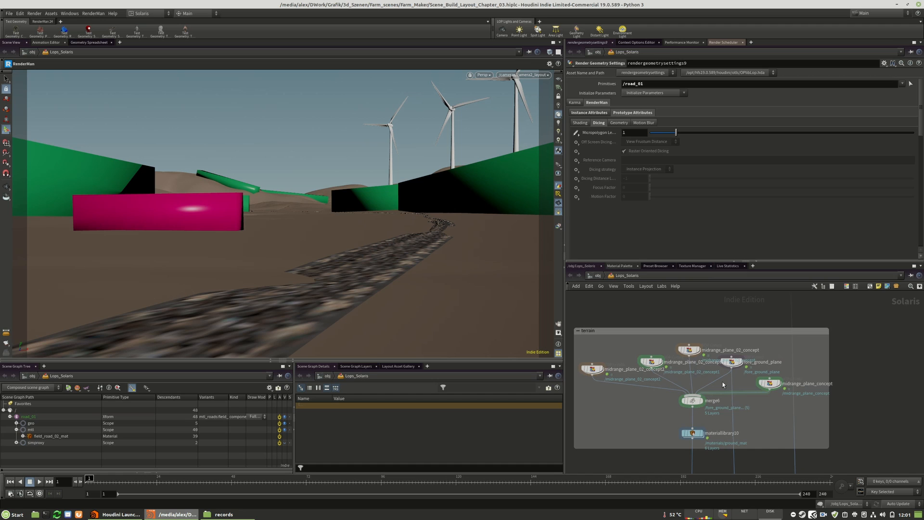
Locate the road_01 node chain below the terrain group and examine the settings of transform6 and rendergeometrysettings9
scroll(723, 416, down, 4)
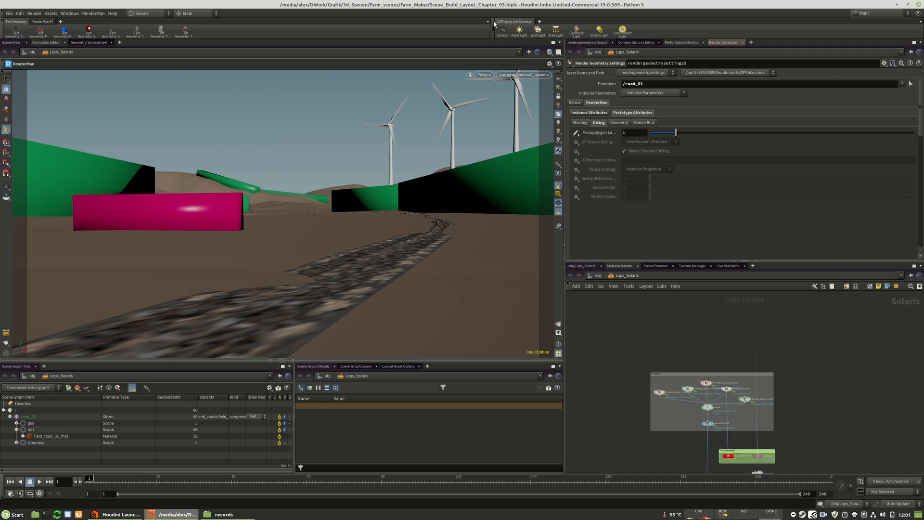
scroll(671, 450, down, 6)
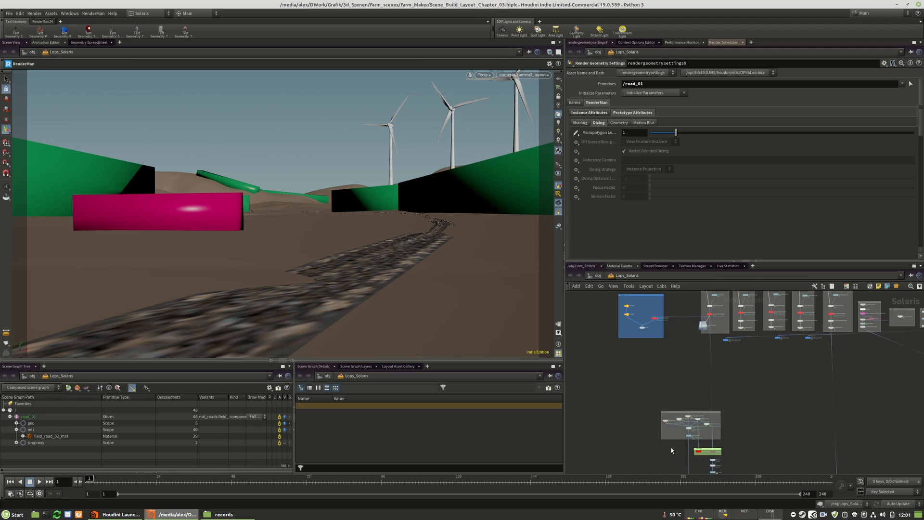
middle_drag(683, 454, 697, 342)
scroll(696, 343, up, 6)
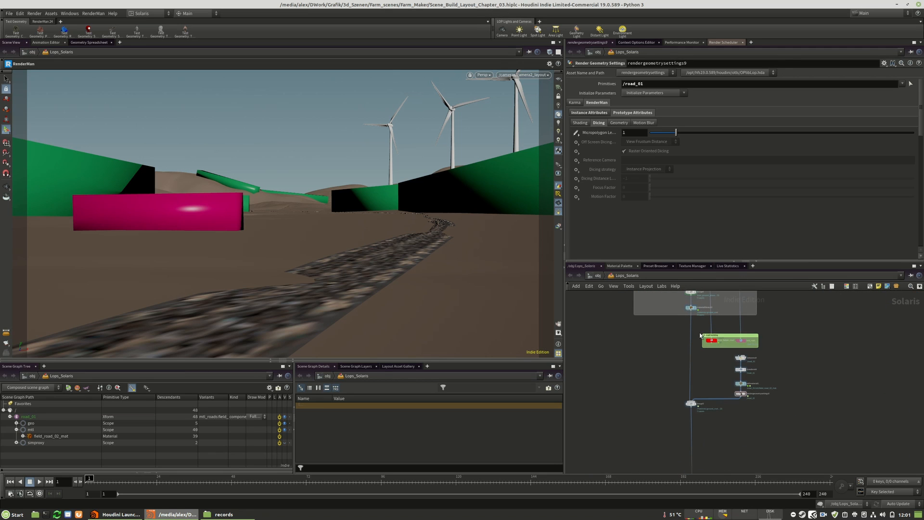
middle_drag(810, 415, 783, 385)
drag(770, 370, 636, 389)
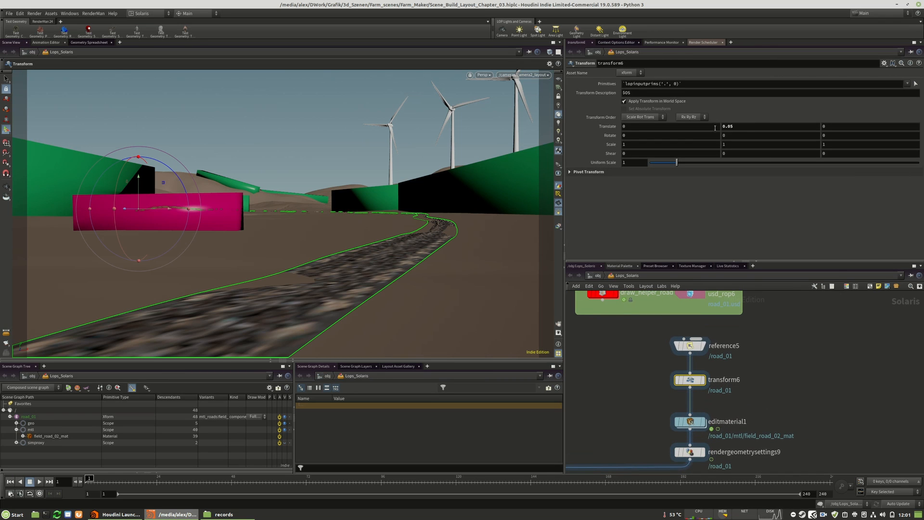
click(768, 391)
middle_drag(775, 402, 781, 353)
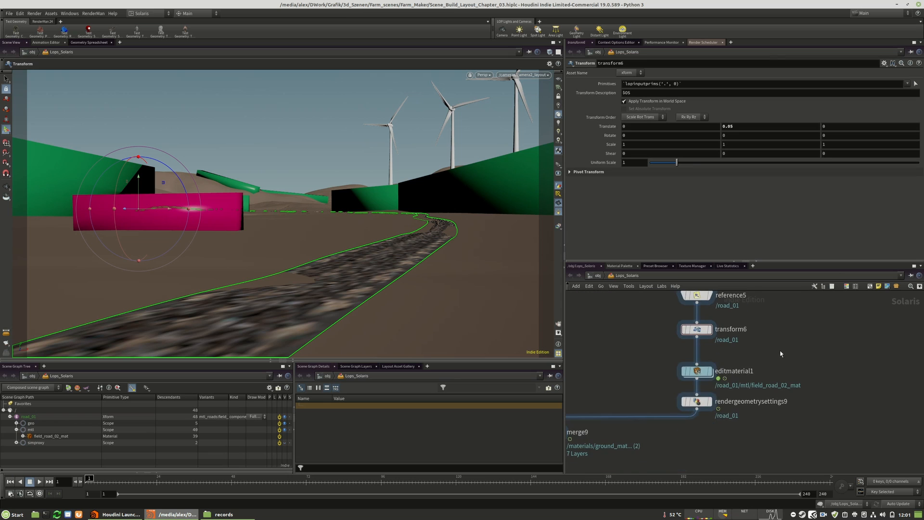
click(692, 406)
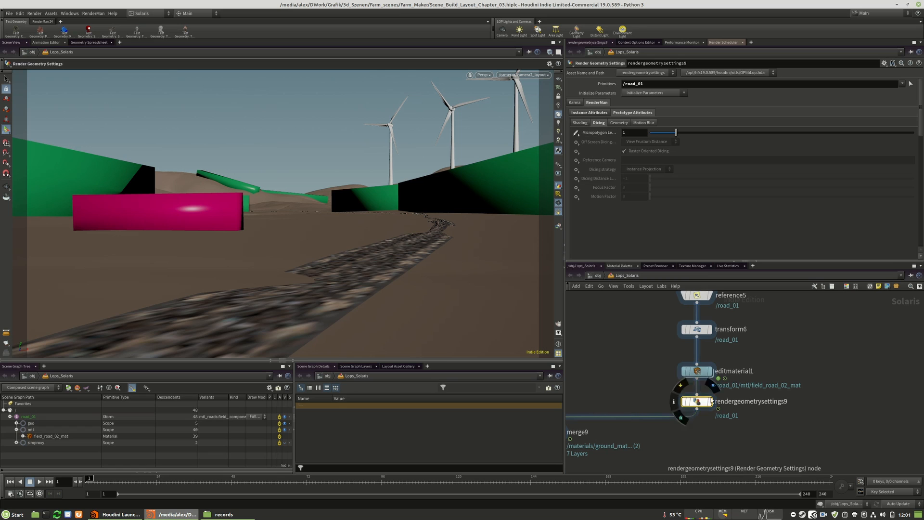
Examine the shader network inside the editmaterial1 node and return to the Lops_Solaris network
double_click(698, 371)
scroll(824, 362, up, 5)
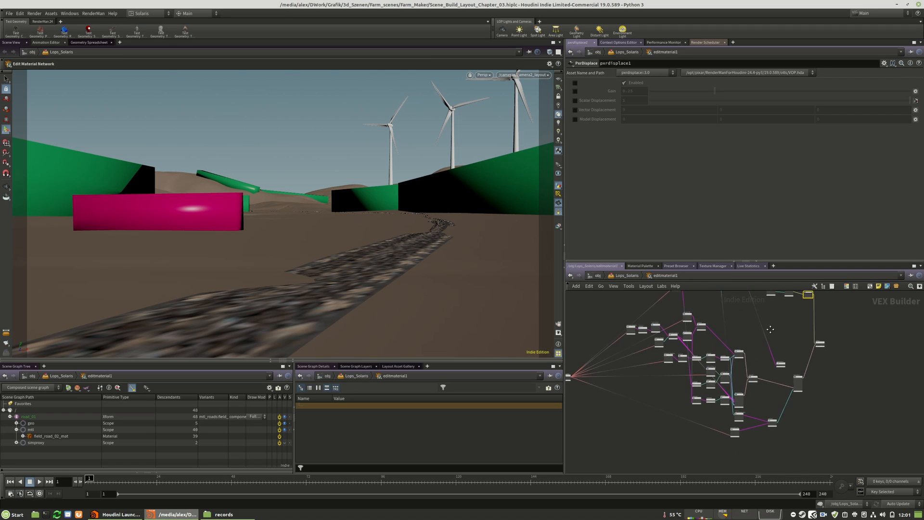
scroll(782, 409, up, 3)
middle_drag(721, 391, 799, 365)
scroll(776, 395, down, 4)
middle_drag(775, 393, 741, 419)
scroll(741, 420, down, 2)
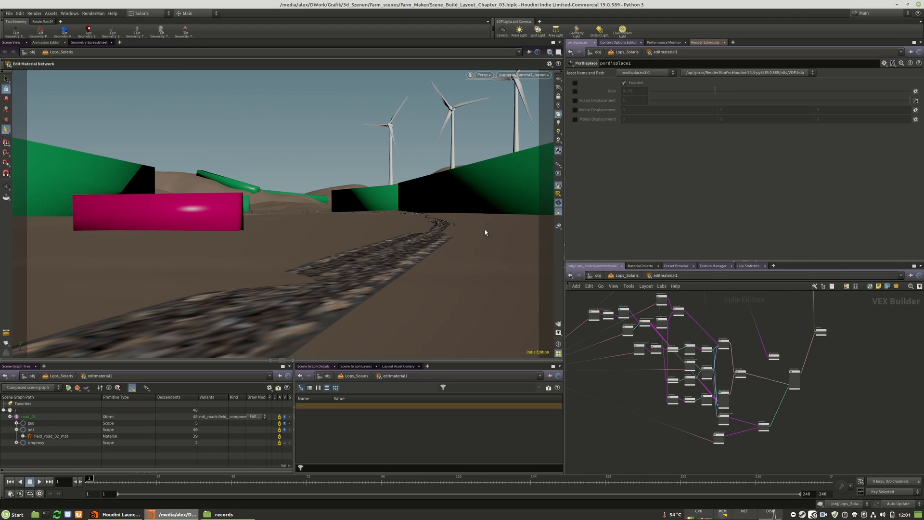
middle_drag(707, 306, 703, 332)
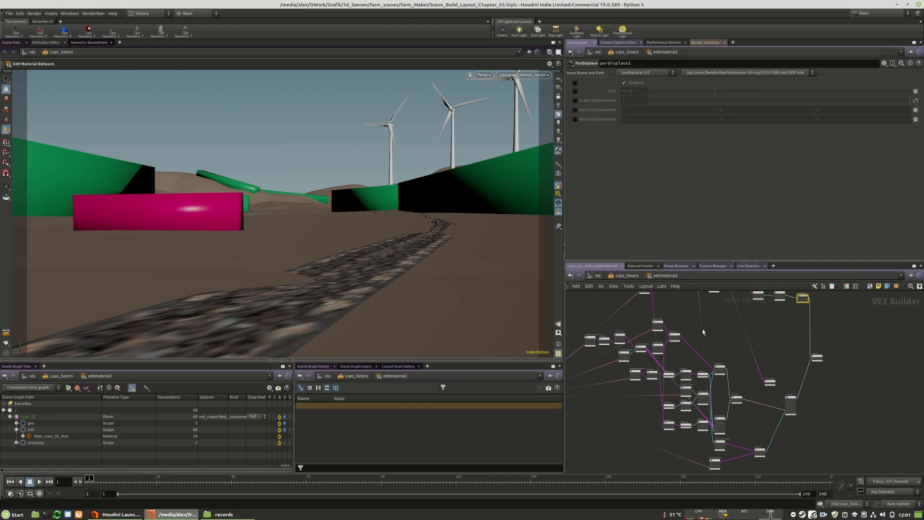
click(621, 275)
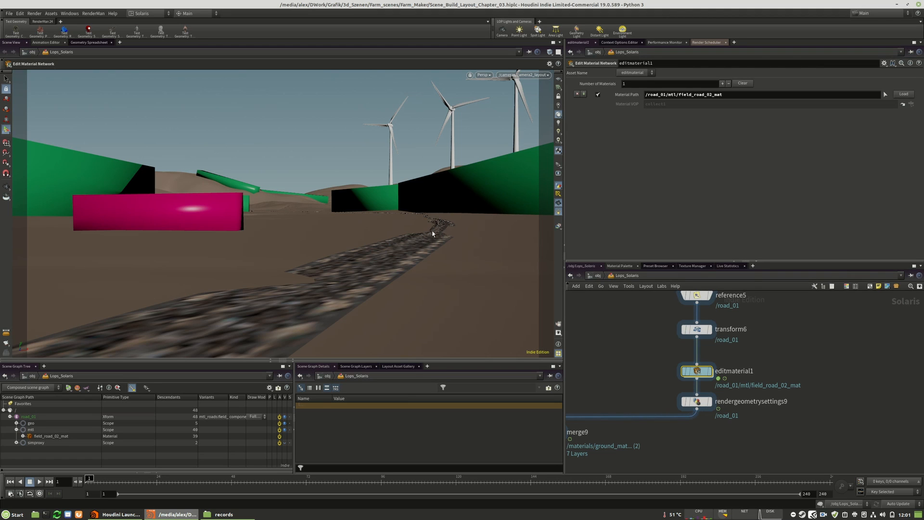
Find the field_road group among the asset networks and open its field_road_02_sop node
middle_drag(754, 337, 808, 438)
scroll(803, 353, down, 3)
scroll(808, 437, down, 2)
scroll(767, 339, down, 4)
middle_drag(767, 339, 792, 441)
middle_drag(798, 379, 780, 413)
scroll(769, 357, up, 7)
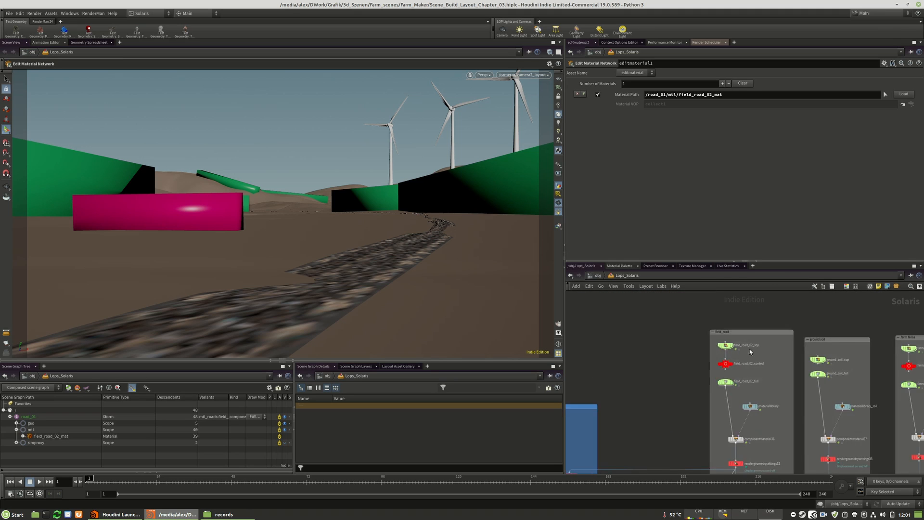
scroll(743, 349, up, 4)
middle_drag(761, 375, 733, 371)
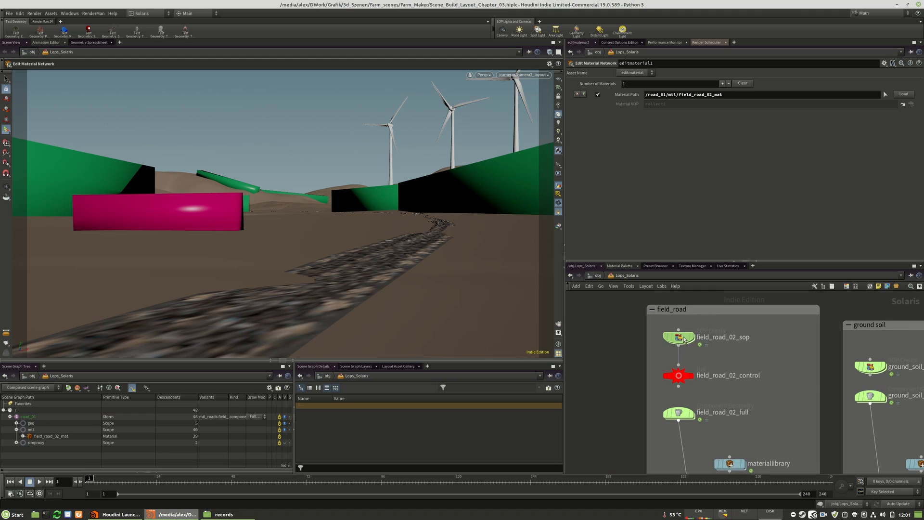
double_click(682, 337)
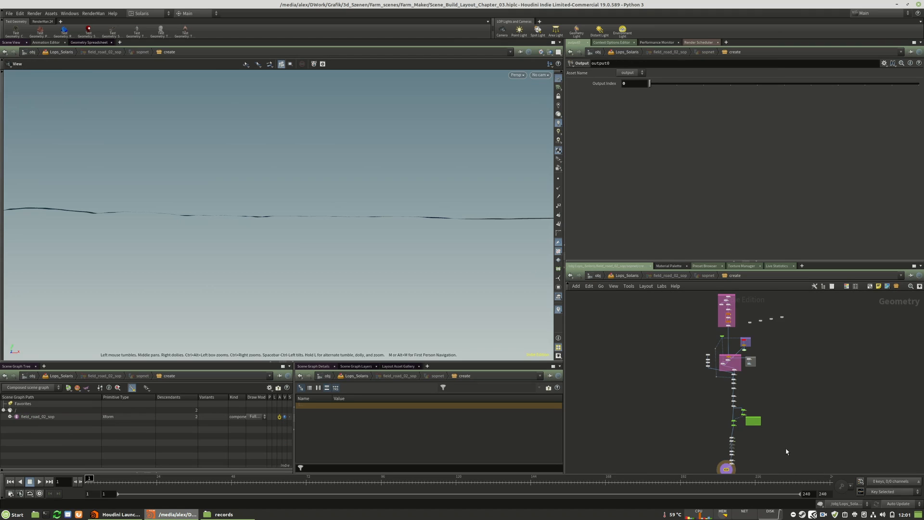
Inspect the soft edit on the road mesh at the edit1 node up close, and return to the Lops_Solaris network
scroll(747, 393, up, 5)
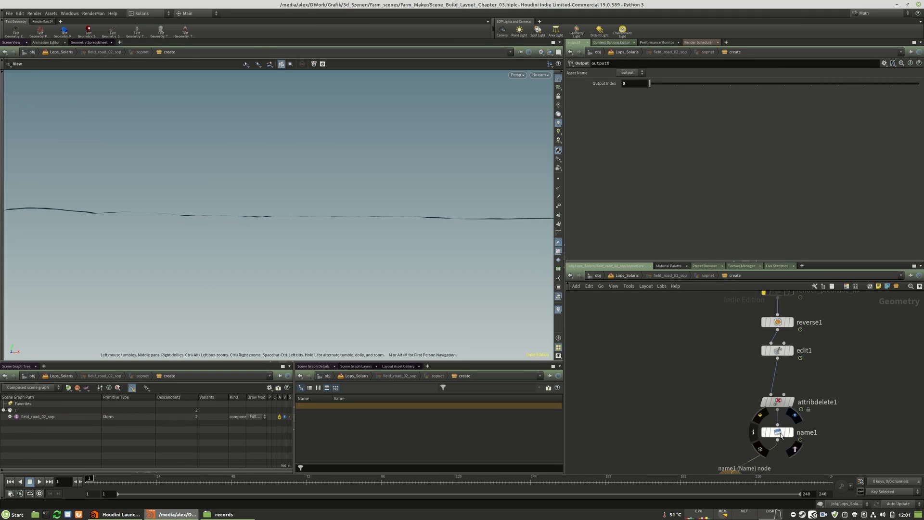
click(762, 393)
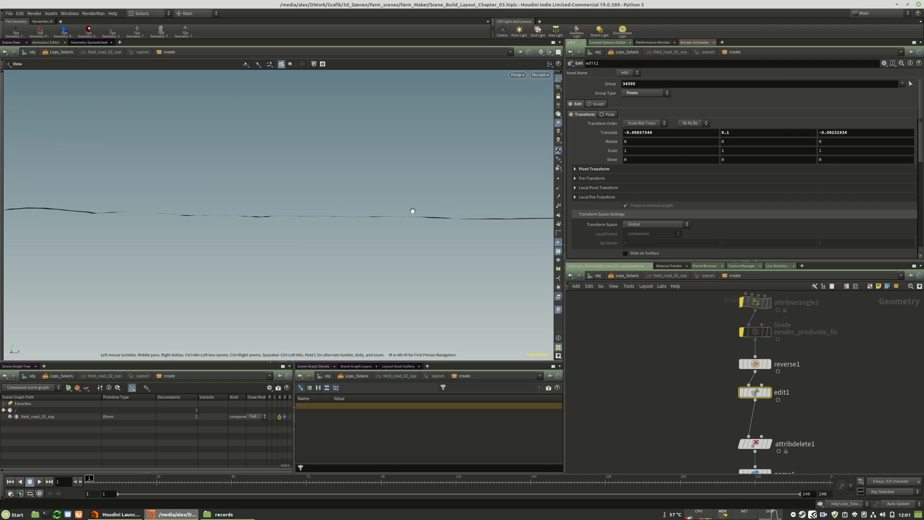
key(g)
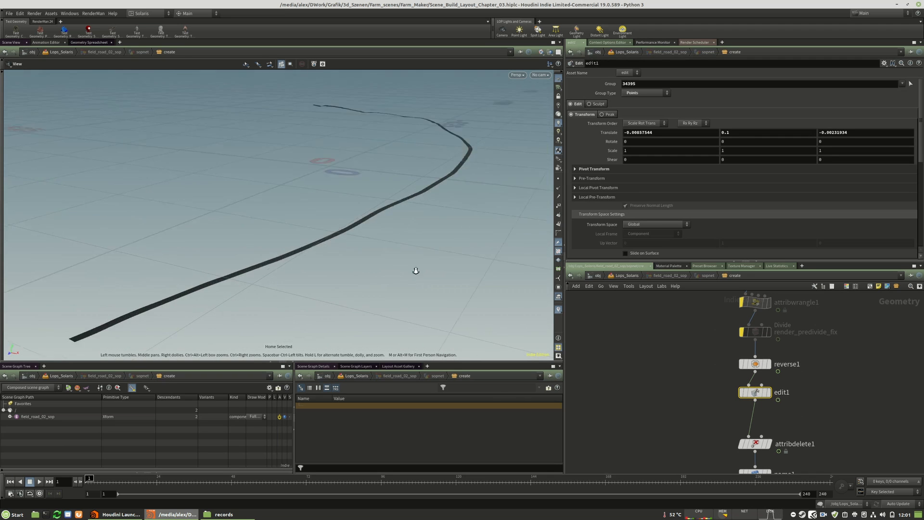
middle_drag(181, 259, 325, 280)
drag(324, 279, 1, 171)
click(1, 172)
key(Return)
alt+middle_drag(239, 322, 361, 250)
alt+right_drag(329, 251, 380, 258)
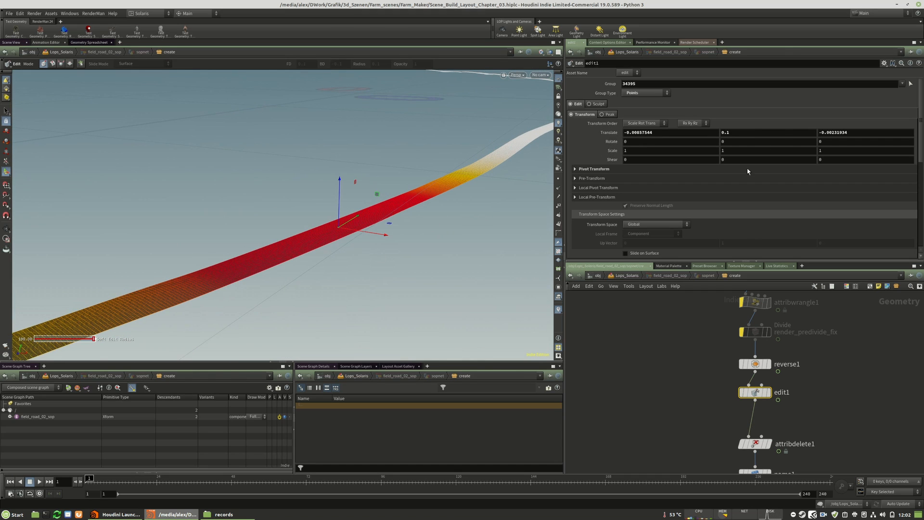
key(u)
key(u)
key(u)
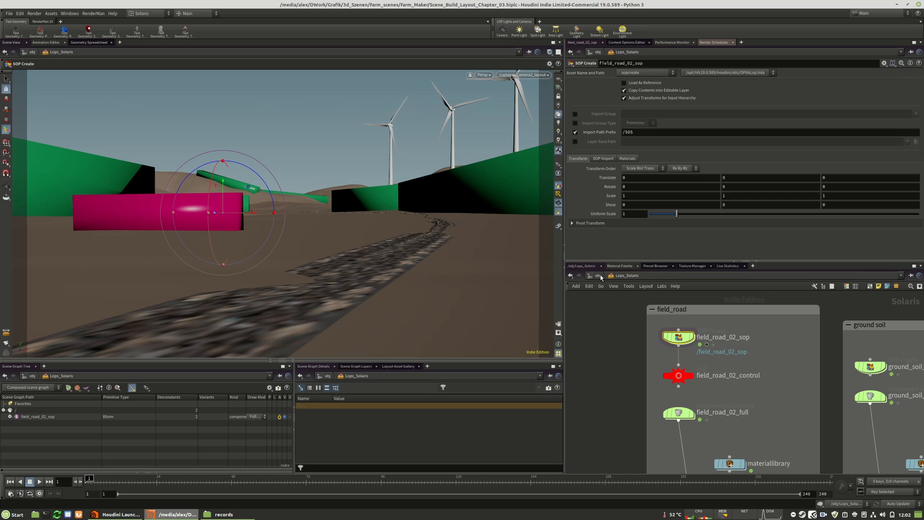
View the field_road_02_mat shader network inside the field_road material library, and return to the Lops_Solaris network
middle_drag(741, 415, 696, 403)
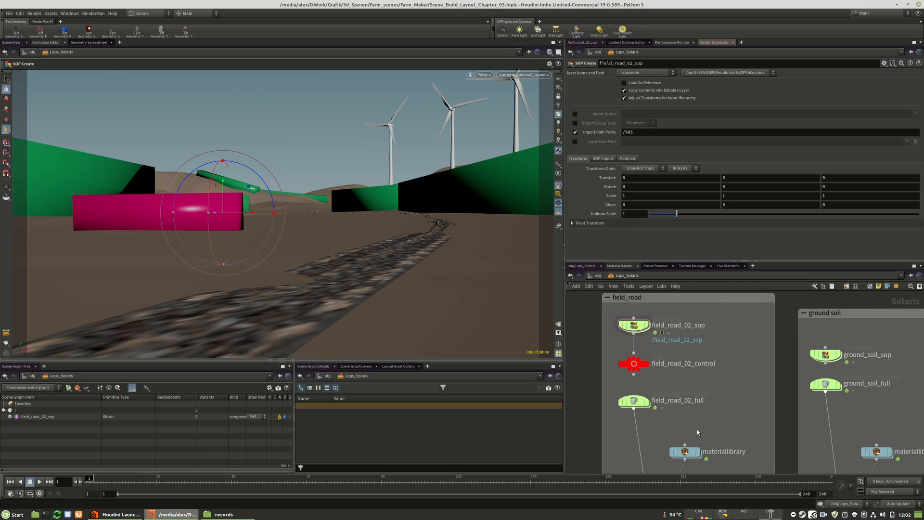
middle_drag(751, 433, 759, 368)
double_click(695, 387)
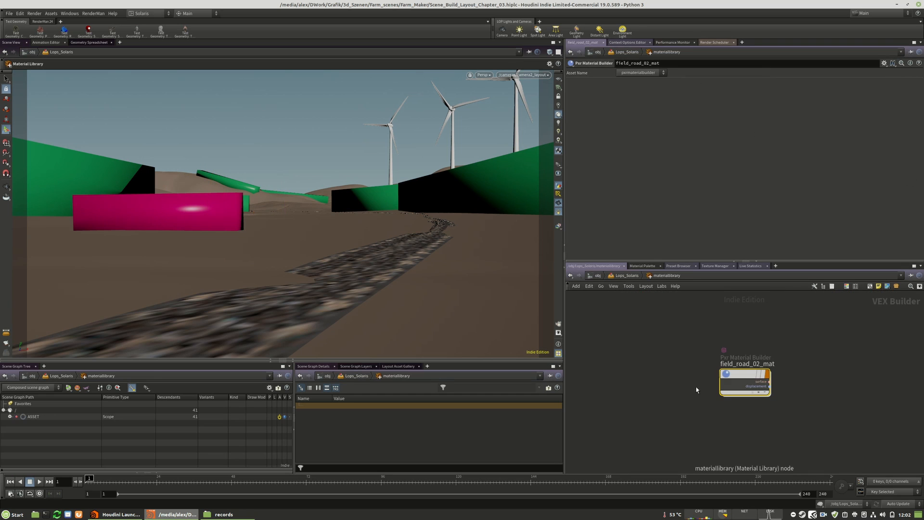
double_click(743, 374)
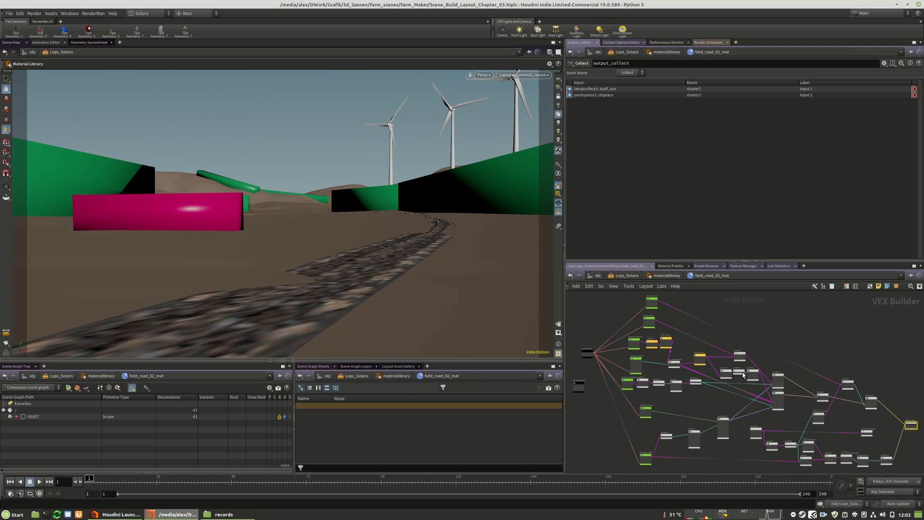
click(626, 276)
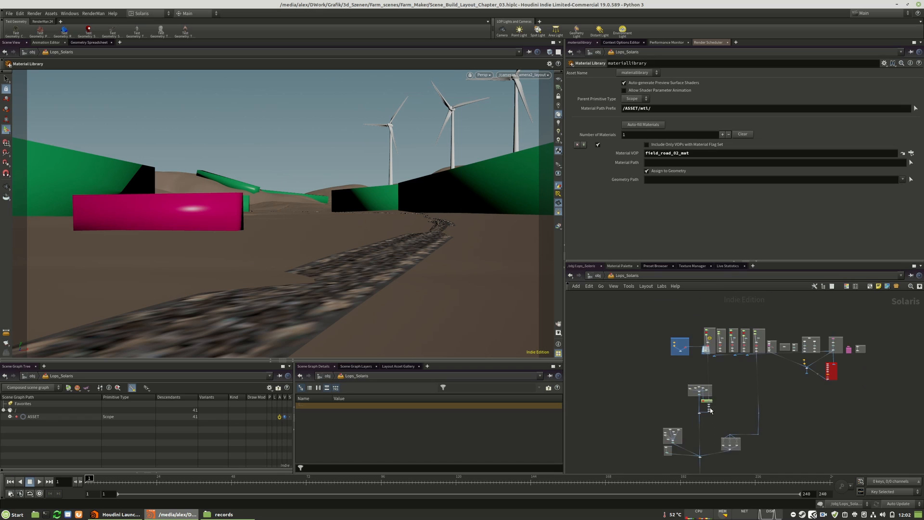
Examine the _add_displacement_height values and both color points of _edge_displace_ramp inside the editmaterial1 network
double_click(706, 412)
middle_drag(733, 428, 727, 465)
scroll(758, 313, up, 8)
click(718, 399)
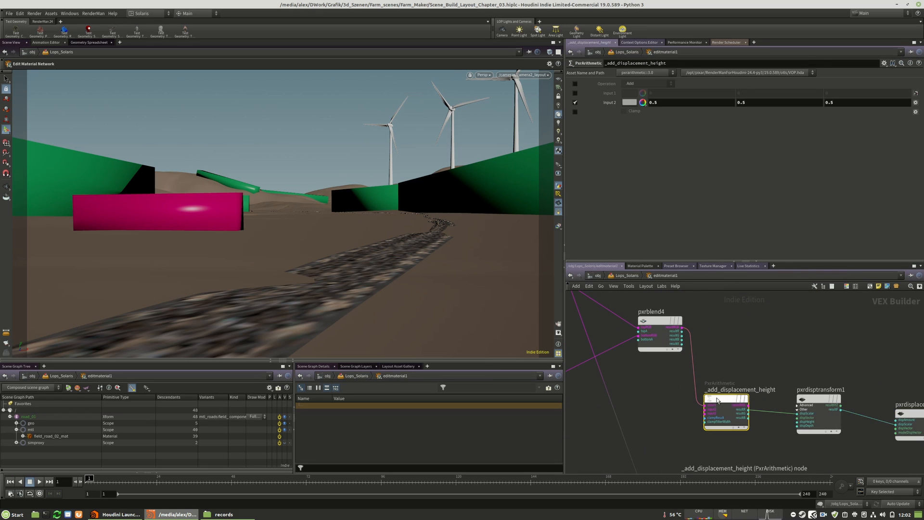
middle_drag(752, 347, 839, 364)
middle_drag(735, 333, 745, 364)
click(633, 322)
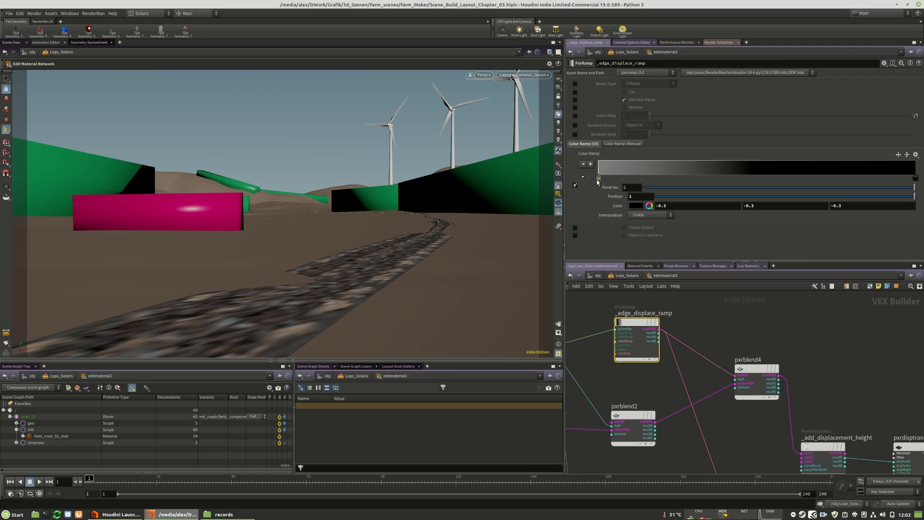
click(599, 180)
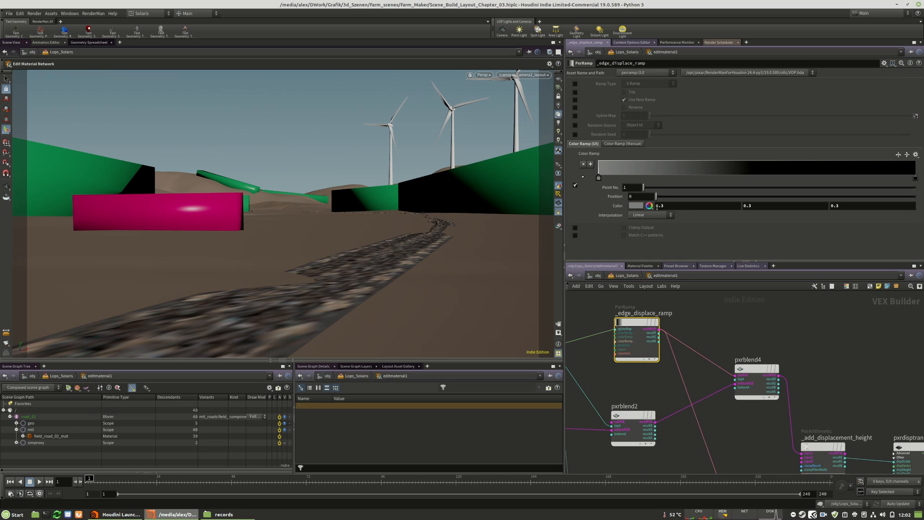
click(915, 177)
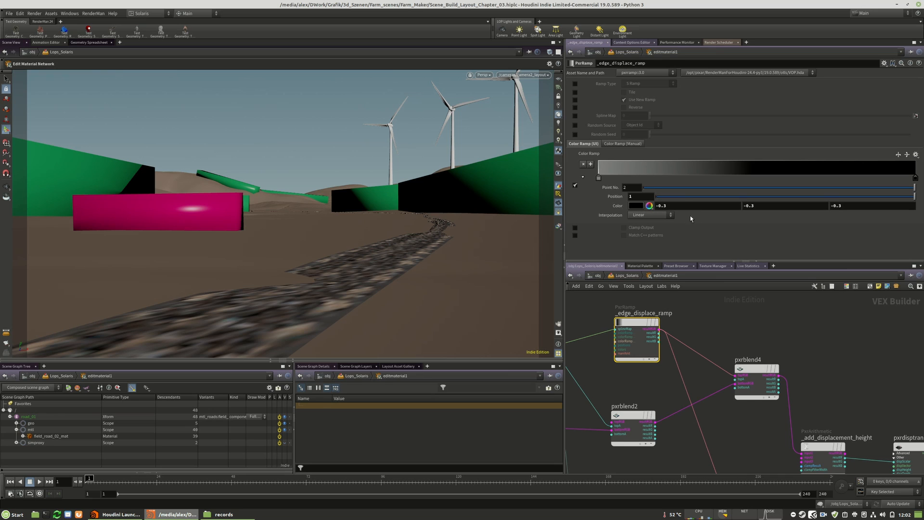
Render the road scene in the viewport with RenderMan and return to the Lops_Solaris network
click(807, 345)
click(481, 76)
click(504, 141)
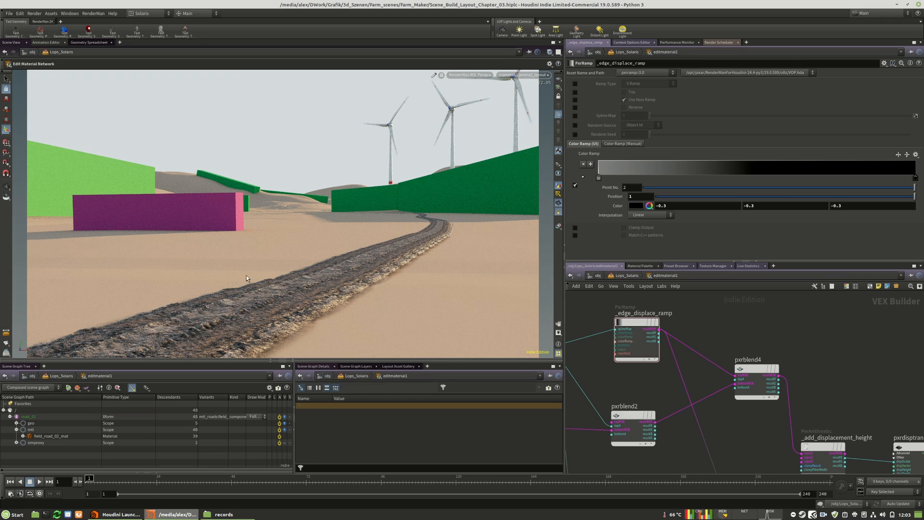
click(631, 275)
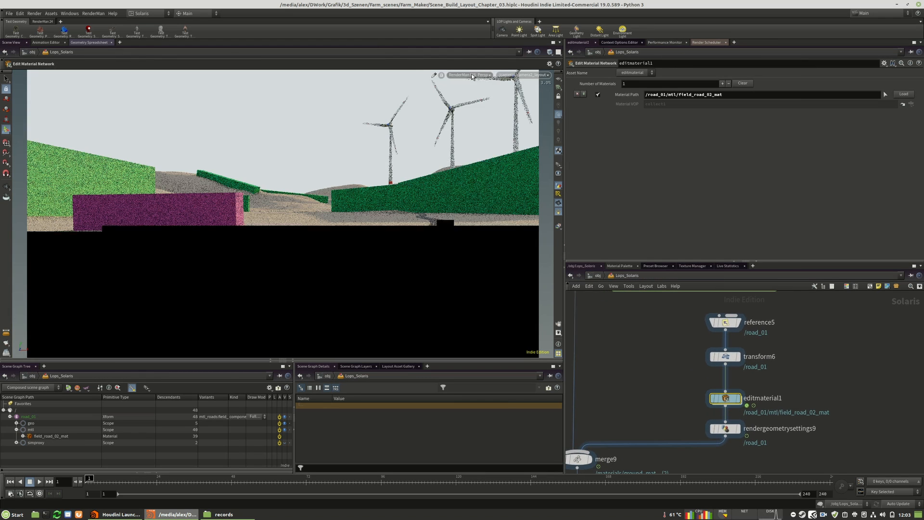
click(472, 76)
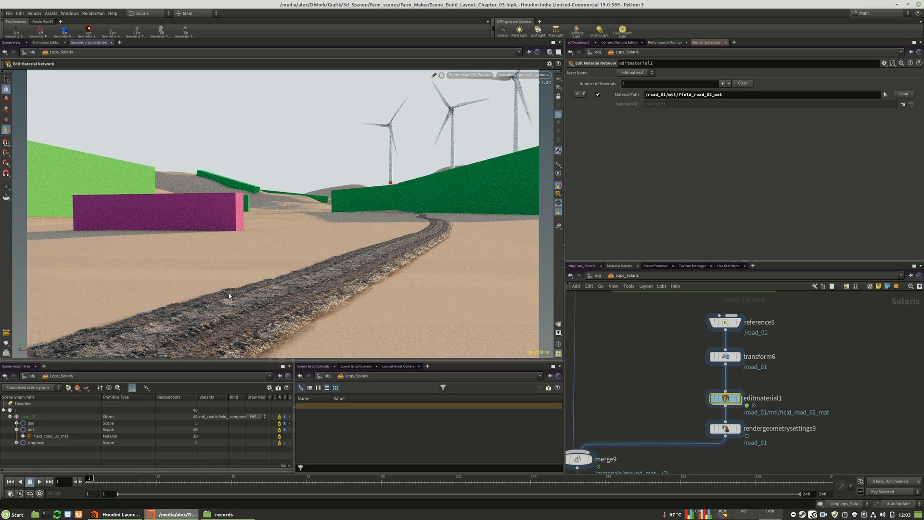
Look over the field_road, ground soil, farm fence and powerlines asset groups in the Lops_Solaris network
scroll(846, 368, down, 10)
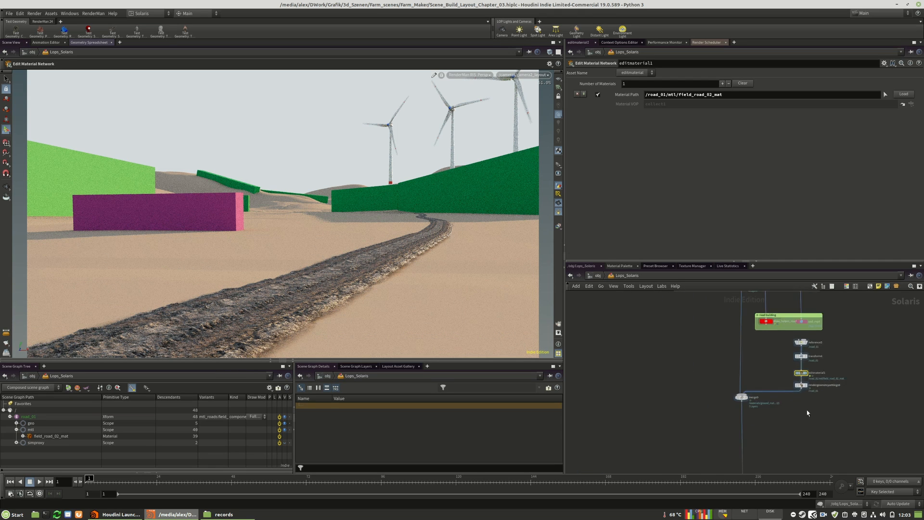
middle_drag(720, 460, 694, 491)
scroll(753, 385, up, 1)
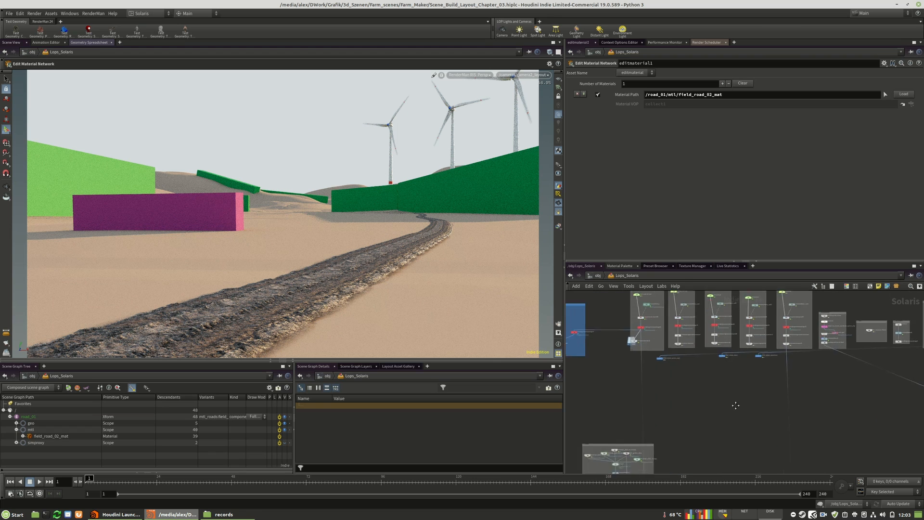
middle_drag(741, 400, 723, 448)
scroll(676, 322, up, 3)
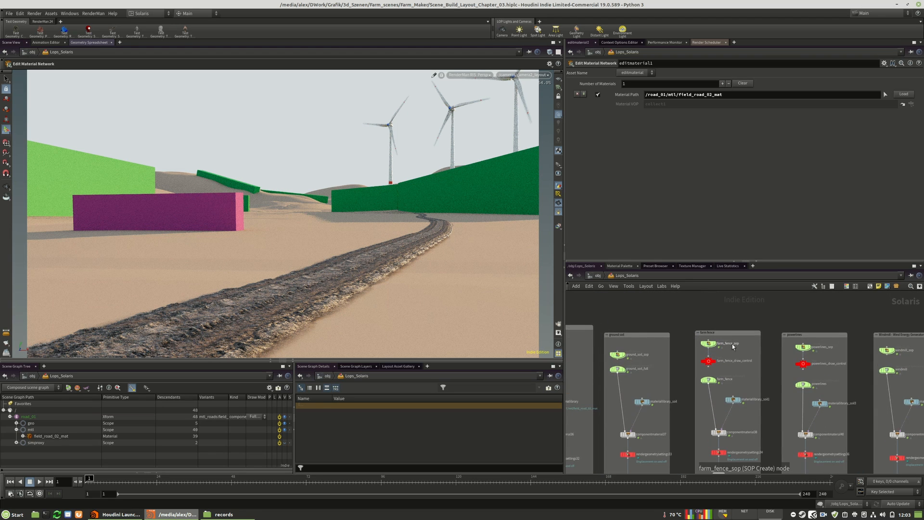
scroll(651, 359, up, 4)
scroll(706, 307, down, 3)
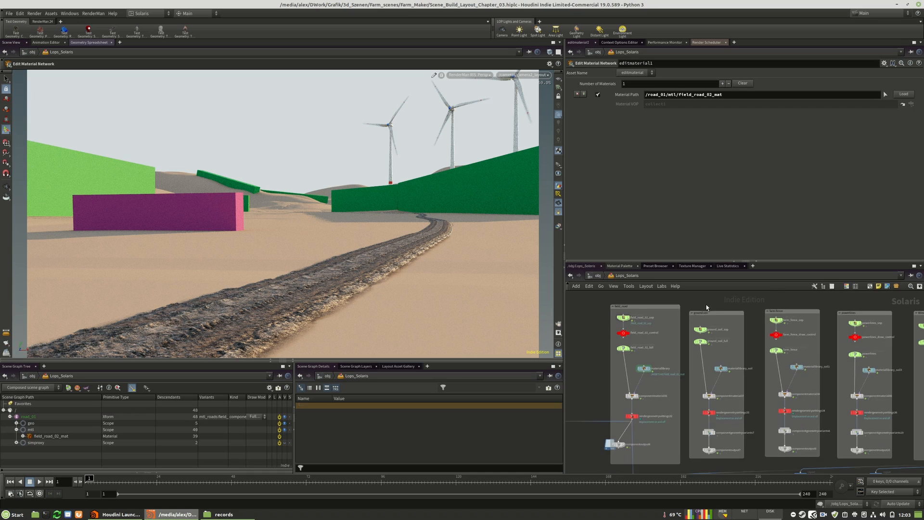
scroll(687, 368, up, 2)
scroll(736, 373, down, 1)
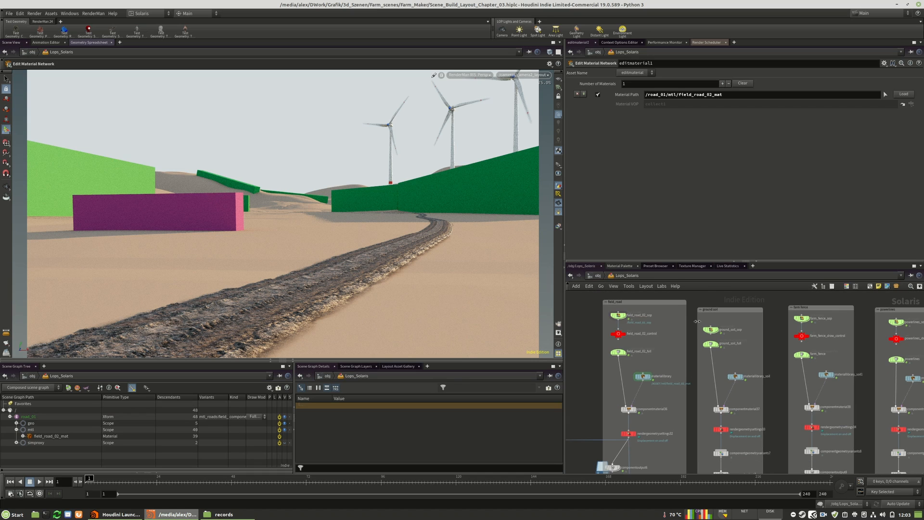
middle_drag(741, 419, 725, 399)
drag(720, 389, 721, 449)
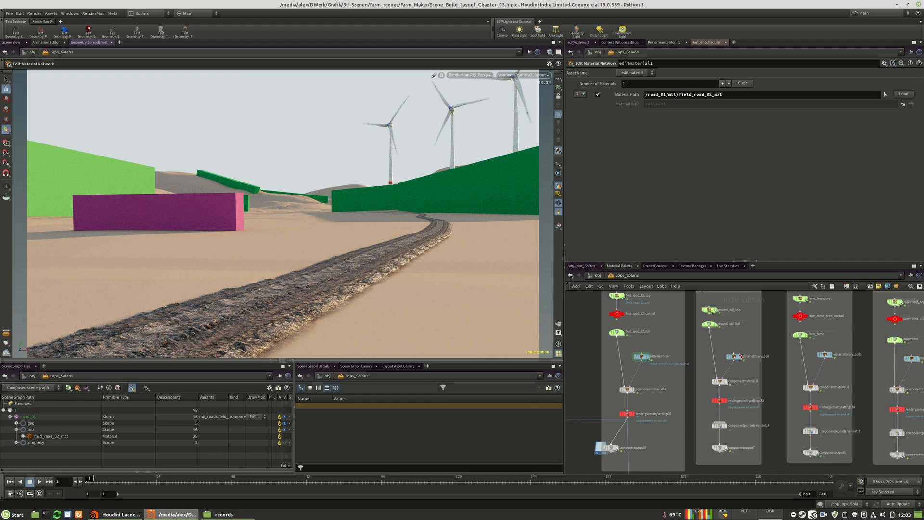
Copy the ground_soil_mat material from inside materiallibrary_soil and return to the Lops_Solaris network
scroll(727, 356, up, 4)
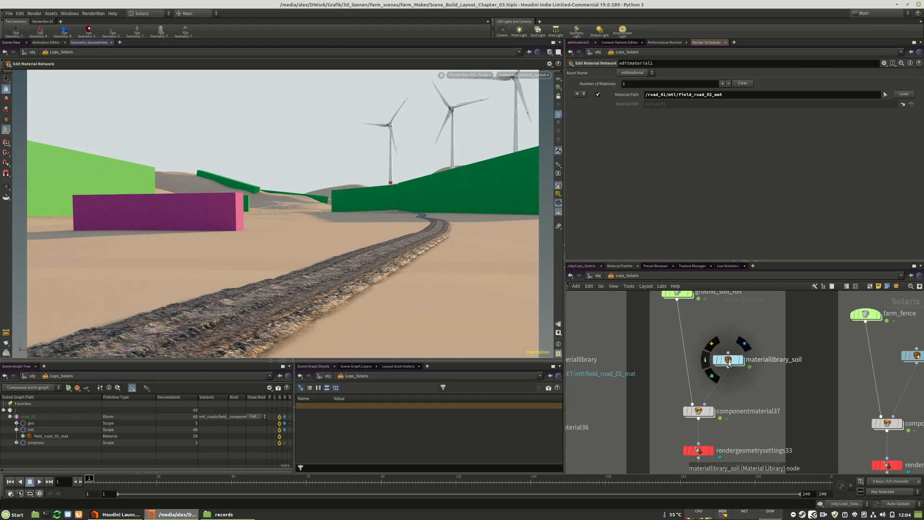
double_click(729, 360)
key(ctrl+c)
click(626, 275)
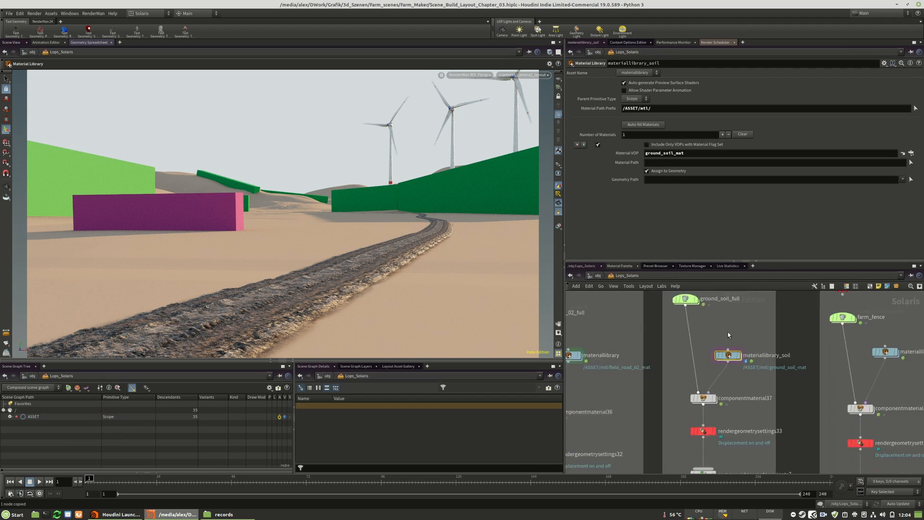
Rename the midrange_plane_02_concept2 node in the terrain group as midrange_plane_01
scroll(735, 378, up, 6)
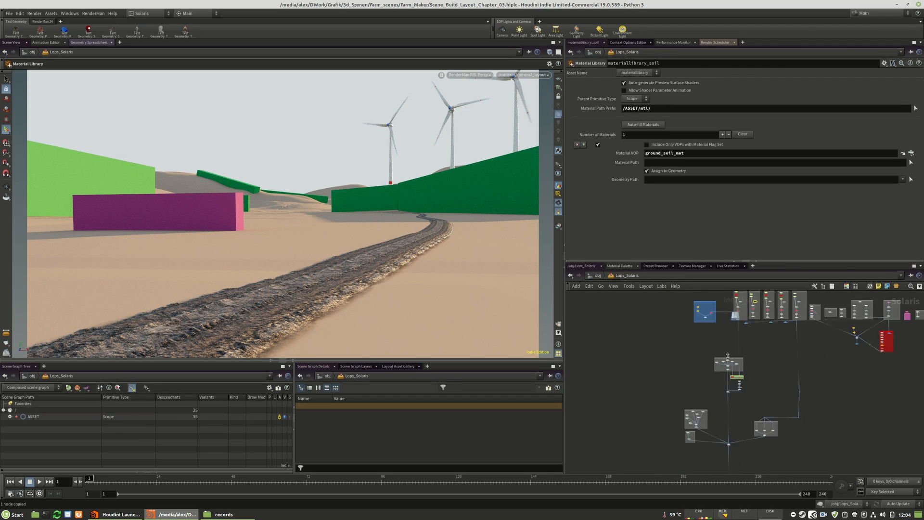
scroll(655, 348, up, 2)
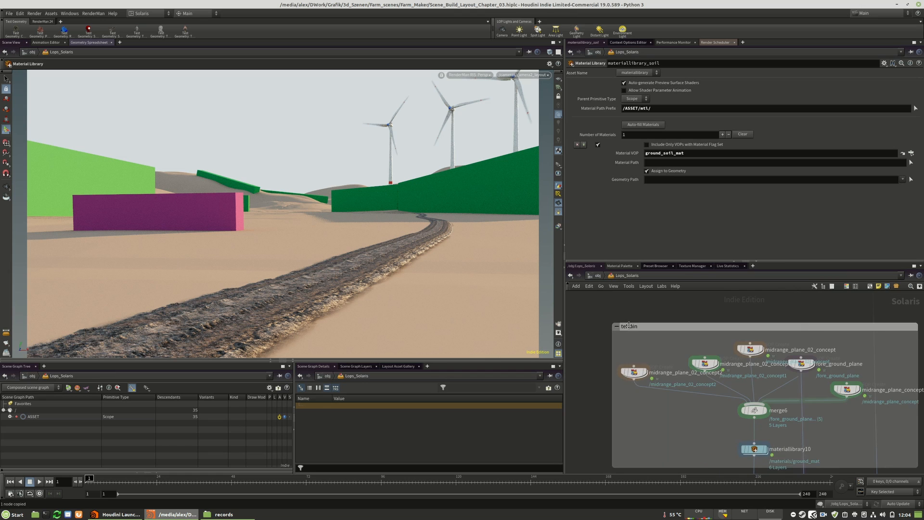
drag(632, 373, 631, 385)
double_click(684, 384)
drag(699, 388, 727, 395)
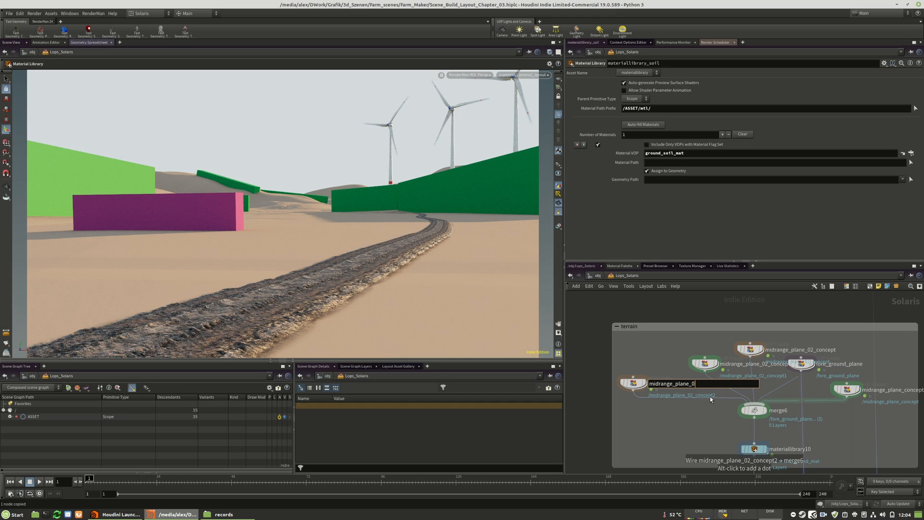
key(Return)
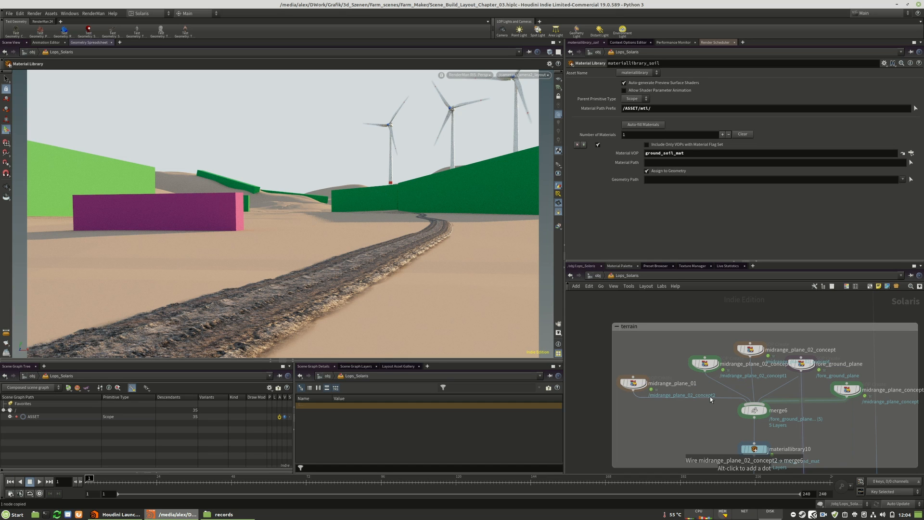
Move the midrange_plane_02_concept1 node clear of its neighbours and rename it as midrange_plane_02
middle_drag(648, 383, 719, 396)
drag(719, 396, 643, 395)
mouse_move(777, 378)
drag(777, 378, 698, 375)
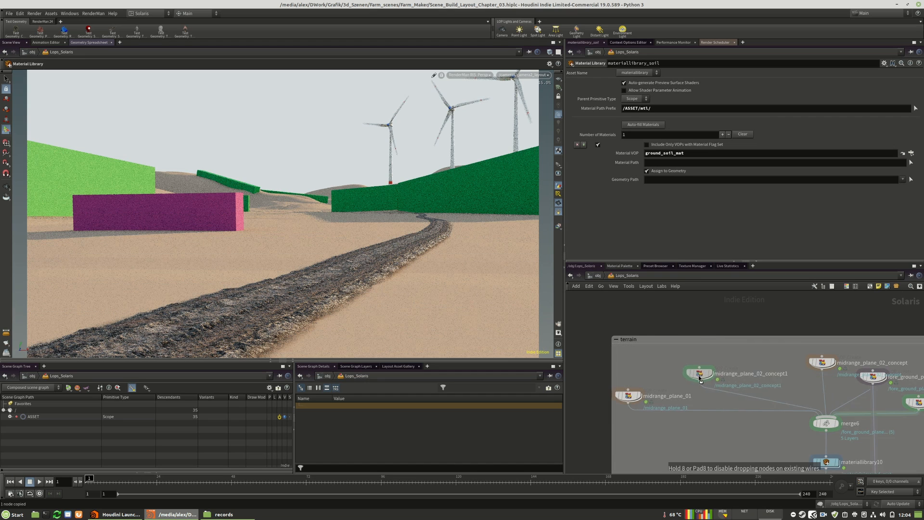
double_click(763, 374)
drag(765, 374, 792, 374)
key(Delete)
key(Return)
Move the midrange_plane_02_concept node away from fore_ground_plane and rename it as midrange_plane_03
middle_drag(830, 382, 739, 383)
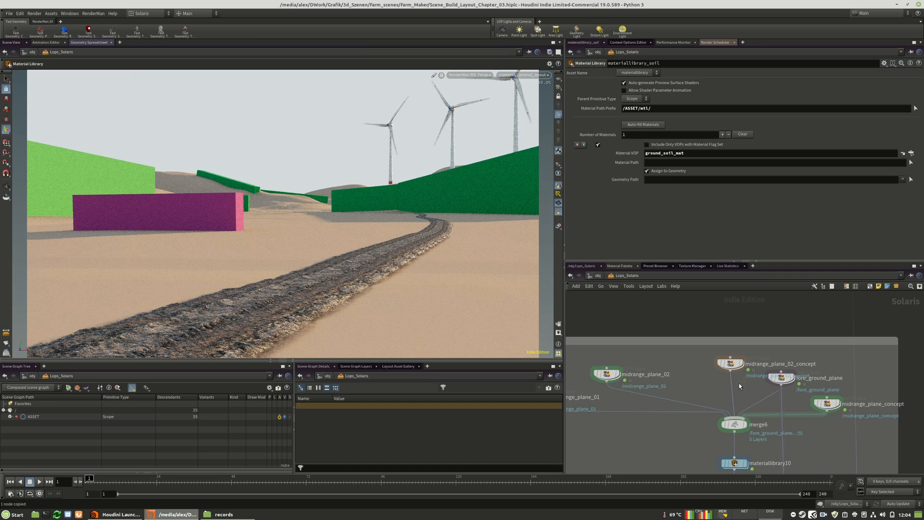
drag(730, 362, 687, 360)
double_click(758, 364)
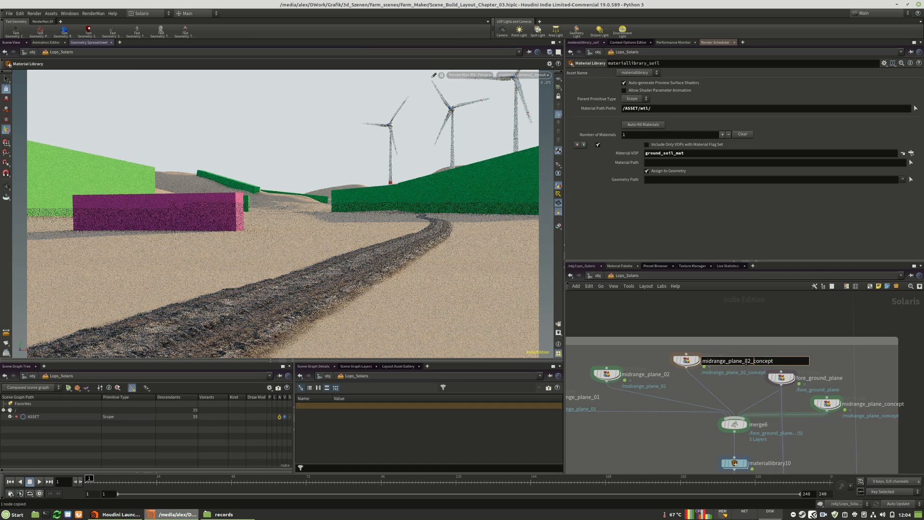
drag(754, 361, 785, 363)
text(3)
key(Return)
Rename the midrange_plane_concept node in the terrain group as midrange_plane_concept_00
middle_drag(851, 377, 777, 365)
drag(757, 393, 758, 392)
double_click(814, 391)
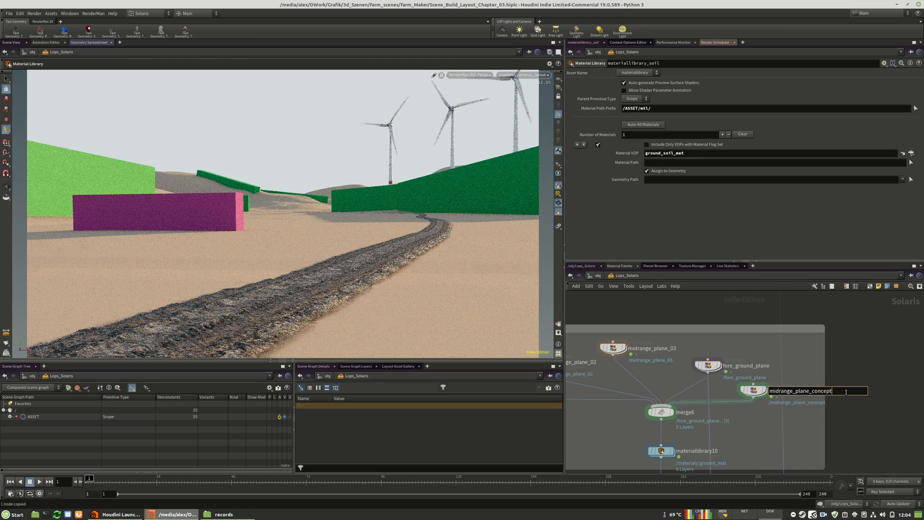
text(_00)
key(Return)
Paste the copied ground_soil_mat material into materiallibrary10 below the terrain merge and return to the Lops_Solaris network
middle_drag(778, 378, 789, 315)
scroll(917, 361, down, 3)
mouse_move(726, 376)
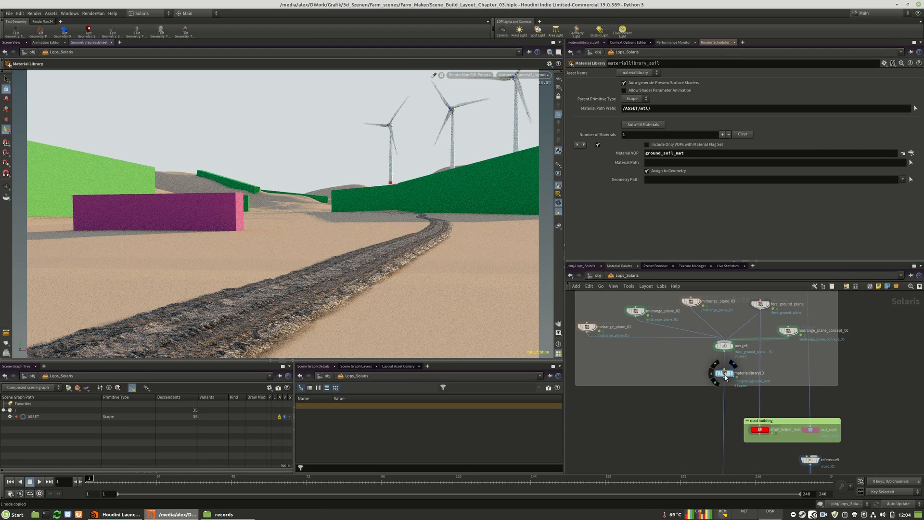
double_click(726, 376)
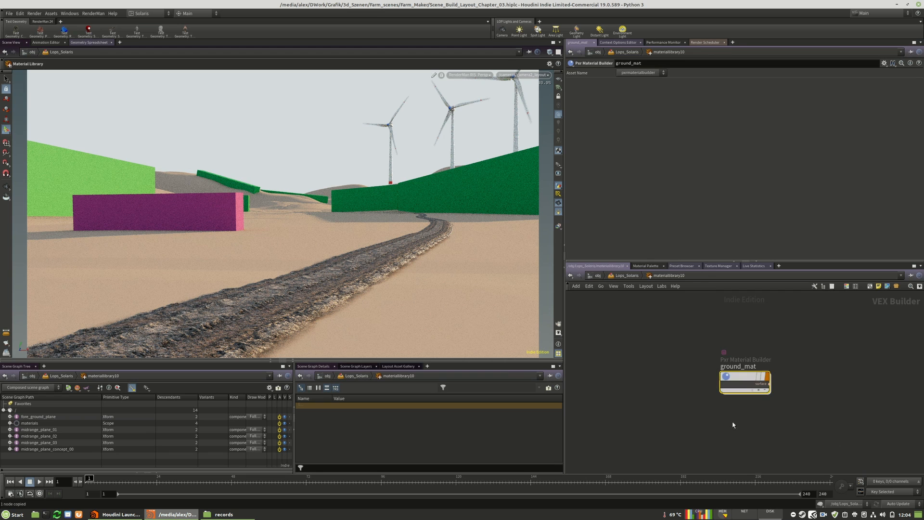
key(ctrl+v)
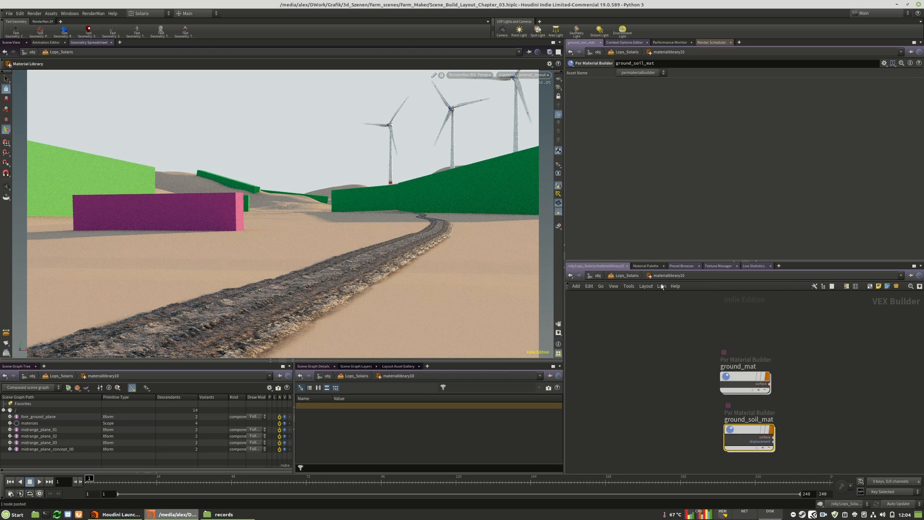
click(625, 275)
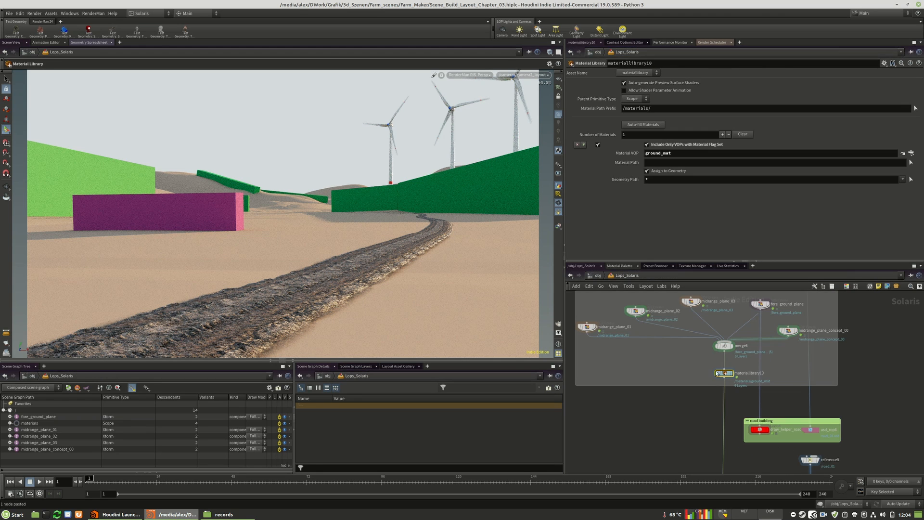
Set the Material VOP of materiallibrary10 to ground_soil_mat, without the path to materiallibrary_soil
double_click(695, 155)
key(ctrl+v)
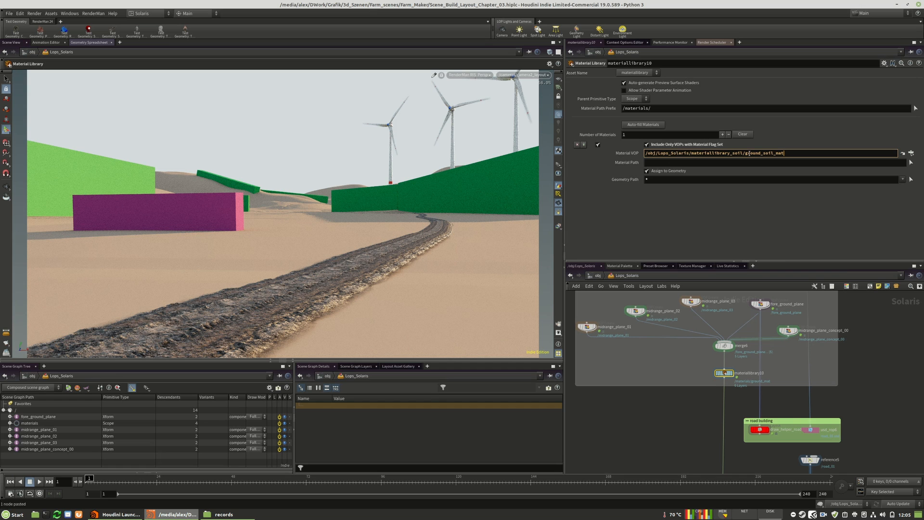
drag(745, 153, 645, 153)
key(BackSpace)
key(Return)
click(681, 153)
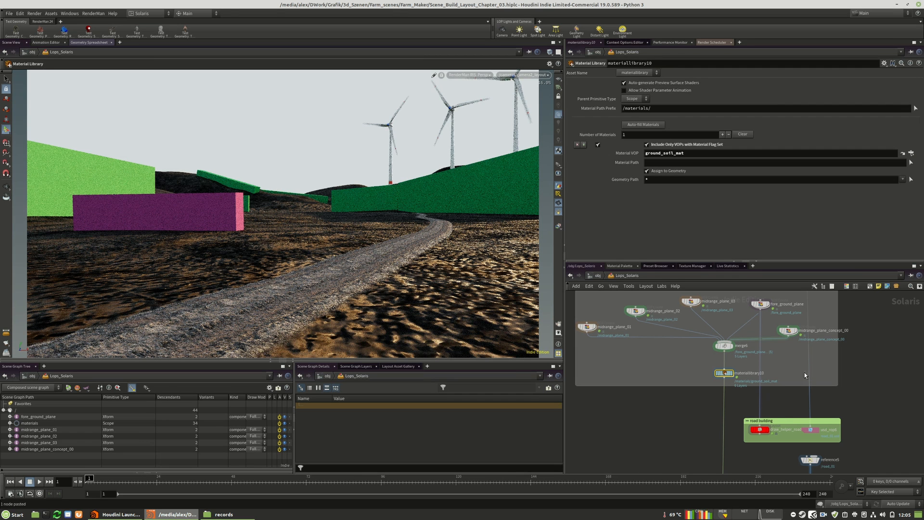
Inside materiallibrary10's ground_soil_mat network, set the Grid Frequency of pxrhextilemanifold1 to 250
middle_drag(790, 362, 772, 379)
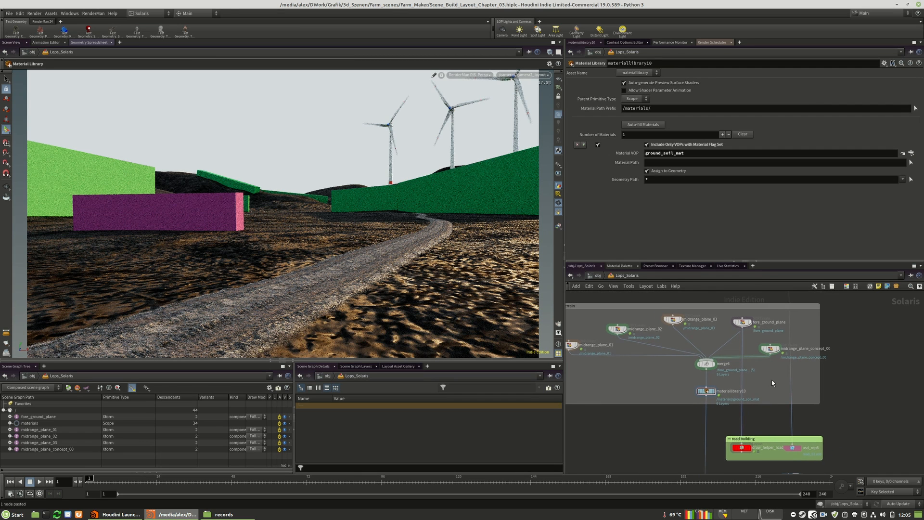
click(708, 392)
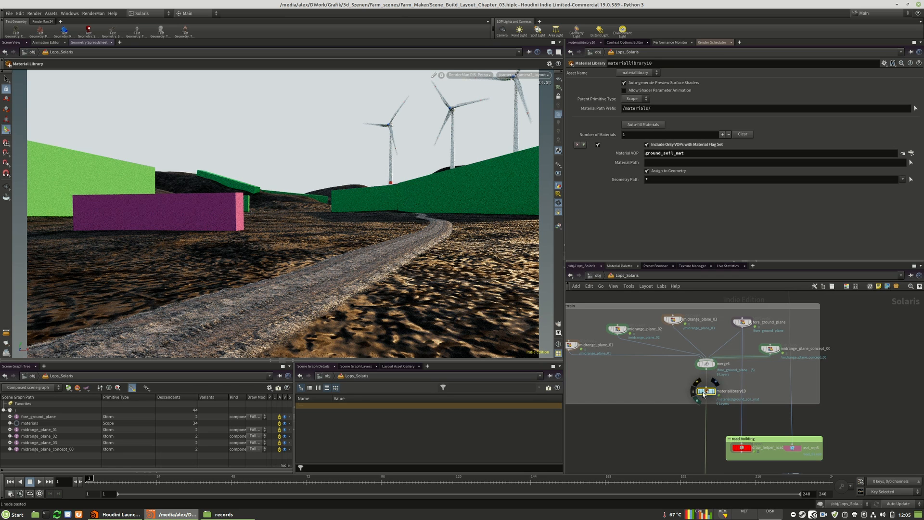
double_click(707, 393)
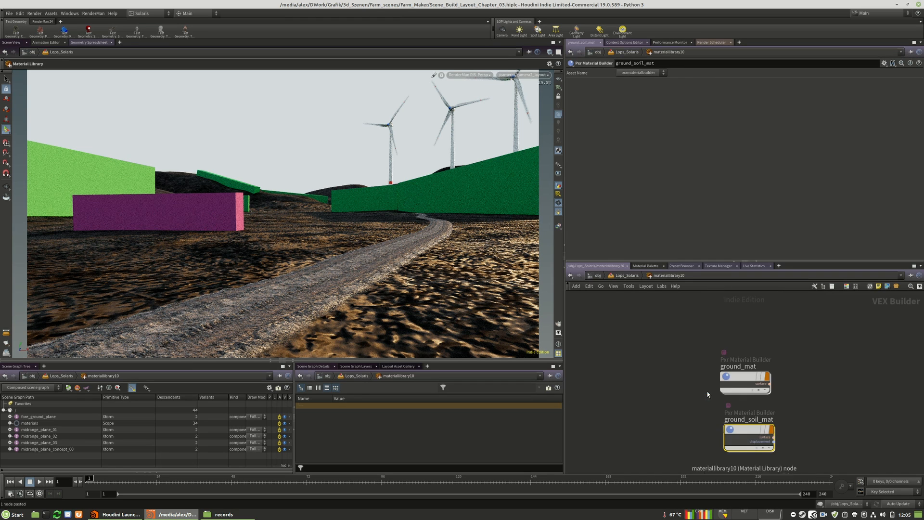
double_click(742, 430)
scroll(665, 382, up, 8)
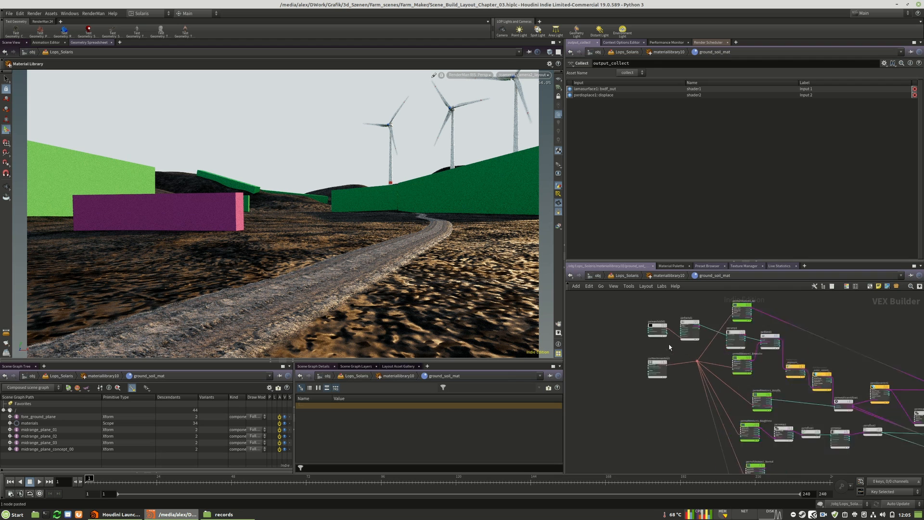
scroll(654, 382, up, 3)
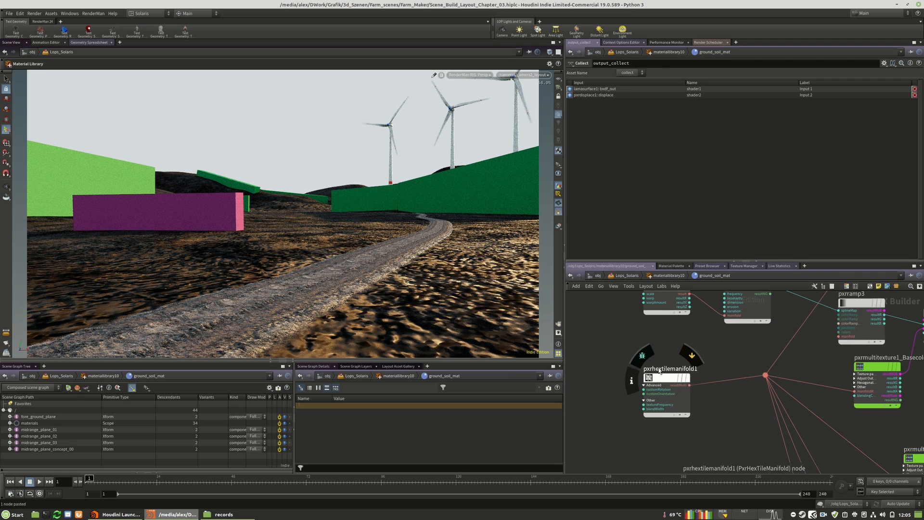
drag(663, 378, 640, 374)
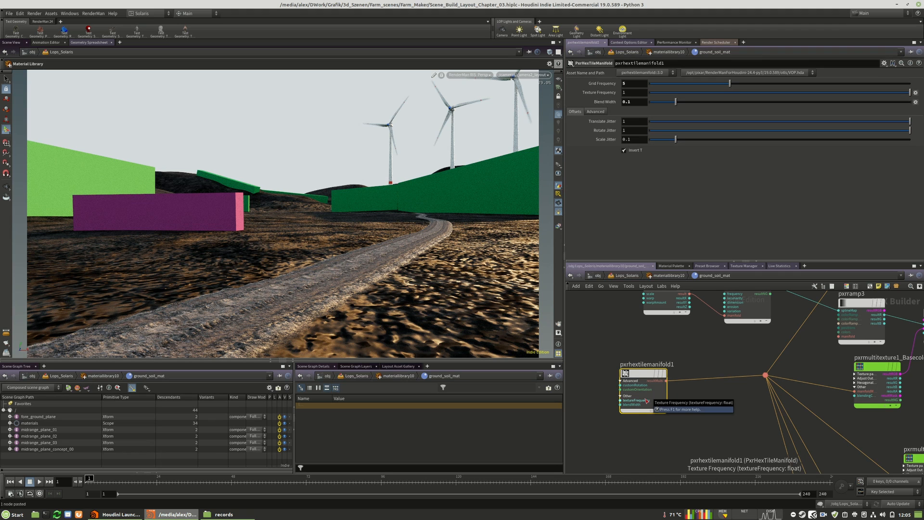
click(602, 113)
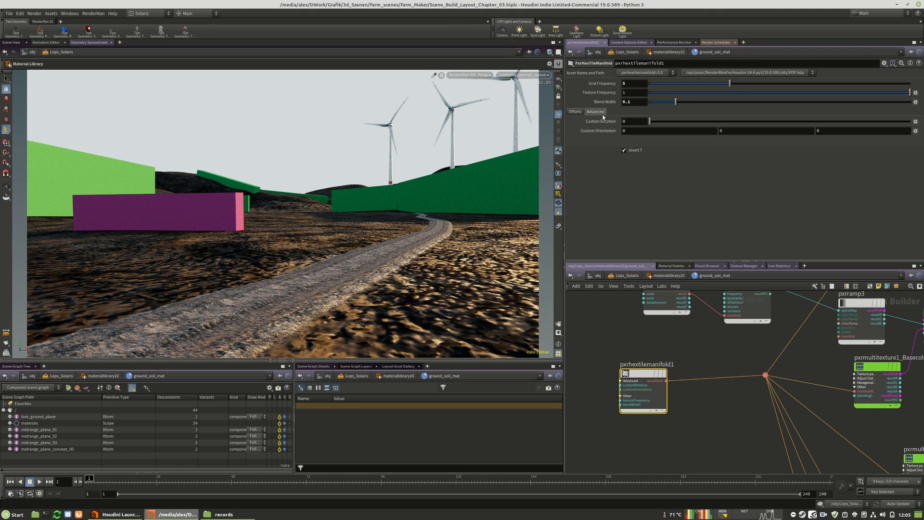
click(576, 112)
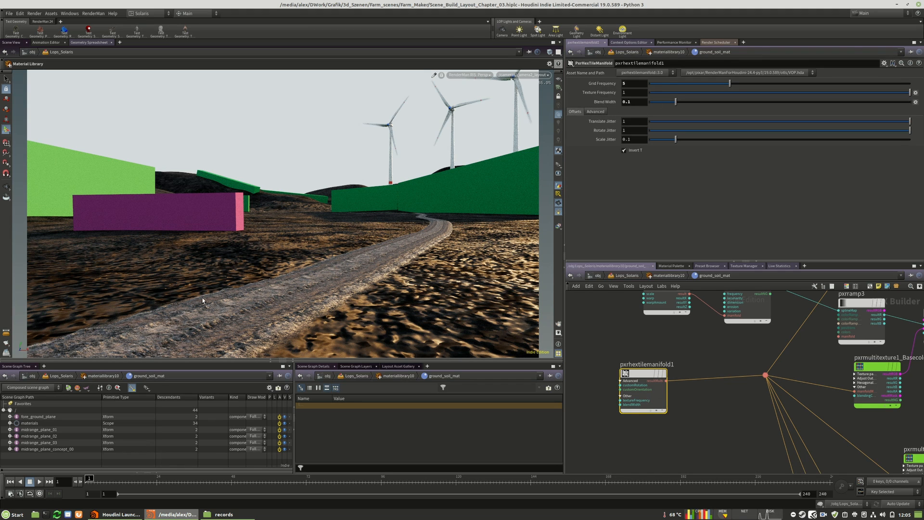
click(637, 84)
key(Return)
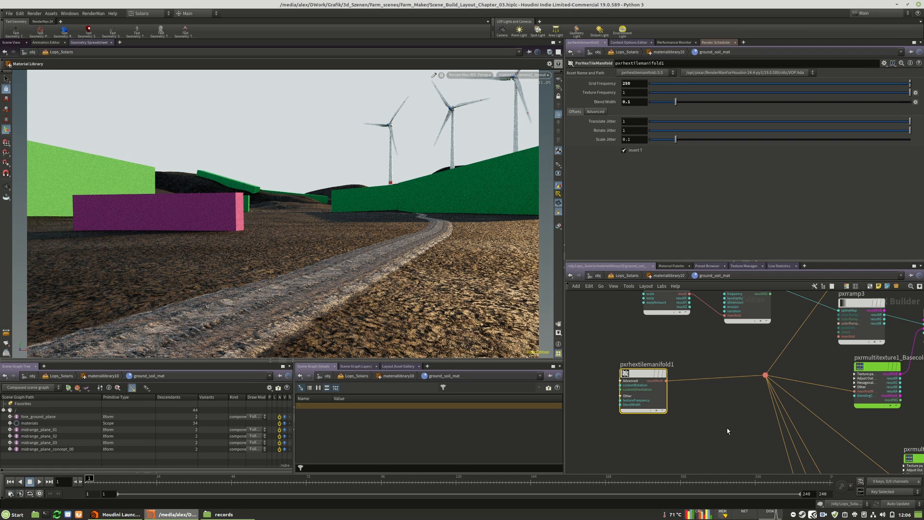
Set the Gain of the pxrdisplace1 node in ground_soil_mat to 0.25 and return to the Lops_Solaris network
key(h)
scroll(778, 415, up, 6)
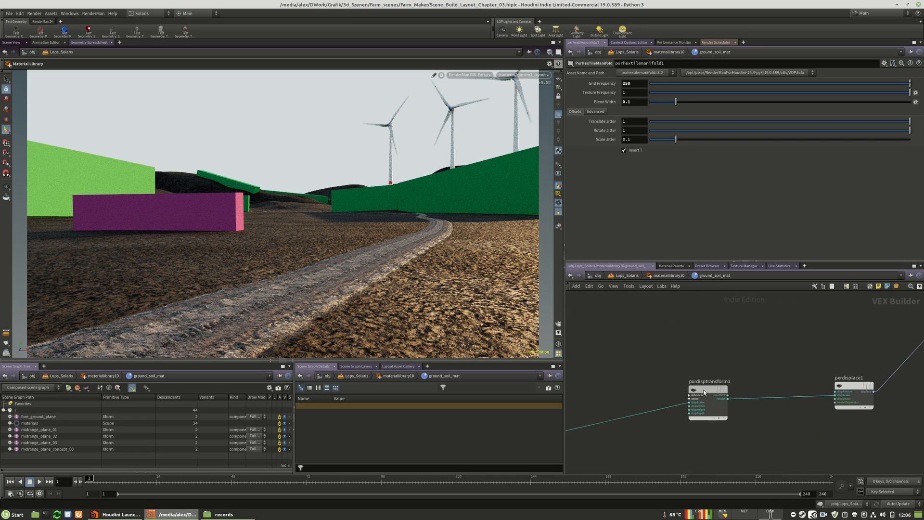
click(705, 392)
click(850, 385)
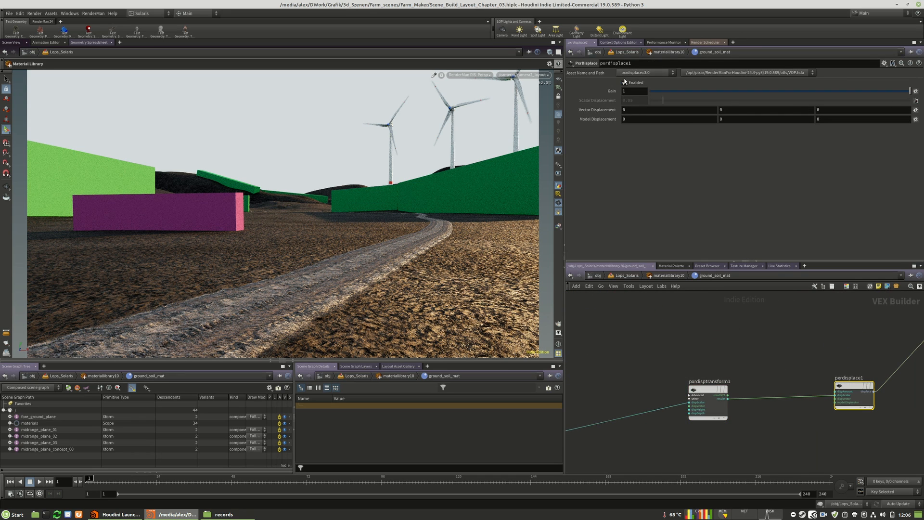
drag(633, 91, 601, 99)
text(0.25)
key(Return)
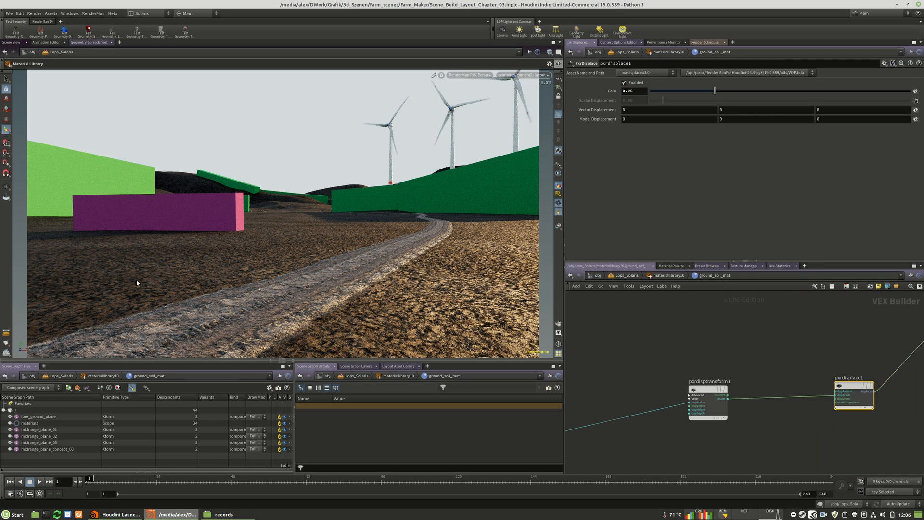
click(669, 276)
click(631, 276)
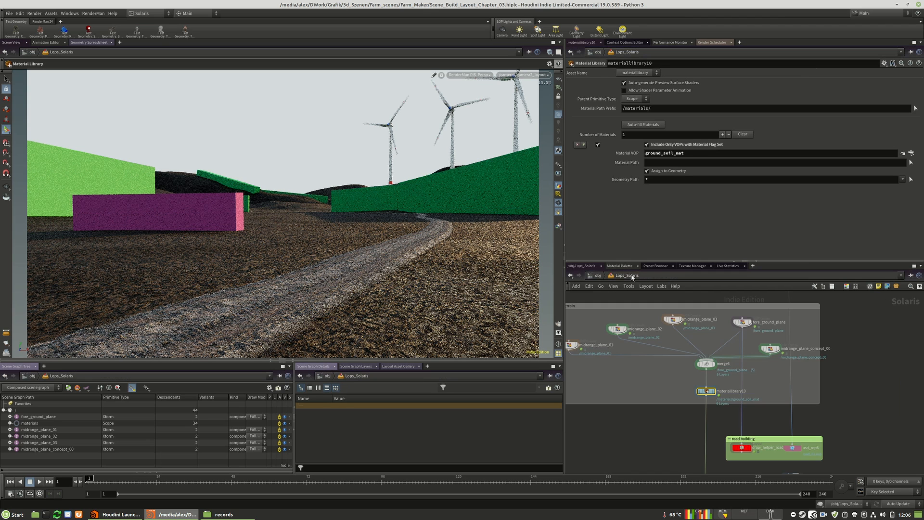
Insert a Render Geometry Settings node on the wire below materiallibrary10 and set its Primitives to *
middle_drag(723, 403, 709, 366)
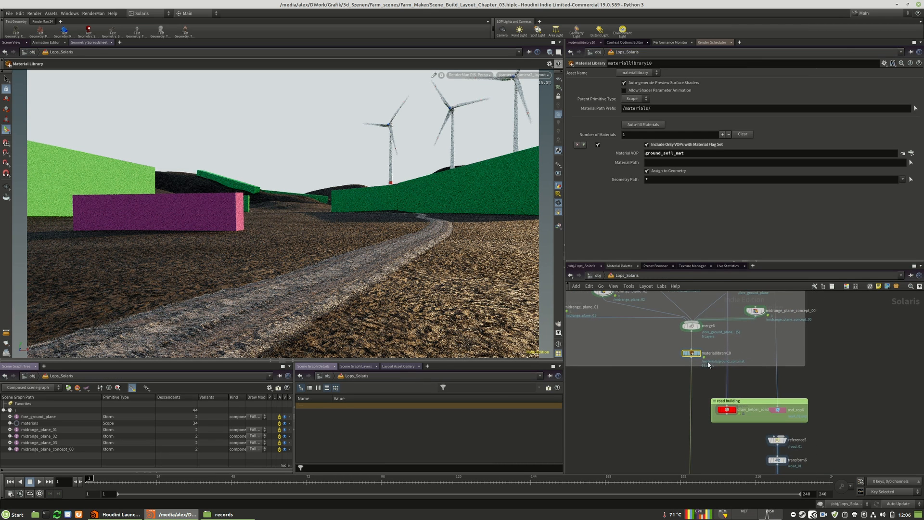
key(Tab)
text(re)
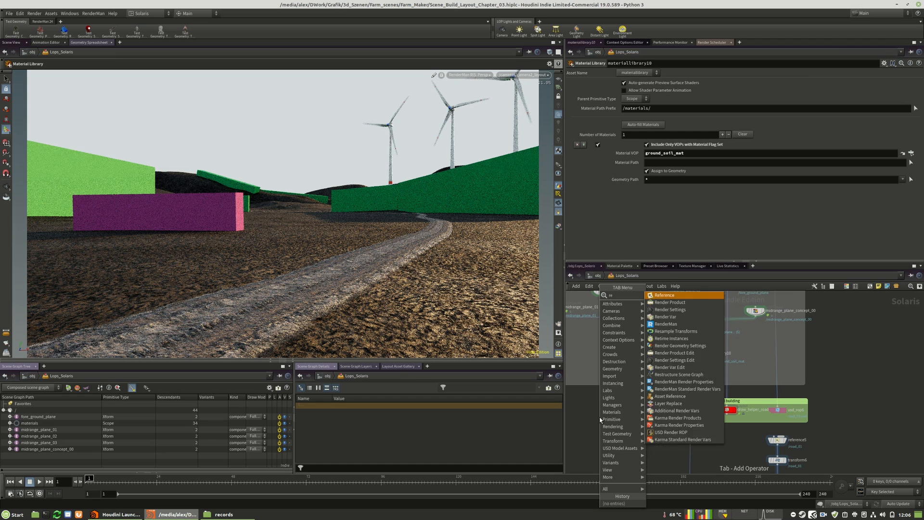
click(664, 324)
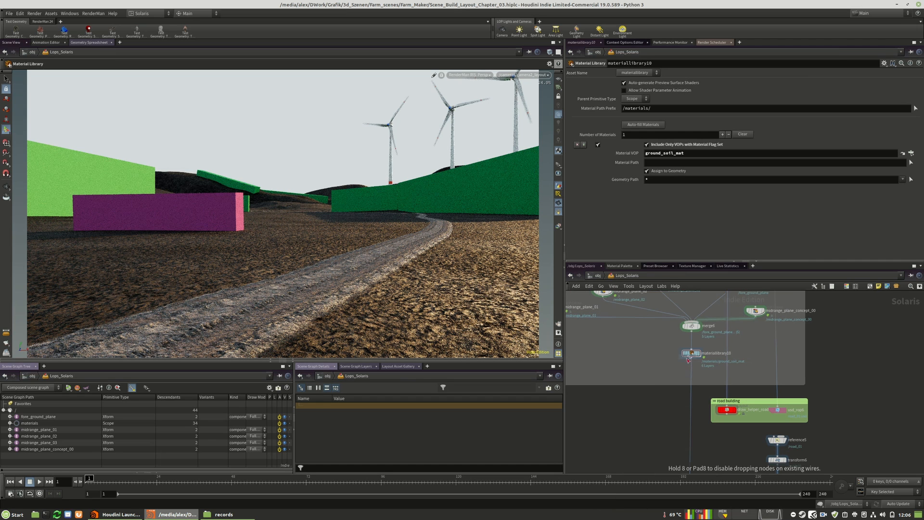
click(692, 378)
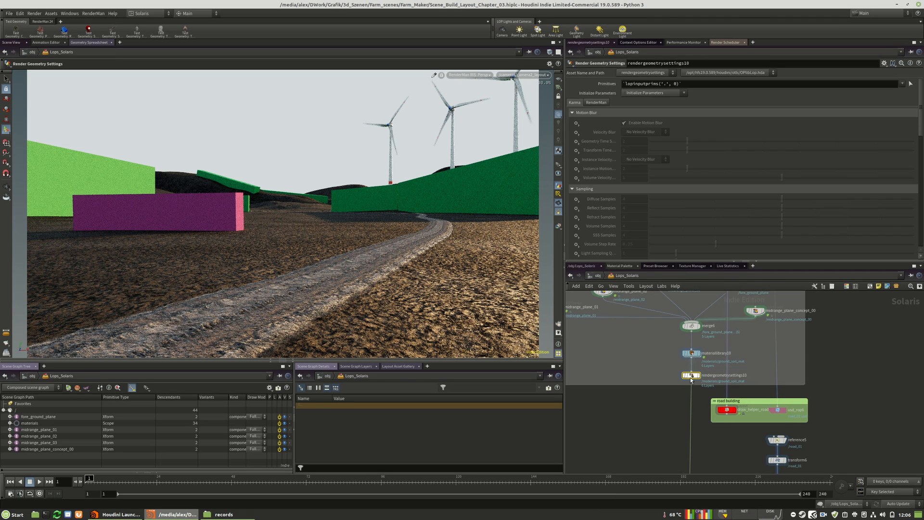
click(637, 86)
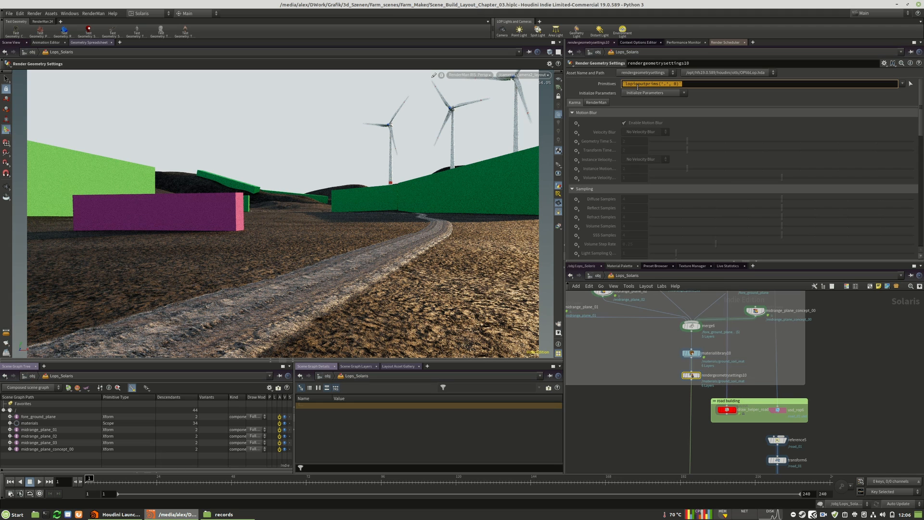
text(*)
key(Return)
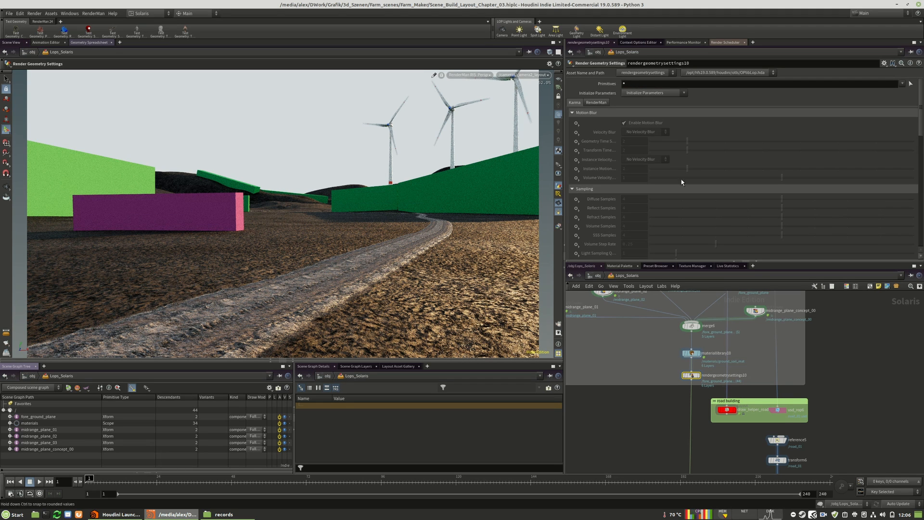
Activate the Enable Displacement override among rendergeometrysettings10's RenderMan prototype shading attributes
click(596, 103)
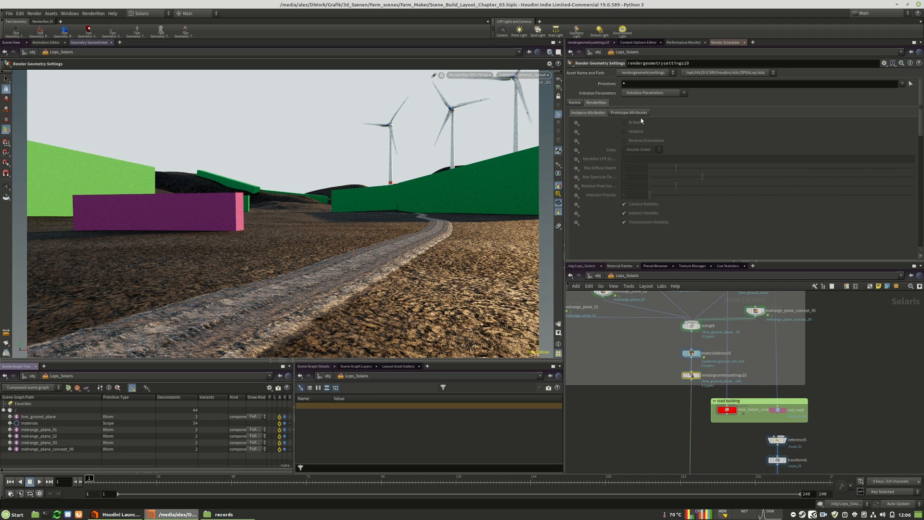
click(615, 114)
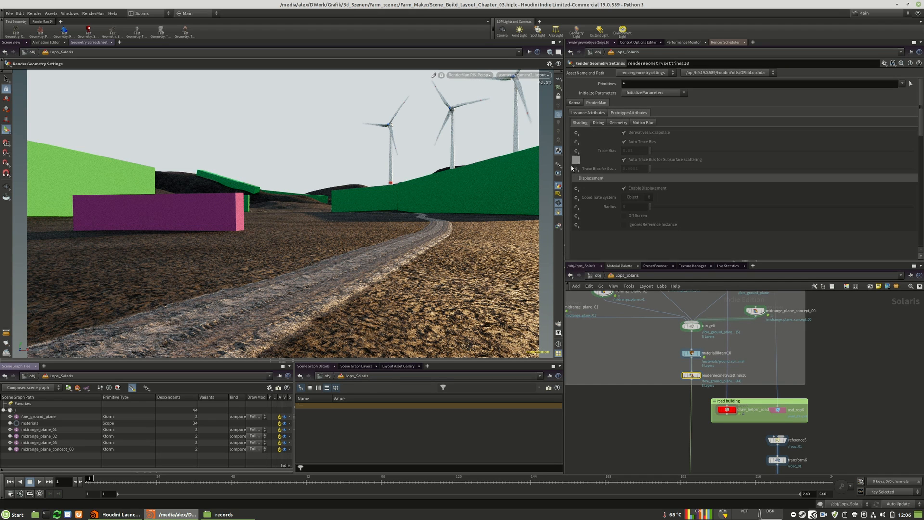
click(577, 188)
click(597, 196)
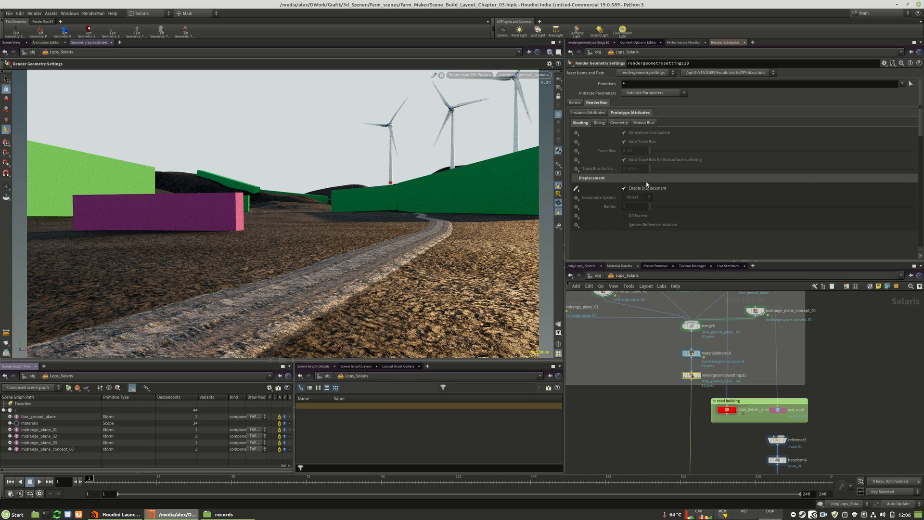
Activate the displacement Radius override in rendergeometrysettings10, set it to 0.5 and restart the viewport render
click(577, 206)
click(580, 216)
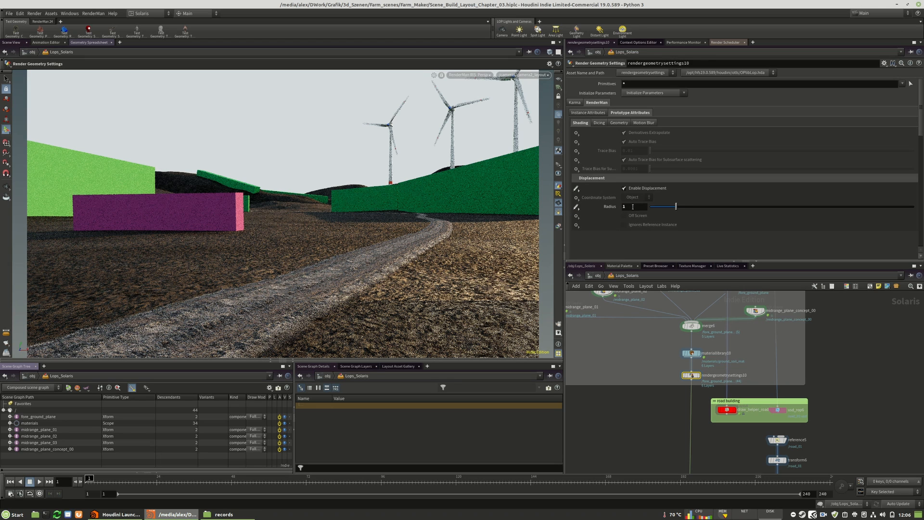
click(633, 207)
text(.5)
key(Return)
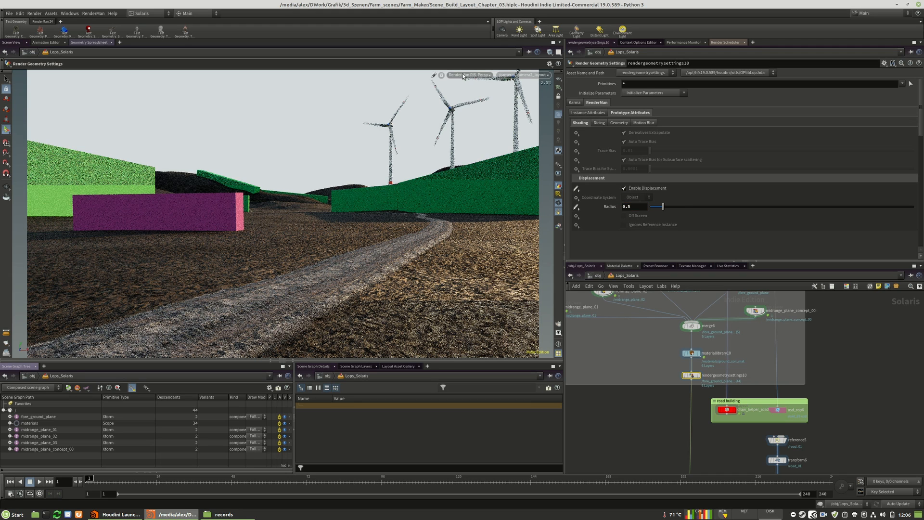
click(470, 75)
click(480, 180)
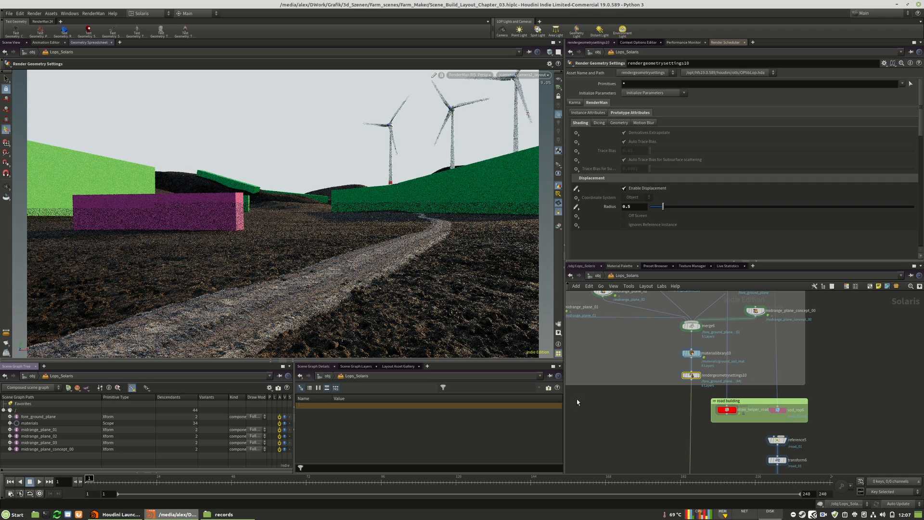
Inside materiallibrary10's ground_soil_mat network, set the Stops of the _exposure_ node to 1
middle_drag(759, 352, 786, 396)
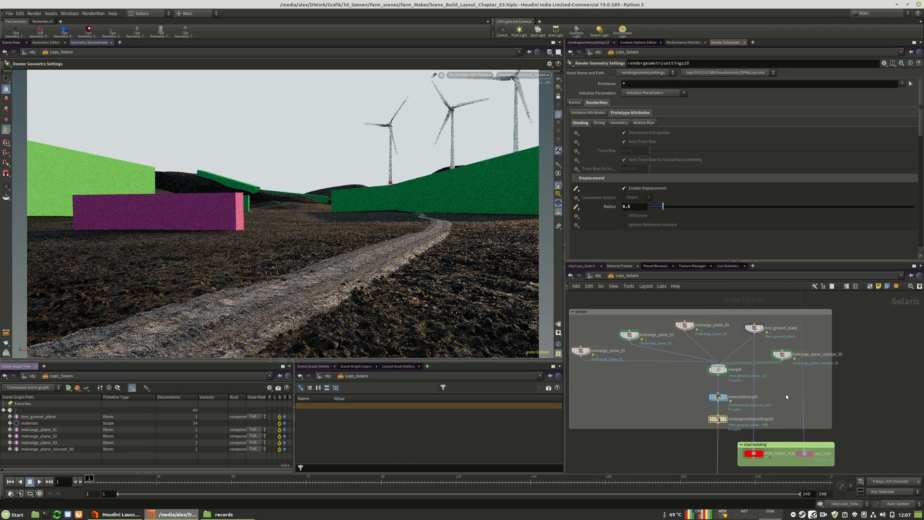
double_click(719, 398)
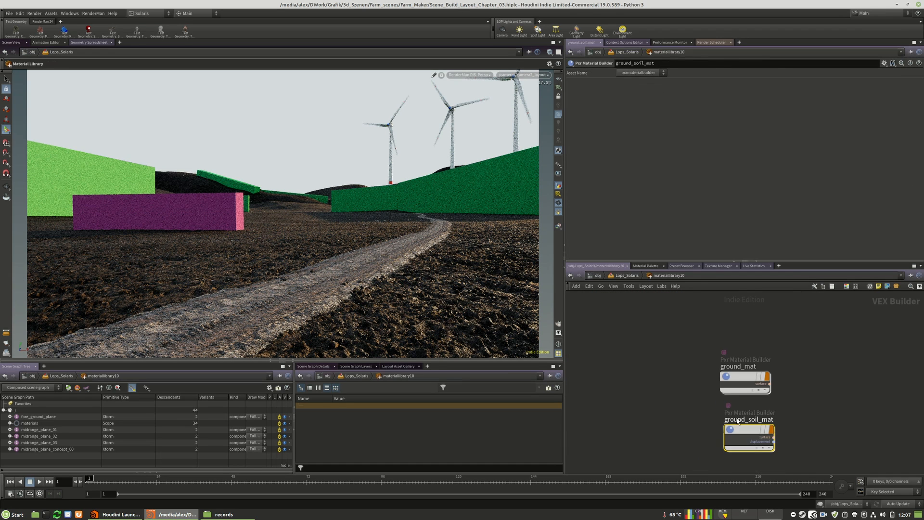
double_click(746, 434)
scroll(746, 434, down, 10)
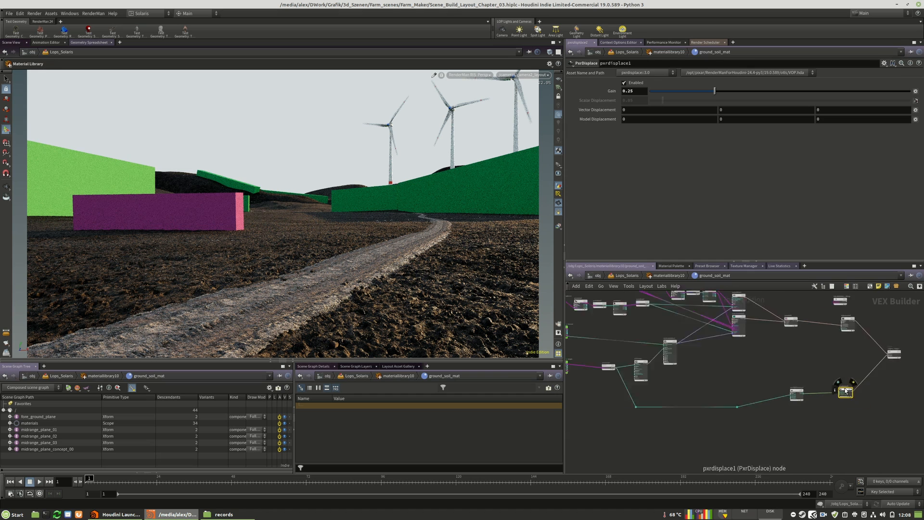
scroll(723, 356, up, 8)
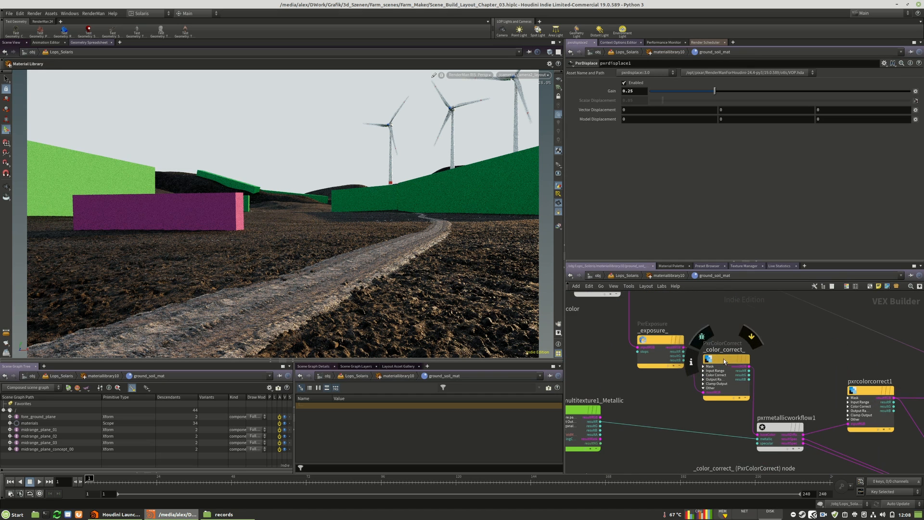
click(655, 340)
click(629, 93)
text(1)
key(Return)
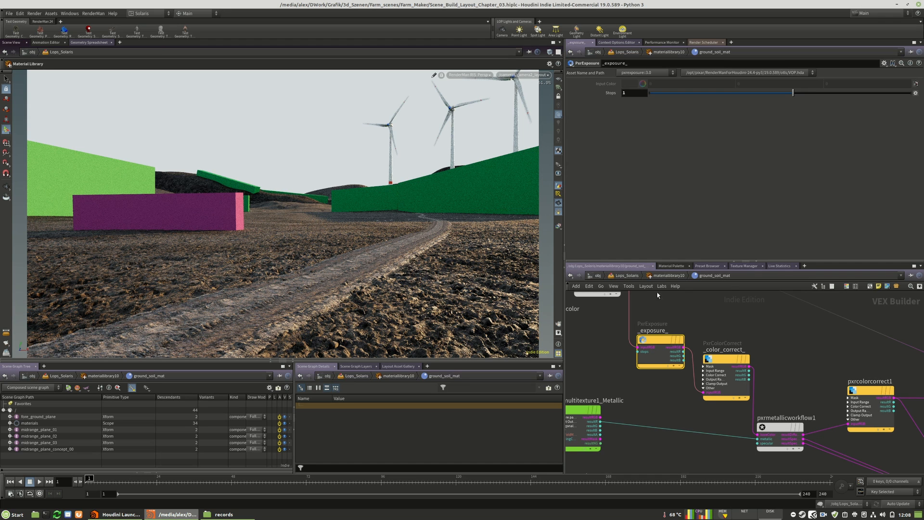
In the road's editmaterial1 network, colour the _exposure_ and _color_correct_ nodes yellow-orange
click(664, 276)
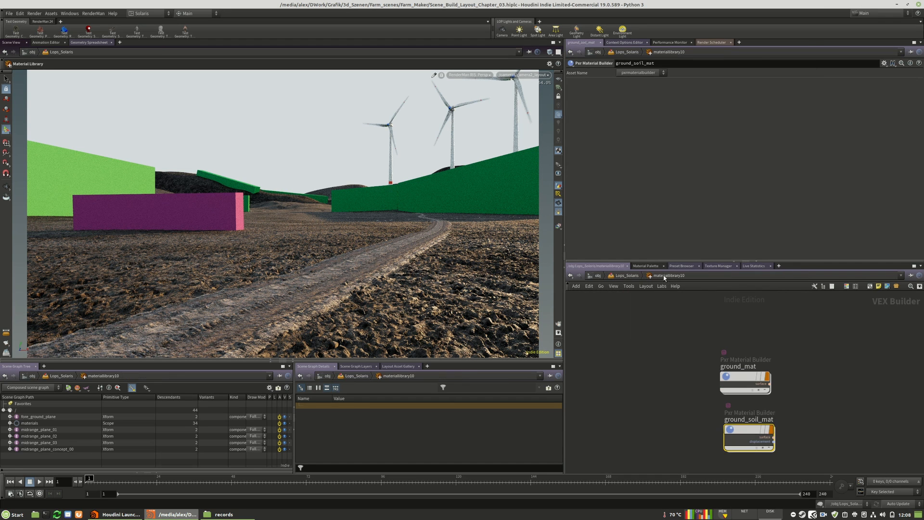
click(628, 276)
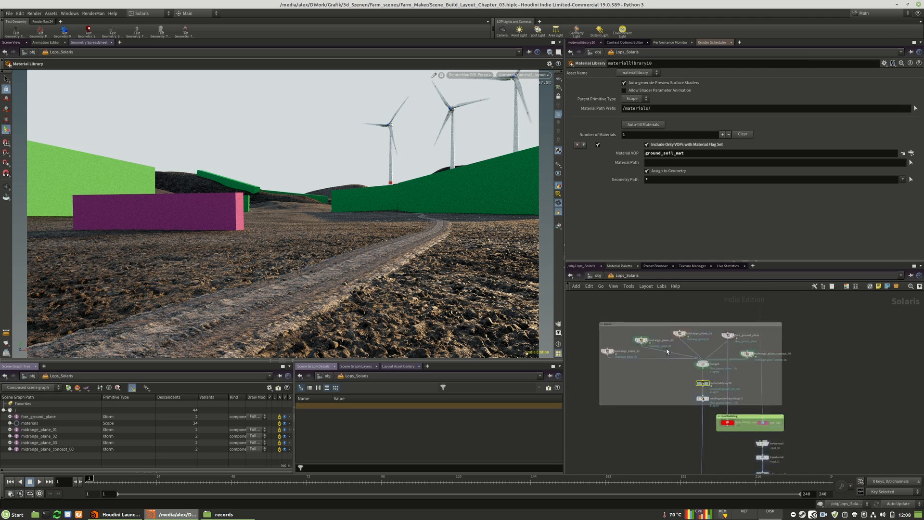
scroll(684, 387, up, 9)
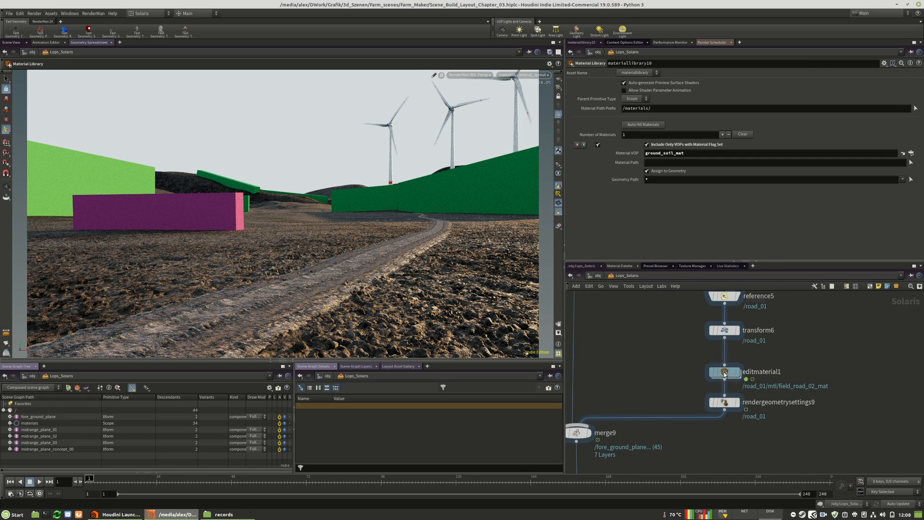
double_click(725, 373)
scroll(727, 331, down, 5)
scroll(727, 331, up, 8)
drag(758, 318, 679, 362)
key(c)
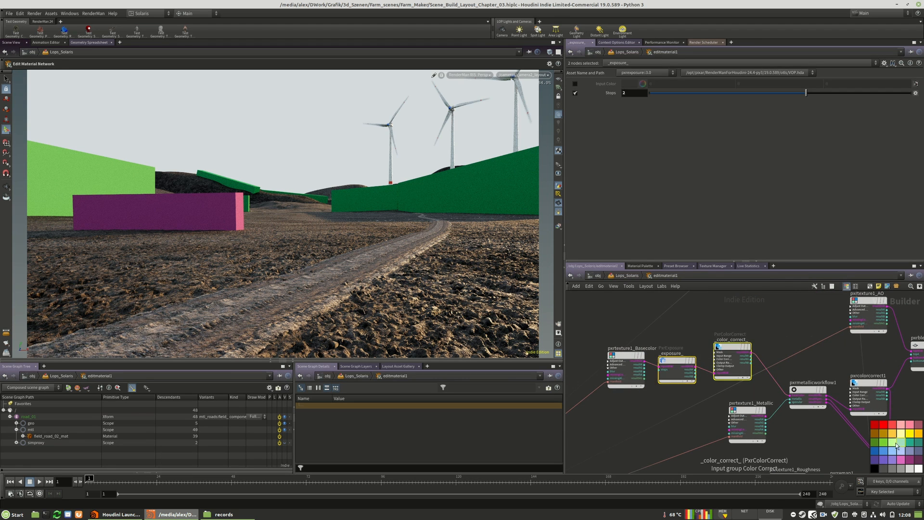
click(901, 432)
Try Stops values of 1 and 1.5 on the road material's _exposure_ node
click(674, 362)
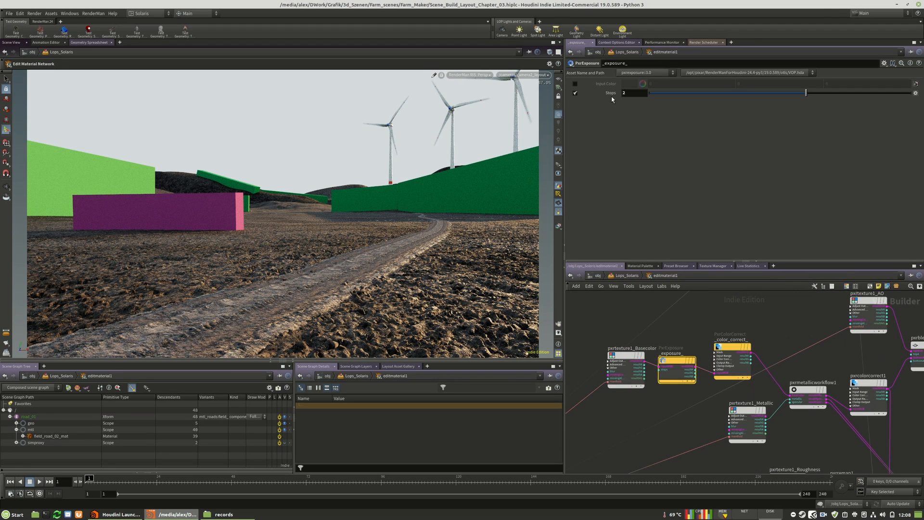
click(626, 93)
text(1)
key(Return)
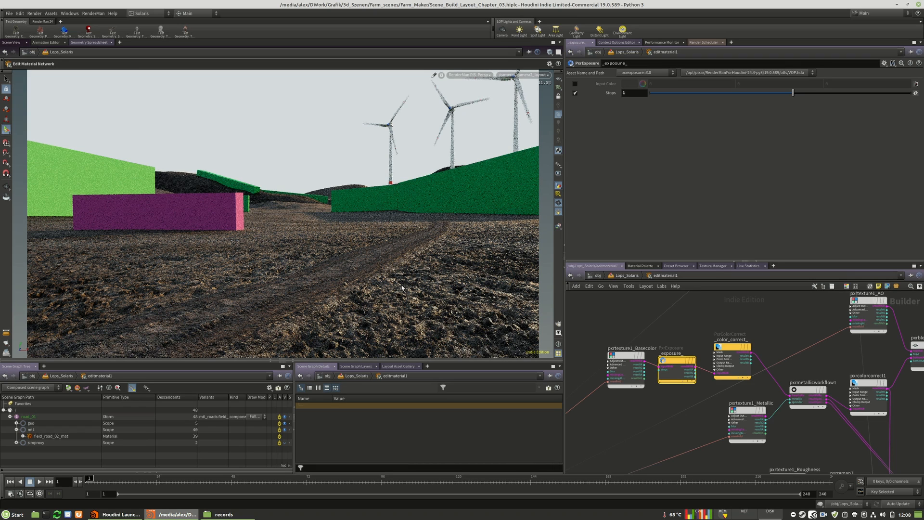
text(.5)
key(Return)
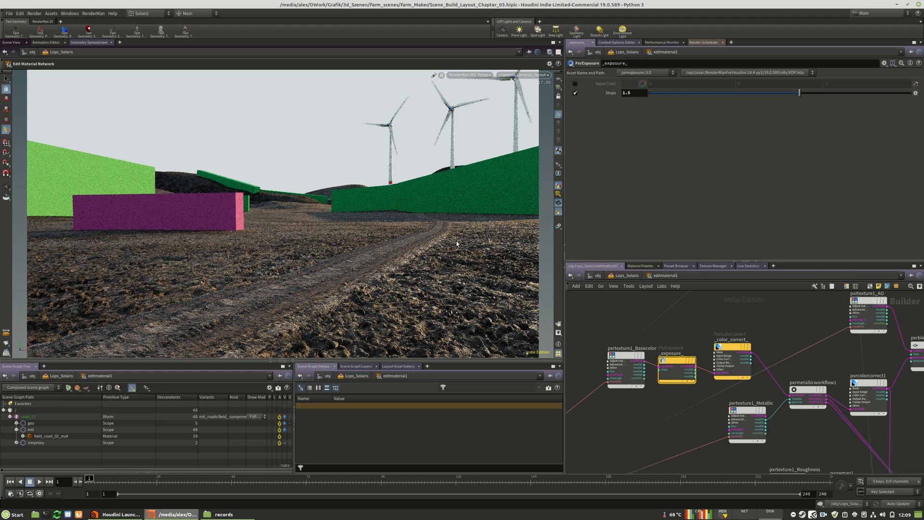
Set the Stops of the road material's _exposure_ node to 1.25 and return to the Lops_Solaris network
double_click(630, 93)
text(5)
key(Return)
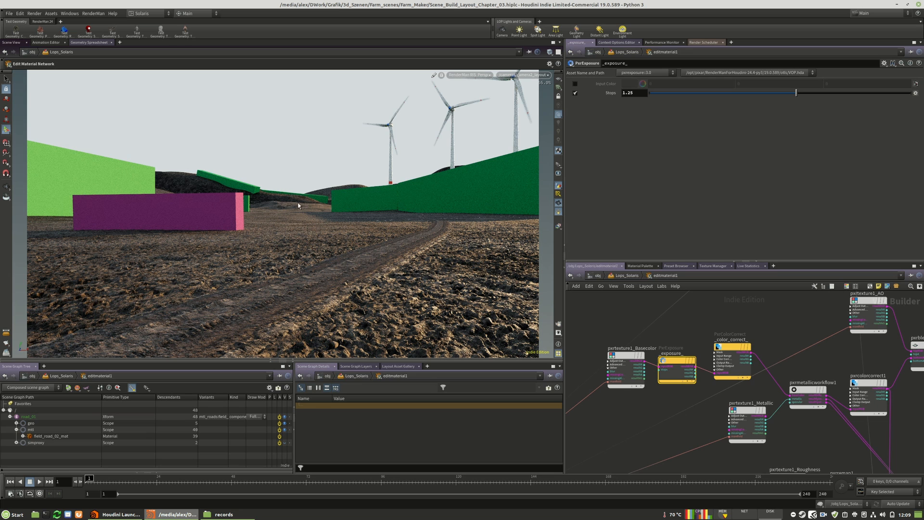
click(621, 275)
Add a Switch node and a Null node in the free space beside the forest group's materiallibrary1
scroll(806, 351, down, 9)
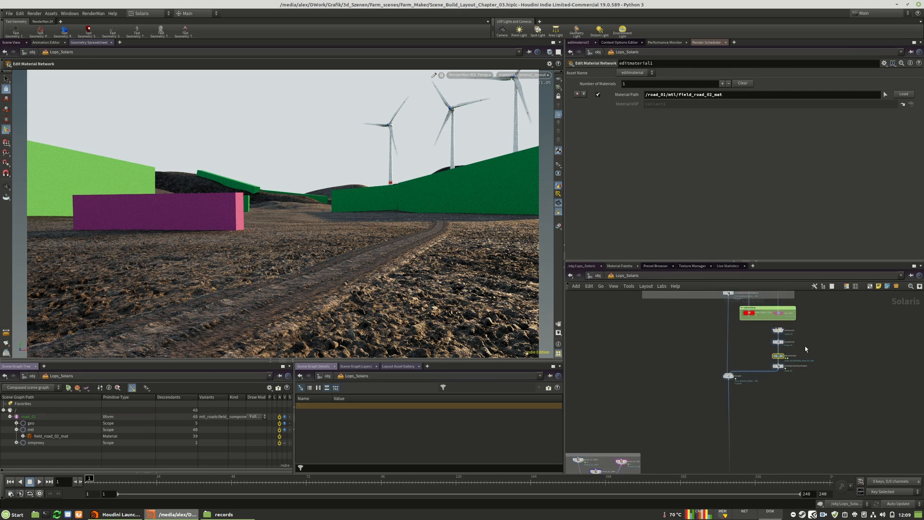
scroll(716, 429, up, 6)
middle_drag(721, 433, 738, 392)
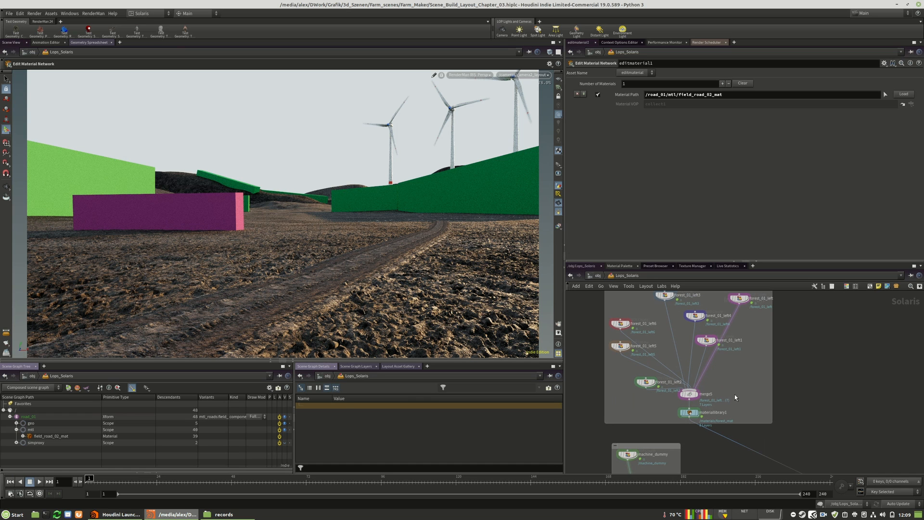
scroll(727, 385, down, 3)
scroll(723, 411, up, 3)
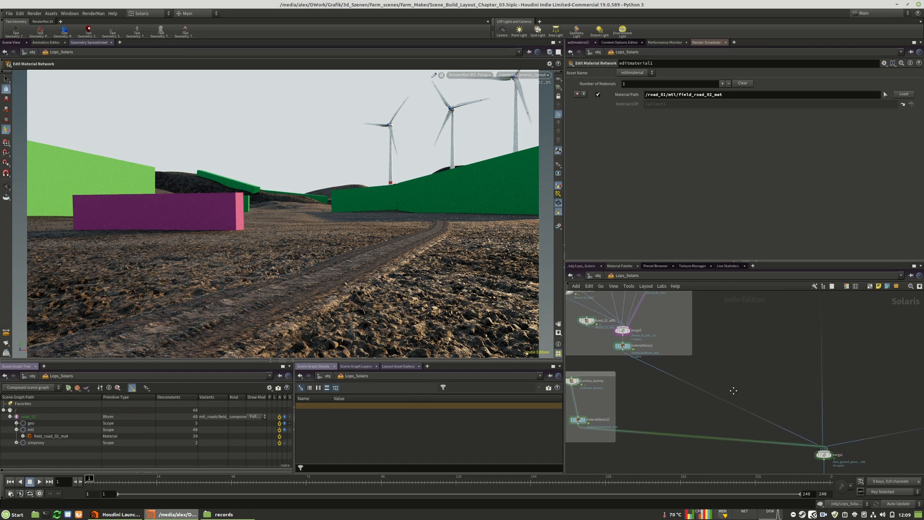
key(Tab)
text(sw)
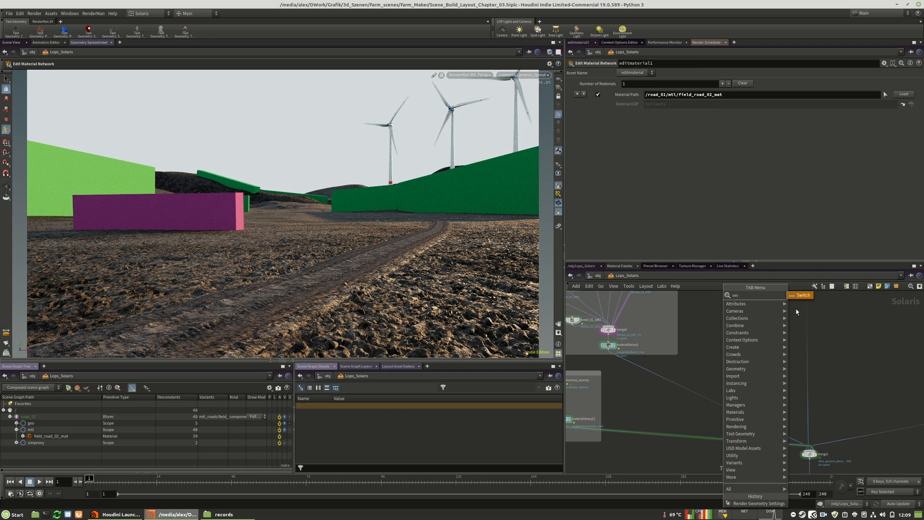
key(Return)
click(718, 383)
key(Tab)
text(null)
key(Return)
click(731, 367)
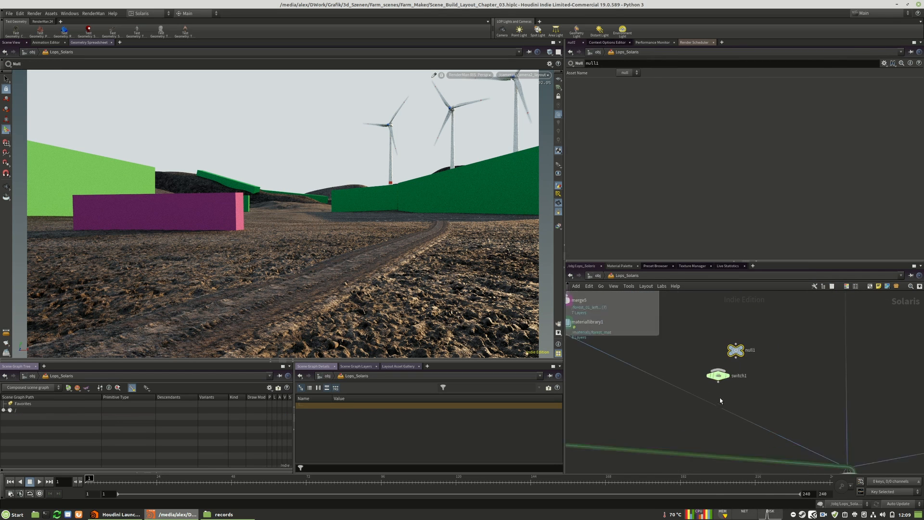
Wire materiallibrary1 and the Null into the Switch, and route the Switch into merge1 in place of the direct forest connection
scroll(673, 354, up, 3)
drag(673, 354, 774, 387)
middle_drag(852, 402, 802, 369)
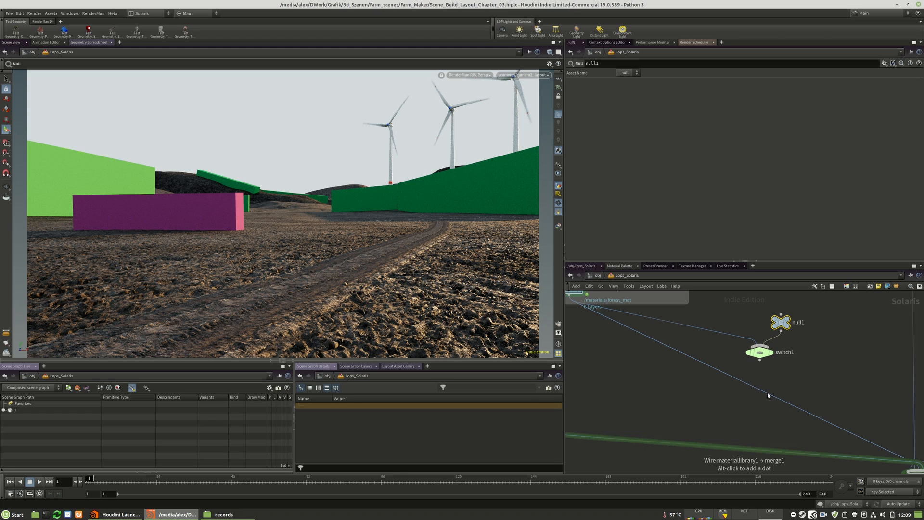
drag(759, 353, 667, 384)
drag(774, 322, 744, 339)
Rename the Null node feeding the Switch as empty
double_click(769, 340)
text(empty)
key(Return)
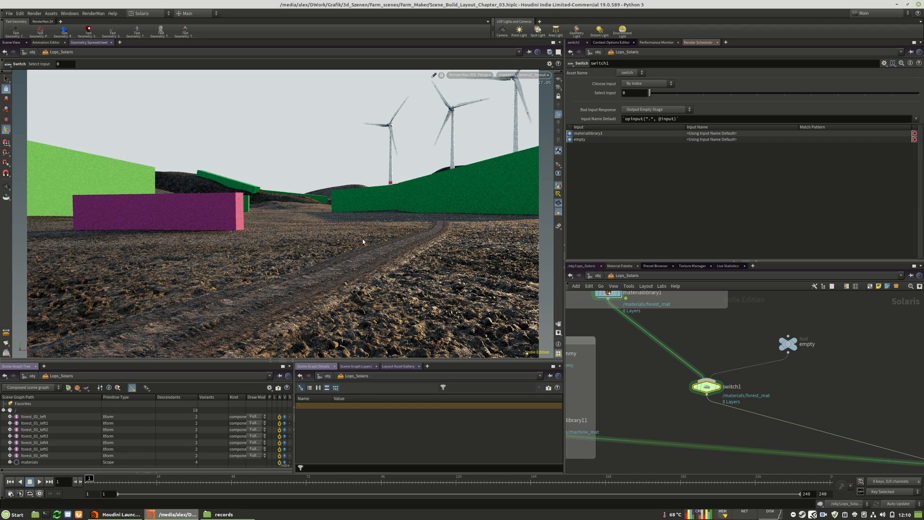
Preview the scene without the forest by setting switch1's Select Input to 1, and set it back to 0
click(674, 93)
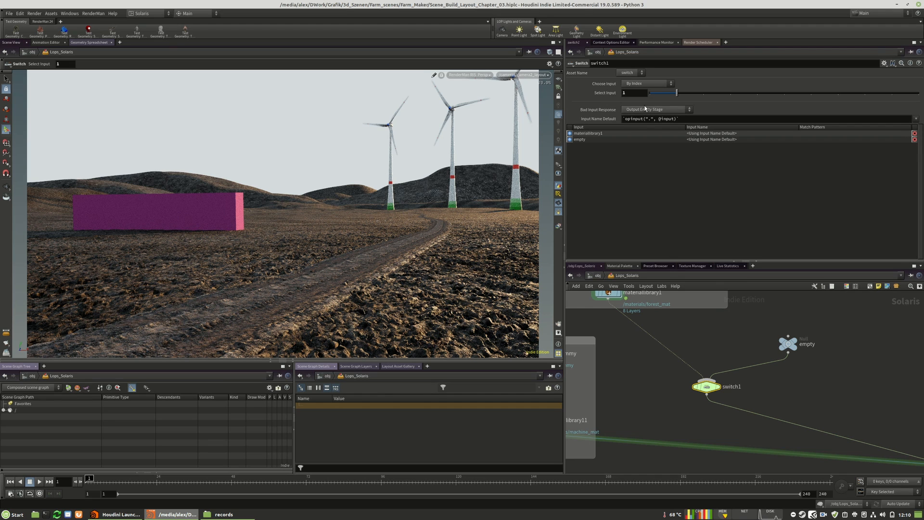
click(632, 94)
text(0)
key(Return)
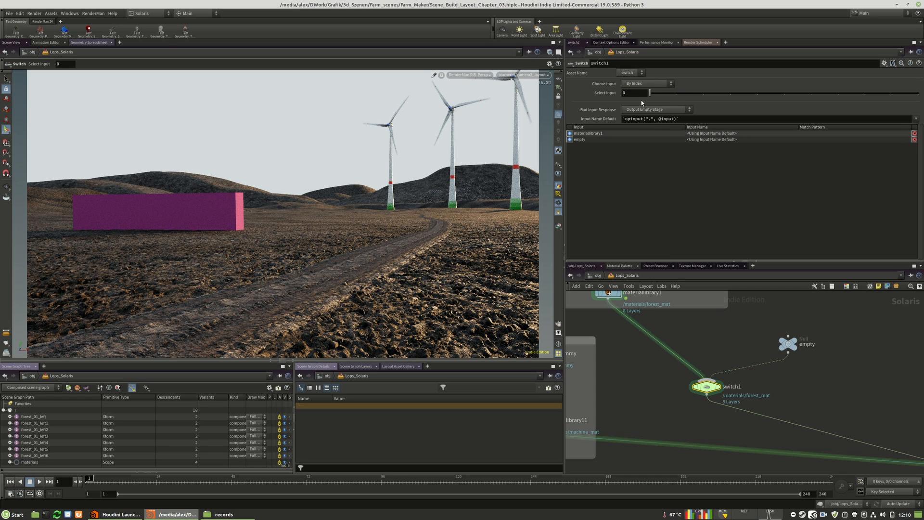
Move the empty node close above switch1 and shift the machine_dummy network box farther left of the forest branch
scroll(832, 384, down, 5)
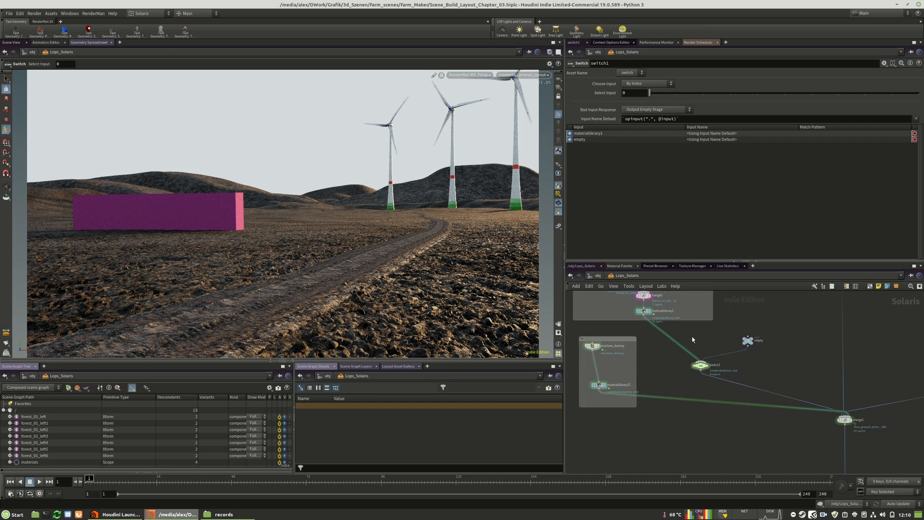
scroll(710, 377, up, 5)
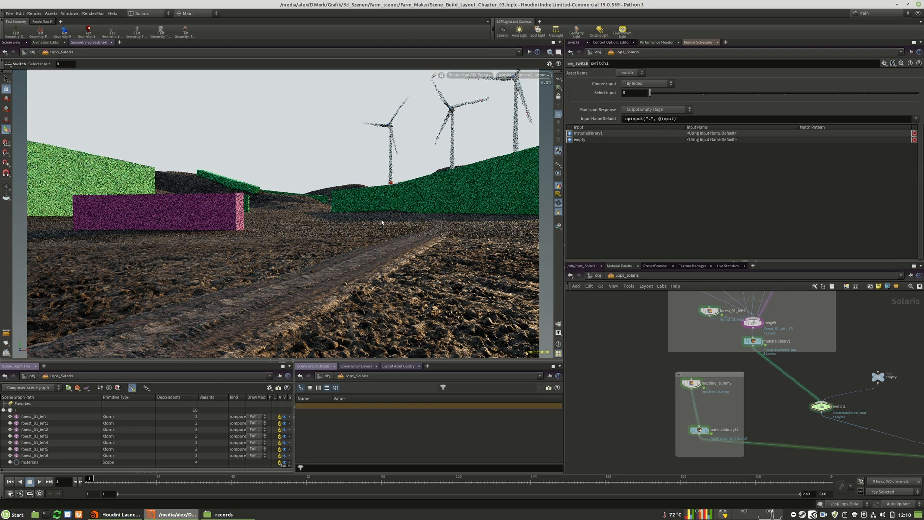
middle_drag(872, 404, 771, 402)
drag(816, 362, 736, 389)
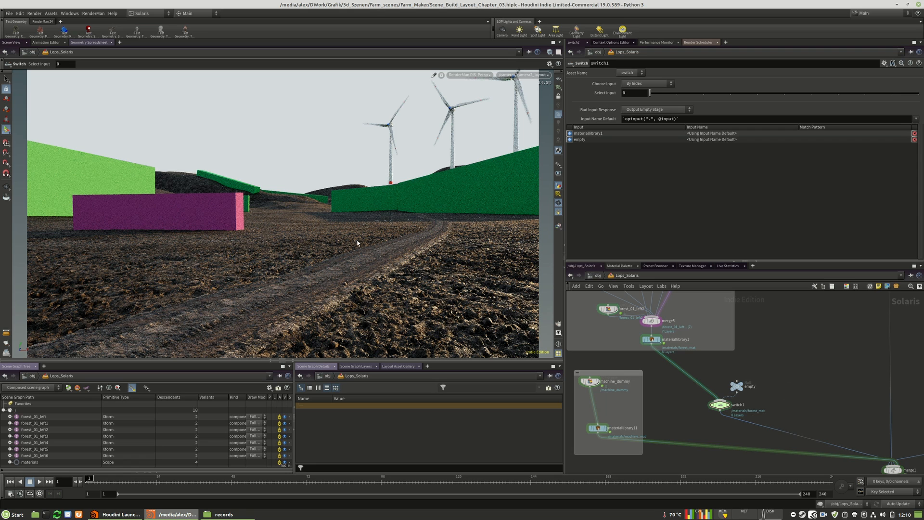
middle_drag(774, 375, 822, 384)
middle_drag(743, 412, 825, 394)
drag(738, 365, 590, 365)
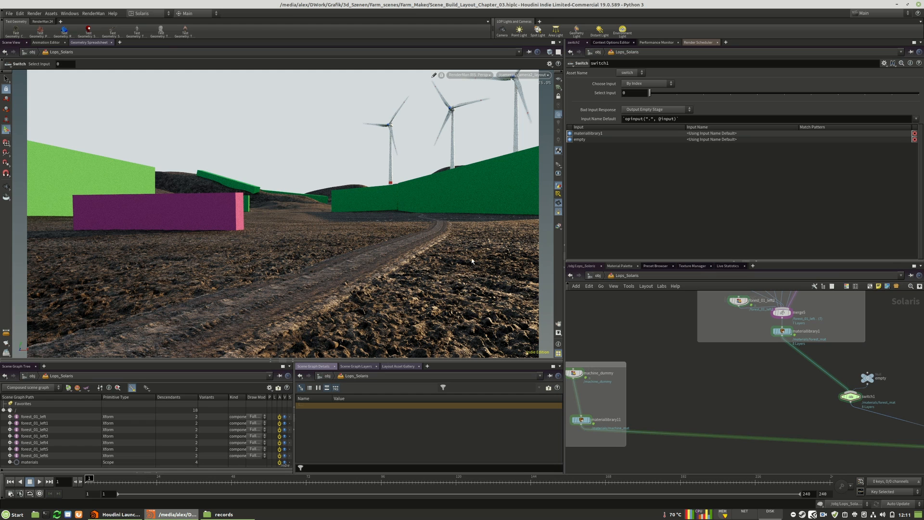
Switch the viewport renderer from RenderMan RIS to Houdini GL
click(490, 74)
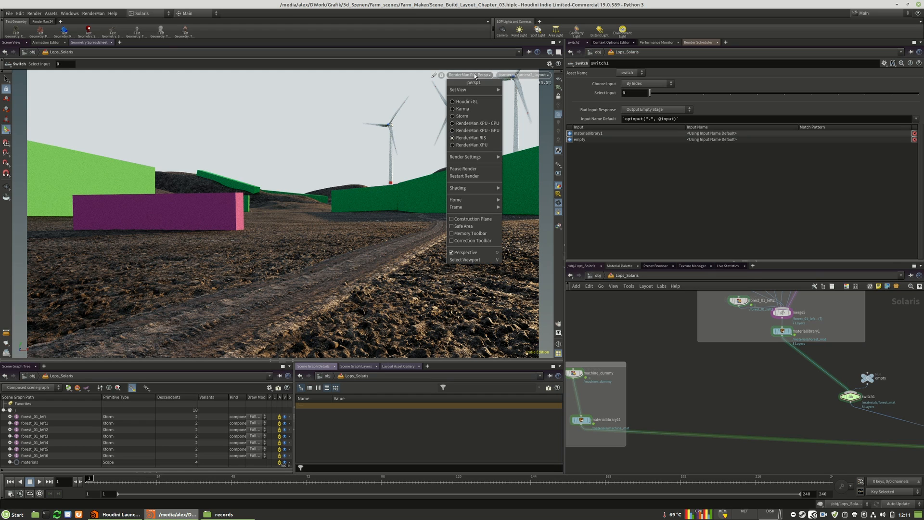
click(475, 103)
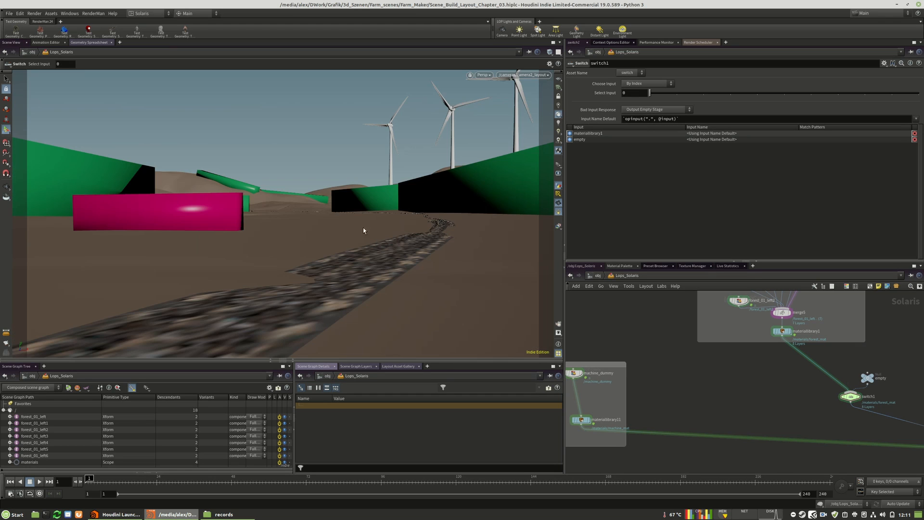
scroll(681, 379, down, 6)
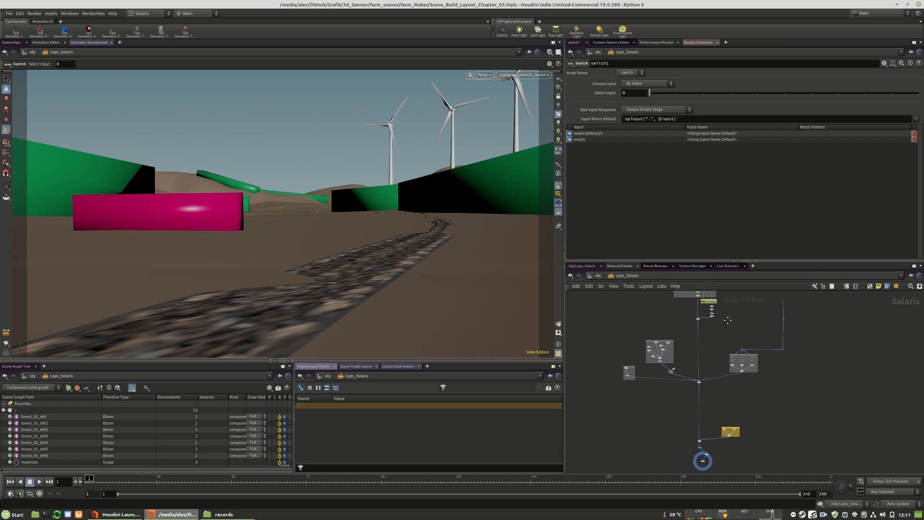
Save the scene under the new file name Scene_Build_Layout_Chapter_03_1.hiplc
middle_drag(744, 390, 745, 407)
click(9, 13)
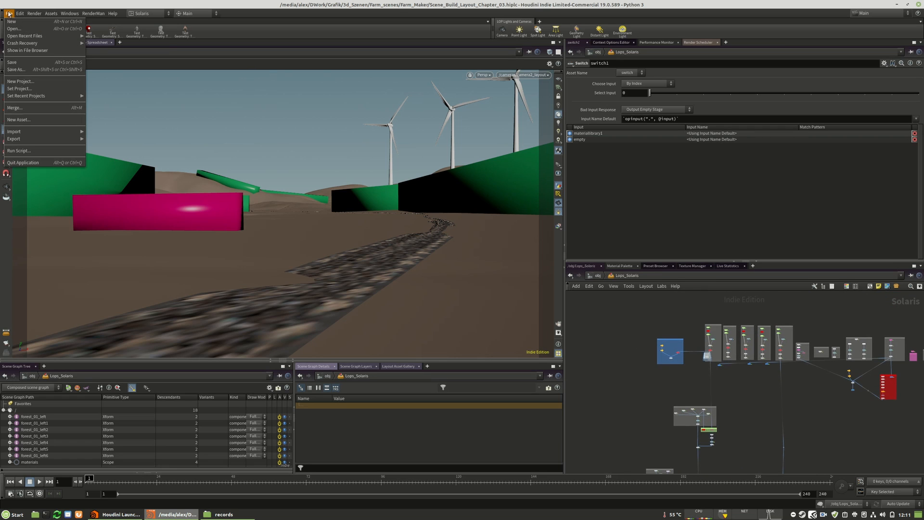
click(24, 67)
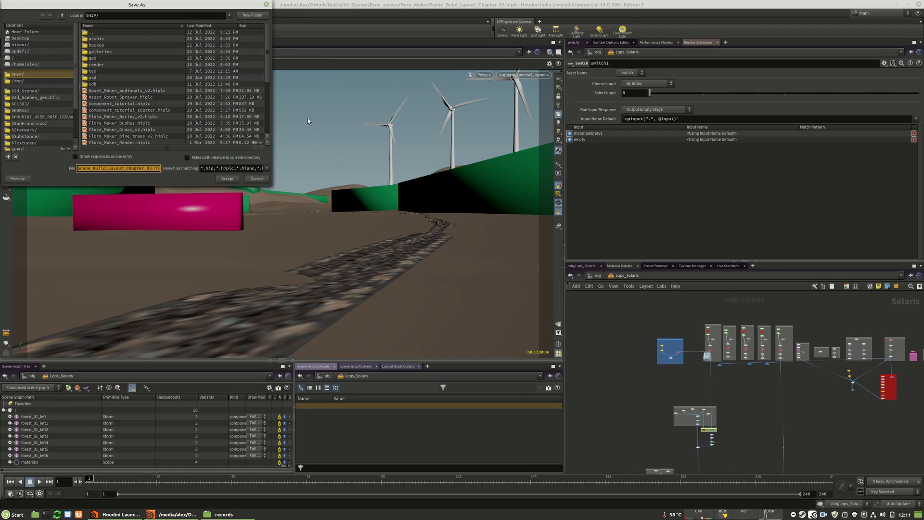
drag(151, 5, 455, 142)
scroll(455, 252, down, 5)
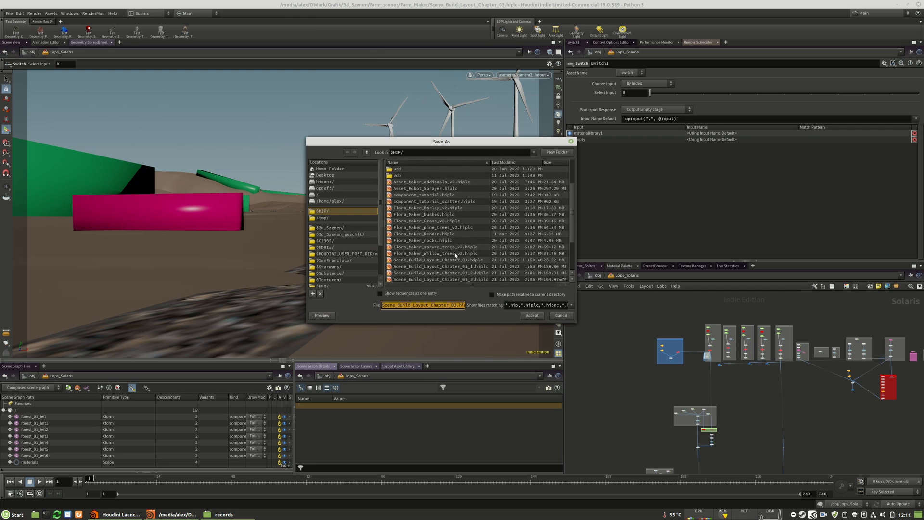
click(456, 306)
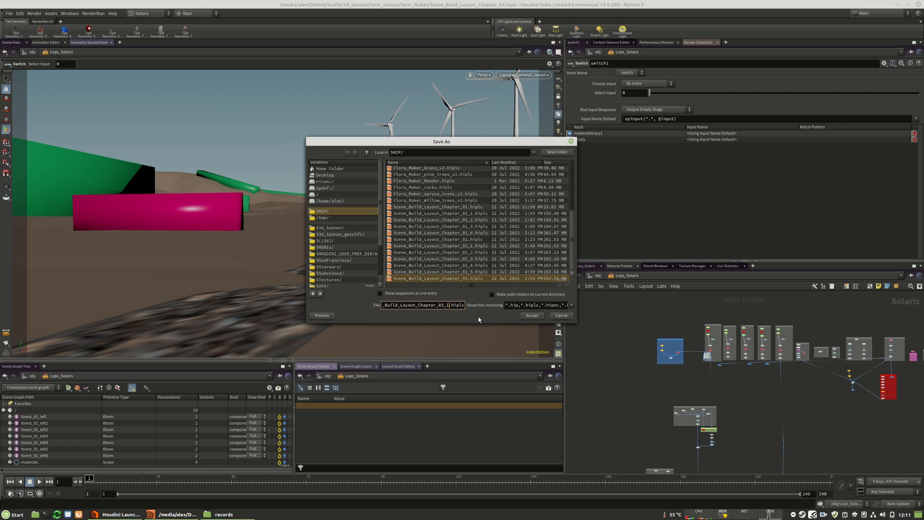
click(531, 315)
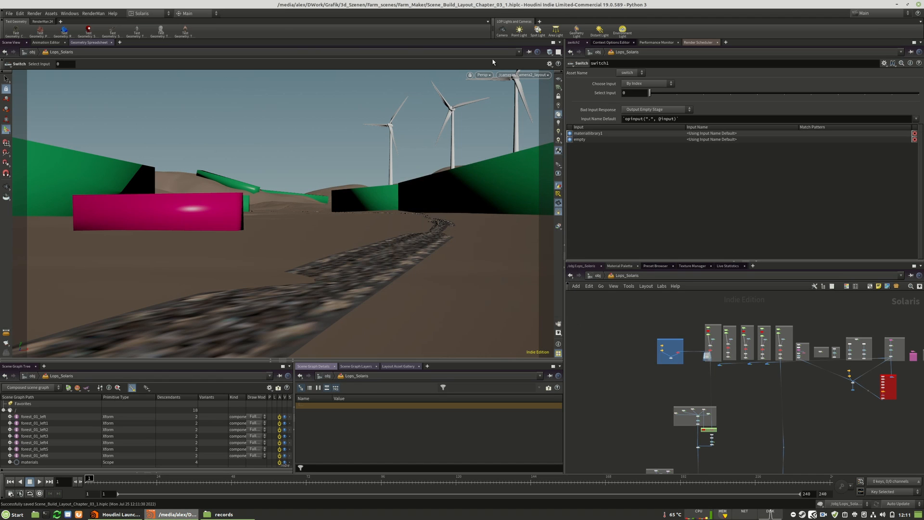
Examine the ground soil, farm fence and powerlines network boxes and the draw helper nodes below them
scroll(670, 399, up, 6)
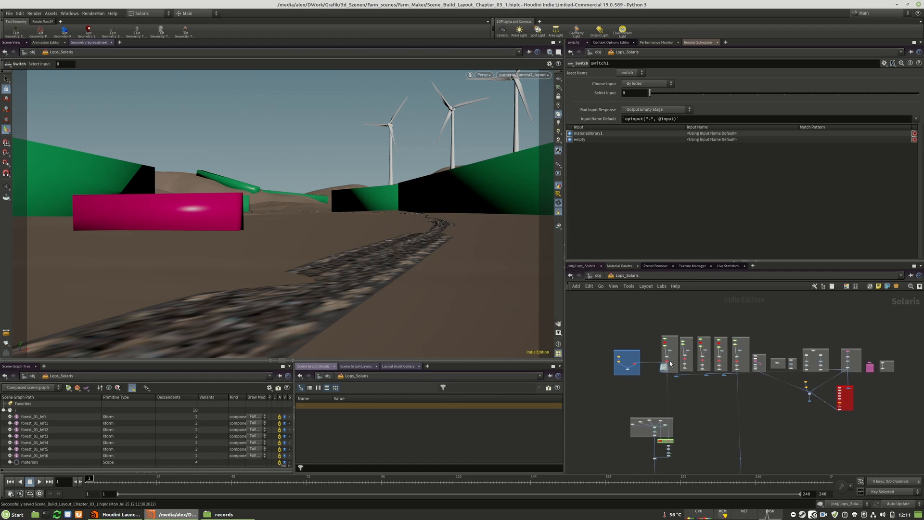
middle_drag(700, 385, 669, 416)
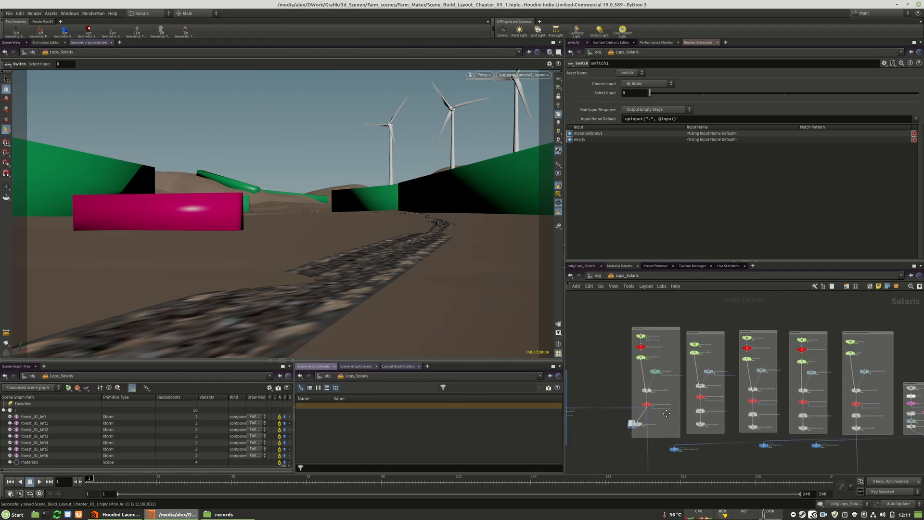
scroll(709, 352, up, 5)
scroll(670, 312, down, 5)
scroll(726, 313, up, 6)
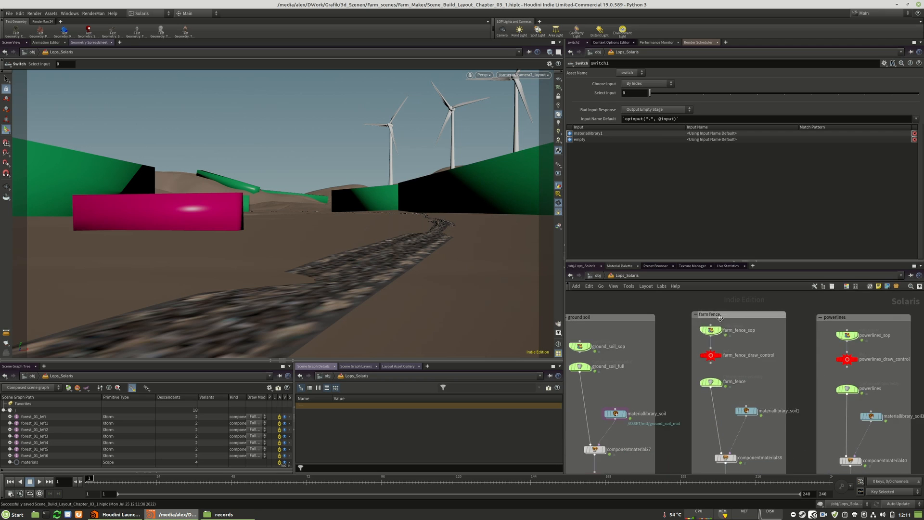
scroll(708, 311, down, 4)
scroll(727, 366, down, 4)
scroll(724, 391, up, 7)
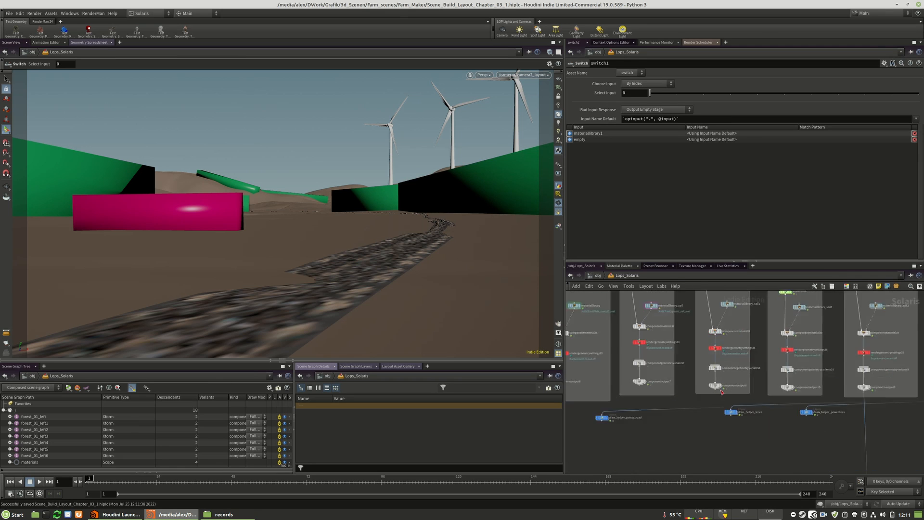
drag(740, 432, 757, 439)
scroll(825, 449, down, 6)
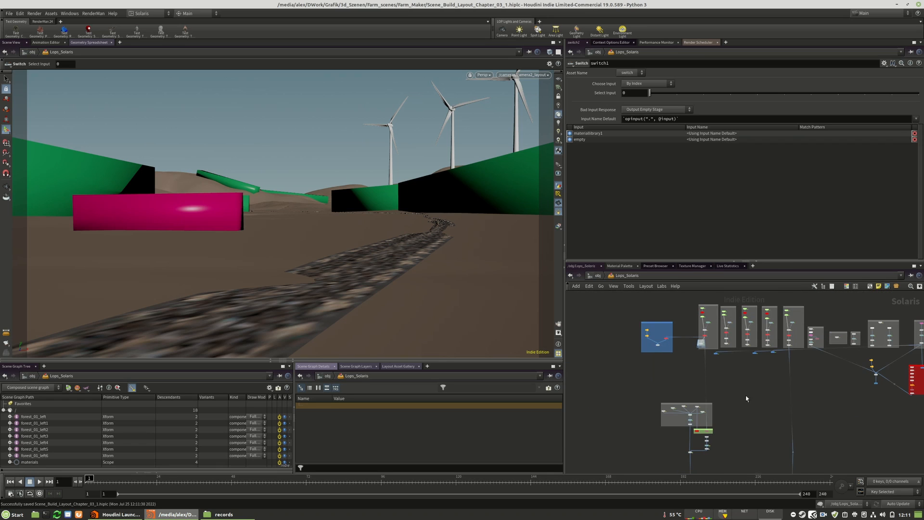
Add a Layout node beside the road building branch and name it draw_helper_fence_01
scroll(751, 414, up, 5)
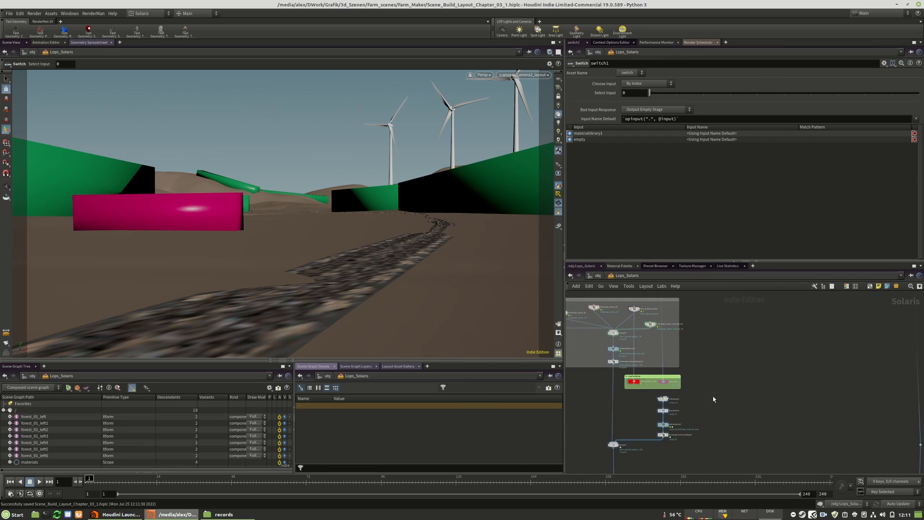
scroll(718, 409, down, 3)
drag(691, 369, 739, 369)
key(Tab)
text(lay)
mouse_move(760, 311)
click(811, 283)
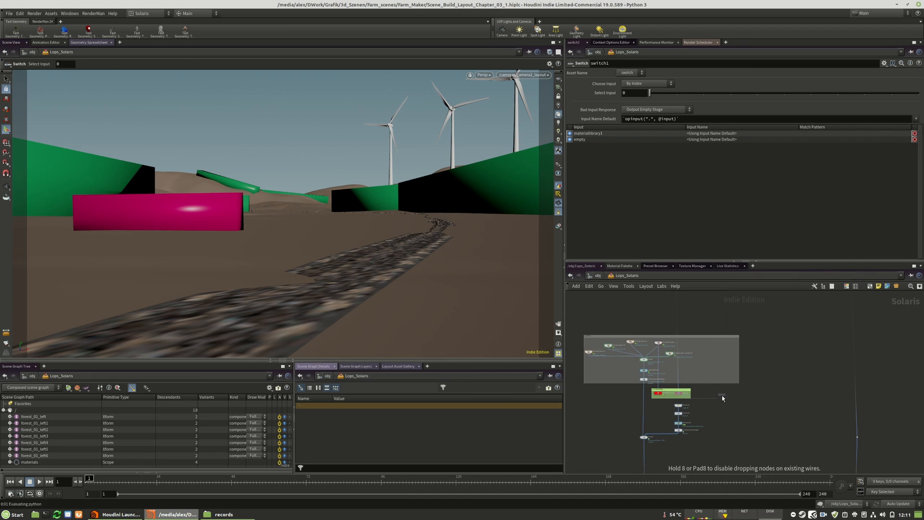
click(707, 407)
scroll(741, 392, up, 3)
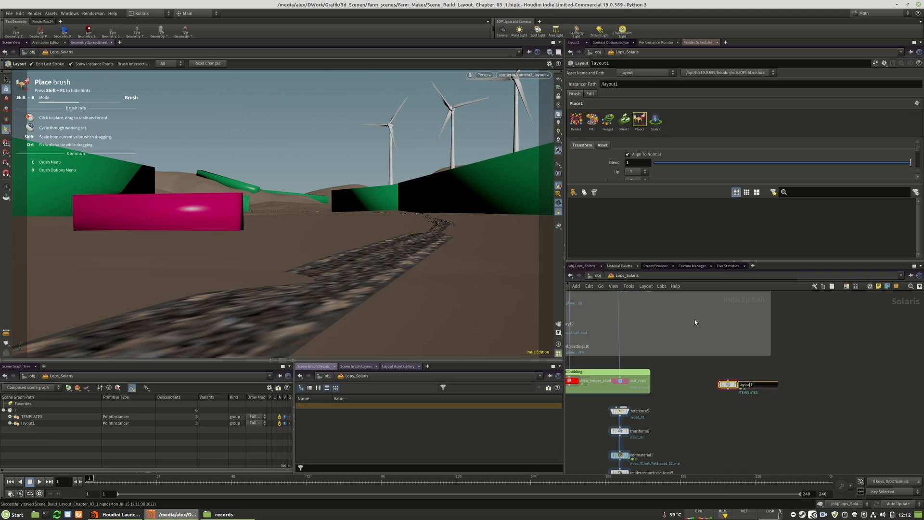
text(d)
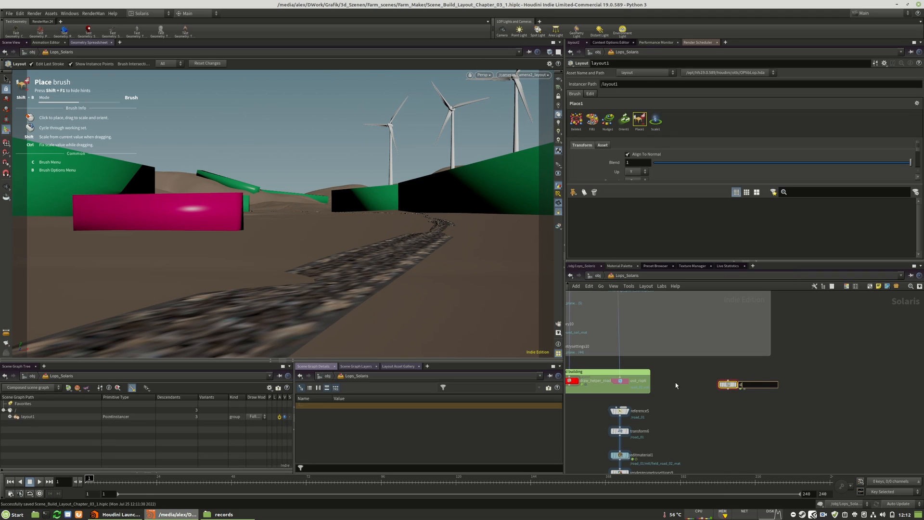
text(raw_helper_fence_01)
key(Return)
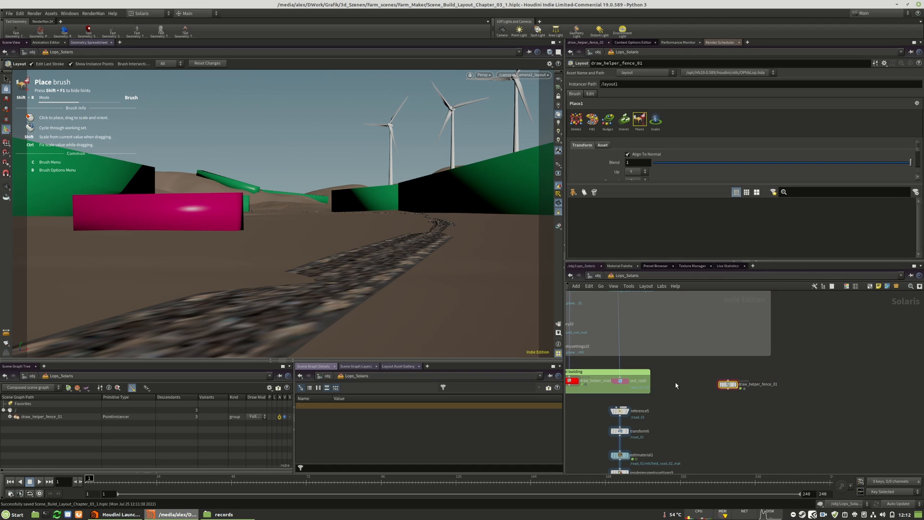
Connect the output of fore_ground_plane to the input of draw_helper_fence_01
click(728, 381)
middle_drag(776, 374, 846, 425)
scroll(846, 425, down, 2)
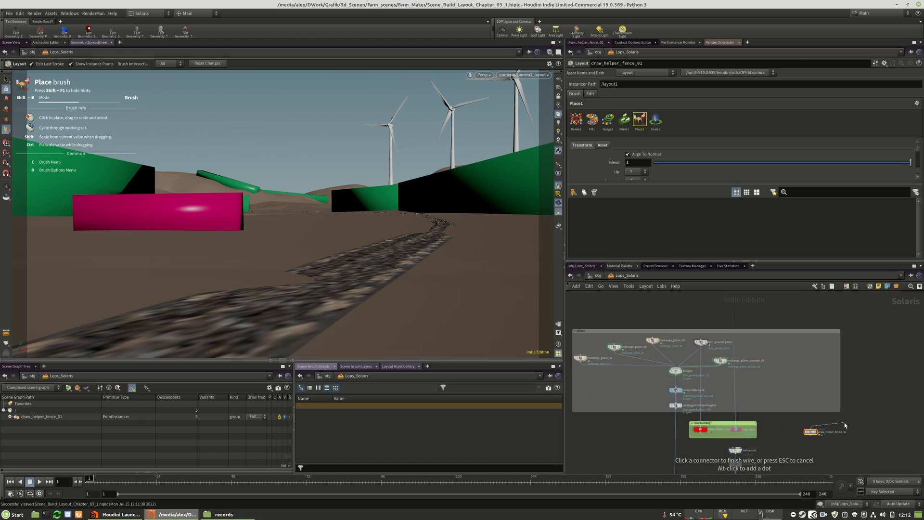
scroll(731, 360, up, 3)
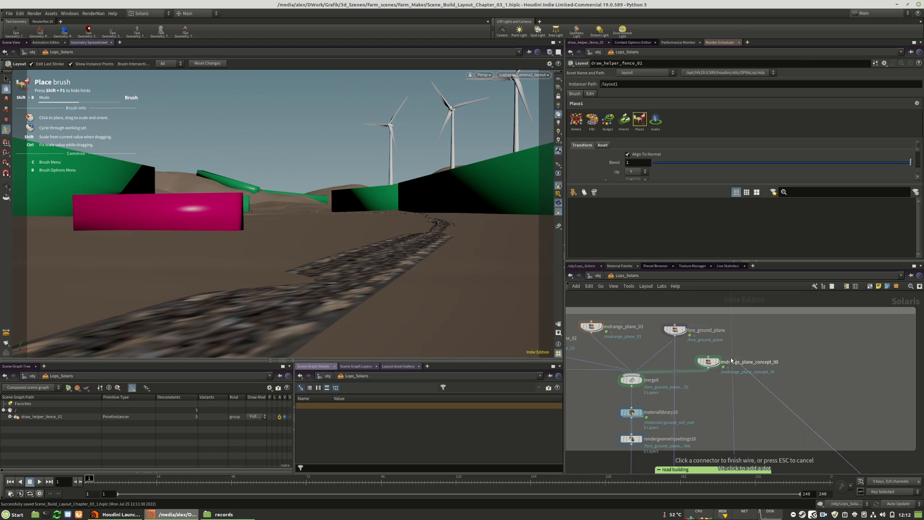
click(676, 338)
scroll(718, 386, down, 3)
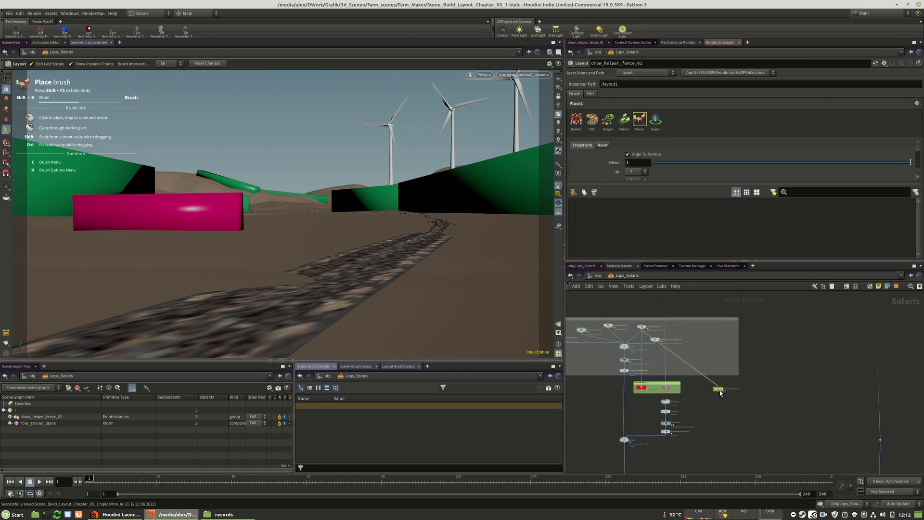
Connect draw_helper_fence_01 into the merge node below the road branch and display that merge's result
scroll(592, 302, up, 2)
scroll(732, 407, up, 2)
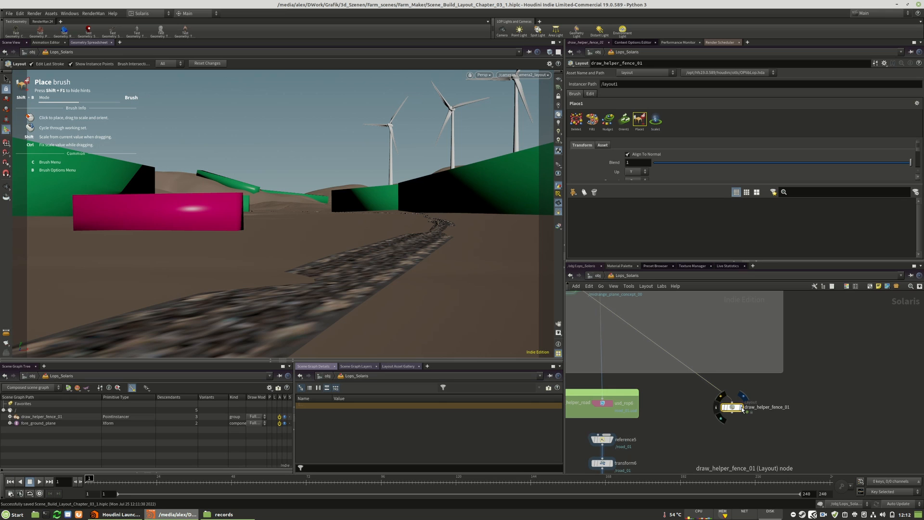
click(733, 413)
scroll(770, 407, down, 4)
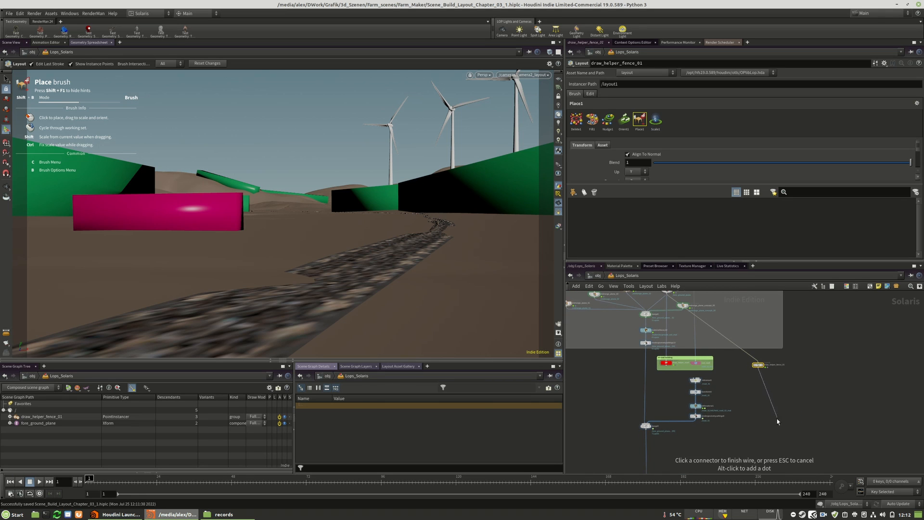
scroll(698, 424, up, 2)
click(662, 406)
click(664, 406)
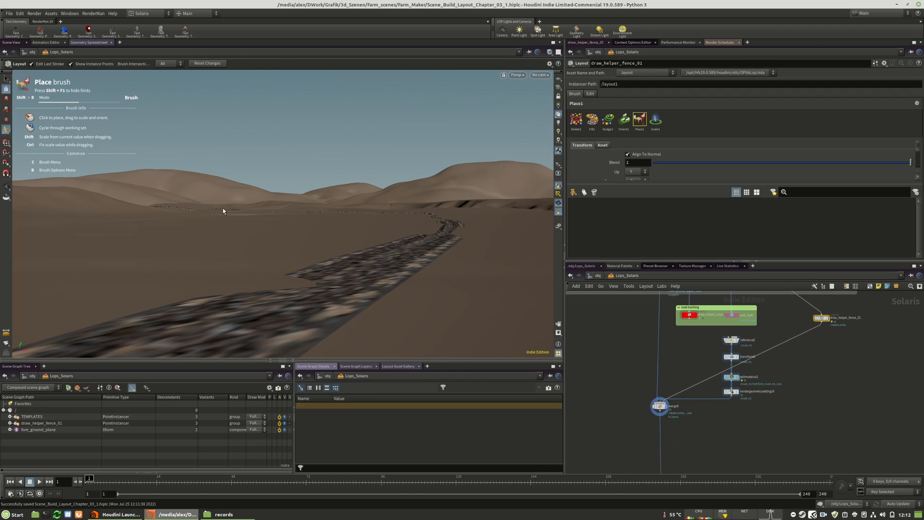
Frame the near end of the road from above and show the terrain with a wireframe overlay
alt+right_drag(435, 189, 159, 195)
alt+drag(324, 174, 397, 218)
alt+right_drag(397, 218, 240, 201)
alt+drag(373, 150, 384, 188)
alt+middle_drag(385, 188, 437, 211)
alt+right_drag(437, 211, 353, 153)
alt+drag(353, 152, 435, 124)
alt+middle_drag(435, 123, 319, 272)
alt+drag(318, 272, 289, 179)
alt+right_drag(289, 179, 439, 161)
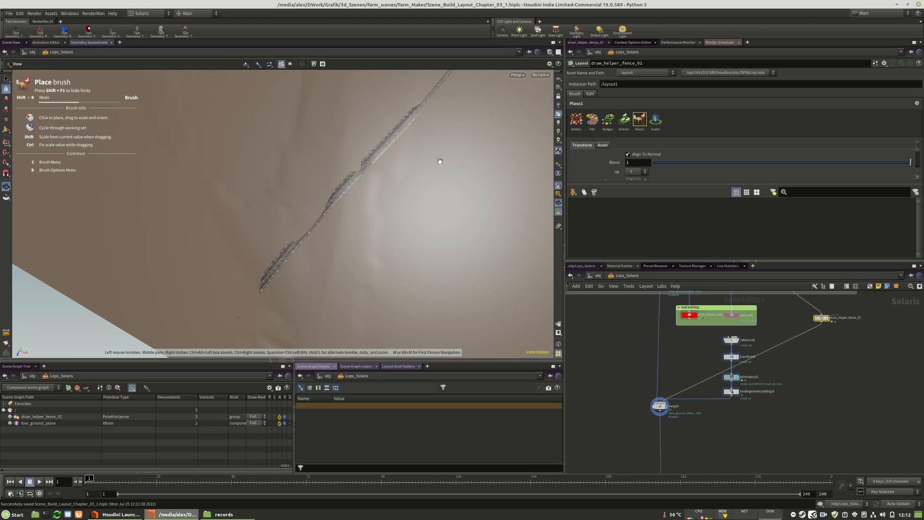
click(550, 52)
click(548, 55)
click(549, 52)
click(573, 83)
key(Escape)
drag(453, 156, 382, 166)
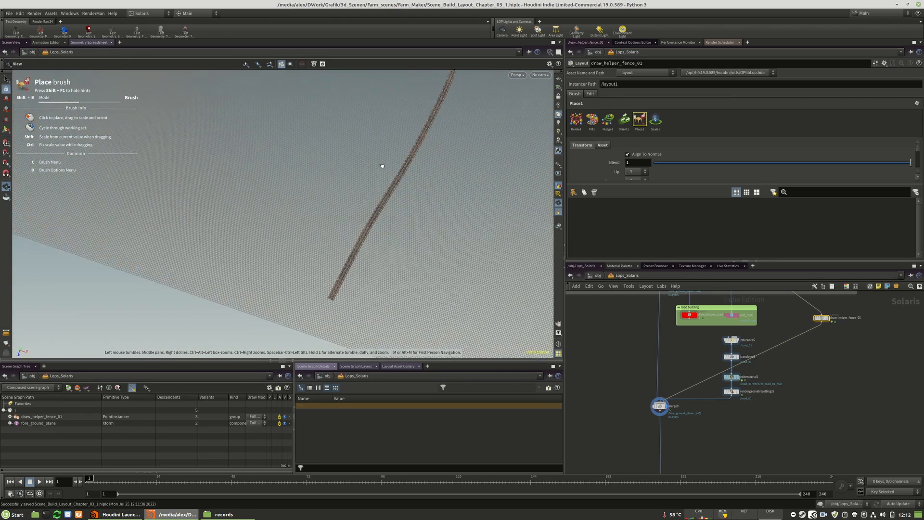
key(Return)
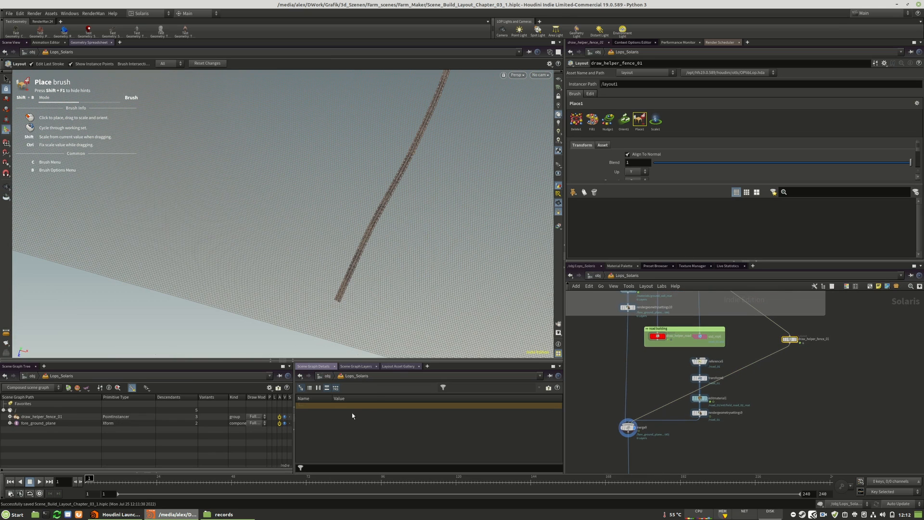
Add the magenta draw helper asset from the Layout Asset Gallery to the layout node's working set and make it active
click(393, 366)
mouse_move(304, 405)
mouse_down()
mouse_move(611, 243)
mouse_move(596, 223)
mouse_up()
click(593, 217)
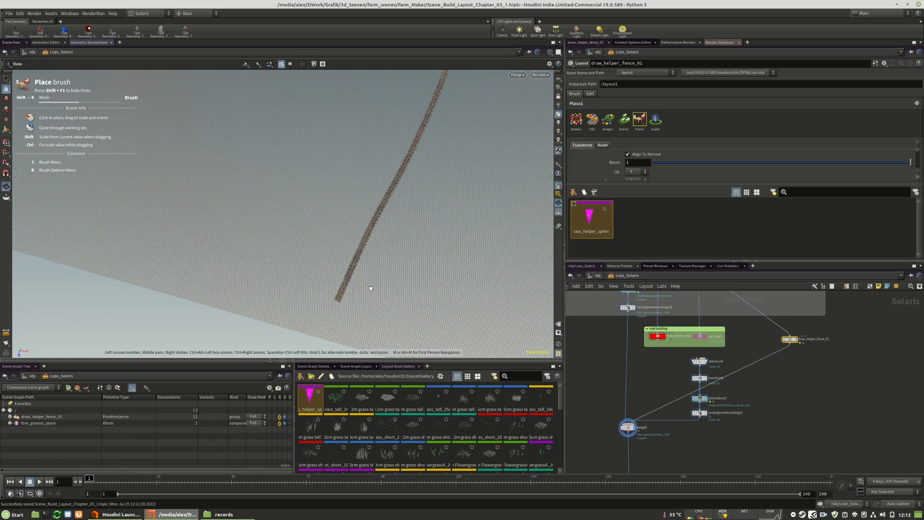
Place helper instances with the Place brush at regular intervals along one edge of the road, starting at its near end
alt+drag(372, 287, 385, 221)
key(Escape)
mouse_move(348, 304)
mouse_down()
mouse_move(330, 292)
mouse_move(458, 270)
mouse_move(473, 252)
mouse_move(380, 314)
mouse_move(336, 305)
mouse_move(372, 231)
mouse_move(419, 186)
mouse_move(410, 193)
mouse_move(384, 132)
mouse_up()
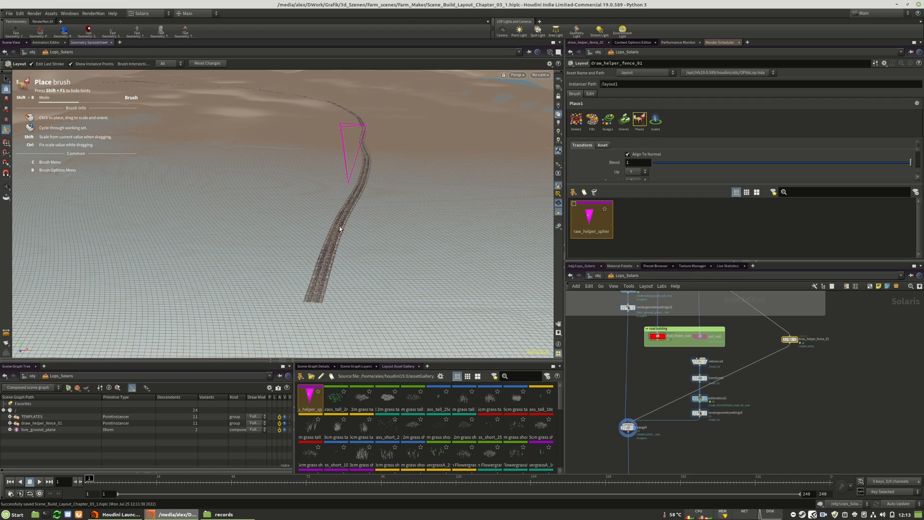
alt+right_drag(338, 309, 369, 302)
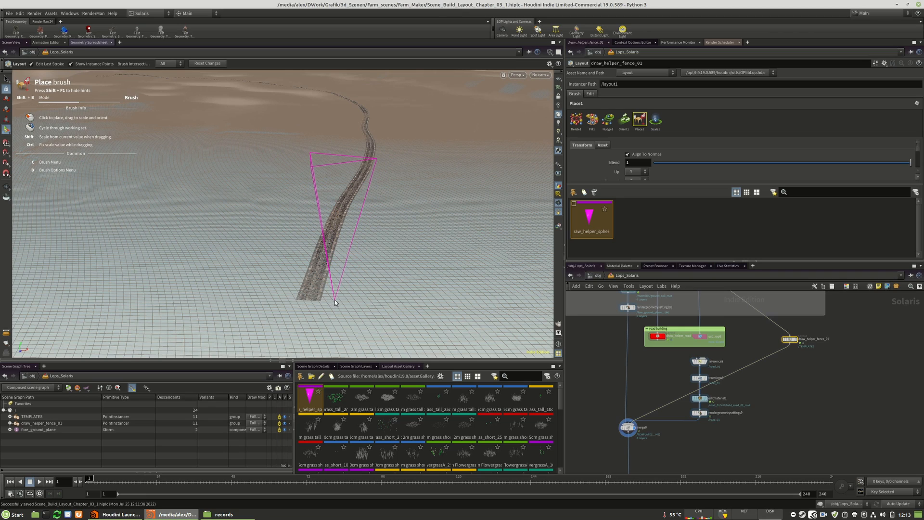
alt+drag(382, 259, 324, 275)
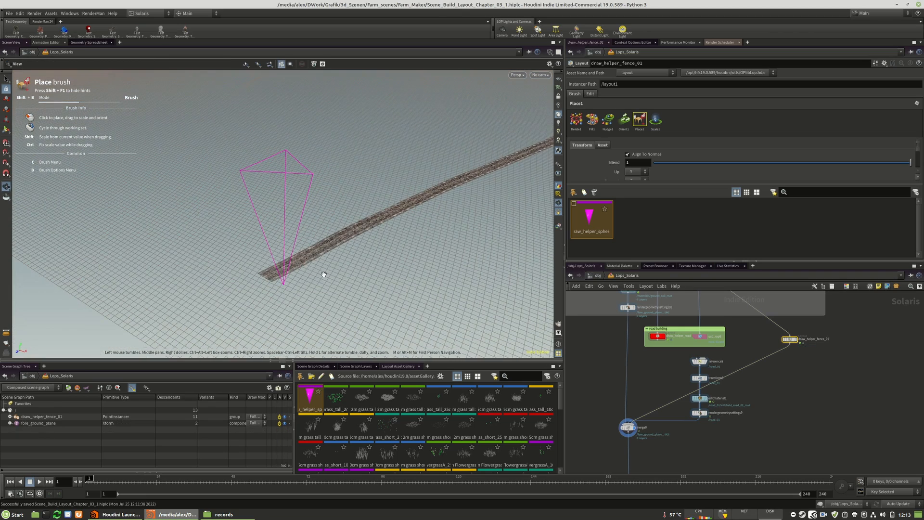
mouse_move(412, 238)
alt+mouse_down()
mouse_move(330, 244)
mouse_move(242, 293)
mouse_move(264, 226)
alt+mouse_up()
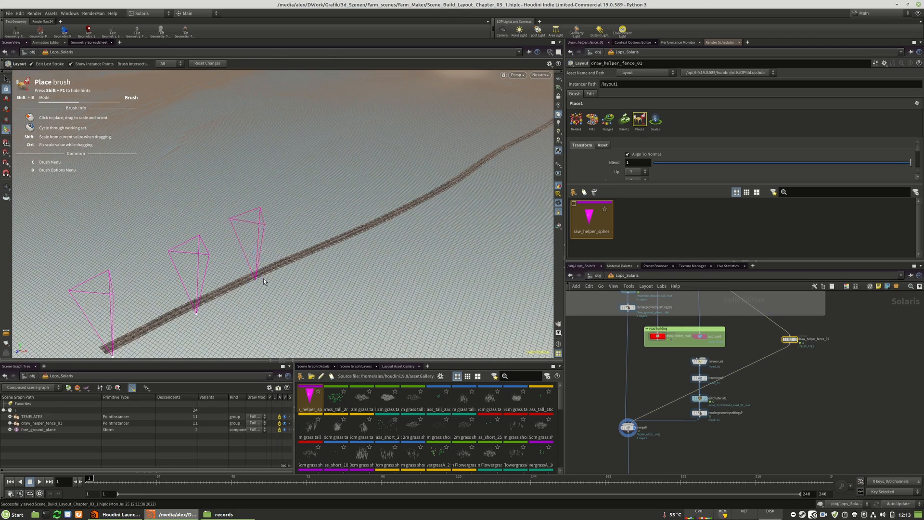
click(320, 254)
click(367, 235)
alt+drag(399, 222, 359, 274)
click(360, 273)
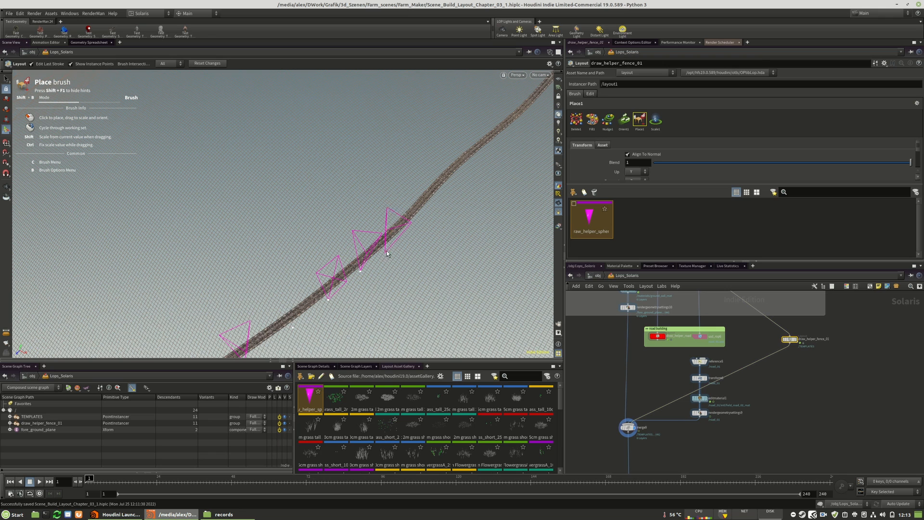
click(411, 224)
click(434, 201)
Continue placing helper instances at regular intervals along the same road edge, following the road through its bend
alt+middle_drag(447, 196, 324, 254)
alt+right_drag(324, 253, 390, 231)
click(338, 237)
click(372, 209)
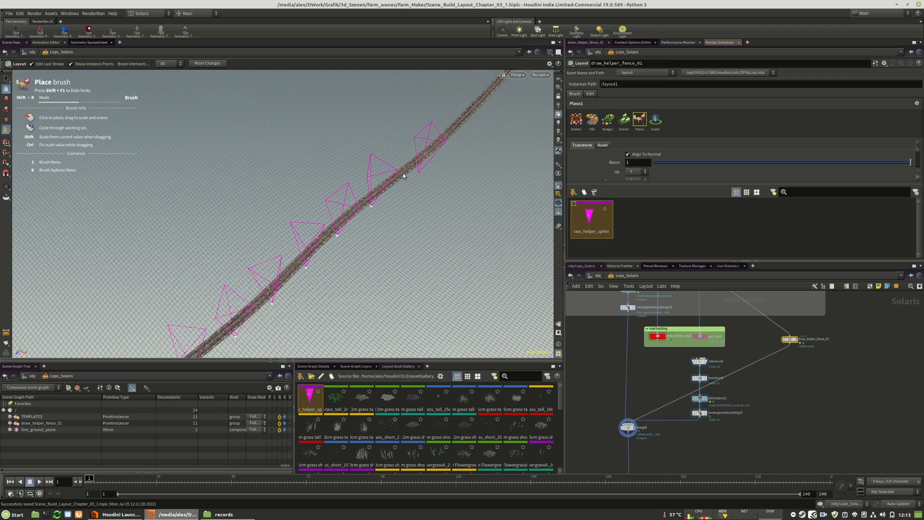
click(433, 158)
click(463, 133)
alt+middle_drag(484, 133, 355, 246)
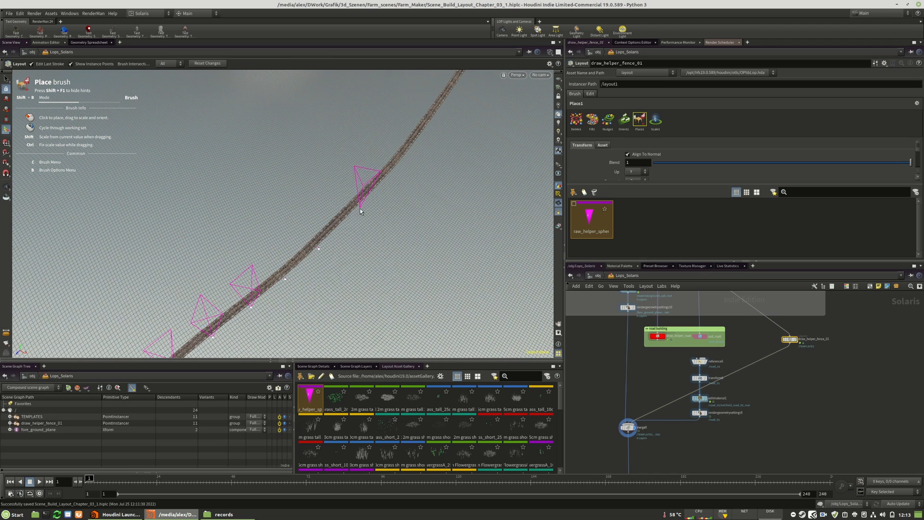
click(359, 212)
alt+middle_drag(416, 149, 367, 206)
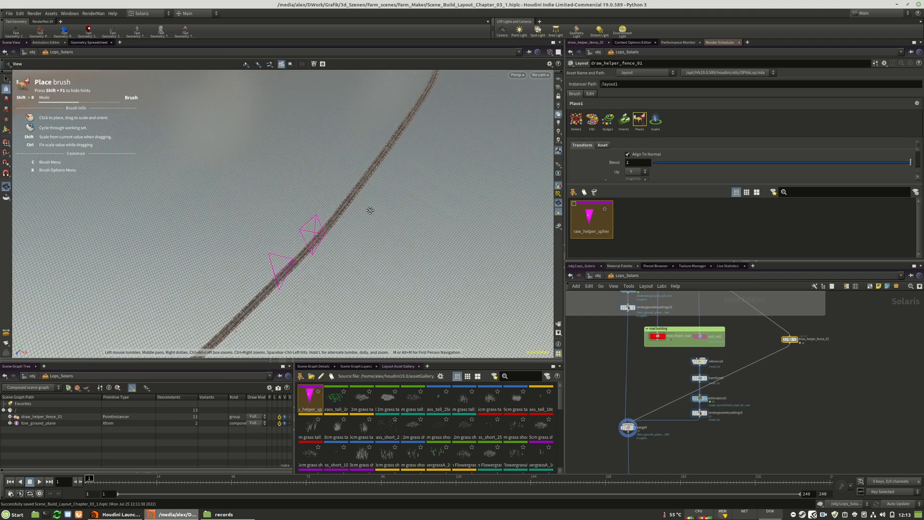
click(353, 204)
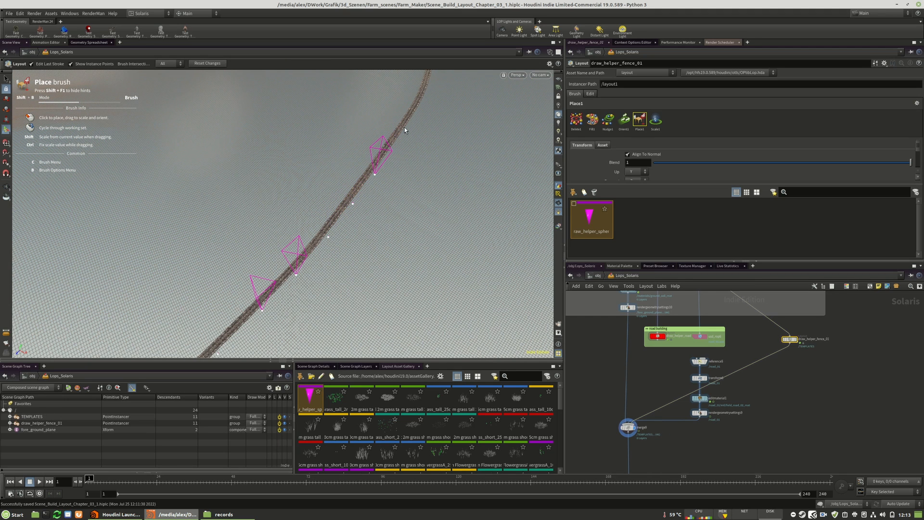
alt+drag(422, 138, 390, 250)
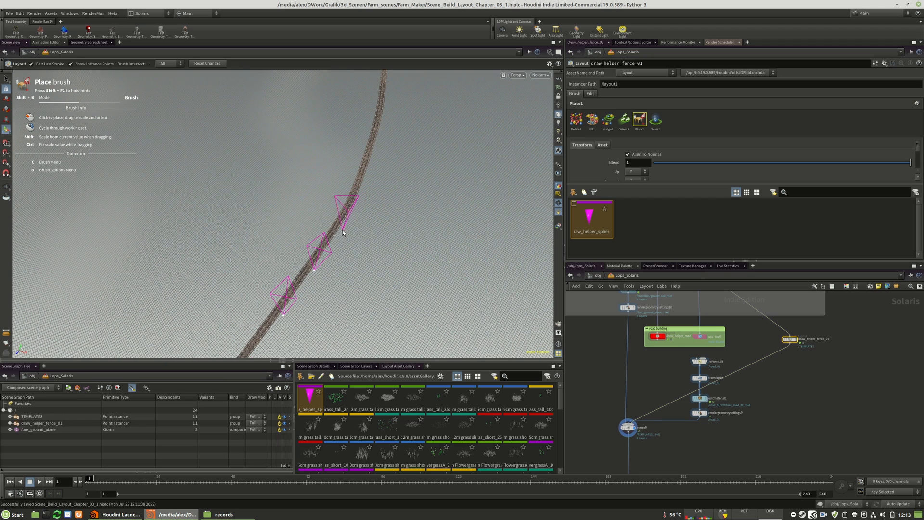
click(360, 197)
click(374, 163)
click(382, 135)
alt+middle_drag(381, 133, 354, 238)
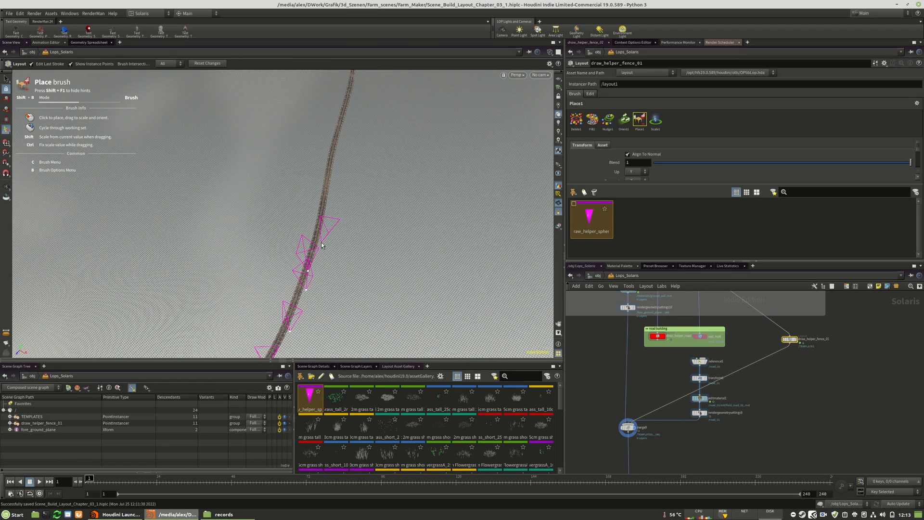
click(322, 243)
Remove the stray helper instances that sit off the road edge using the Delete brush, with its radius raised to 2.7
drag(331, 206, 262, 192)
key(space)
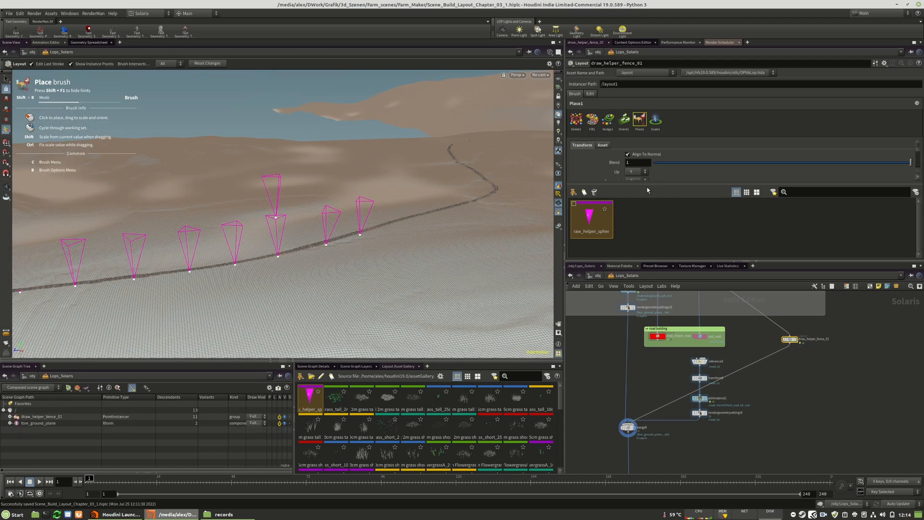
click(576, 120)
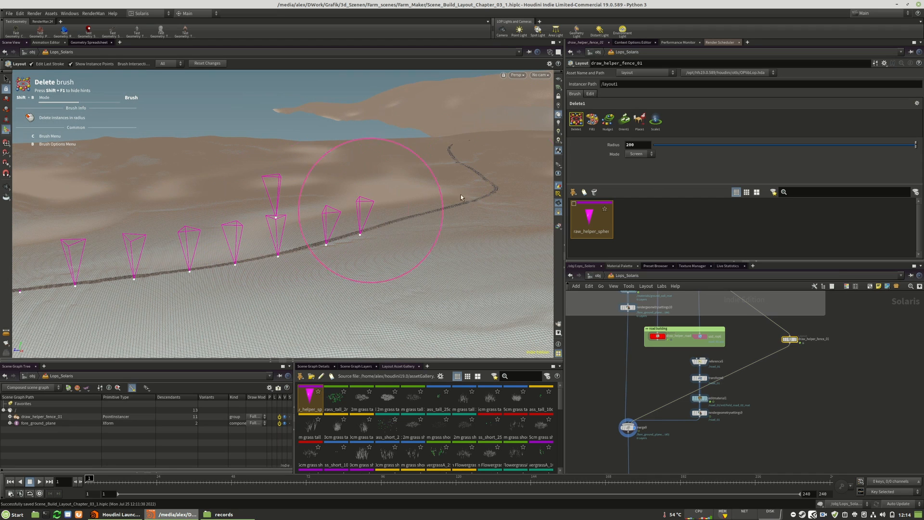
mouse_move(671, 146)
mouse_down()
mouse_move(659, 146)
mouse_move(682, 145)
mouse_up()
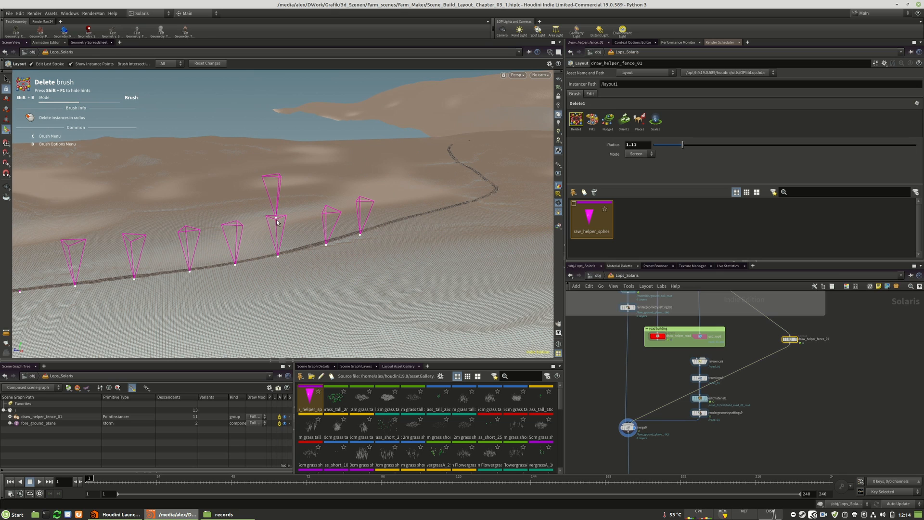
click(277, 220)
alt+drag(403, 254, 461, 197)
drag(684, 146, 724, 145)
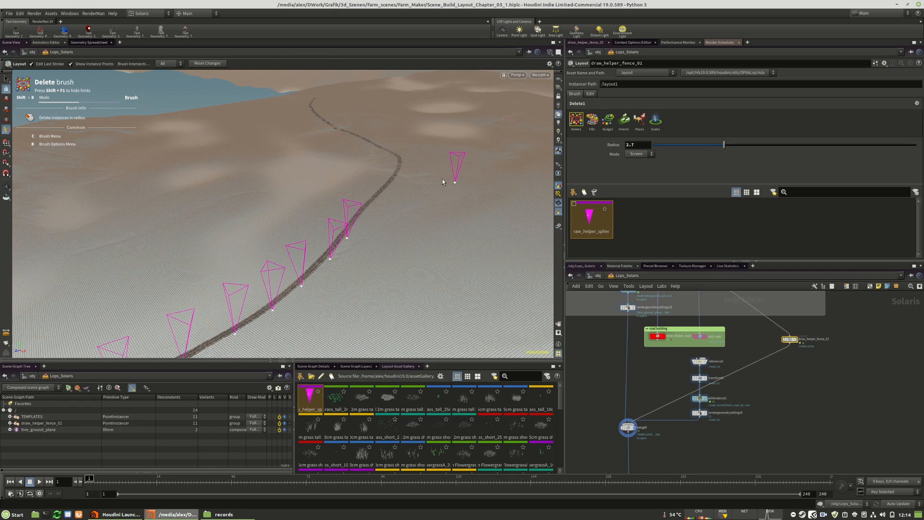
alt+drag(440, 221, 423, 240)
alt+drag(356, 262, 249, 320)
middle_drag(267, 250, 131, 275)
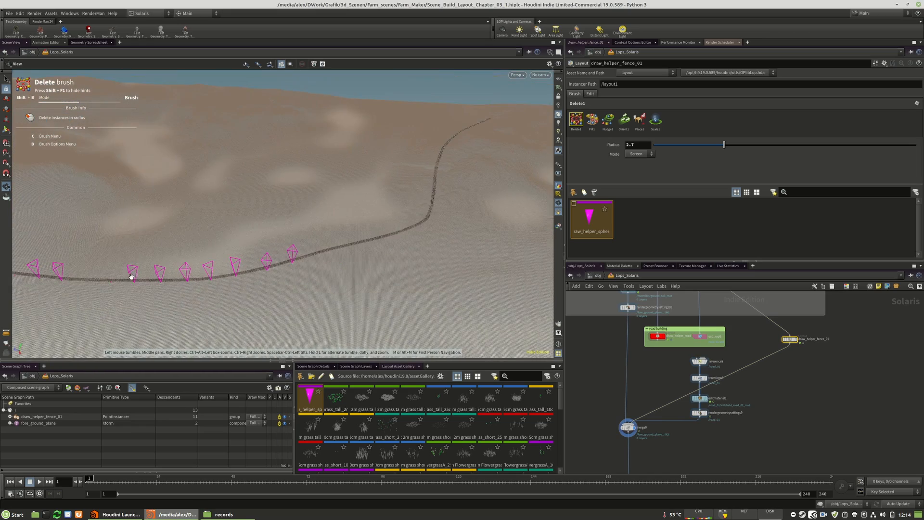
middle_drag(229, 300, 328, 274)
drag(328, 275, 296, 182)
middle_drag(821, 364, 785, 373)
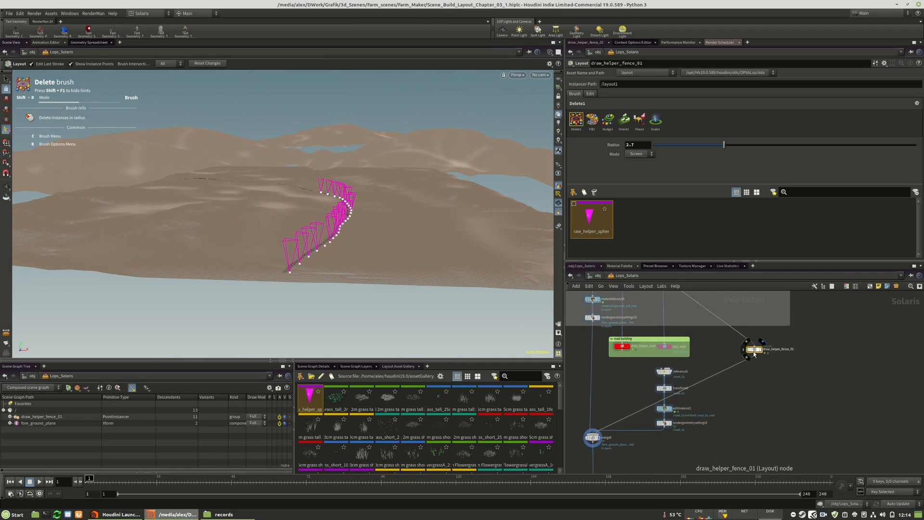
drag(753, 352, 800, 384)
scroll(737, 390, up, 3)
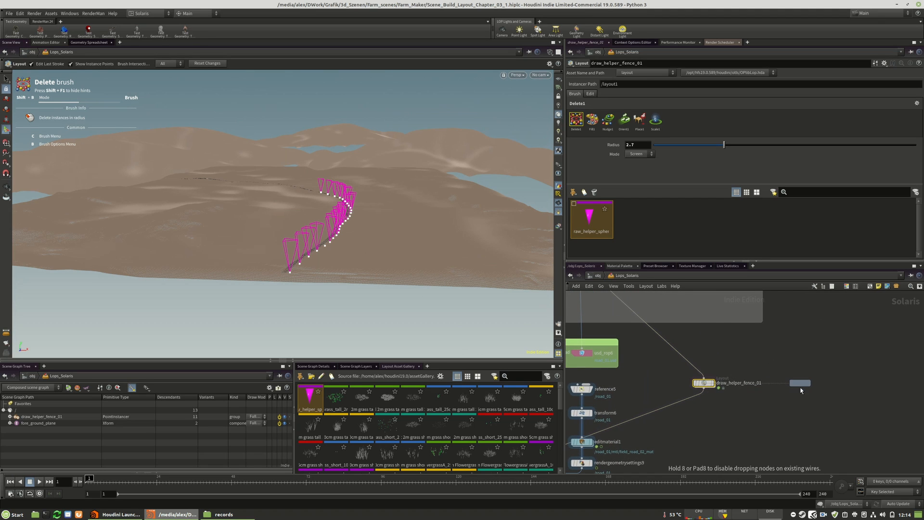
mouse_move(798, 388)
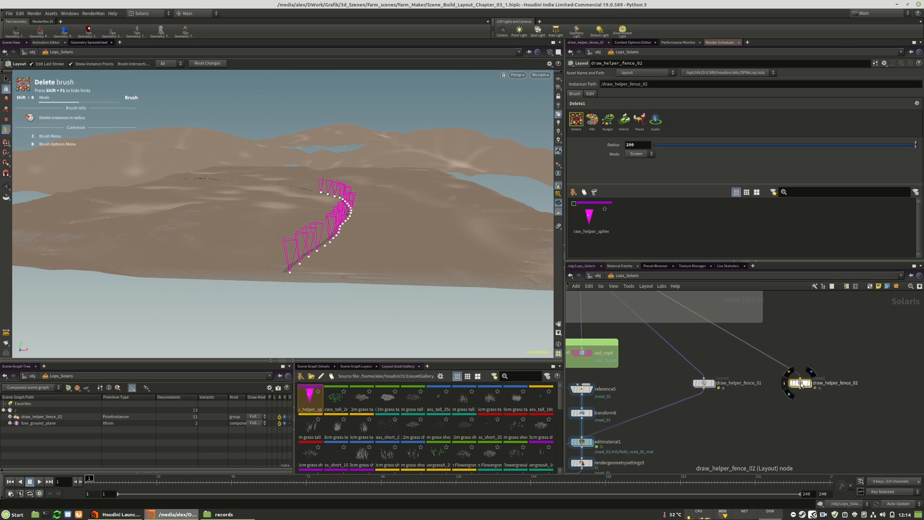
key(Delete)
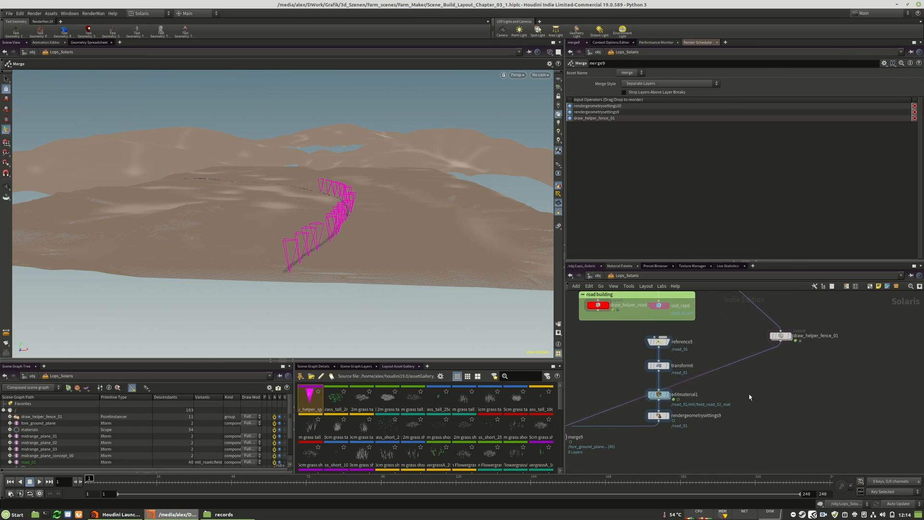
Locate the farm fence component branch in the network and set the scene's update mode to On Mouse Up
middle_drag(749, 394, 746, 434)
click(830, 377)
drag(839, 376, 764, 380)
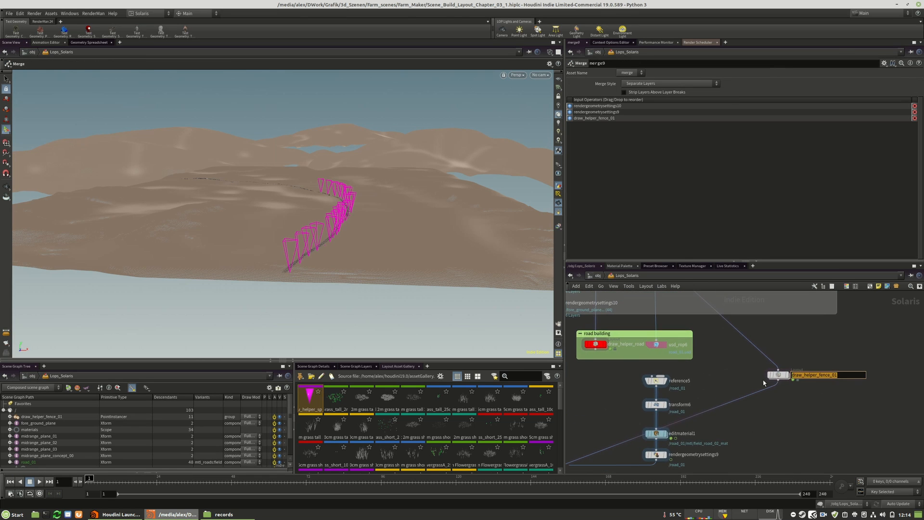
scroll(780, 458, down, 6)
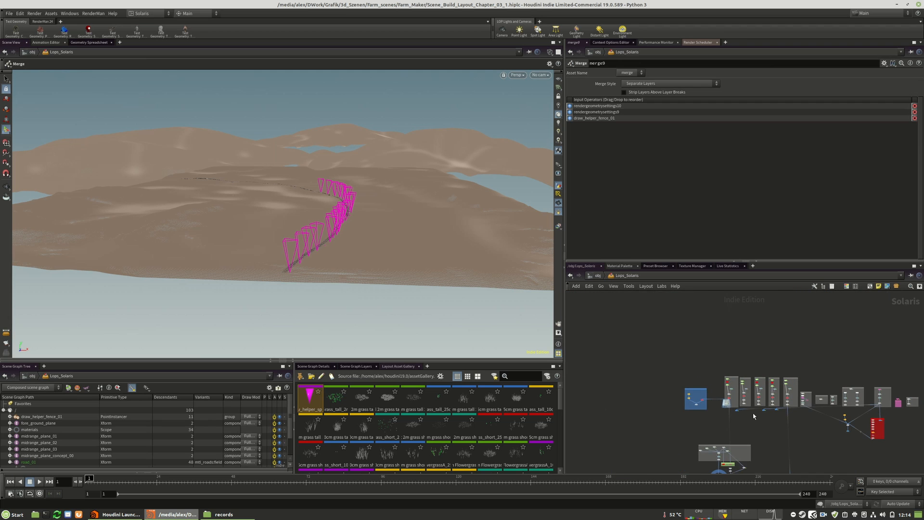
scroll(689, 362, up, 5)
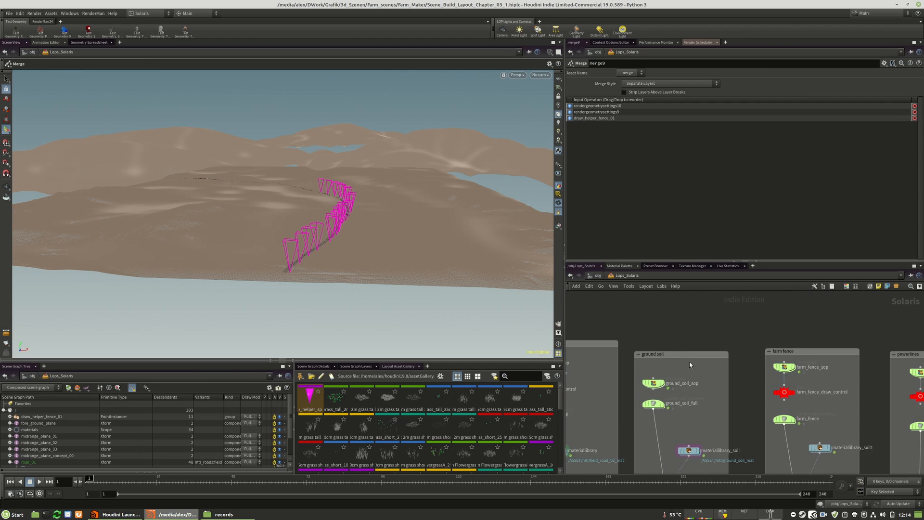
scroll(669, 332, down, 4)
scroll(706, 427, up, 2)
middle_drag(716, 457, 720, 432)
scroll(720, 432, up, 5)
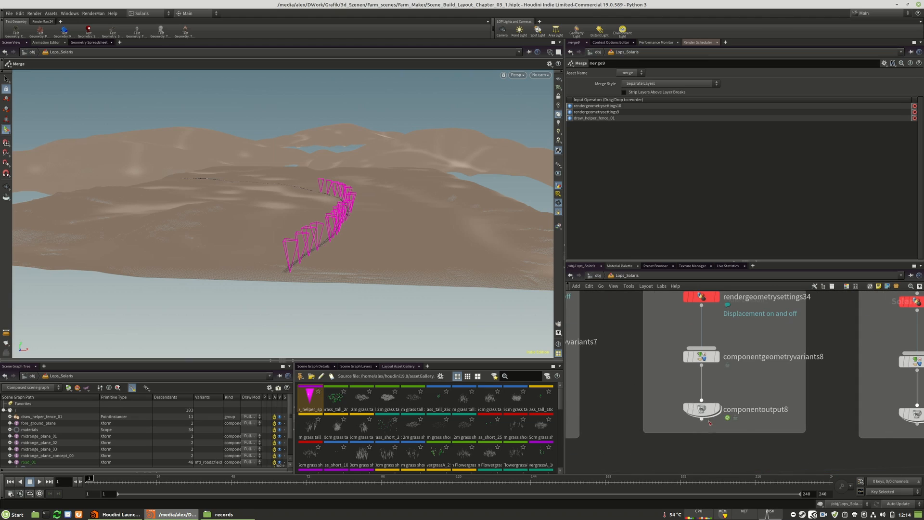
click(891, 504)
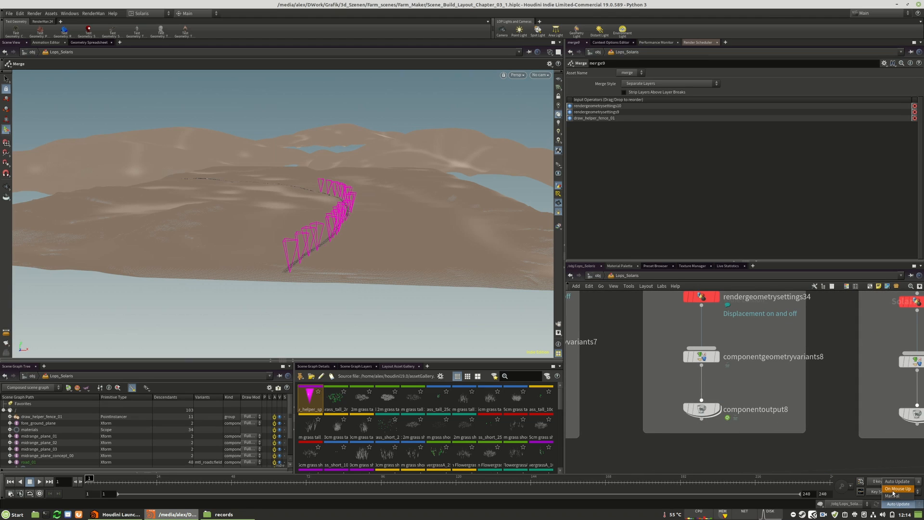
click(893, 490)
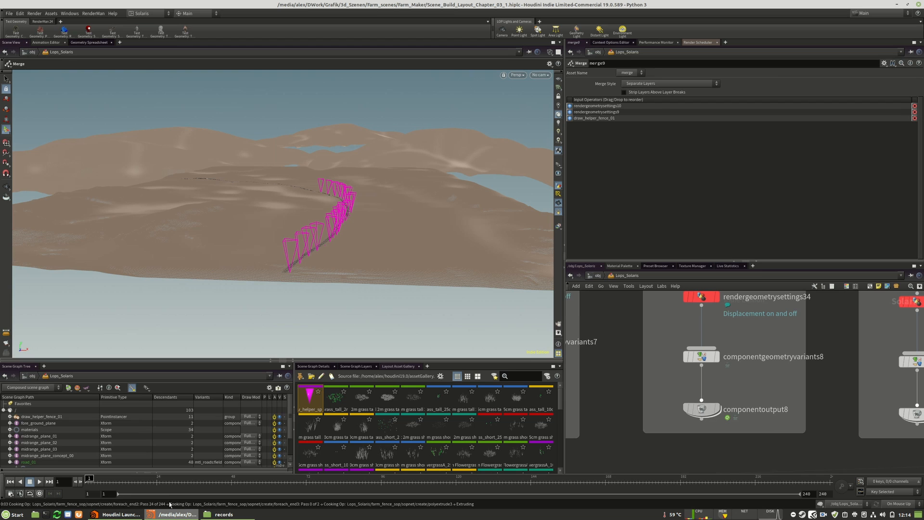
Select componentoutput8 of the farm fence branch and examine its caching, export and context option settings
click(703, 412)
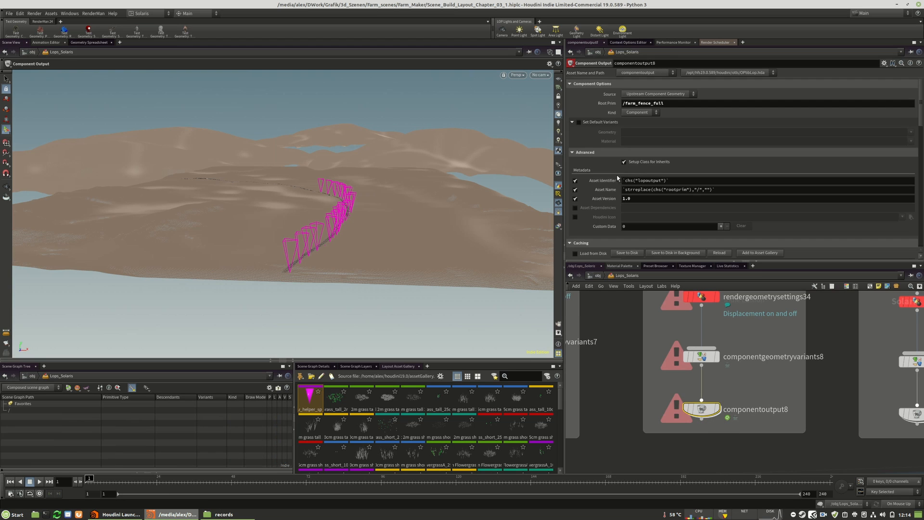
scroll(641, 117, down, 8)
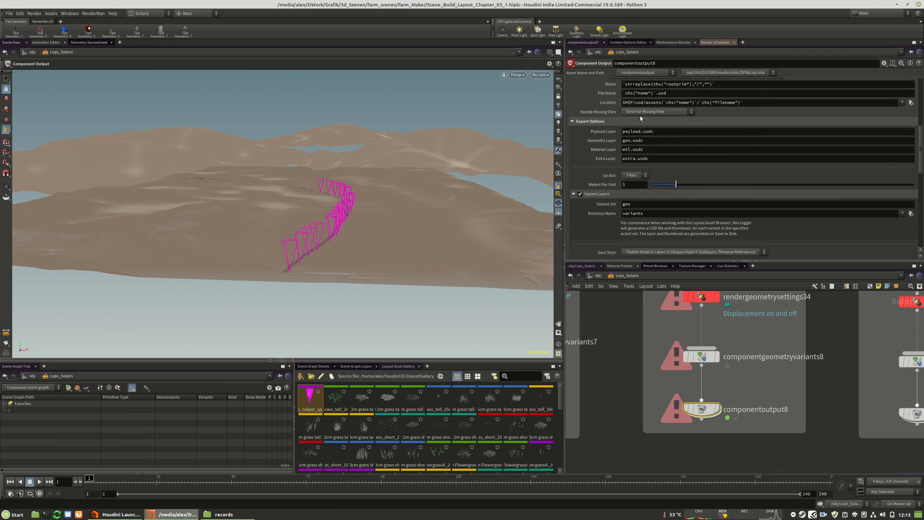
scroll(593, 184, down, 8)
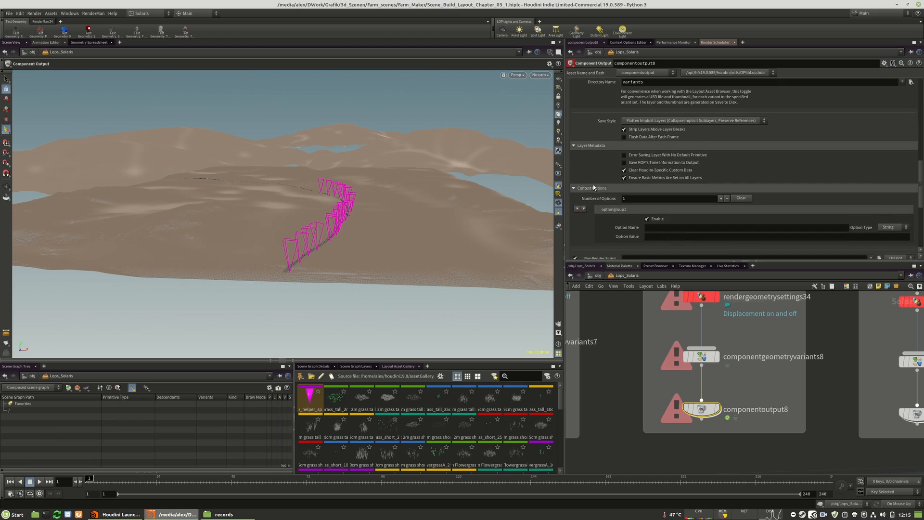
scroll(654, 145, up, 8)
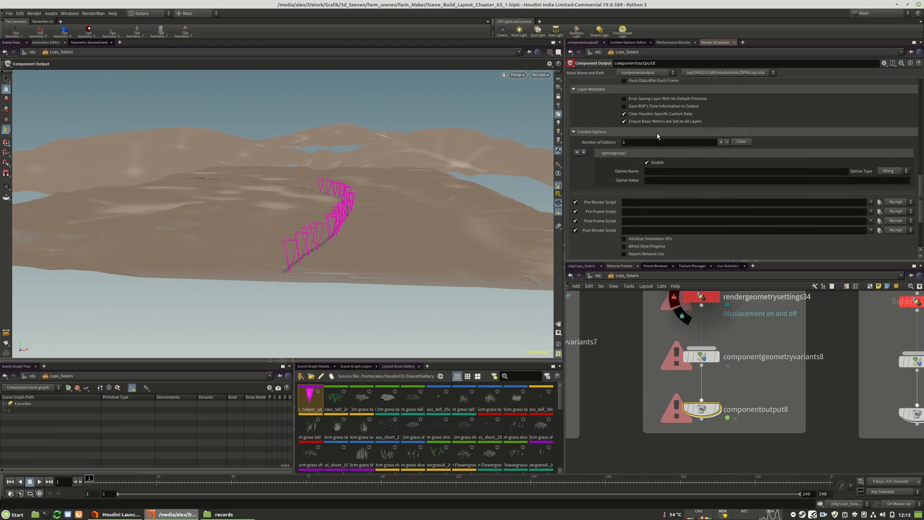
scroll(655, 146, up, 3)
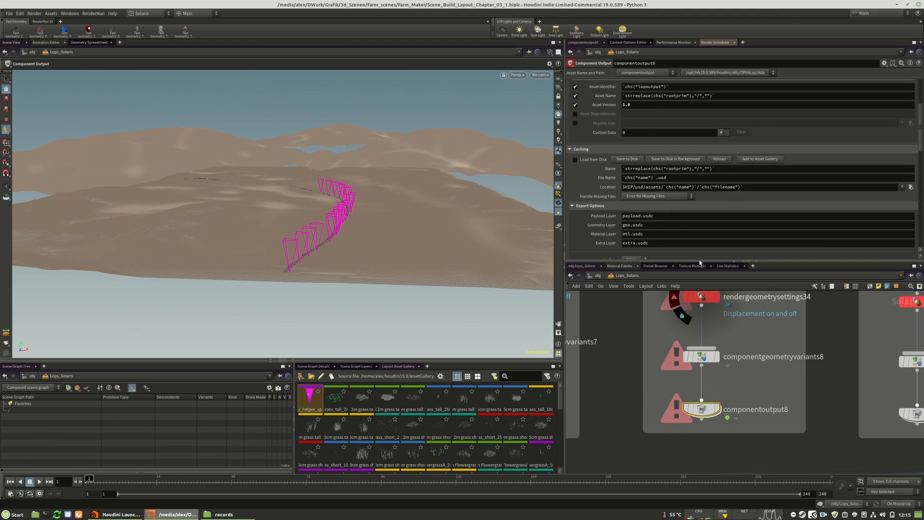
middle_drag(769, 389, 757, 367)
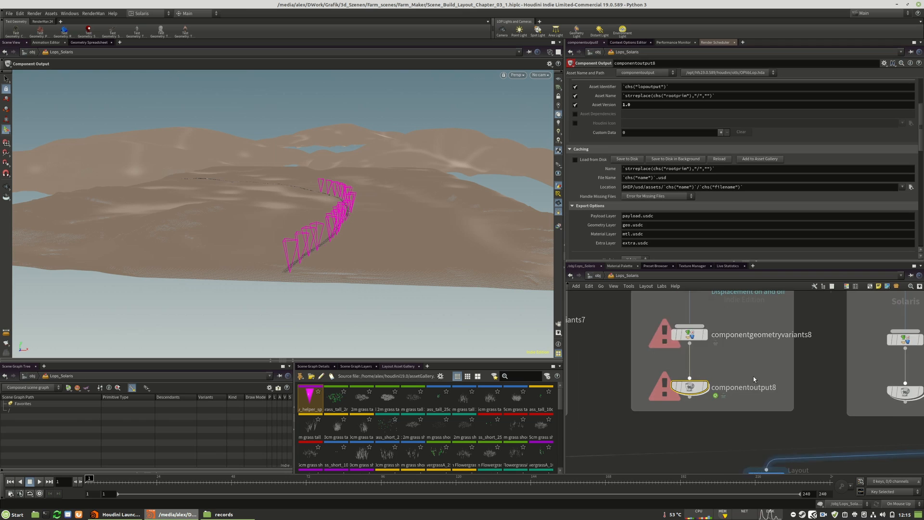
Wire the farm fence's rendergeometrysettings34 into merge9 and route the wire around the road nodes with a dot
scroll(749, 386, down, 3)
mouse_move(713, 323)
mouse_down()
mouse_move(722, 323)
mouse_move(712, 325)
mouse_up()
click(714, 328)
scroll(745, 318, down, 10)
scroll(724, 407, up, 8)
middle_drag(707, 359, 677, 448)
scroll(663, 411, up, 3)
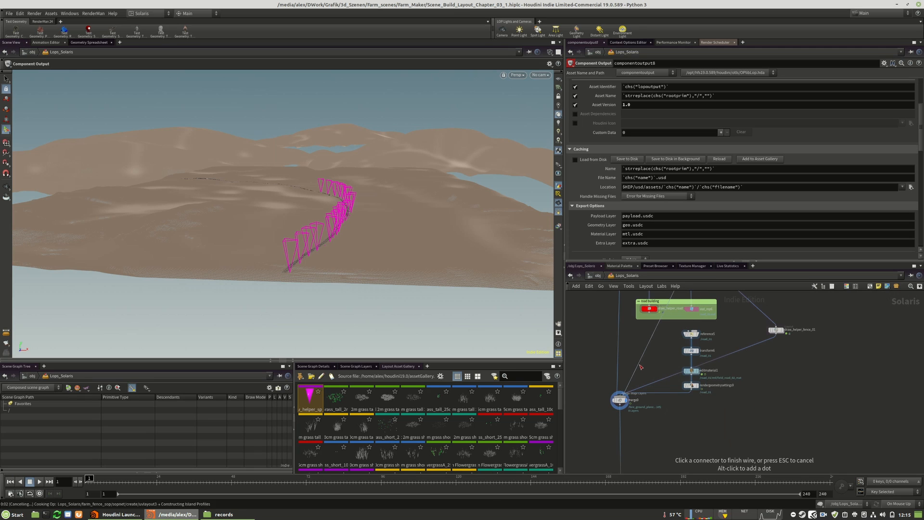
alt+click(787, 375)
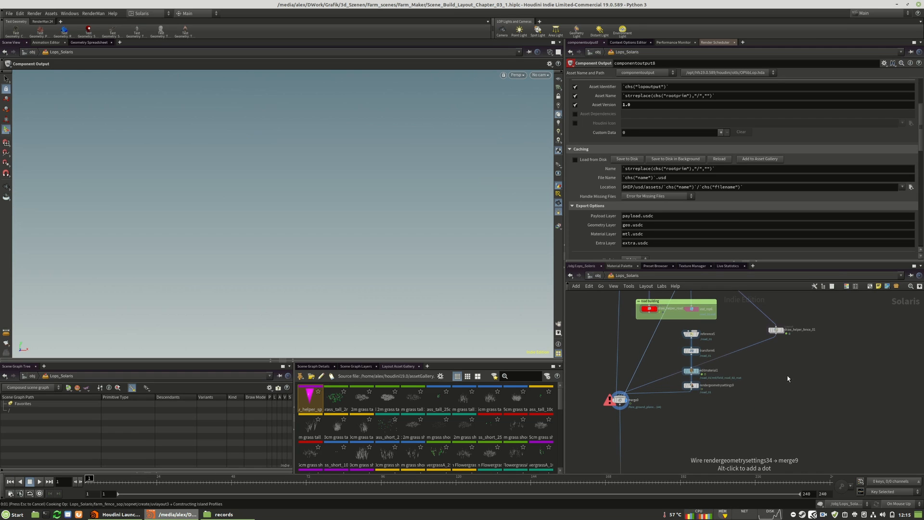
drag(787, 376, 837, 394)
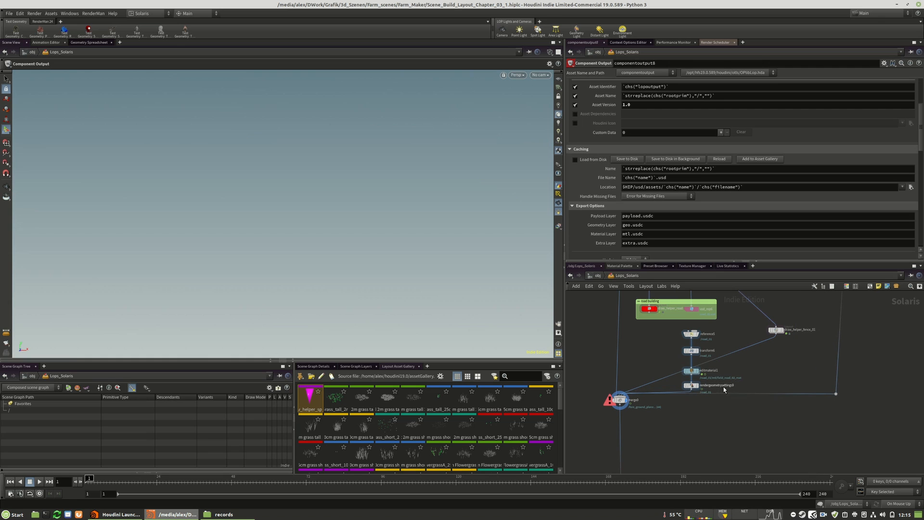
middle_drag(837, 319, 797, 396)
drag(737, 407, 768, 417)
Duplicate the road building's USD ROP node and place the copy near draw_helper_fence_01, beside the new fence wire
scroll(795, 454, down, 5)
key(f)
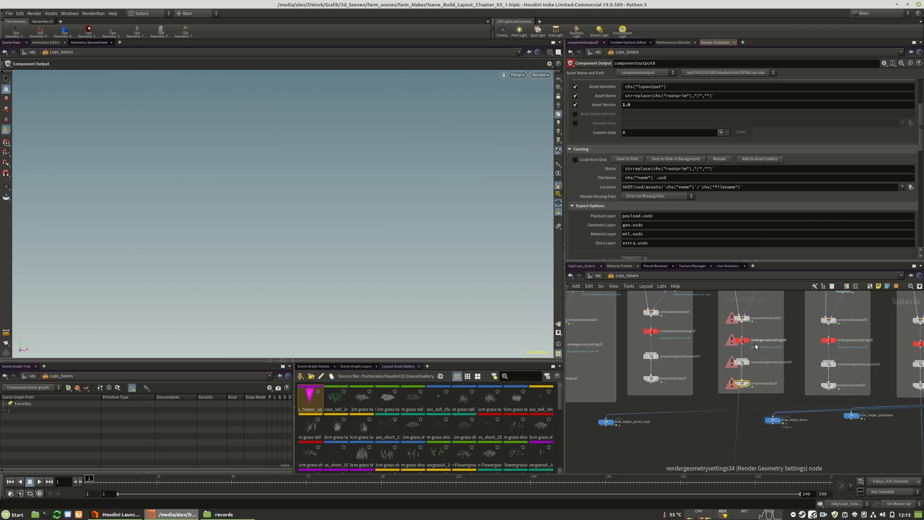
drag(742, 386, 764, 362)
scroll(745, 336, down, 8)
scroll(735, 437, up, 6)
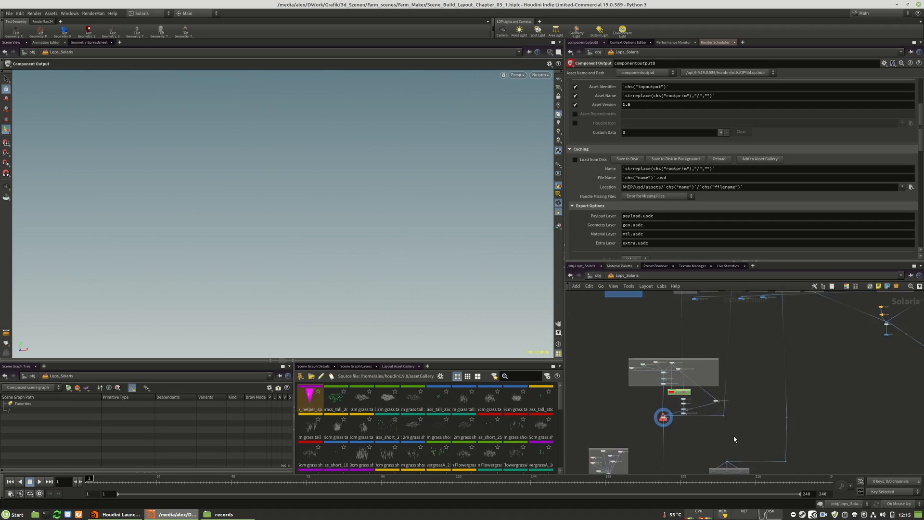
middle_drag(727, 362, 741, 396)
scroll(636, 359, up, 3)
alt+drag(618, 362, 821, 371)
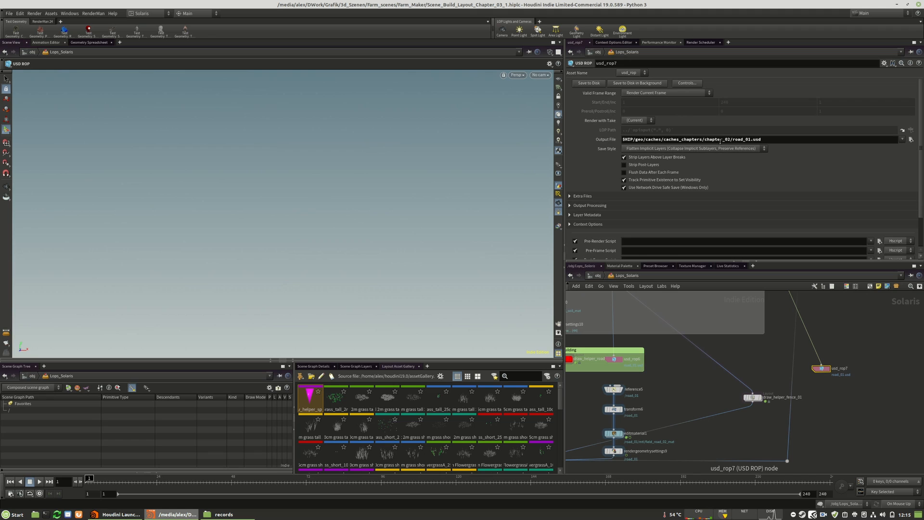
Set the copied USD ROP's output file to $HIP/geo/caches/caches_chapters/chapter_03/farm_fence_01.usd
click(731, 139)
key(BackSpace)
text(3)
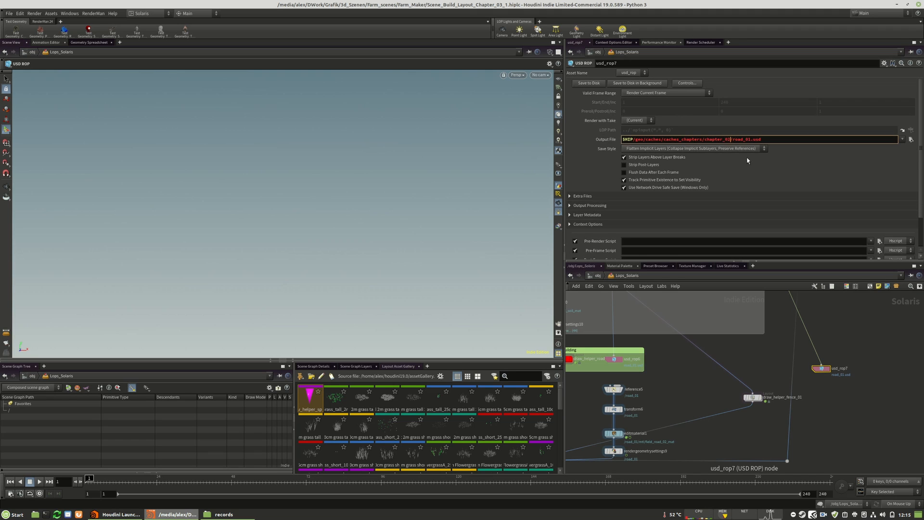
key(Delete)
text(farm_c)
key(BackSpace)
text(fence_01)
key(Return)
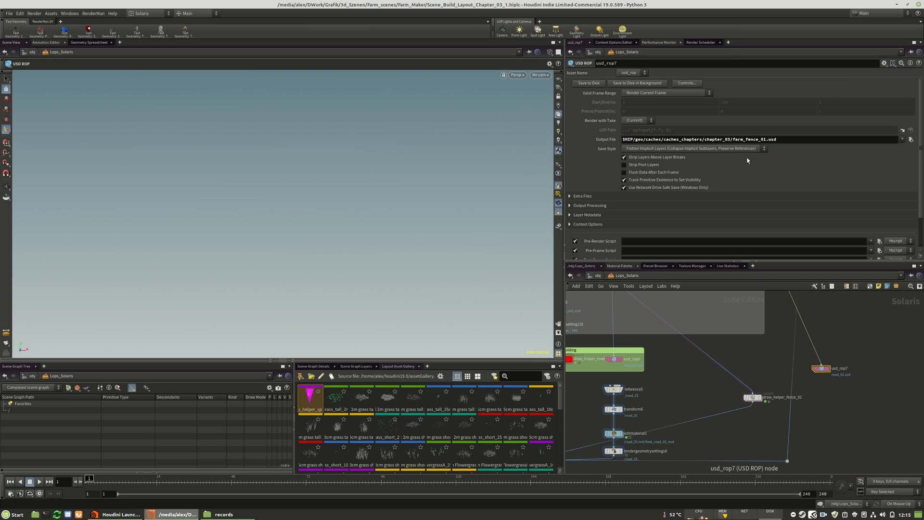
Save the farm fence to disk with the copied USD ROP
click(589, 84)
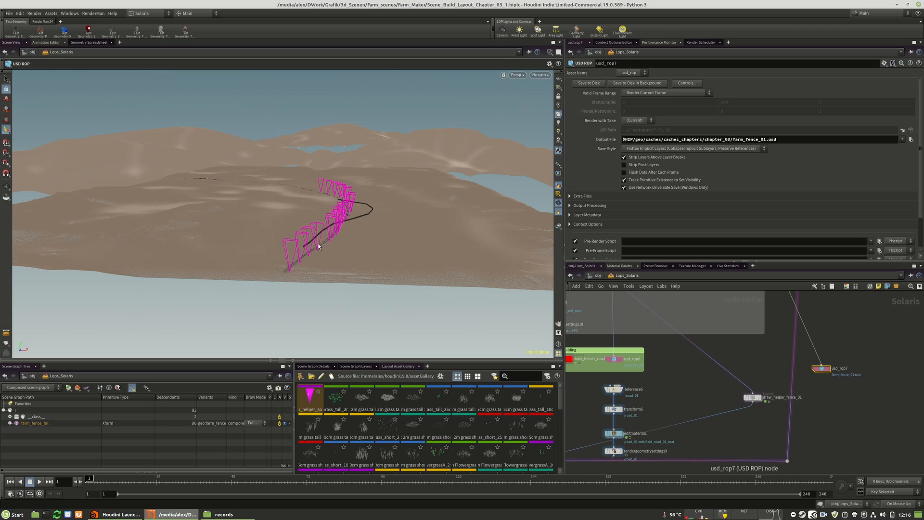
Set farm_fence_draw_control's draw helper selection to /obj/Lops_Solaris/draw_helper_fence_01 with updates on Manual, and return the update mode to On Mouse Up
scroll(822, 439, down, 3)
middle_drag(862, 331, 829, 411)
scroll(826, 409, down, 2)
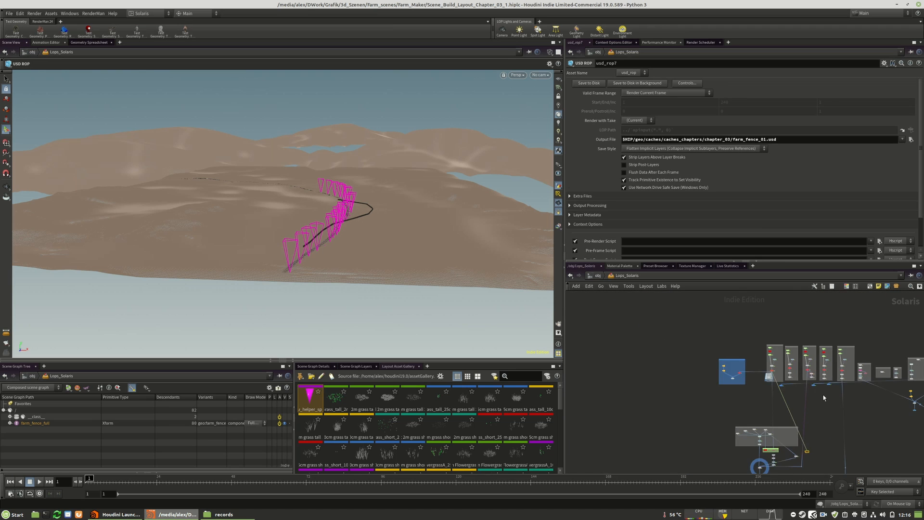
scroll(824, 398, up, 5)
click(885, 503)
click(888, 496)
middle_drag(785, 355, 770, 368)
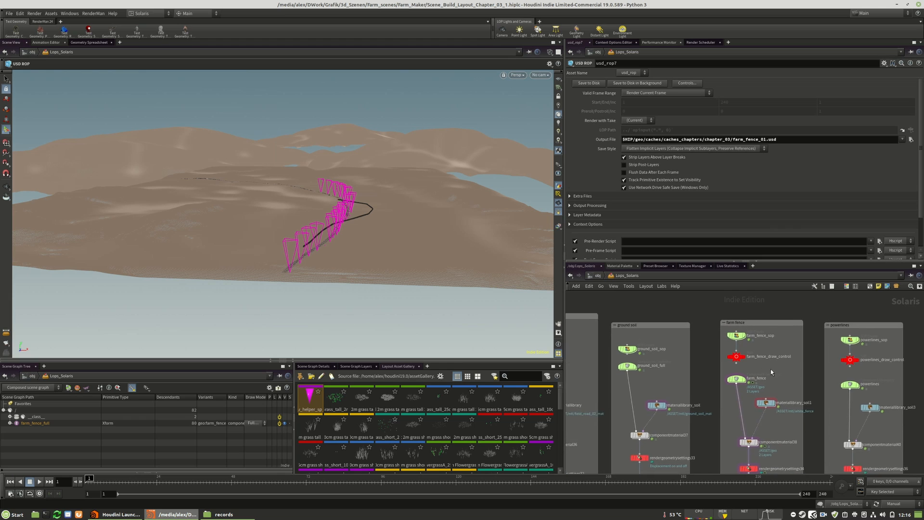
scroll(753, 358, up, 3)
mouse_move(730, 356)
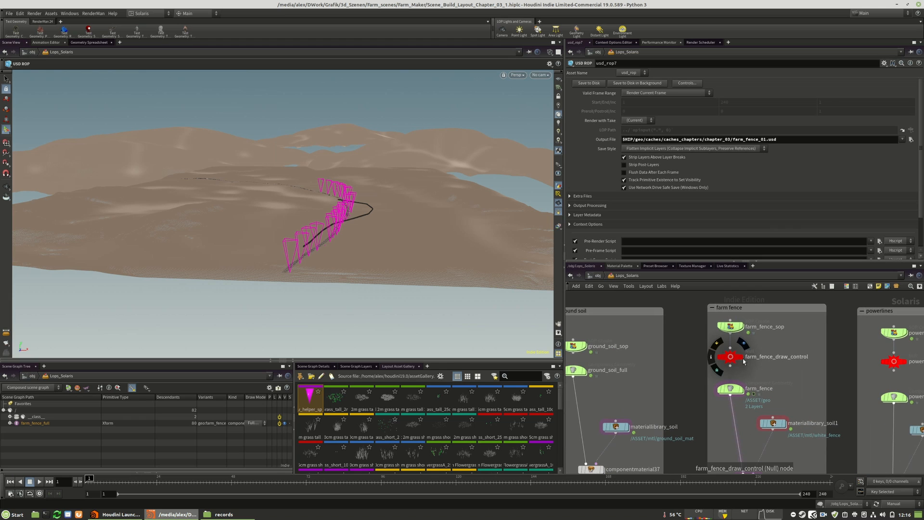
click(731, 357)
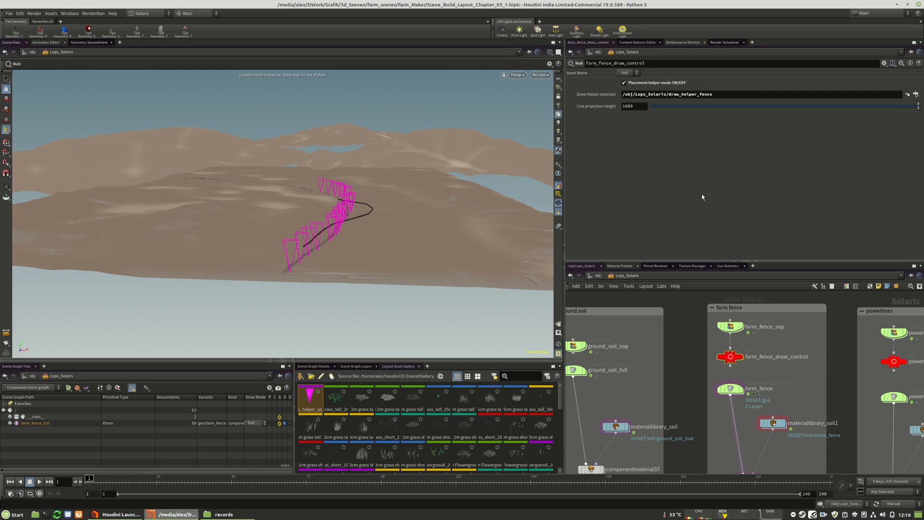
click(727, 96)
text(_01)
key(Return)
scroll(695, 443, down, 5)
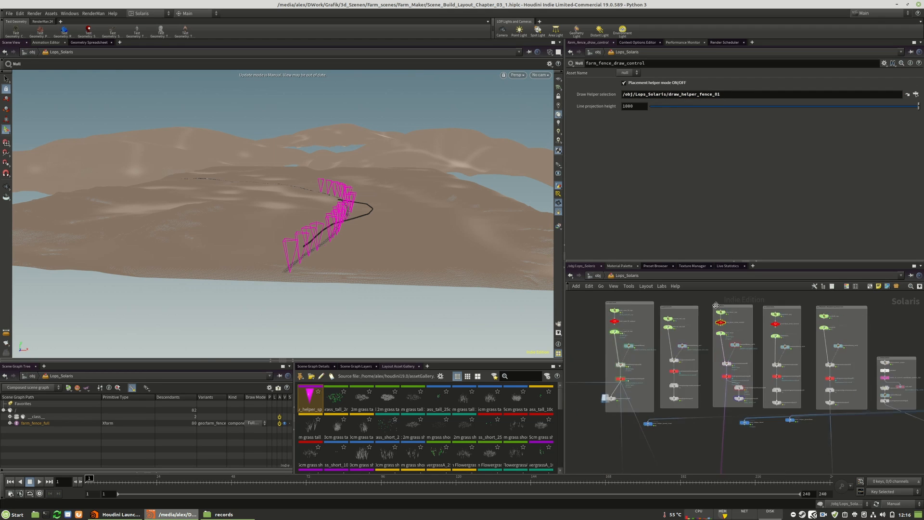
click(896, 504)
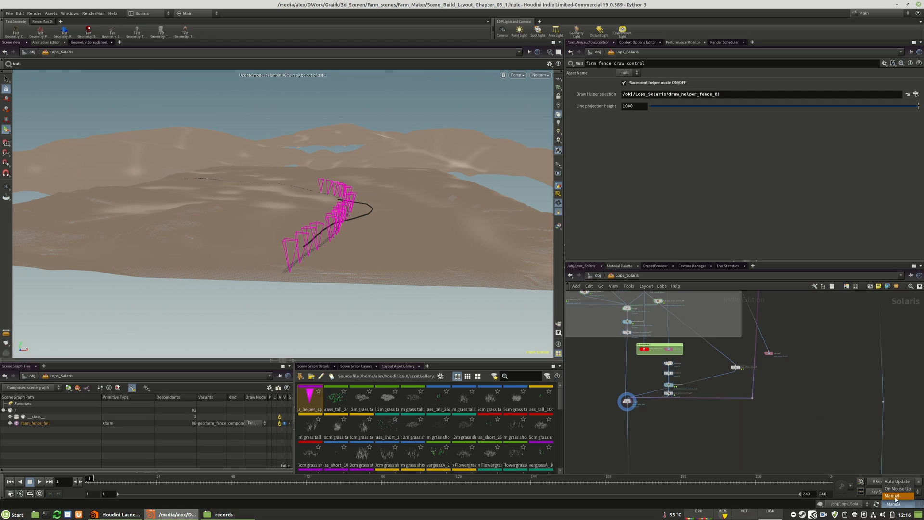
click(897, 491)
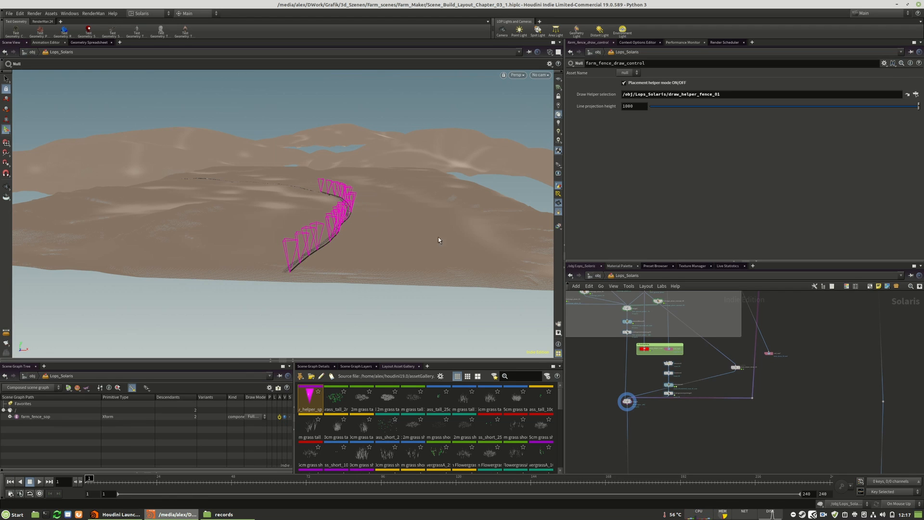
Save the updated farm fence to disk again with usd_rop7
middle_drag(782, 341, 749, 425)
click(746, 429)
middle_drag(777, 333, 732, 442)
scroll(721, 381, up, 3)
click(703, 319)
scroll(672, 366, down, 3)
scroll(670, 369, up, 4)
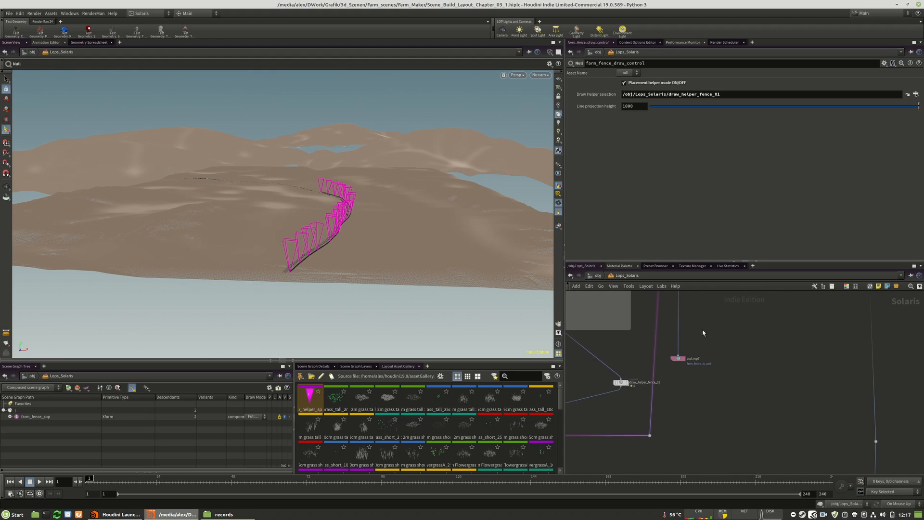
click(676, 359)
click(600, 86)
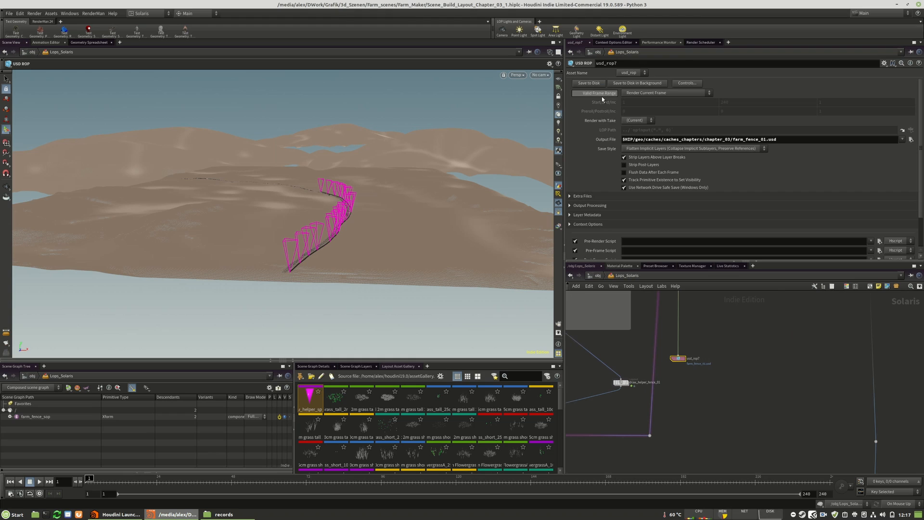
Duplicate the road's reference node beside draw_helper_fence_01 and set the copy's primitive path to /farm_fence_01
middle_drag(687, 370, 818, 349)
mouse_move(604, 362)
alt+drag(604, 362, 801, 359)
drag(653, 93, 626, 104)
text(/farm_fence_01)
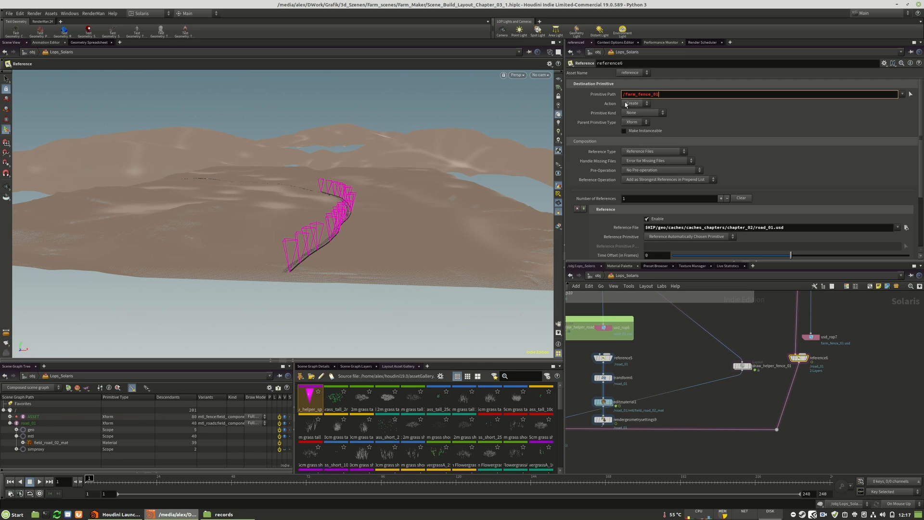
key(Return)
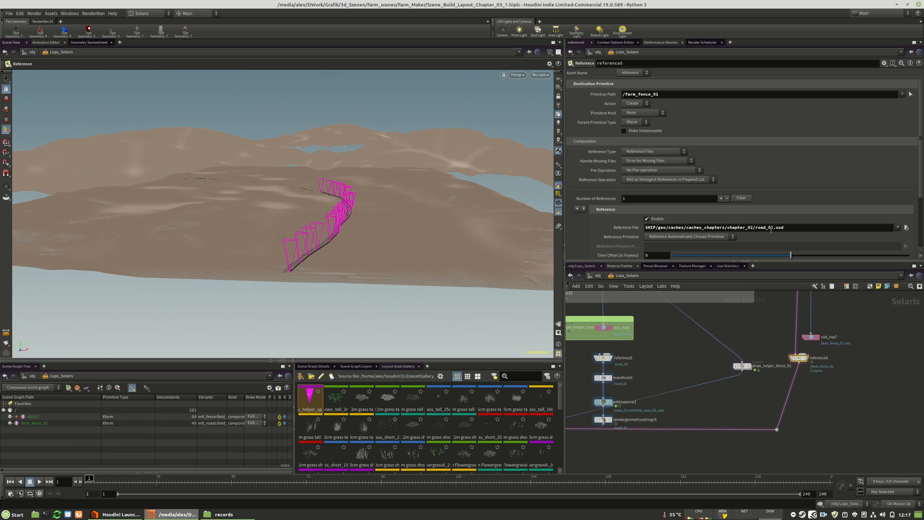
Point reference6's reference file to $HIP/geo/caches/caches_chapters/chapter_03/farm_fence_01.usd
click(752, 228)
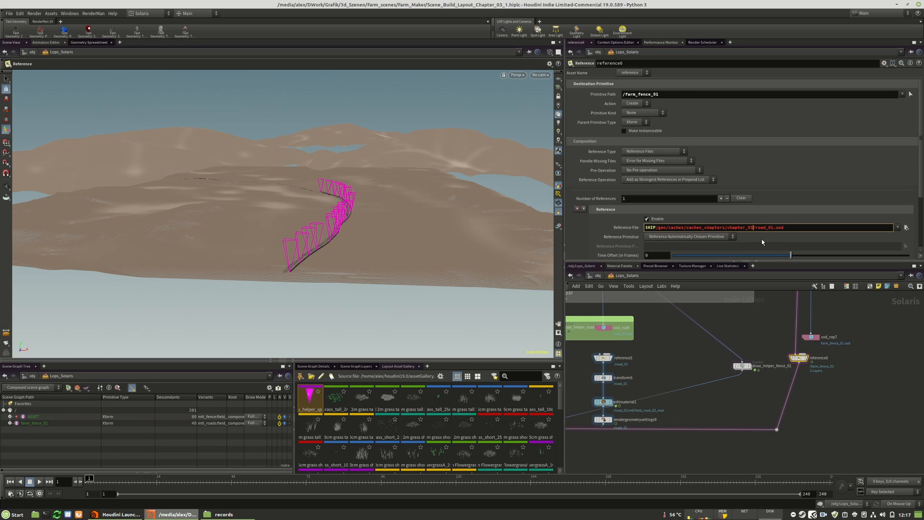
text(farm_)
key(Delete)
key(Delete)
key(Delete)
key(Delete)
key(Return)
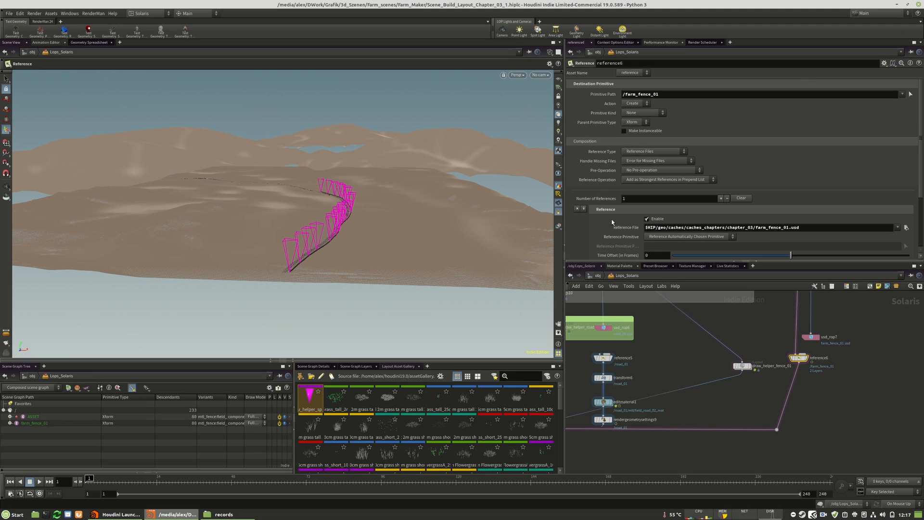
Detach reference6's input from the fence branch, place the node below usd_rop7 and display its result
scroll(612, 222, down, 3)
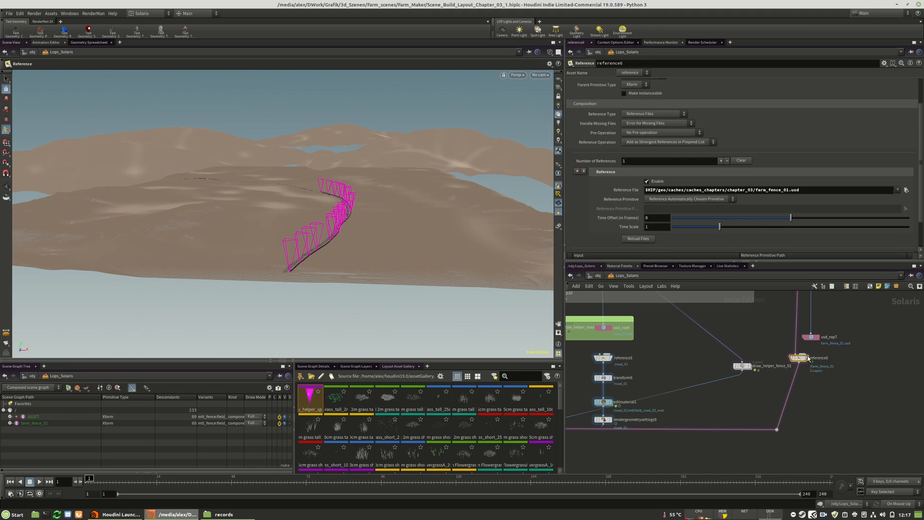
drag(796, 355, 779, 327)
drag(800, 358, 813, 366)
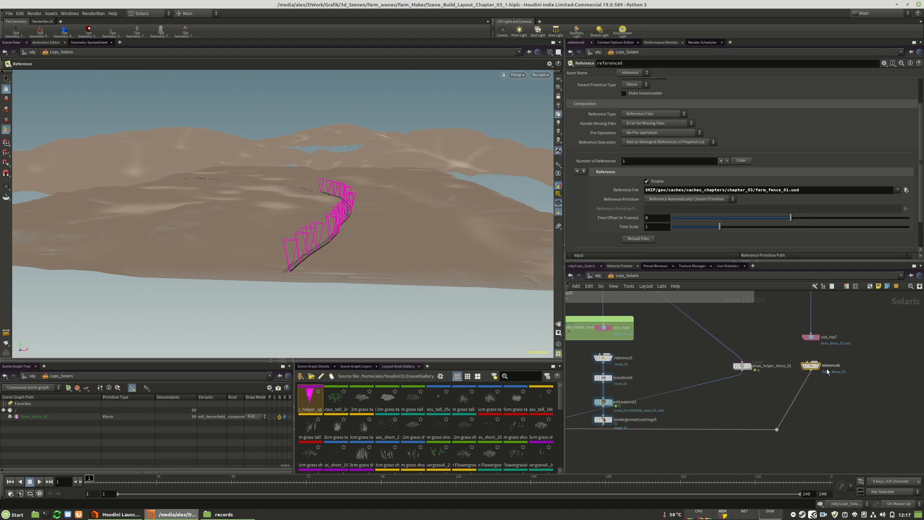
scroll(827, 372, up, 4)
key(r)
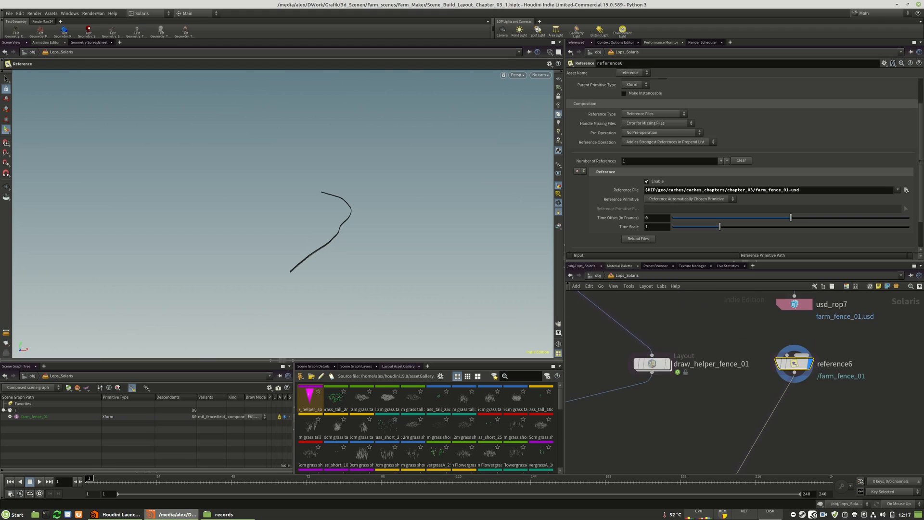
Display merge9 and cut the draw_helper_fence_01 wire leading into it
scroll(814, 368, down, 5)
middle_drag(597, 416, 708, 366)
scroll(706, 366, up, 4)
click(648, 377)
drag(635, 392, 637, 408)
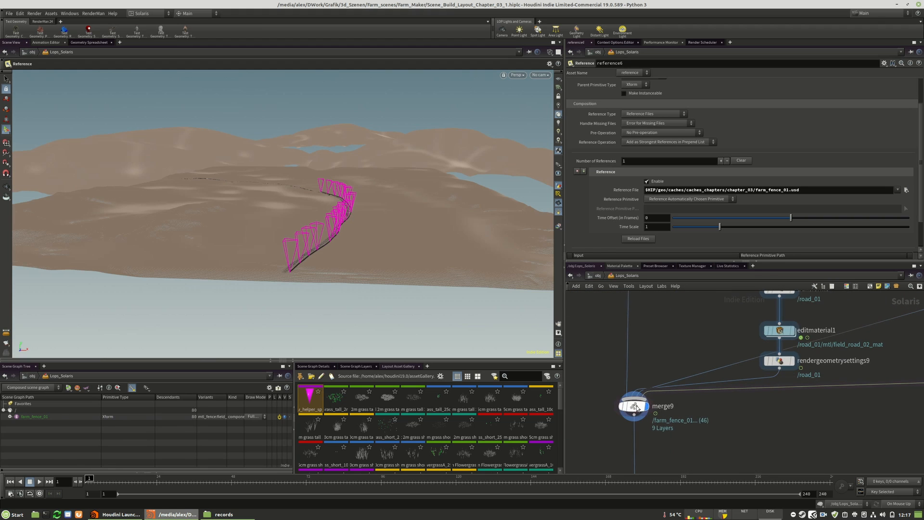
middle_drag(861, 385, 780, 410)
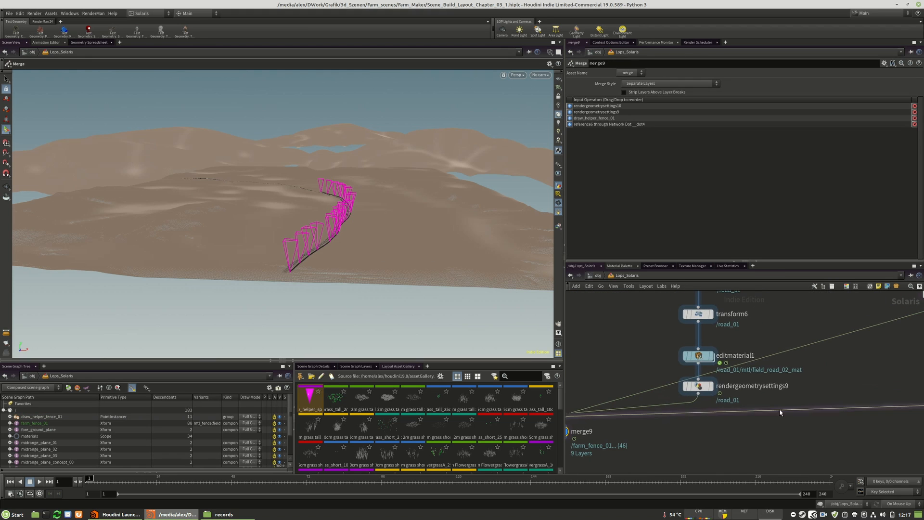
key(y)
drag(850, 353, 834, 328)
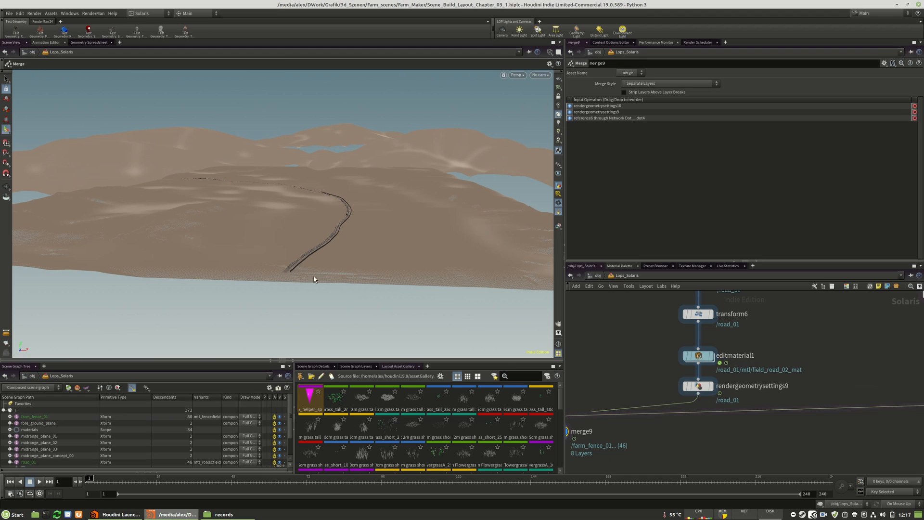
Display the hdprman1 node and look through /cameras/camera2_layout in the viewport
click(541, 75)
click(799, 342)
scroll(802, 347, down, 1)
scroll(775, 340, down, 8)
scroll(746, 445, up, 6)
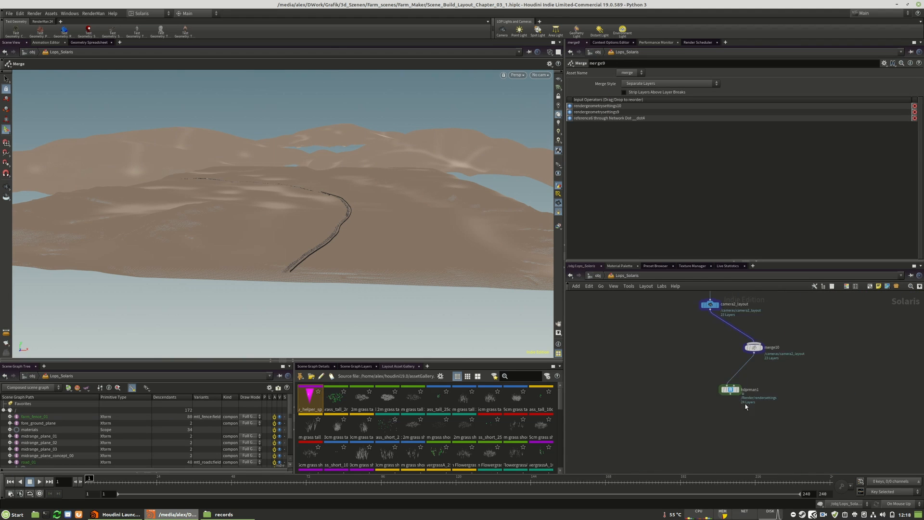
scroll(745, 407, up, 2)
click(737, 389)
click(538, 75)
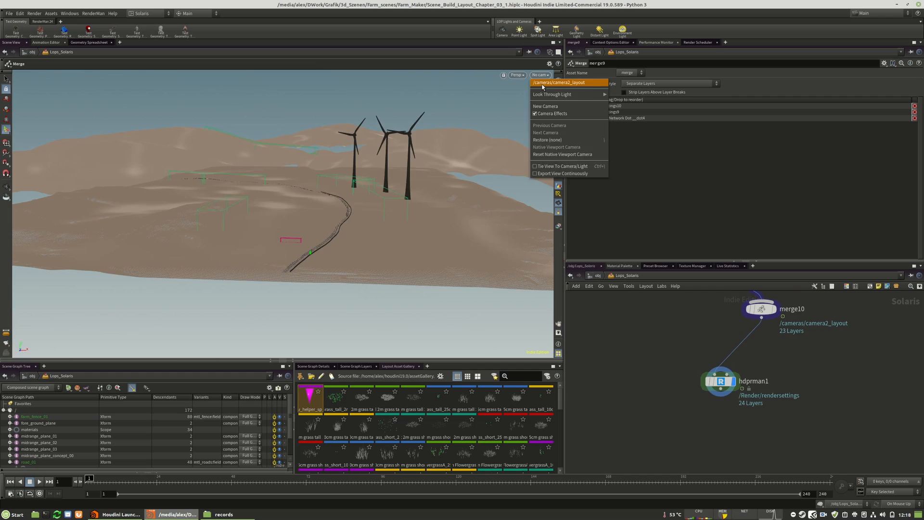
click(546, 149)
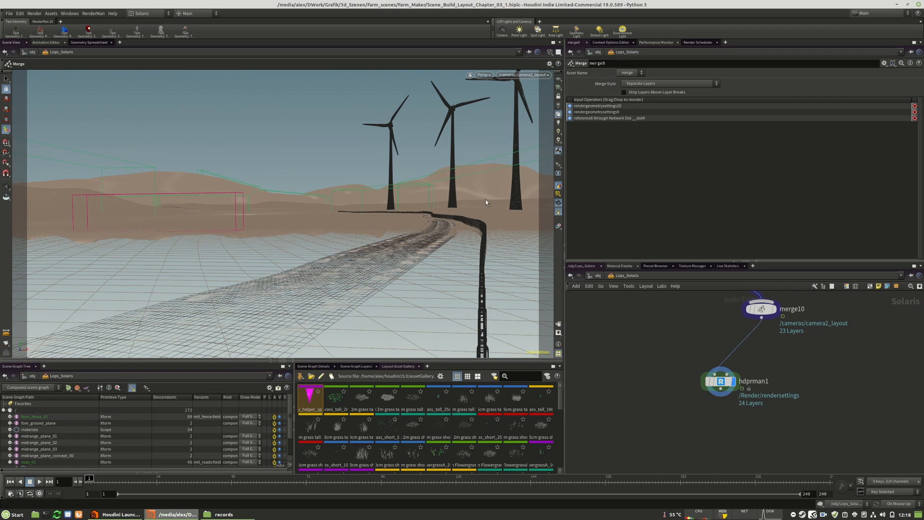
Open the geometry network inside farm_fence_sop in the farm fence branch
scroll(669, 380, down, 6)
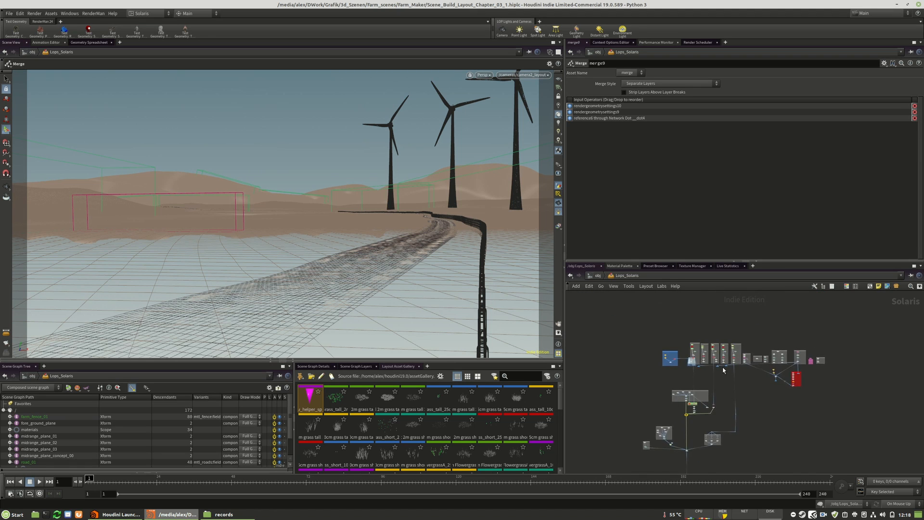
scroll(698, 339, up, 6)
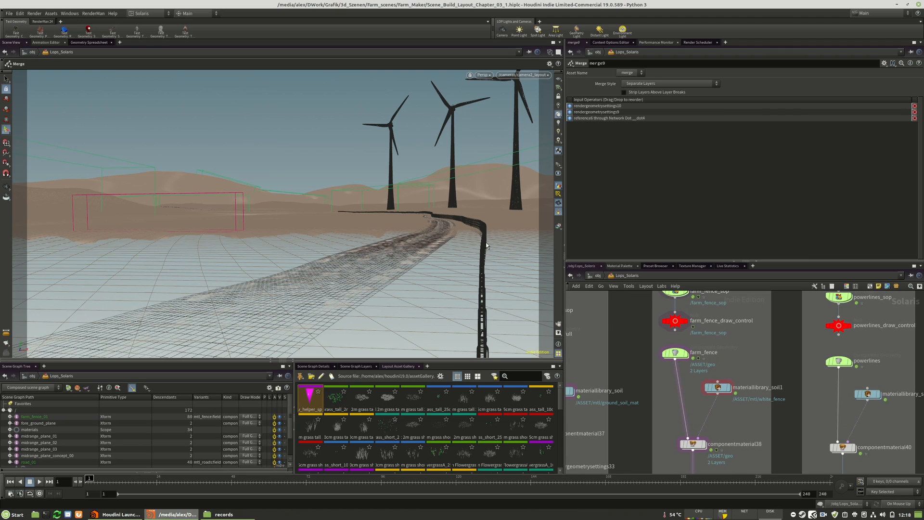
middle_drag(709, 354, 731, 399)
scroll(698, 336, up, 1)
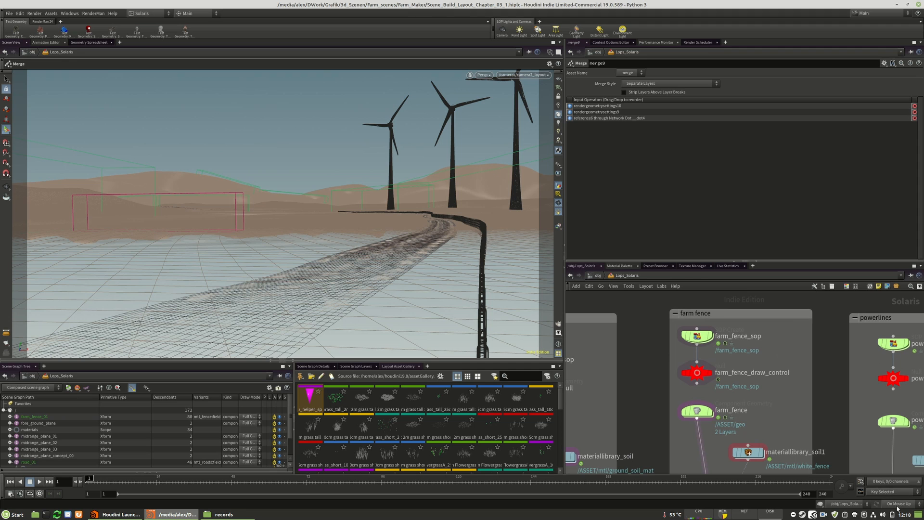
double_click(696, 336)
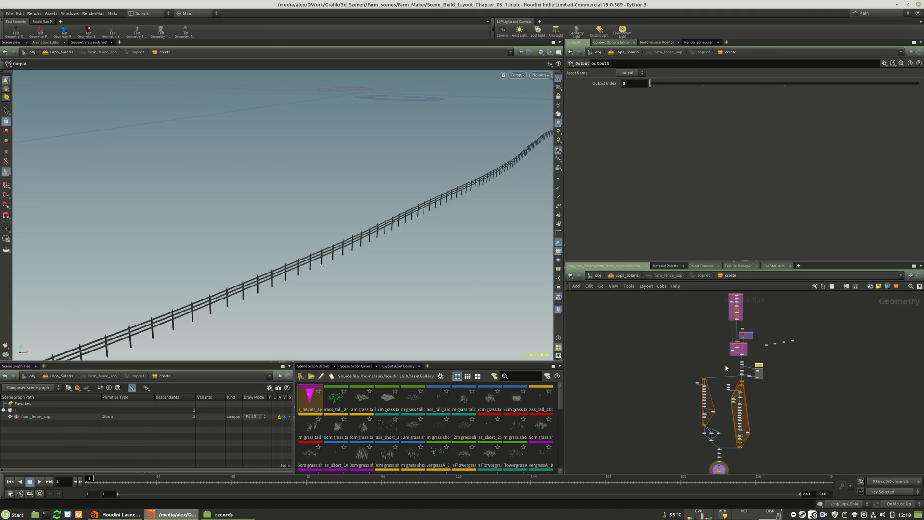
Examine the fence geometry and its network, from lopimport1 through the traditional curve group to the ray projection nodes
drag(145, 223, 420, 206)
scroll(295, 262, up, 8)
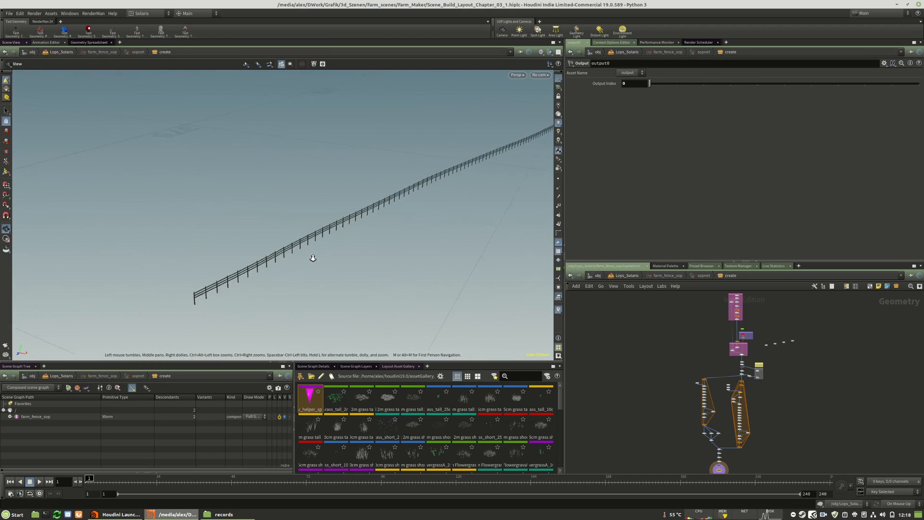
scroll(751, 315, down, 1)
scroll(746, 322, up, 11)
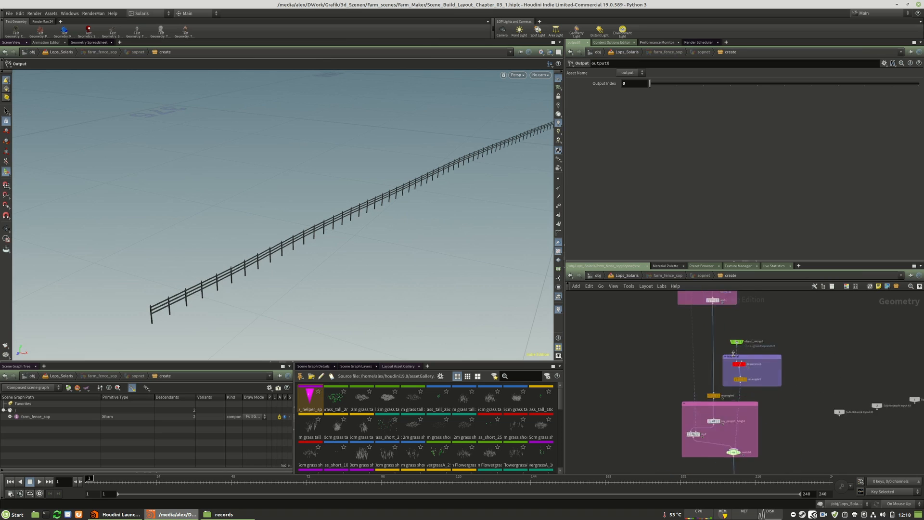
scroll(709, 337, down, 7)
scroll(709, 333, up, 10)
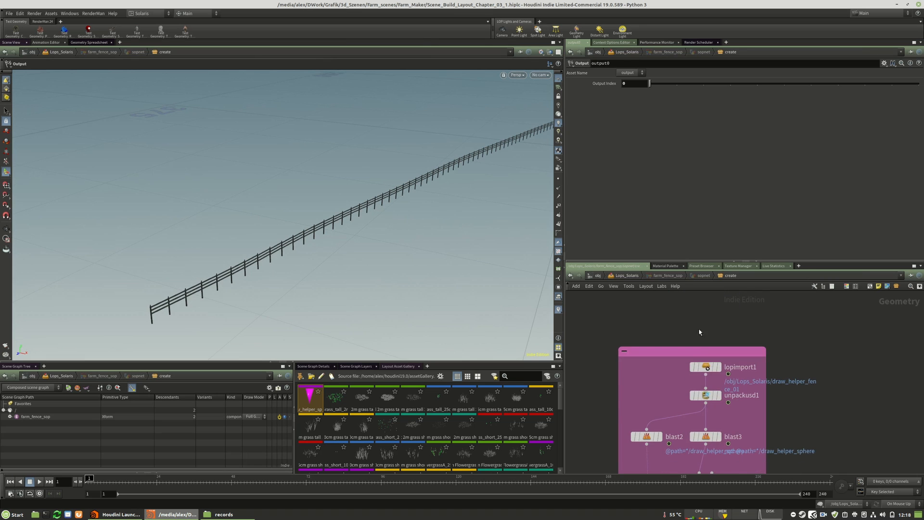
scroll(674, 320, down, 6)
scroll(681, 364, up, 5)
scroll(673, 301, down, 7)
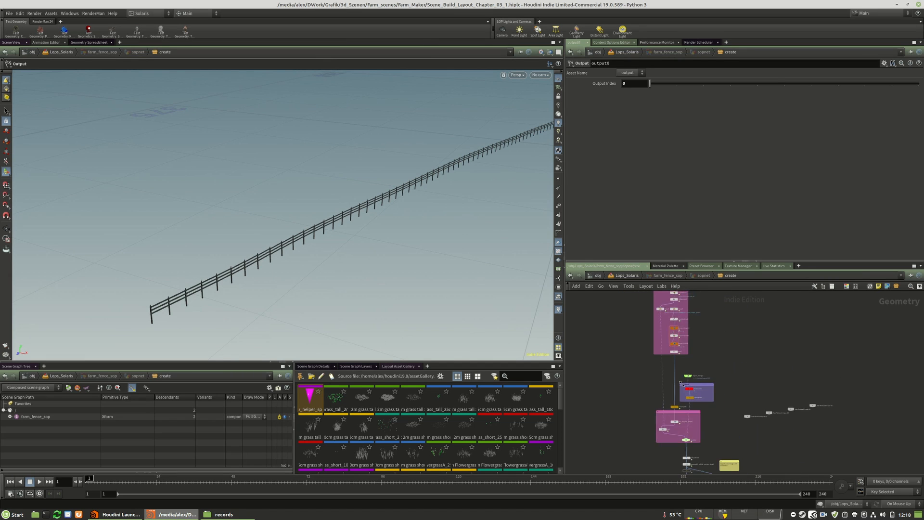
scroll(680, 403, up, 9)
scroll(680, 353, down, 5)
scroll(679, 352, up, 4)
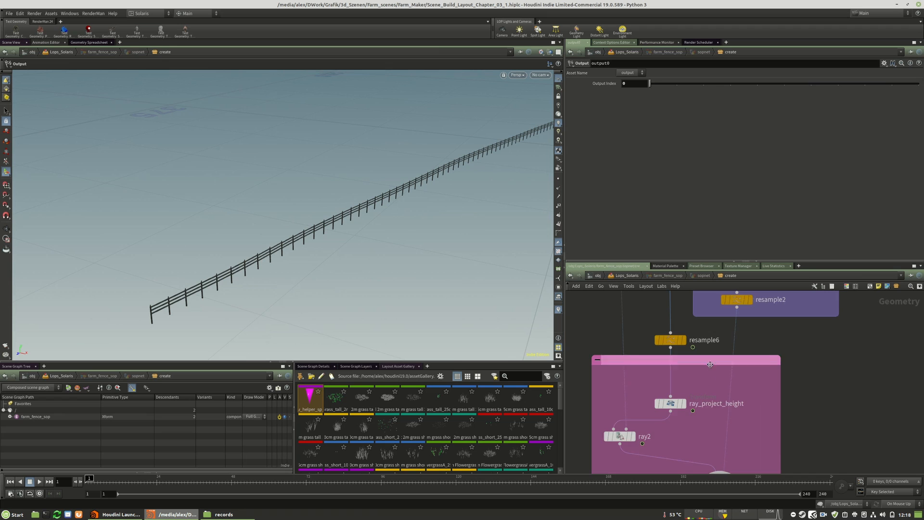
scroll(691, 401, down, 4)
scroll(689, 404, up, 4)
middle_drag(648, 404, 652, 383)
key(Tab)
key(Escape)
scroll(687, 381, down, 3)
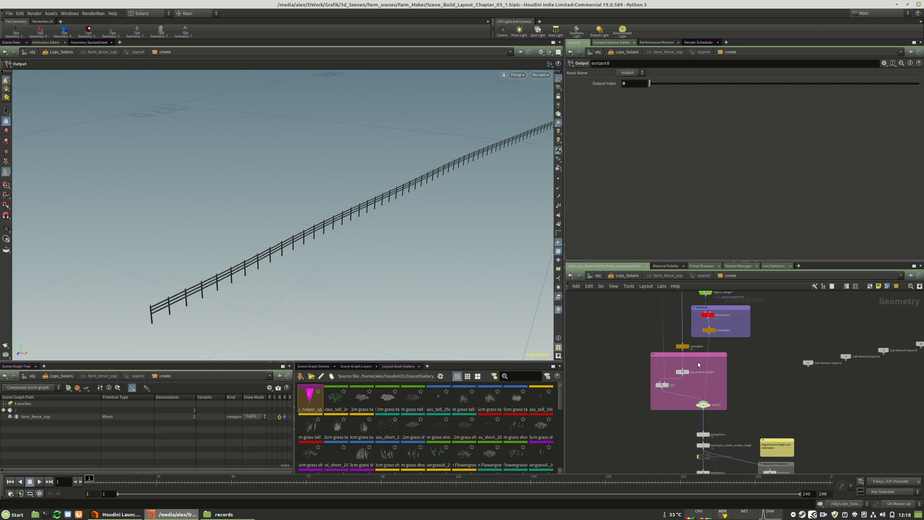
Display the add1 node at the end of the helper-point import group in the fence network
middle_drag(689, 376, 691, 403)
middle_drag(664, 310, 663, 434)
scroll(661, 342, up, 2)
scroll(651, 318, down, 5)
scroll(665, 415, up, 5)
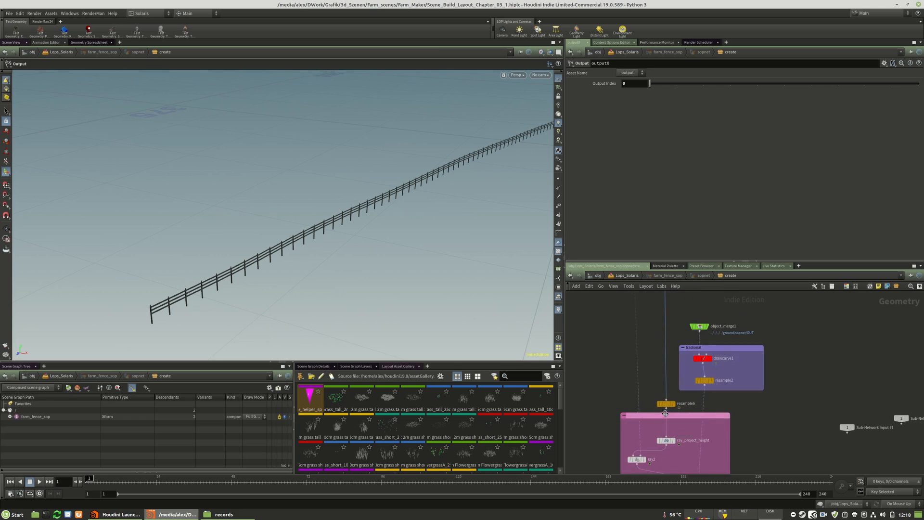
middle_drag(674, 359, 673, 431)
click(673, 339)
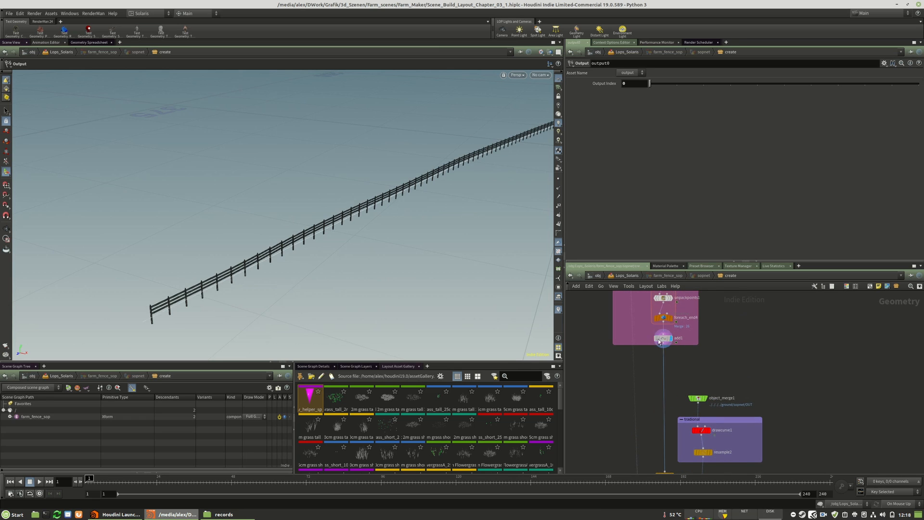
Turn on point display in the viewport and display the attribdelete2 node in the helper-point import group
click(558, 178)
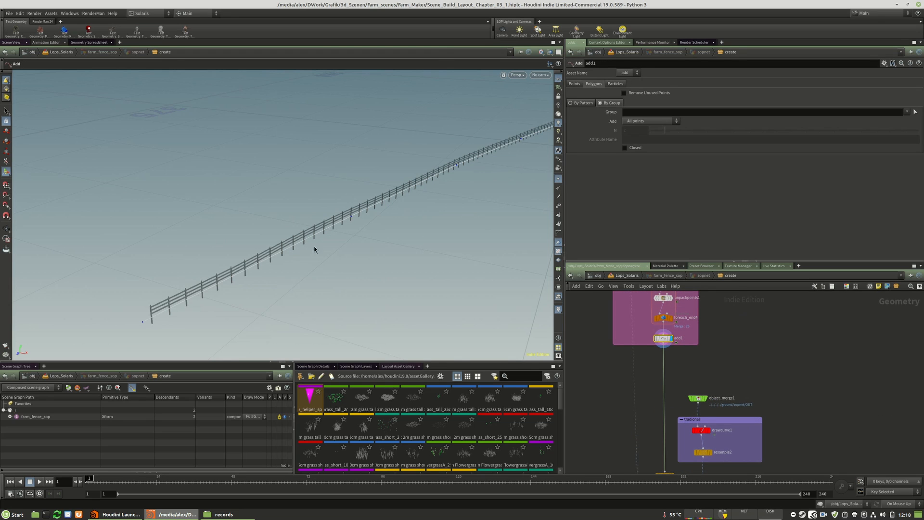
middle_drag(702, 385, 703, 435)
middle_drag(672, 295, 676, 355)
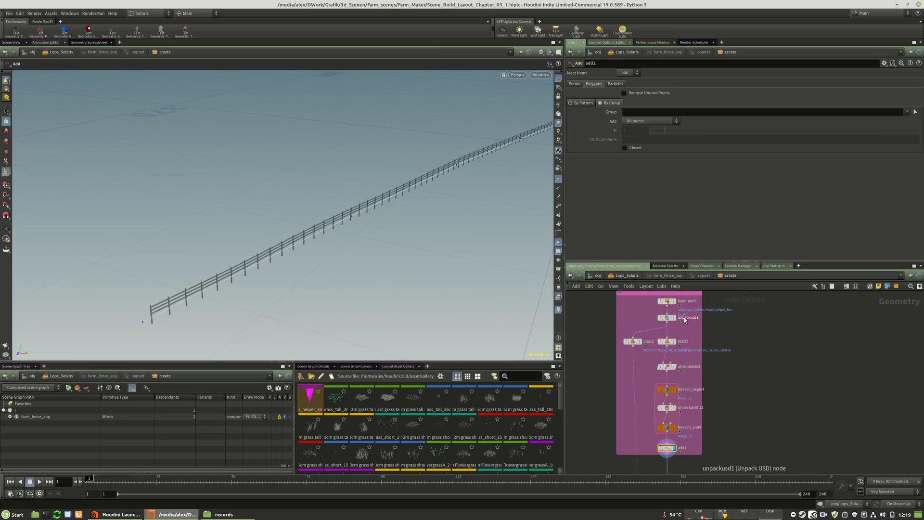
click(666, 367)
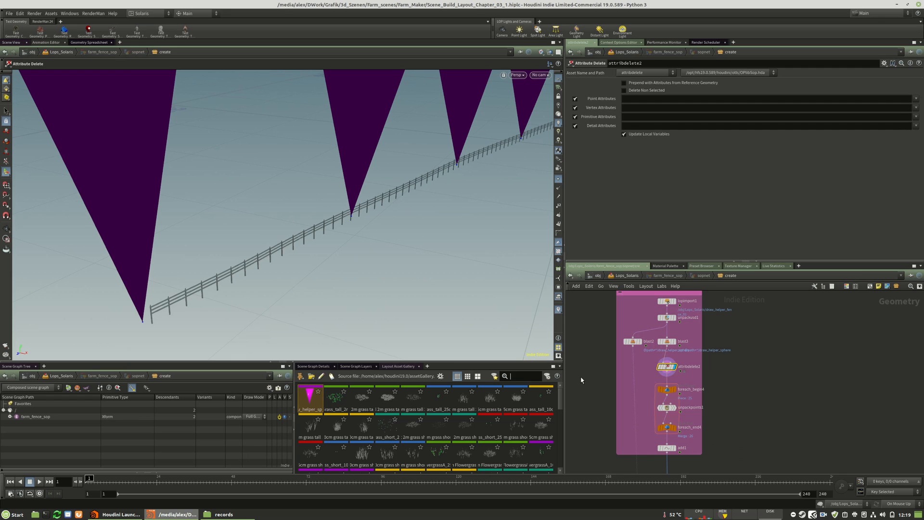
Display the add1 node again and examine the whole fence curve with its points
scroll(710, 421, up, 3)
click(646, 381)
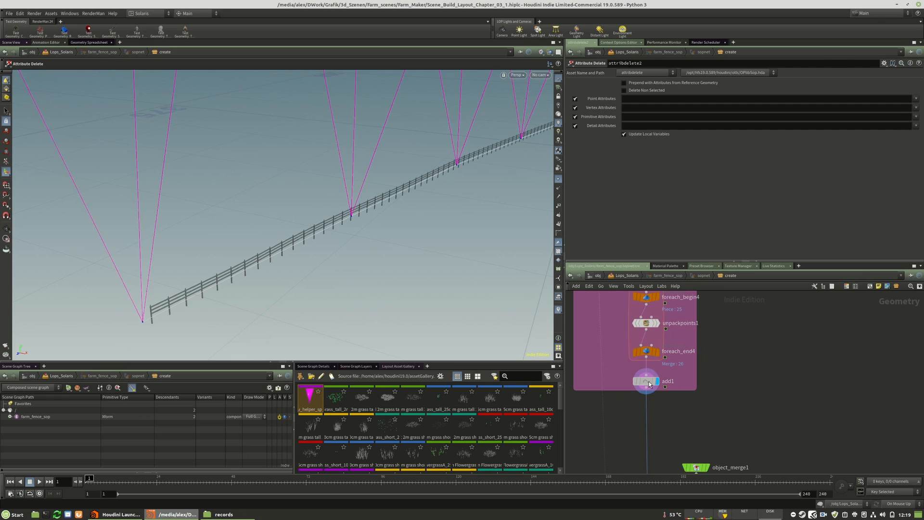
scroll(385, 240, down, 5)
alt+drag(373, 235, 295, 234)
scroll(452, 221, up, 4)
alt+middle_drag(440, 238, 351, 262)
scroll(400, 254, up, 4)
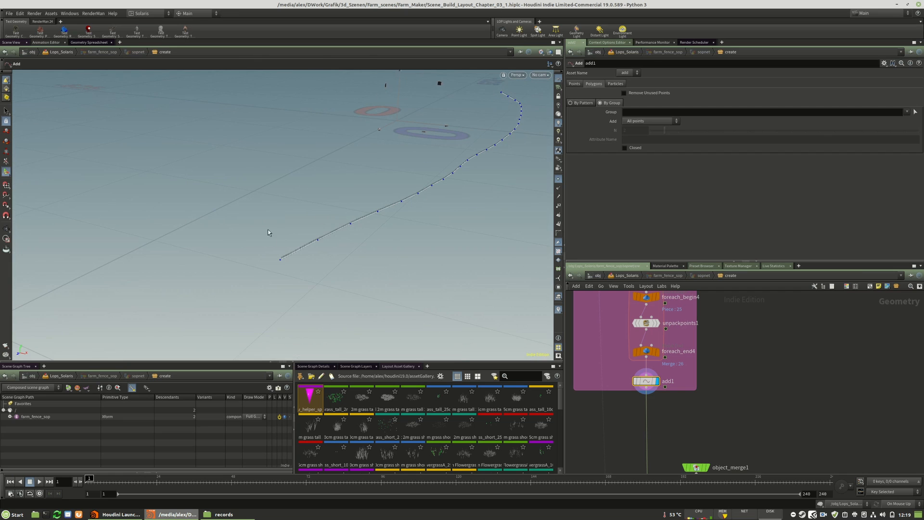
Select the six points at the near end of the fence curve and add an Edit node after add1 to move them
key(s)
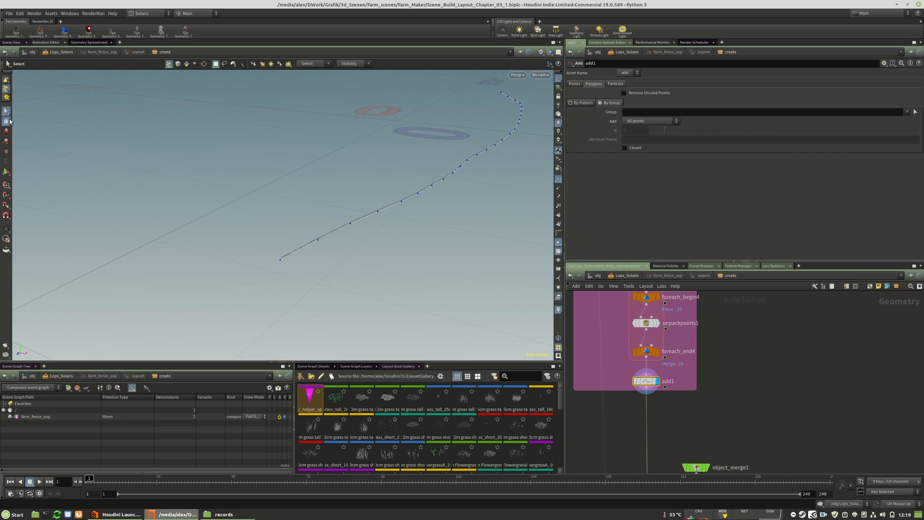
drag(266, 209, 416, 289)
drag(261, 177, 431, 296)
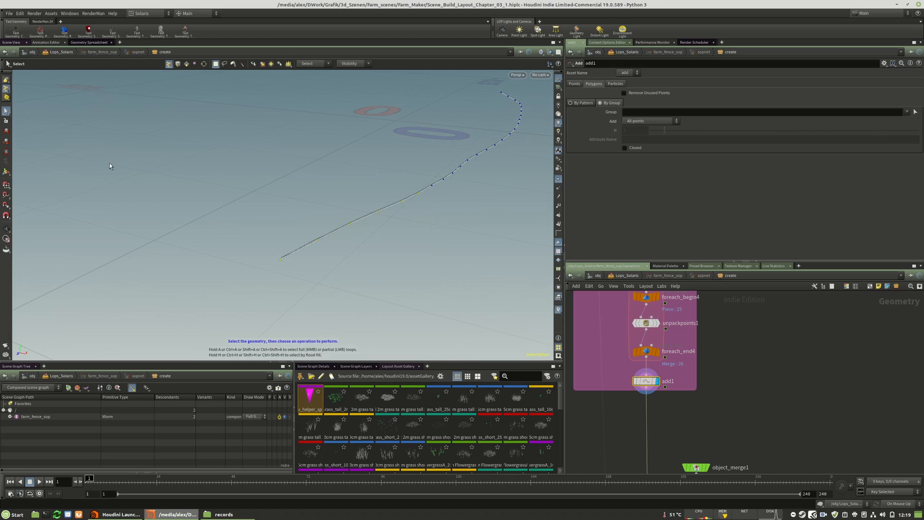
key(t)
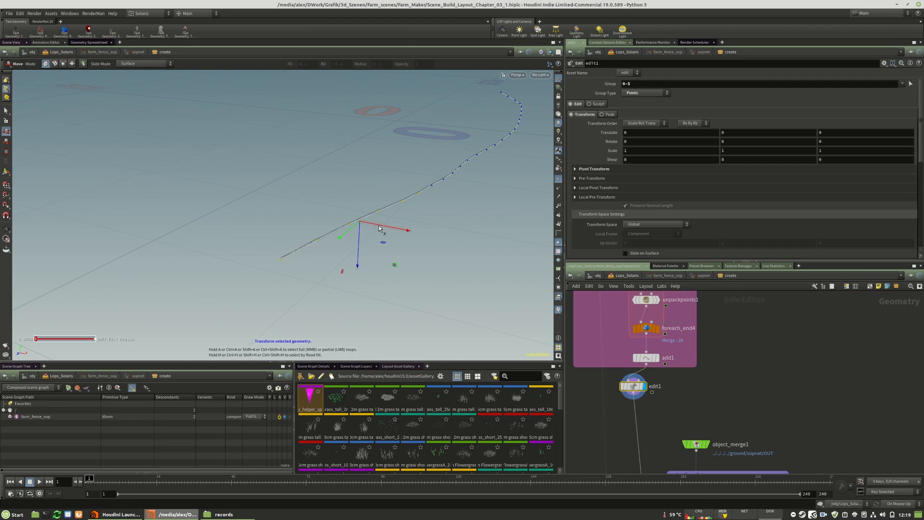
Switch to the Build desktop and frame the fence curve in the viewport
click(132, 15)
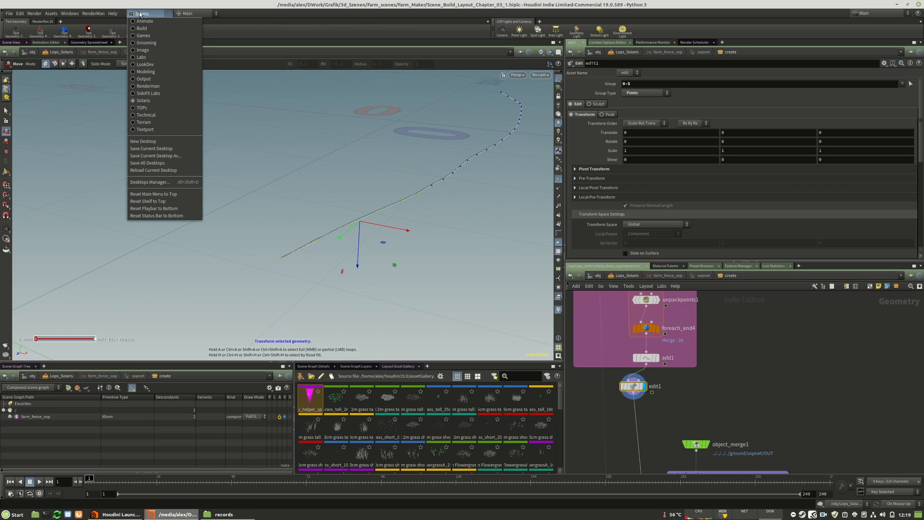
click(139, 29)
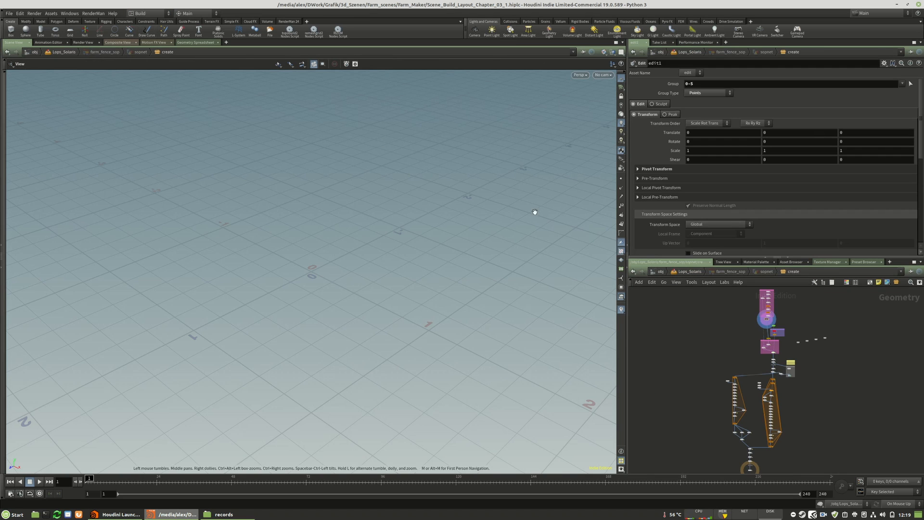
scroll(790, 332, up, 8)
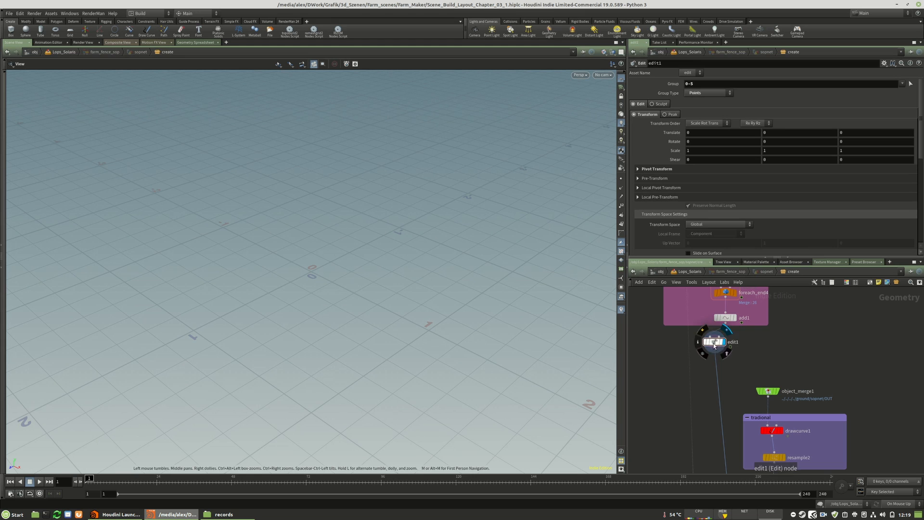
click(603, 75)
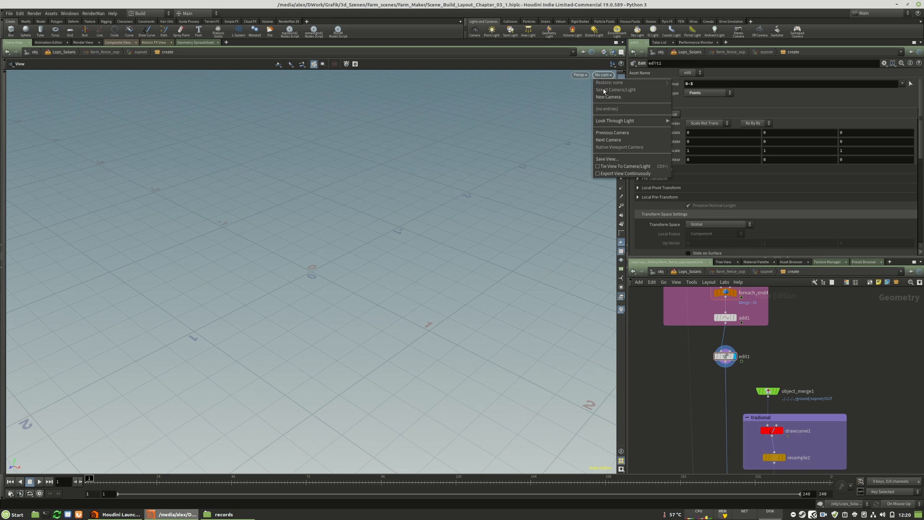
key(Escape)
key(g)
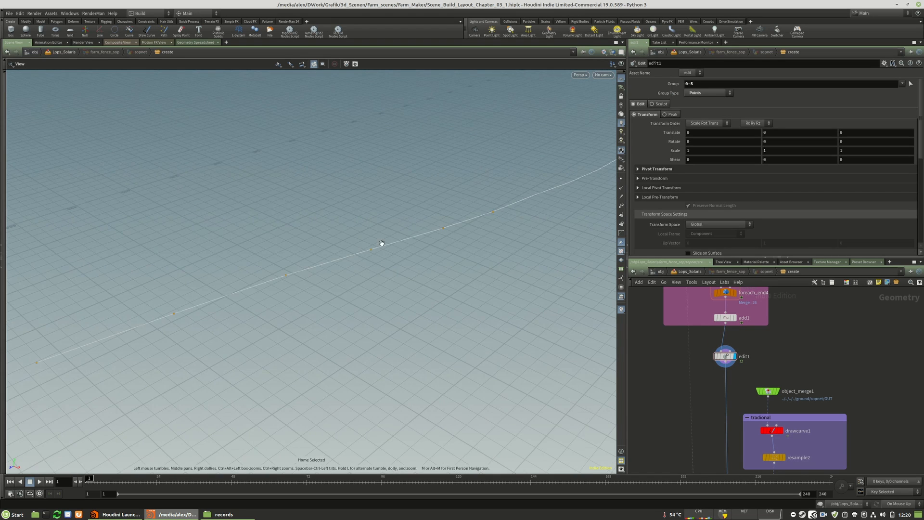
drag(353, 258, 316, 258)
Delete the edit1 node below add1 in the fence network
key(Return)
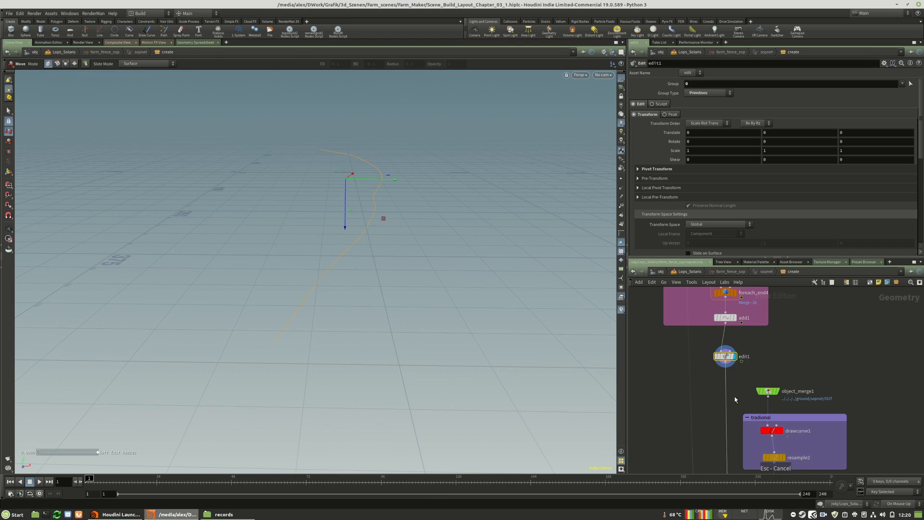
scroll(724, 393, down, 10)
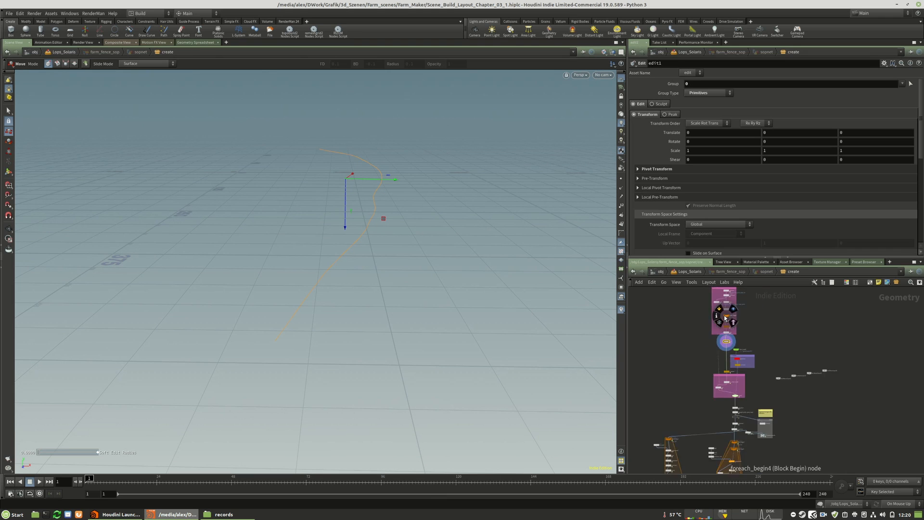
scroll(725, 392, up, 10)
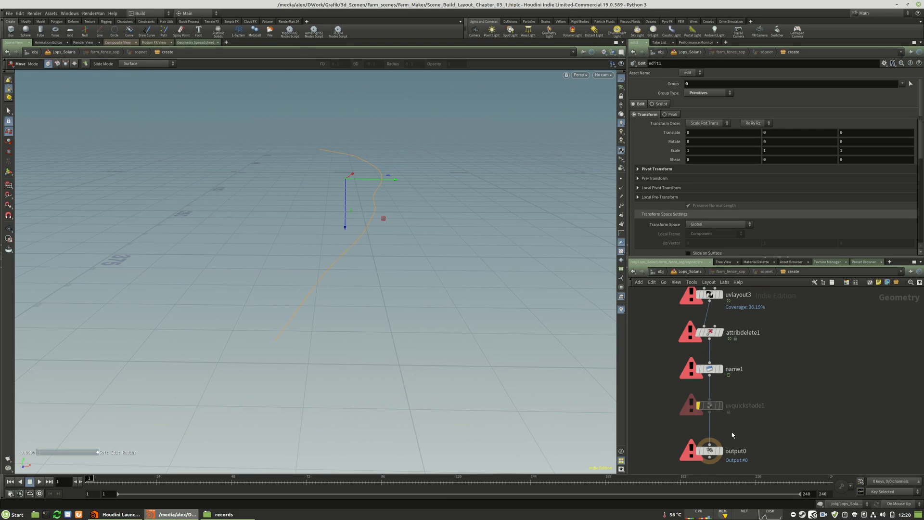
key(h)
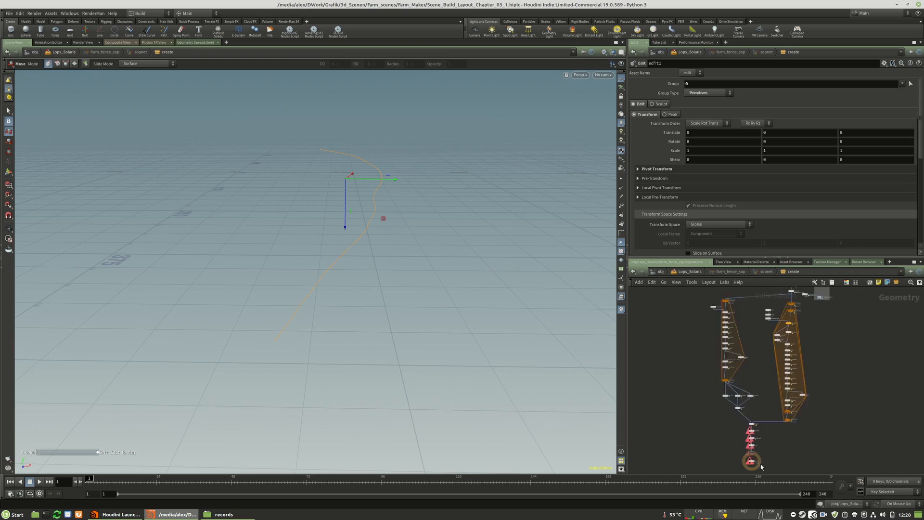
scroll(770, 380, up, 8)
drag(723, 383, 726, 385)
key(Delete)
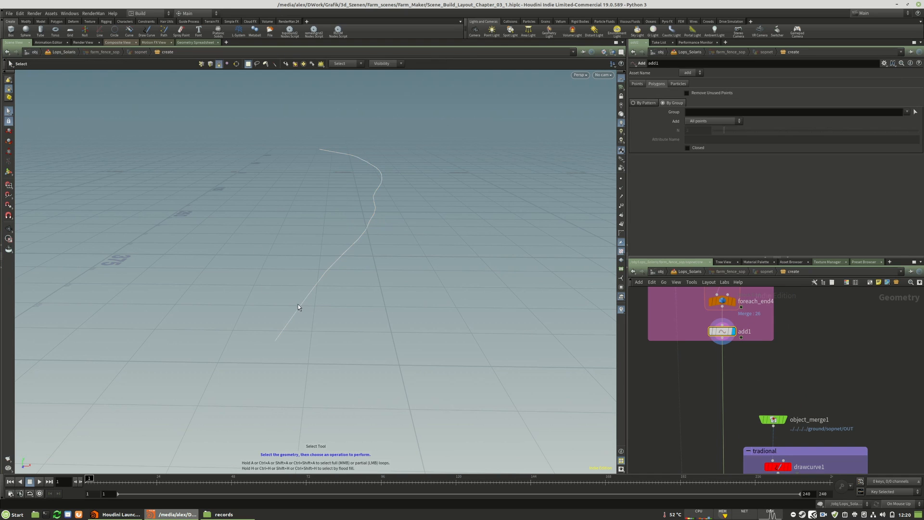
Add an Edit node after add1 for the curve's seven near-end points (0-6) and move them about -3.2 in X, handle aligned to the construction plane
drag(219, 218, 403, 350)
key(t)
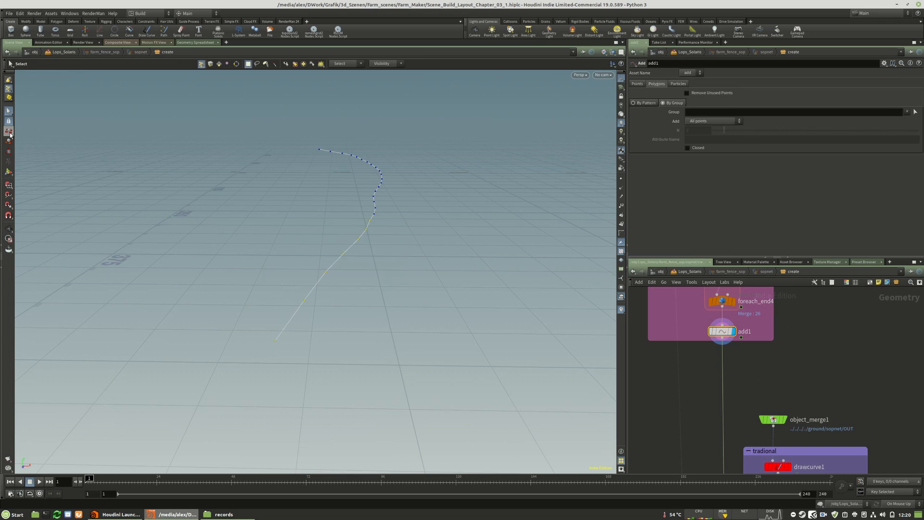
key(m)
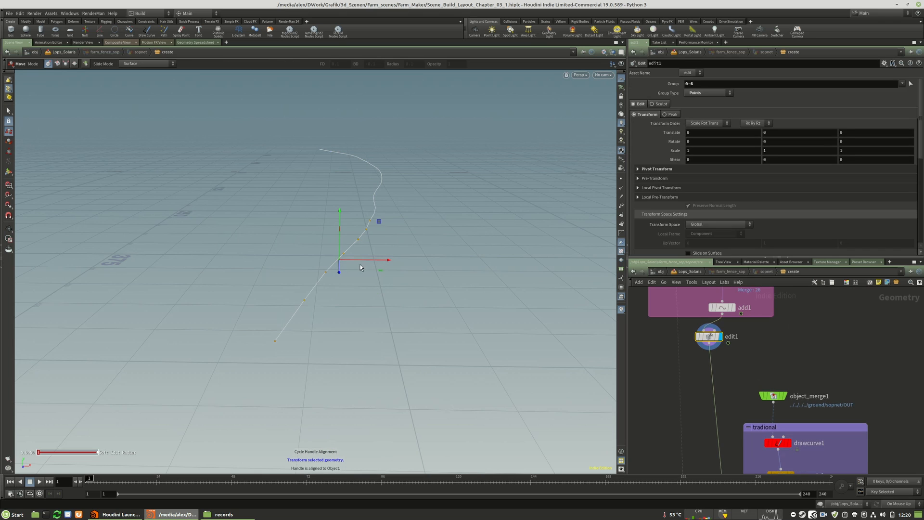
alt+drag(351, 260, 356, 269)
key(m)
key(m)
key(m)
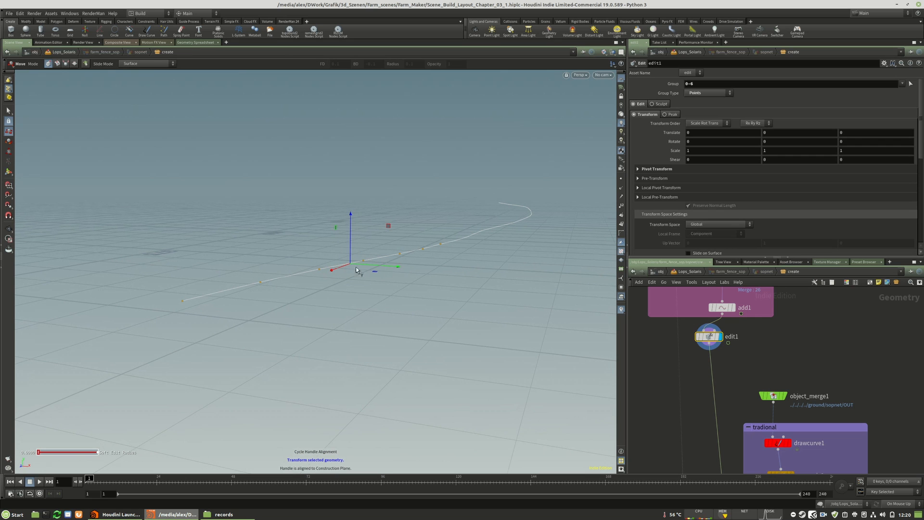
mouse_move(362, 266)
alt+mouse_down()
mouse_move(398, 280)
mouse_move(405, 305)
mouse_move(378, 261)
mouse_move(363, 258)
alt+mouse_up()
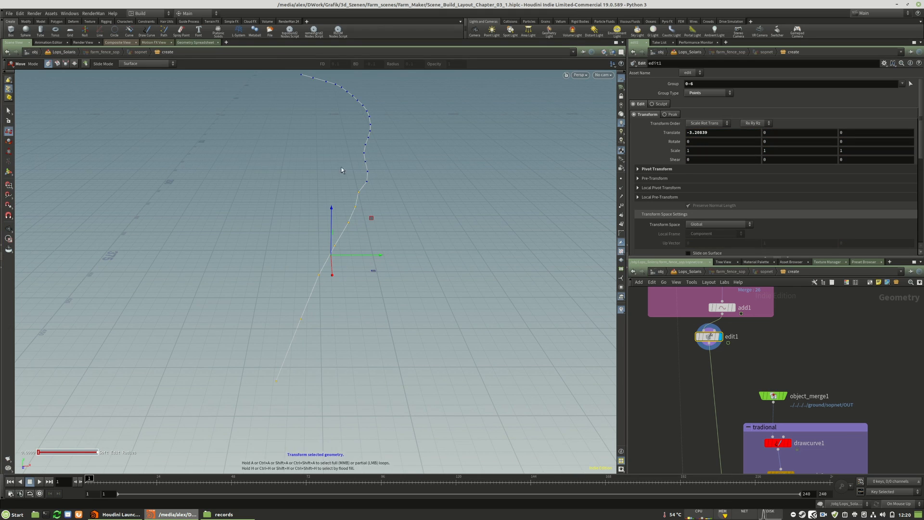
Select the next two curve points (7-8) and move them about -1.7 in X
click(368, 182)
shift+click(368, 171)
drag(400, 178, 398, 178)
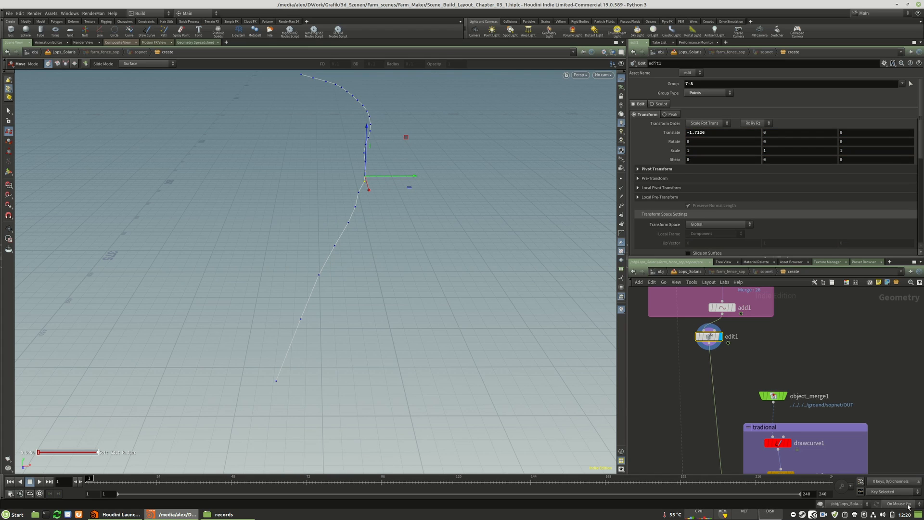
Display the output0 node at the end of the fence network and return to the Lops_Solaris level
scroll(766, 308, down, 5)
scroll(764, 465, up, 6)
drag(732, 403, 731, 378)
click(740, 410)
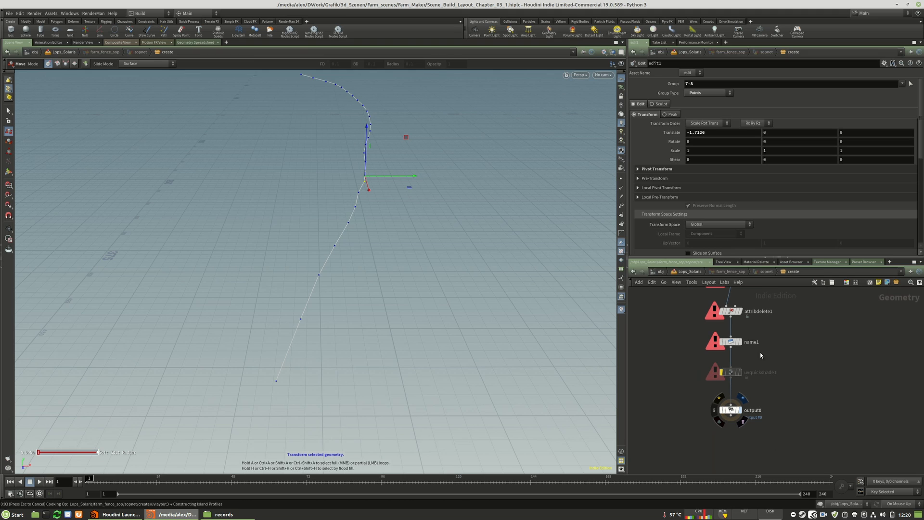
click(695, 274)
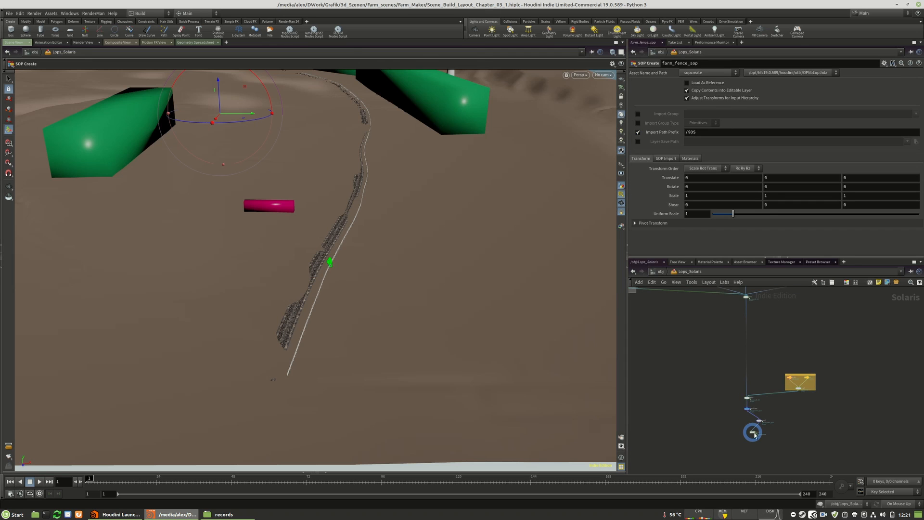
Look through /cameras/camera2_layout to check the reshaped fence beside the road
scroll(755, 435, up, 5)
click(601, 75)
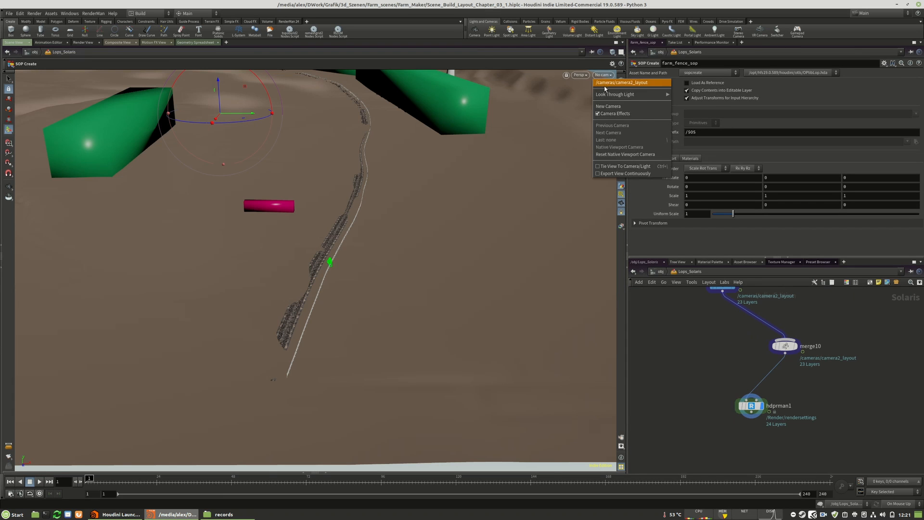
click(604, 85)
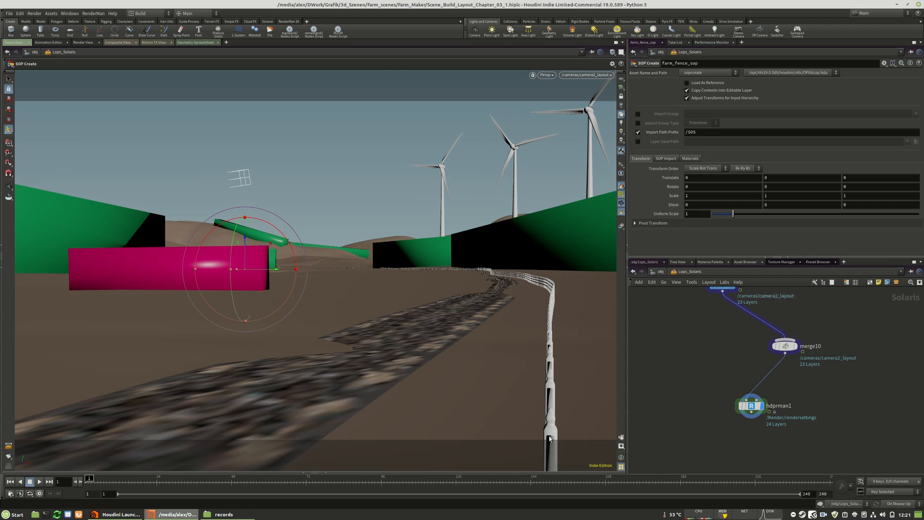
Locate the usd_rop7 node in the farm fence branch
scroll(750, 455, down, 8)
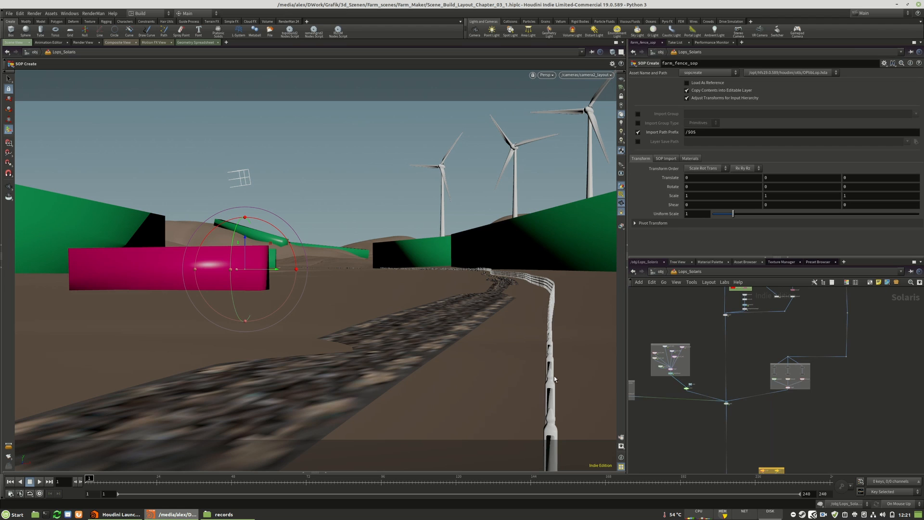
scroll(755, 399, up, 5)
scroll(754, 399, up, 1)
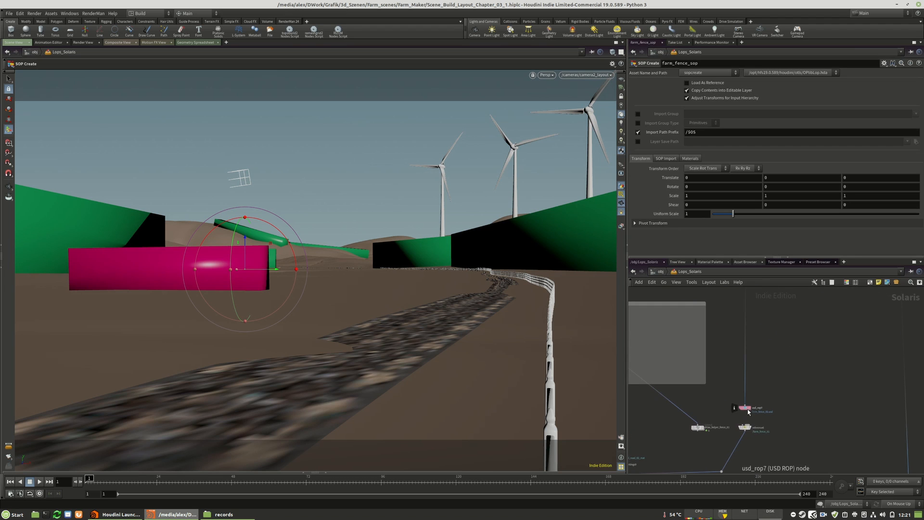
Set the scene update mode to Manual and save the farm fence to disk from the usd_rop7 node
click(898, 504)
click(893, 496)
click(745, 407)
click(649, 83)
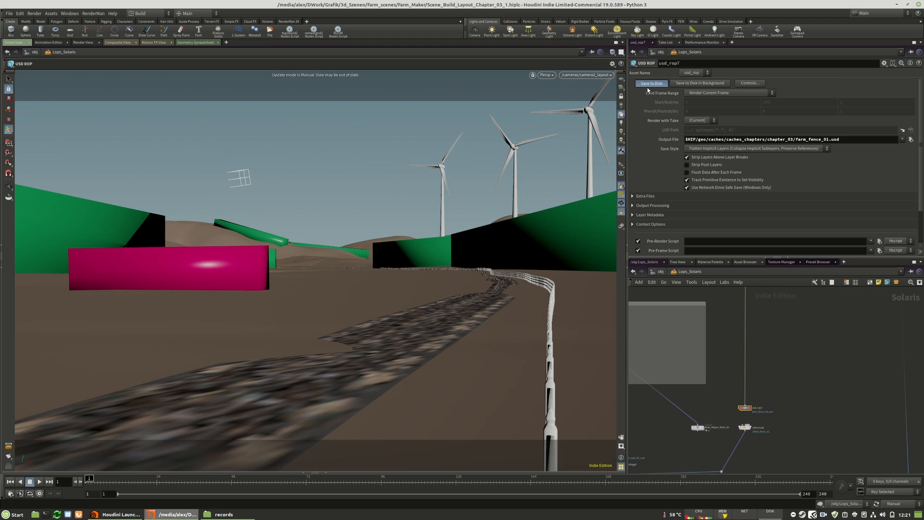
Set the update mode back to On Mouse Up and reload the farm_fence_01.usd file in the reference6 node
click(894, 504)
click(897, 489)
middle_drag(770, 414, 776, 313)
click(751, 327)
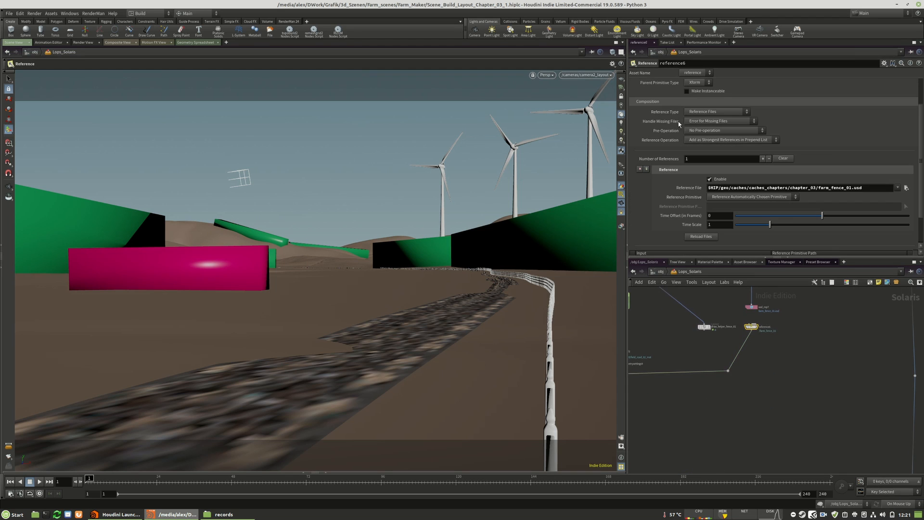
click(701, 236)
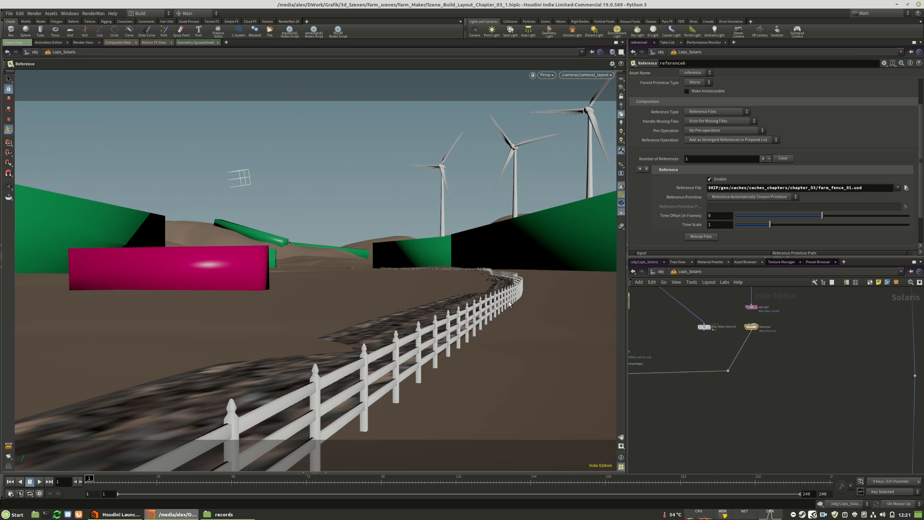
Examine the course of the reloaded fence beside the road in the viewport
key(Escape)
scroll(439, 320, up, 10)
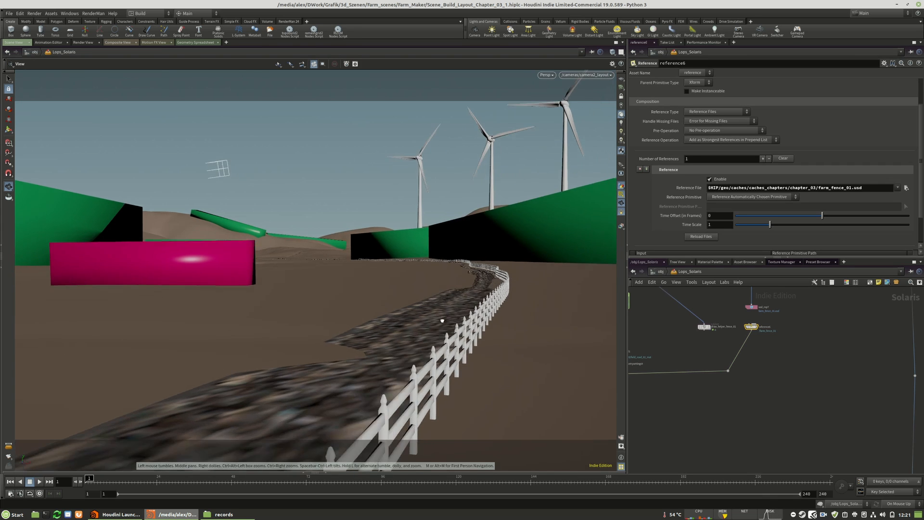
scroll(449, 330, up, 2)
key(Return)
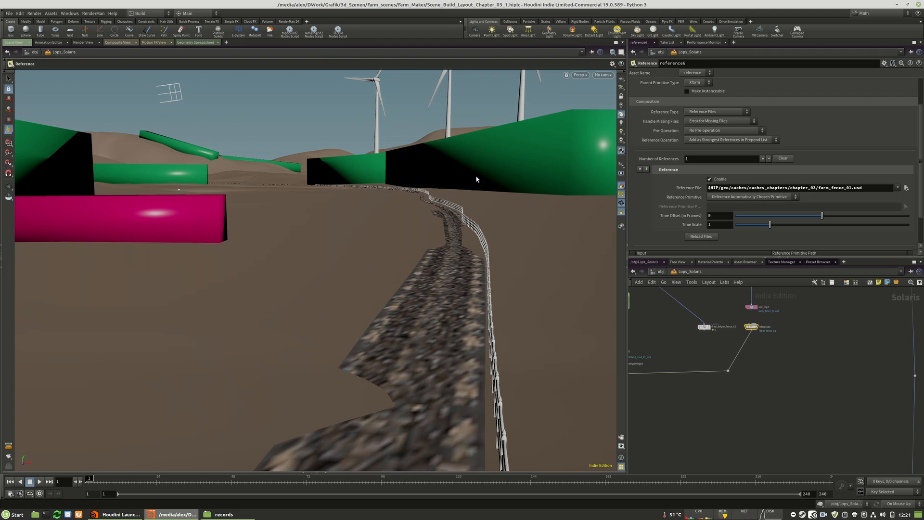
key(Escape)
scroll(469, 289, down, 10)
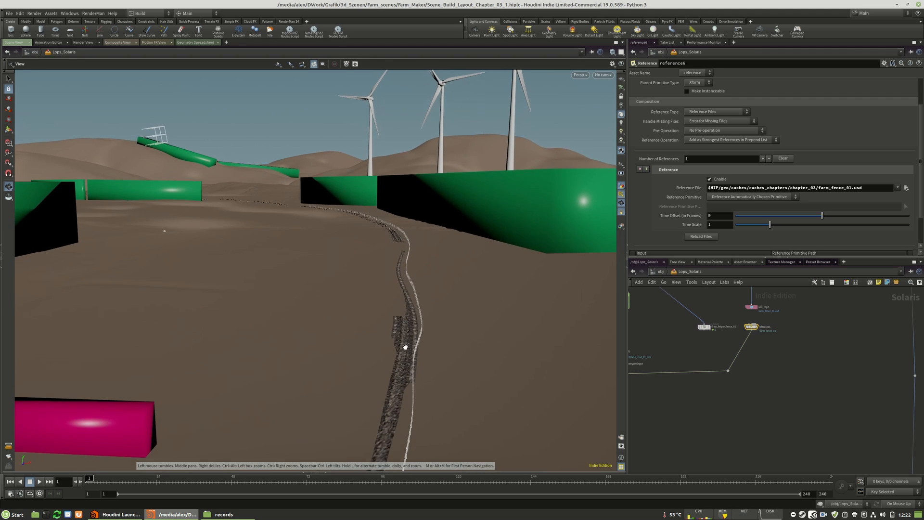
scroll(475, 359, up, 10)
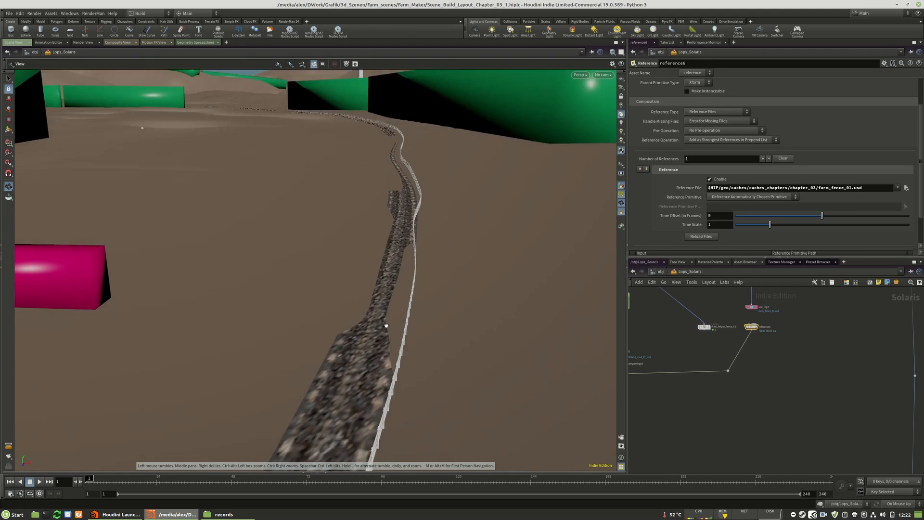
Show the viewport in wireframe and inspect the fence and road from a higher angle
key(Return)
click(612, 51)
click(643, 133)
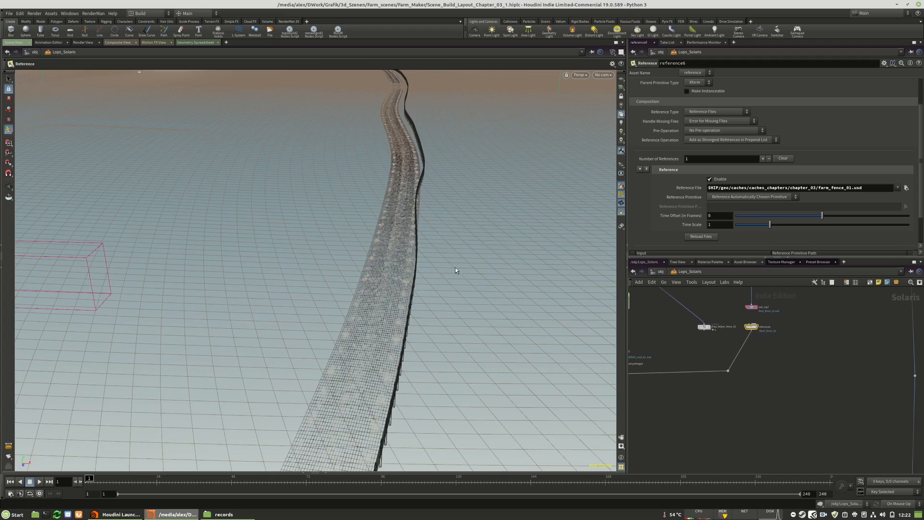
alt+right_drag(472, 219, 217, 222)
alt+drag(446, 217, 440, 287)
alt+drag(441, 245, 443, 196)
Review how the asset groups in the Solaris network lead down to the fence's usd_rop7 and reference6 nodes
scroll(726, 443, down, 8)
middle_drag(727, 394, 742, 414)
scroll(743, 380, up, 3)
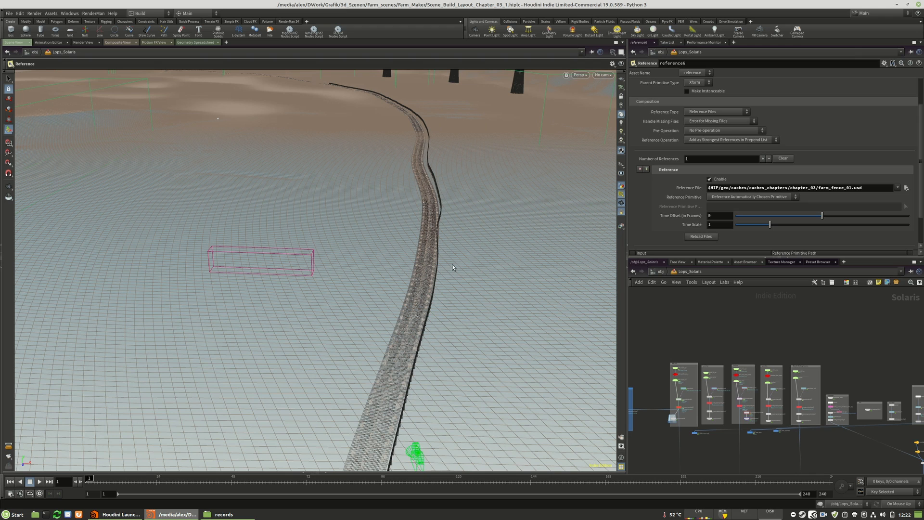
middle_drag(732, 347, 742, 292)
scroll(744, 294, down, 3)
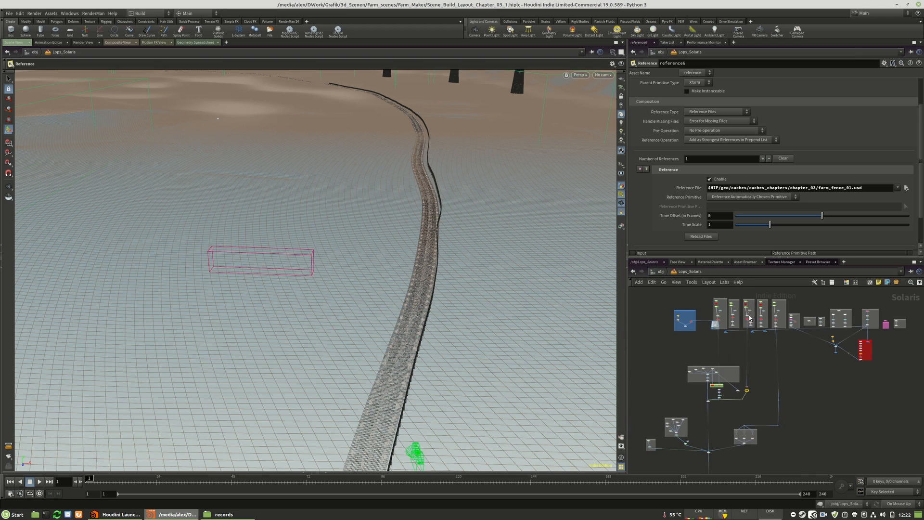
scroll(749, 317, up, 4)
scroll(747, 304, down, 4)
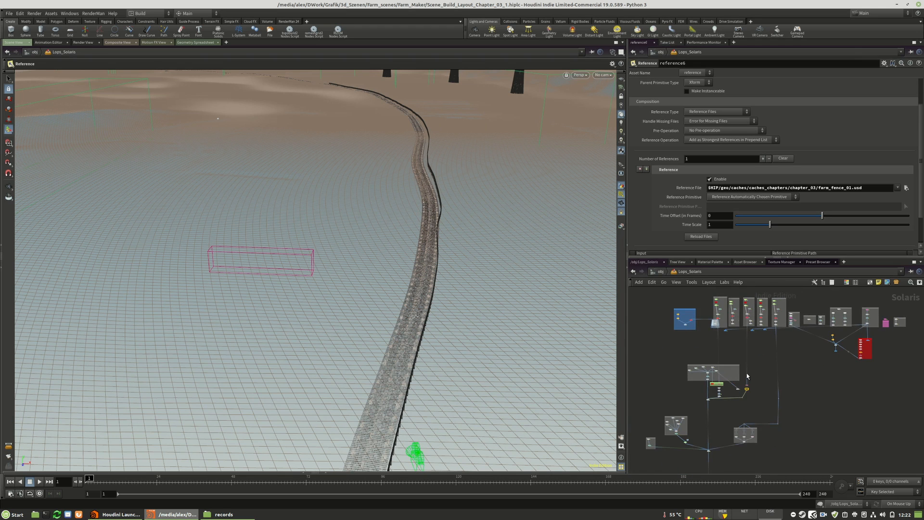
scroll(744, 384, up, 5)
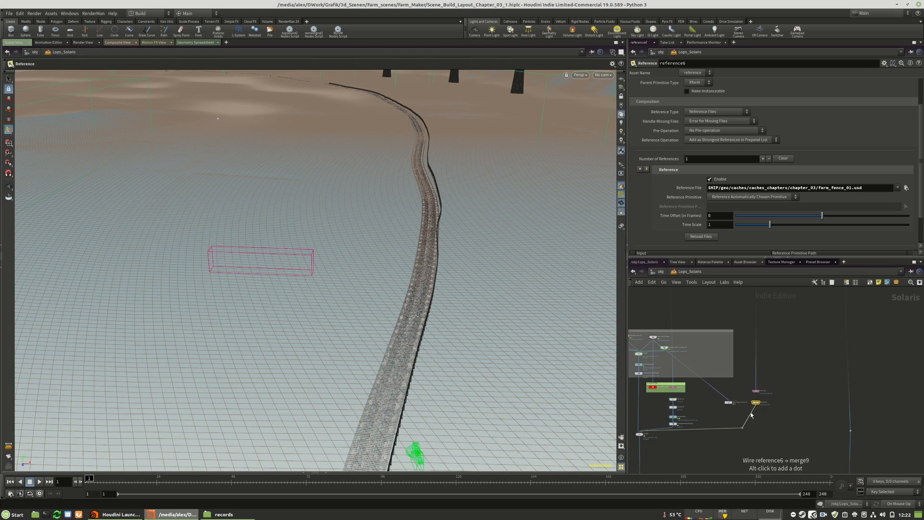
scroll(732, 396, up, 2)
scroll(733, 397, up, 2)
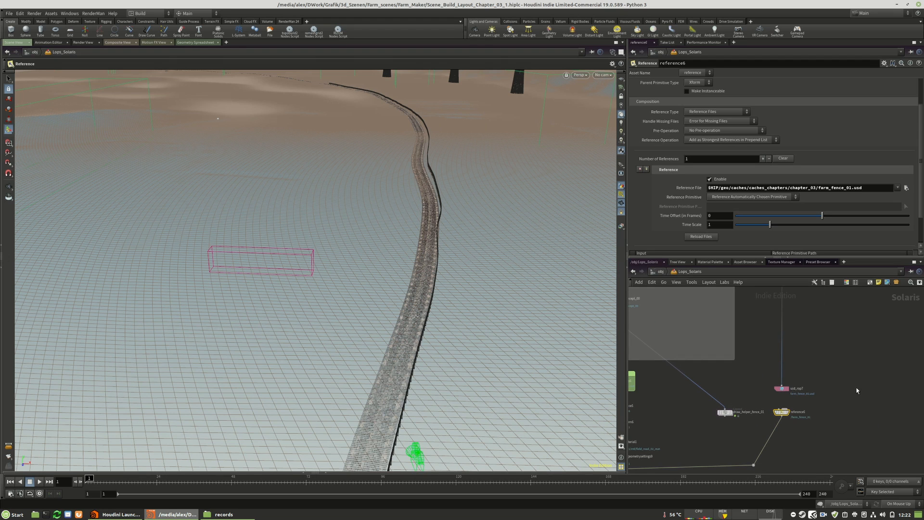
Compare the other reference branches, the merge nodes and the asset groups with the fence branch in the network
scroll(810, 361, down, 9)
scroll(766, 394, up, 4)
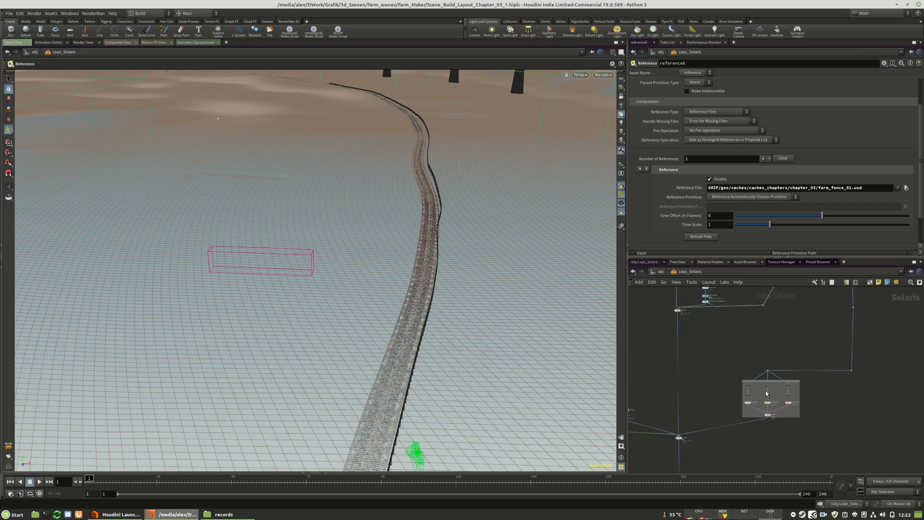
scroll(767, 394, up, 4)
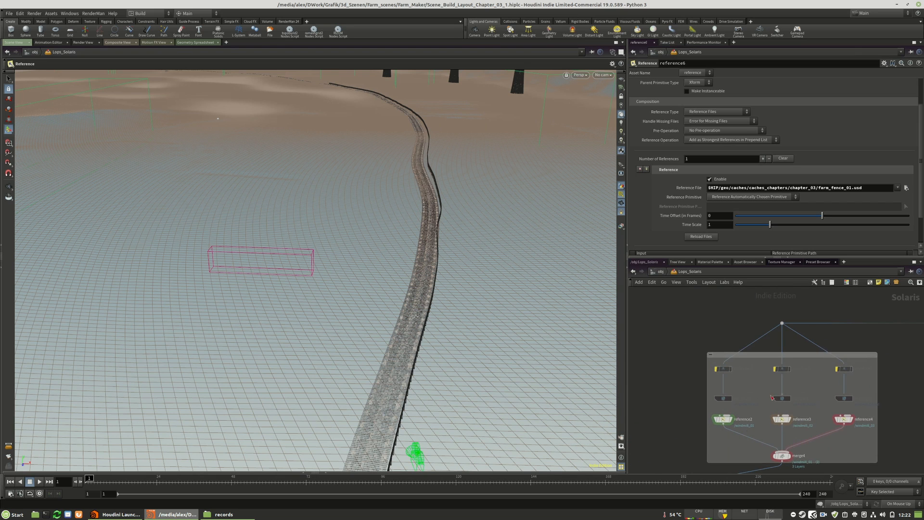
scroll(746, 446, down, 6)
scroll(746, 393, up, 6)
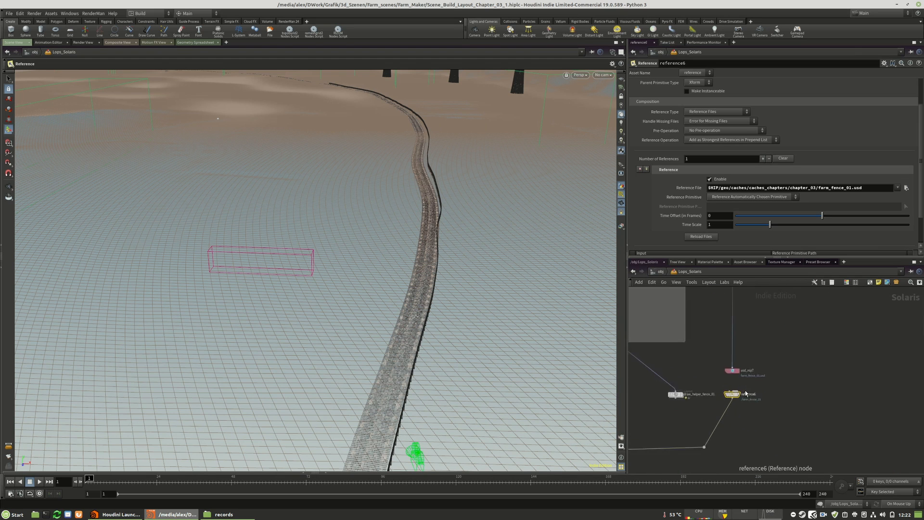
scroll(746, 393, up, 2)
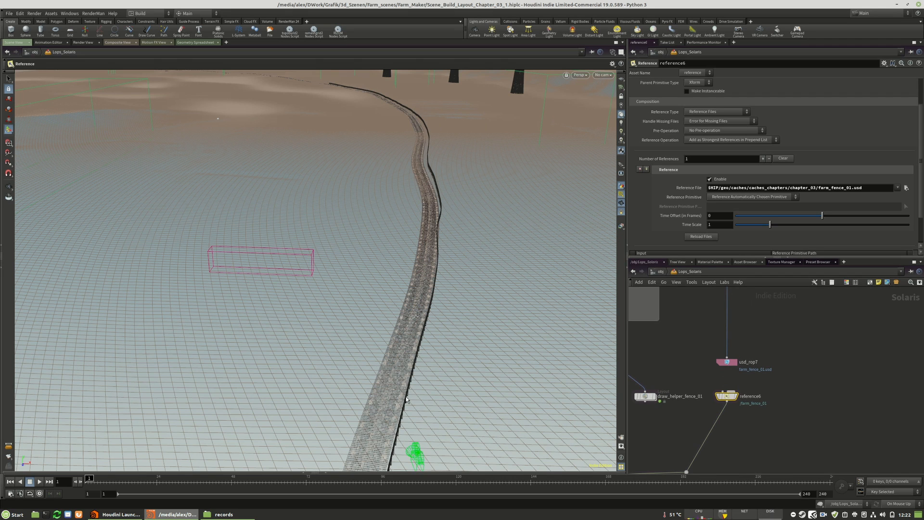
scroll(858, 351, down, 4)
scroll(847, 368, down, 5)
scroll(766, 394, up, 6)
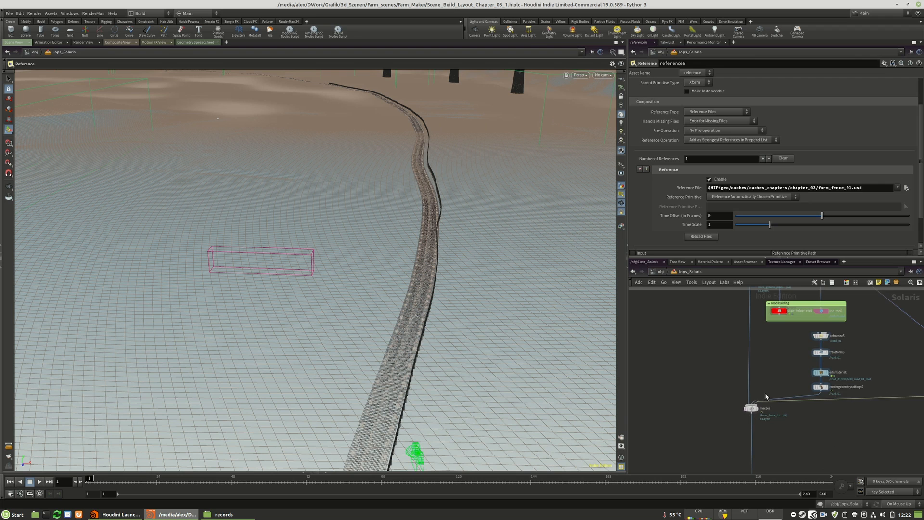
scroll(711, 381, down, 6)
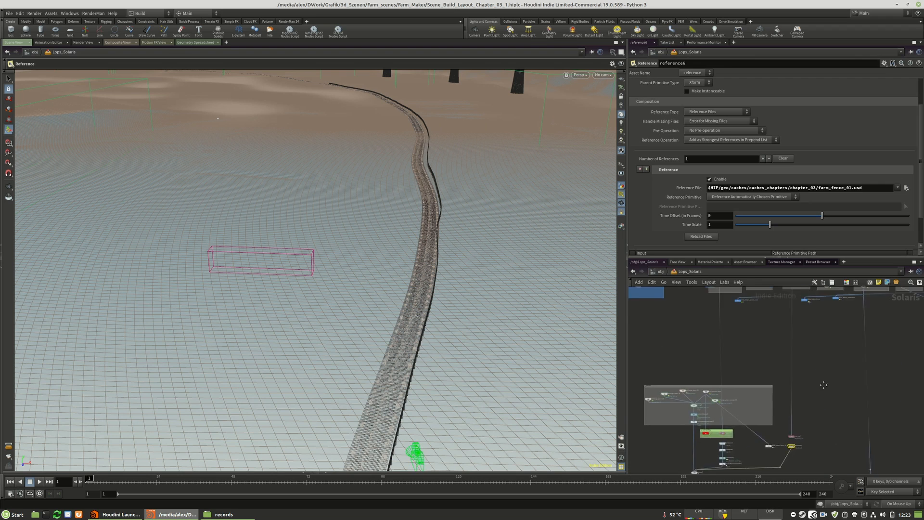
scroll(811, 292, up, 6)
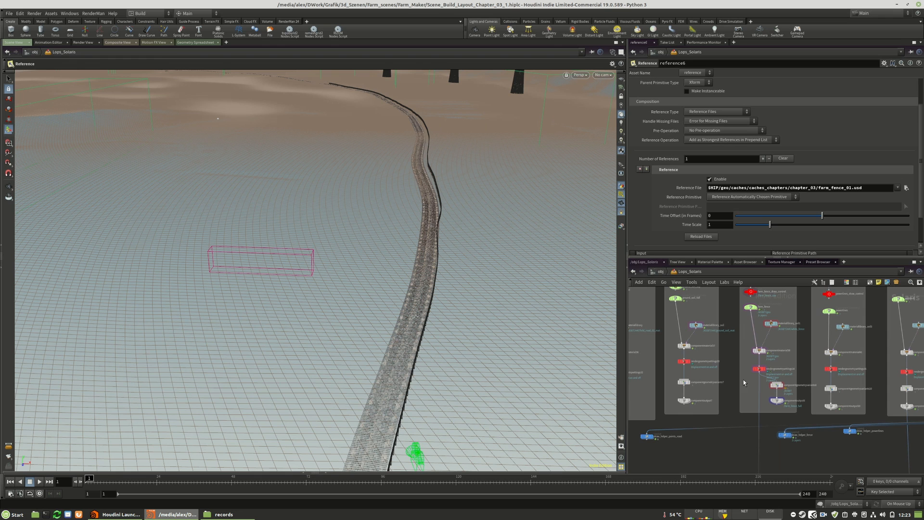
middle_drag(814, 457, 823, 448)
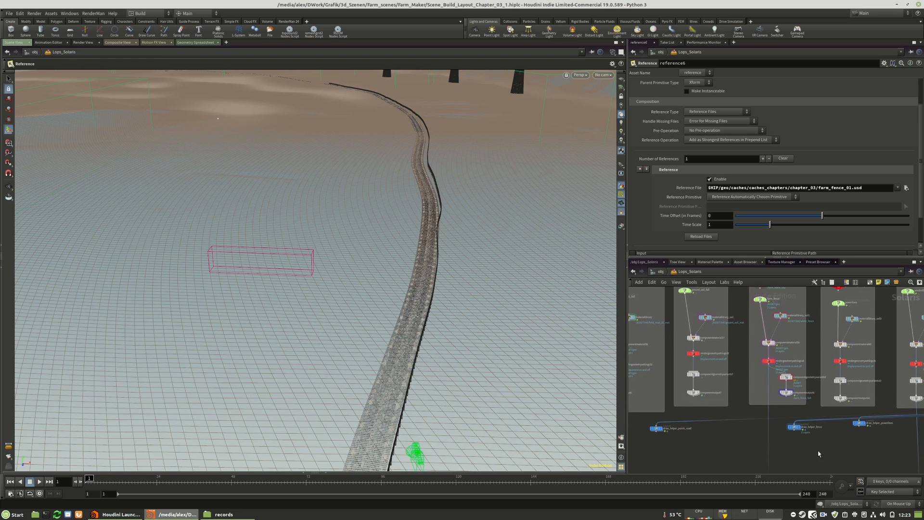
scroll(781, 333, up, 4)
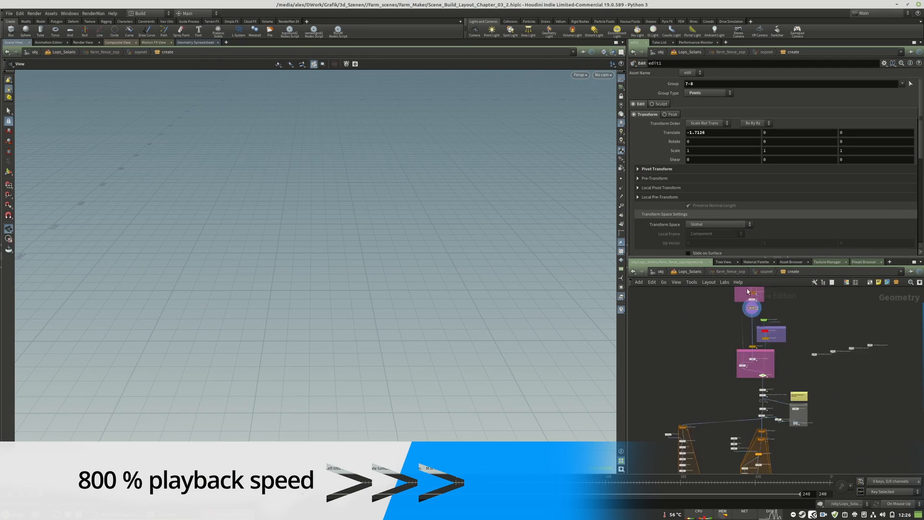
Inspect the import nodes inside the farm fence SOP network and display the output of blast3
click(742, 369)
scroll(746, 362, up, 5)
click(748, 337)
click(749, 379)
middle_drag(698, 308, 693, 433)
click(718, 360)
click(718, 445)
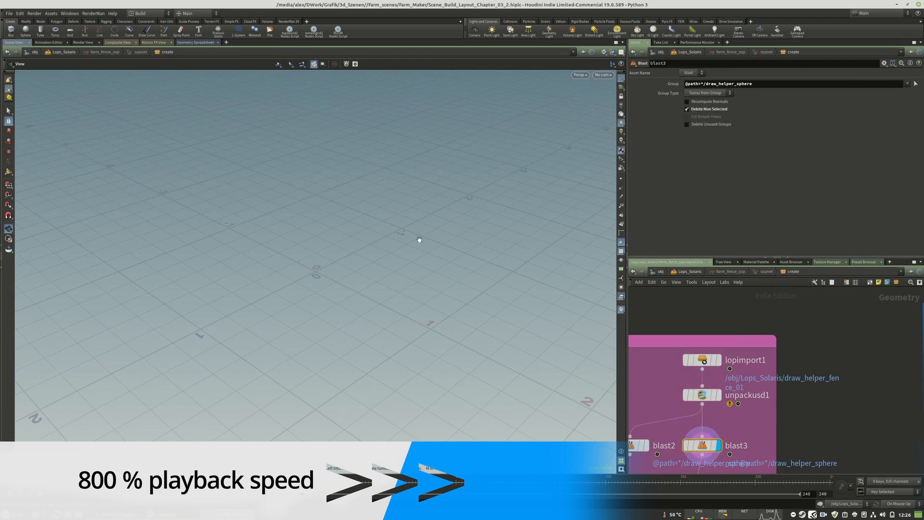
Check the output of the lopimport1 node, and return to the Lops_Solaris network
click(717, 360)
scroll(791, 352, down, 5)
scroll(768, 388, up, 5)
click(705, 373)
click(763, 304)
click(690, 271)
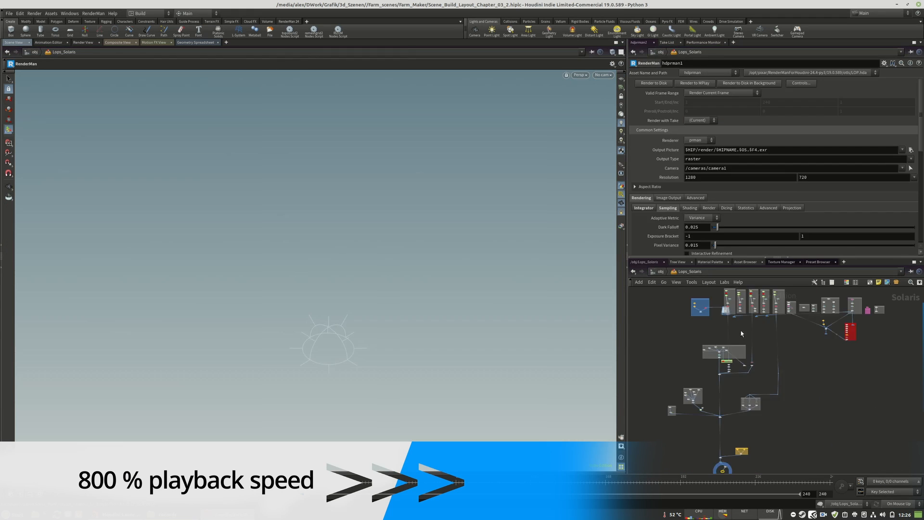
Display the output of the farm_fence_sop node in the Solaris network
scroll(769, 392, up, 6)
click(772, 396)
scroll(769, 393, down, 5)
scroll(738, 321, up, 5)
click(739, 322)
scroll(738, 323, down, 5)
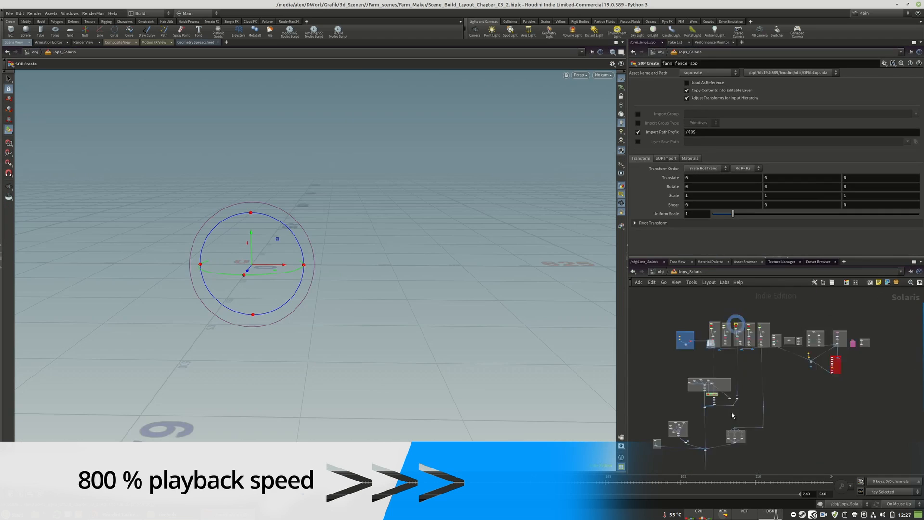
Display the merge9 node's output and inspect the road and fence in the viewport
scroll(735, 415, up, 6)
click(782, 384)
alt+drag(299, 269, 346, 280)
middle_drag(674, 414, 859, 344)
click(703, 410)
alt+drag(337, 270, 366, 298)
Leave the current scene, switch to the Houdini Launcher and launch Houdini 19.0.589
click(9, 14)
click(253, 40)
click(268, 49)
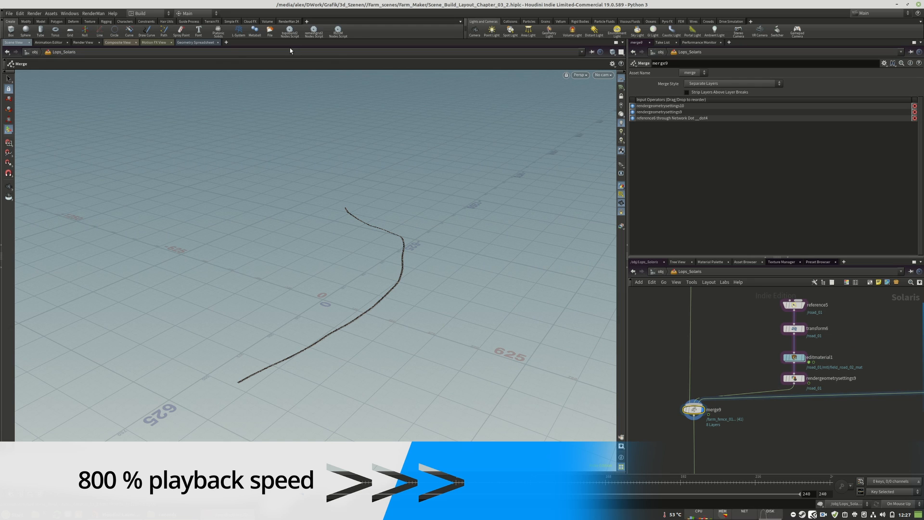
click(699, 514)
right_click(51, 260)
click(508, 298)
click(565, 248)
click(305, 23)
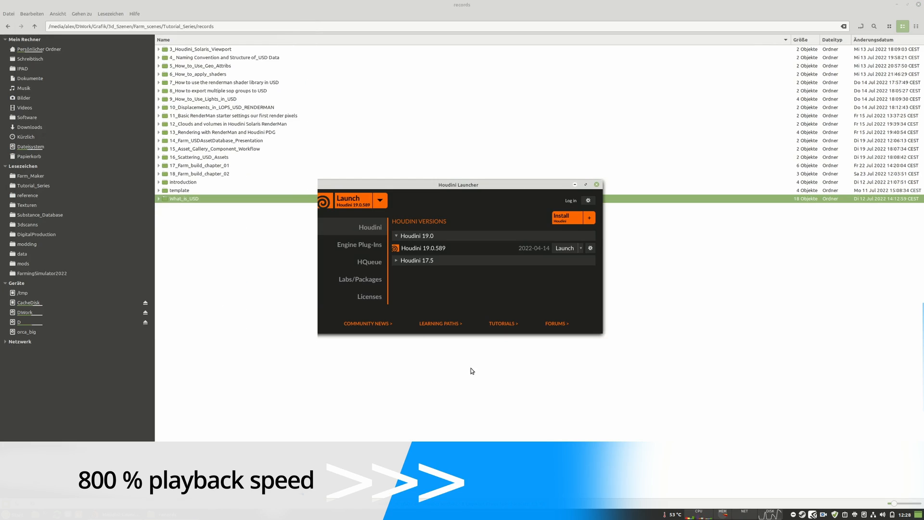
Open the scene file Scene_Build_Layout_Chapter_03_1.hiplc and dismiss the load warnings
click(10, 13)
click(17, 28)
click(25, 97)
double_click(114, 125)
double_click(104, 45)
scroll(178, 138, down, 5)
scroll(179, 140, down, 3)
click(145, 135)
click(227, 178)
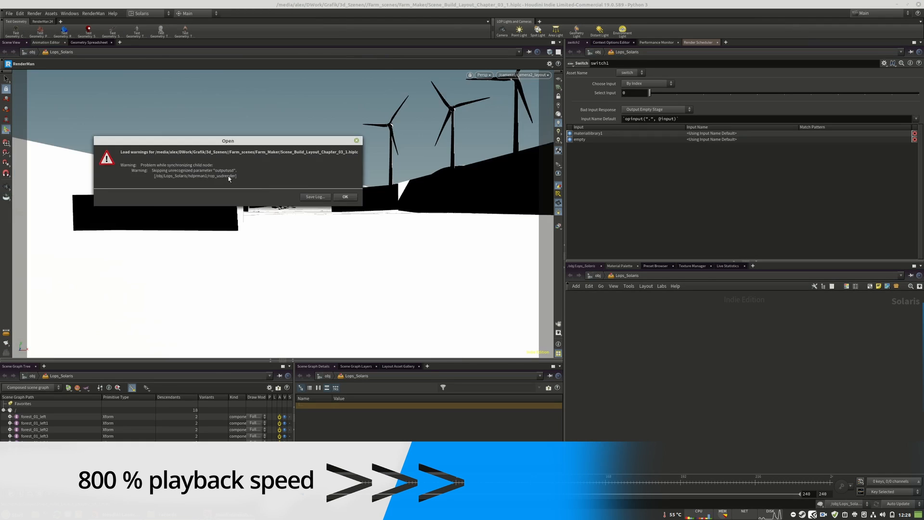
click(346, 196)
Add a Layout node beside the road building nodes and wire the upstream node into its input
key(h)
scroll(742, 368, up, 4)
key(Tab)
text(layout)
key(Return)
click(720, 398)
drag(617, 304, 720, 394)
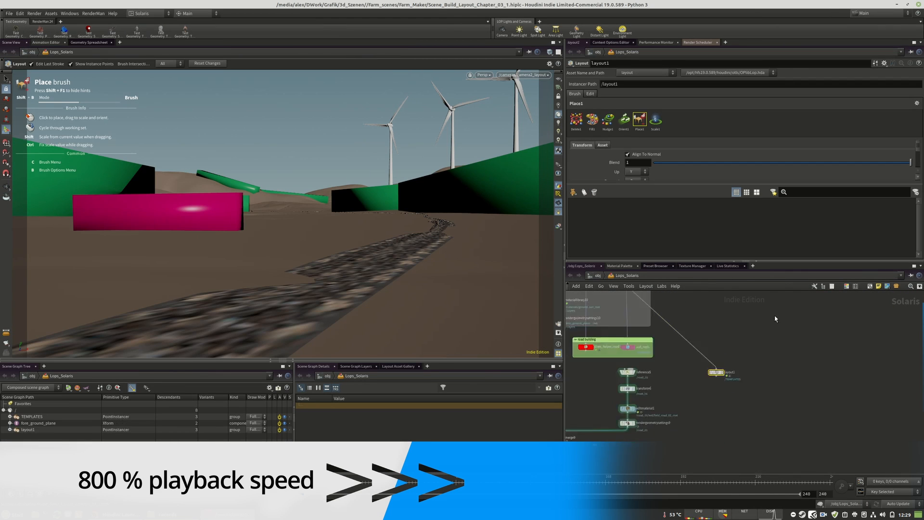
Rename the Layout node as draw_helper_farm_fence_01
scroll(734, 369, up, 3)
click(714, 373)
double_click(612, 84)
click(729, 373)
text(draw_helper_farm_fence_01)
key(Return)
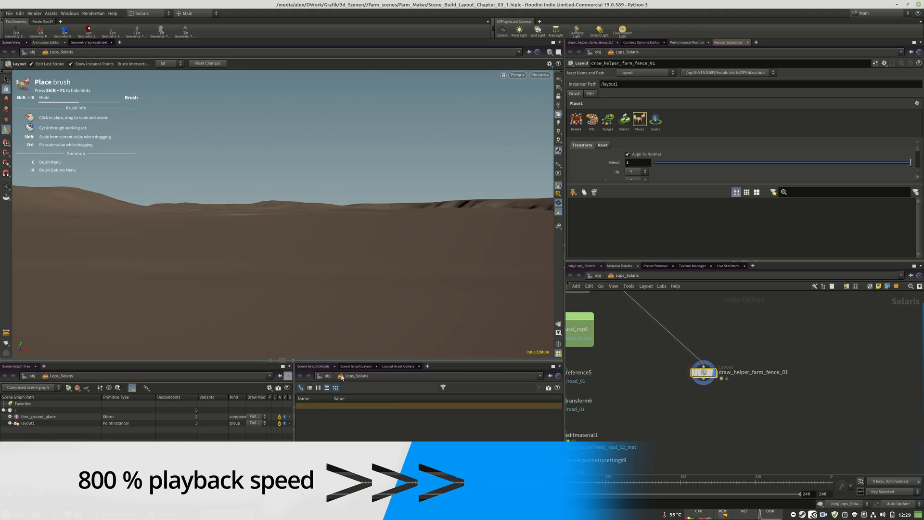
Add the draw helper sphere from the Layout Asset Gallery to the Layout node's assets and connect the node to the road's merge node
click(398, 366)
drag(309, 396, 591, 219)
scroll(743, 430, down, 4)
click(608, 431)
click(737, 377)
Switch the viewport to wireframe and place draw helper instances one after another along the road's edge
mouse_move(413, 311)
alt+mouse_down()
mouse_move(363, 340)
mouse_move(413, 311)
mouse_move(382, 297)
alt+mouse_up()
click(413, 311)
click(391, 291)
mouse_move(423, 271)
alt+mouse_down()
mouse_move(437, 202)
mouse_move(403, 232)
mouse_move(400, 192)
mouse_move(375, 217)
mouse_move(380, 174)
mouse_move(319, 218)
mouse_move(404, 178)
mouse_move(385, 156)
mouse_move(320, 240)
alt+mouse_up()
key(shift+w)
click(362, 194)
click(383, 167)
click(378, 150)
click(354, 184)
mouse_move(423, 132)
alt+mouse_down()
mouse_move(347, 165)
mouse_move(294, 173)
alt+mouse_up()
click(290, 168)
alt+drag(308, 140, 402, 157)
scroll(793, 370, up, 4)
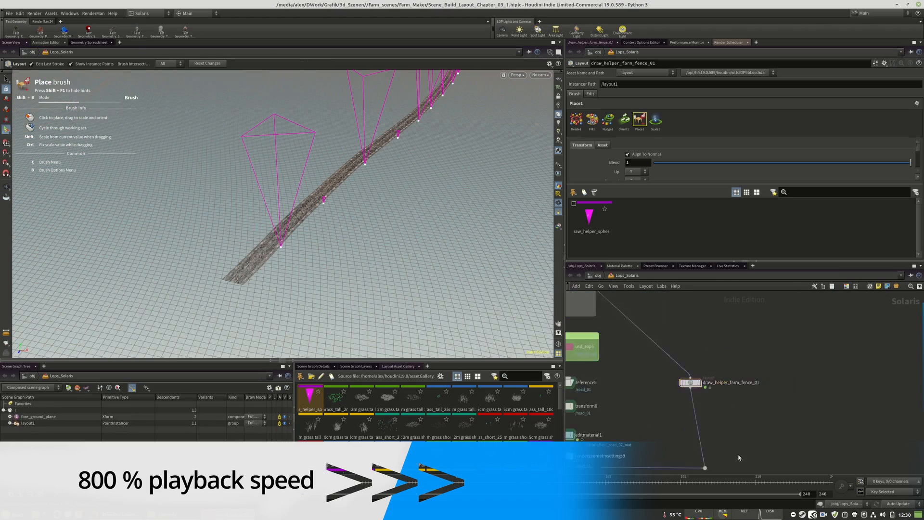
Add a USD ROP node and set its output file to farm_fence_01.usd in the chapter_03 caches folder
scroll(738, 456, down, 6)
key(Tab)
text(usd)
key(Return)
click(908, 139)
double_click(755, 92)
double_click(755, 95)
text(farm_fence_01.usd)
click(878, 222)
Try to add a Component Geometry node to the network
scroll(759, 440, up, 3)
scroll(753, 392, up, 4)
key(Tab)
text(component geo)
key(Return)
click(710, 381)
Set the draw helper selection of the farm_fence_draw_control node to /obj/Lops_Solaris/draw_helper_farm_fence_01
scroll(710, 381, down, 5)
scroll(761, 345, up, 3)
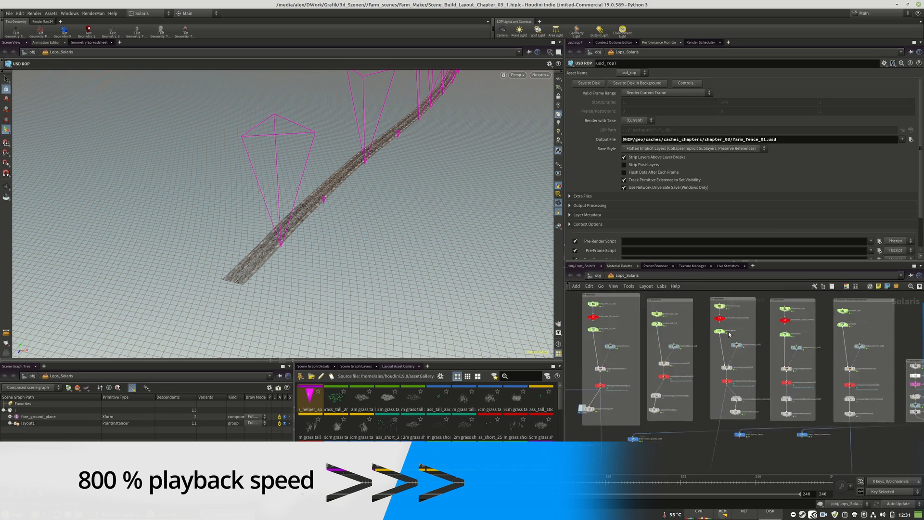
scroll(730, 327, up, 5)
middle_drag(734, 332, 721, 364)
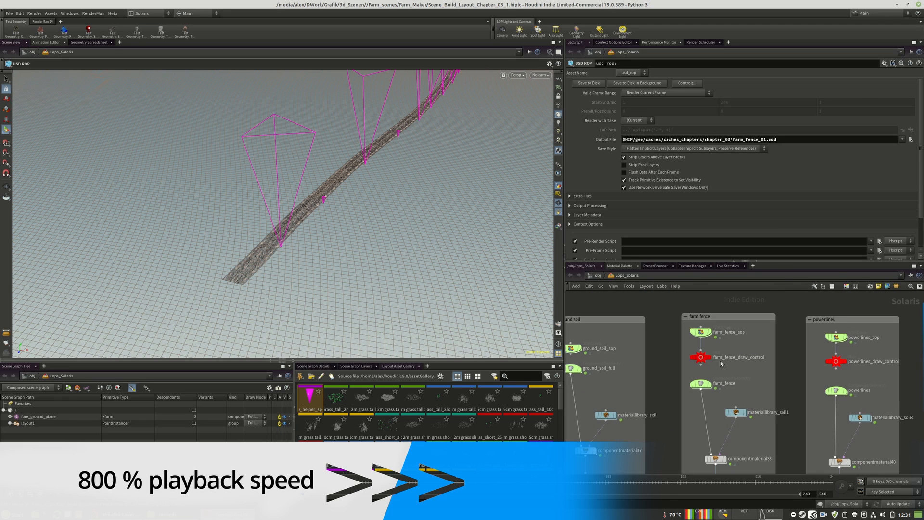
click(726, 359)
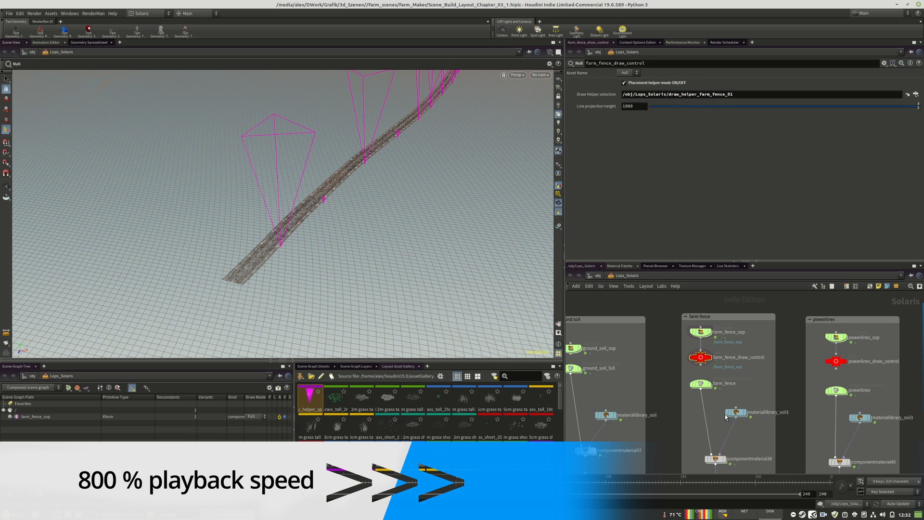
Place the usd_rop7 node beside the draw_helper_farm_fence_01 node
scroll(726, 400, down, 5)
scroll(674, 409, up, 4)
drag(747, 366, 748, 392)
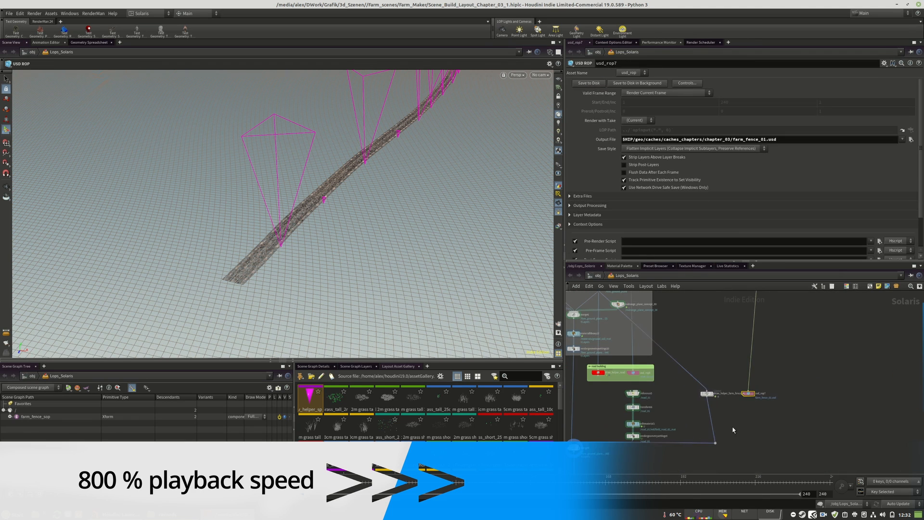
Duplicate the road reference node, setting its primitive path to /farm_fence_01 and its reference file to the cached farm_fence_01.usd
scroll(634, 390, up, 2)
click(633, 388)
key(ctrl+c)
key(ctrl+v)
double_click(634, 94)
text(farm_fence_01)
key(Return)
click(906, 228)
Connect the fence reference to the scene merge and view the hdprman1 output through the camera2_layout camera
middle_drag(840, 442, 835, 398)
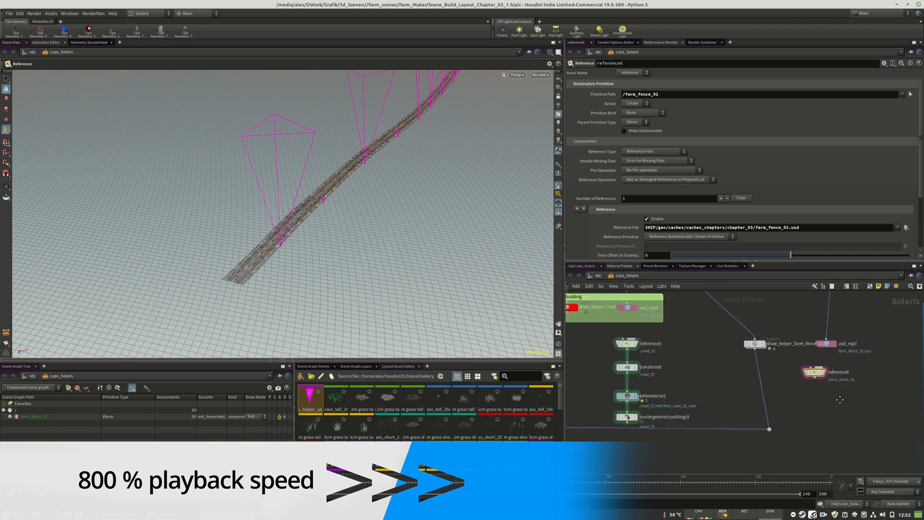
scroll(813, 385, down, 1)
drag(838, 361, 597, 406)
scroll(683, 375, down, 4)
scroll(727, 424, up, 5)
click(736, 433)
alt+drag(385, 270, 443, 213)
scroll(443, 212, down, 4)
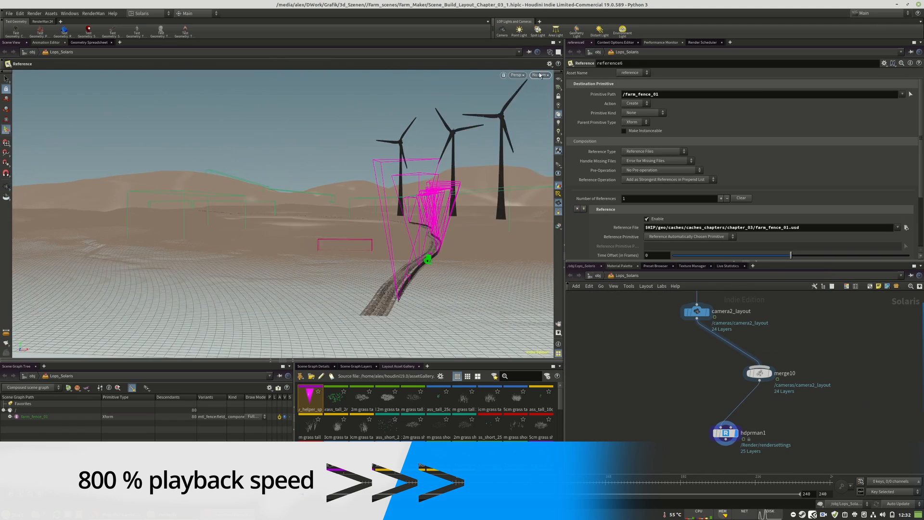
click(540, 75)
click(509, 187)
Insert a Transform node below the fence reference, target /farm_fence_01 and shift the fence about 1.08 along X
scroll(722, 386, down, 5)
scroll(745, 407, up, 4)
key(Tab)
text(transform)
key(Return)
click(748, 405)
triple_click(643, 85)
text(/farm_fence_01)
drag(419, 216, 427, 216)
drag(749, 406, 753, 375)
scroll(837, 421, down, 5)
key(y)
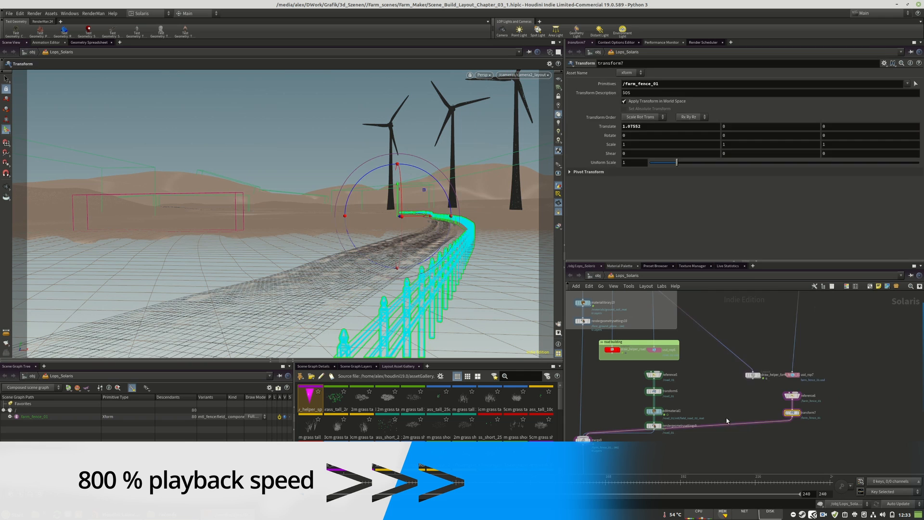
Enclose the fence helper, USD ROP, reference and transform nodes in a network box and render the viewport with RenderMan
drag(726, 421, 826, 362)
key(shift+o)
click(482, 75)
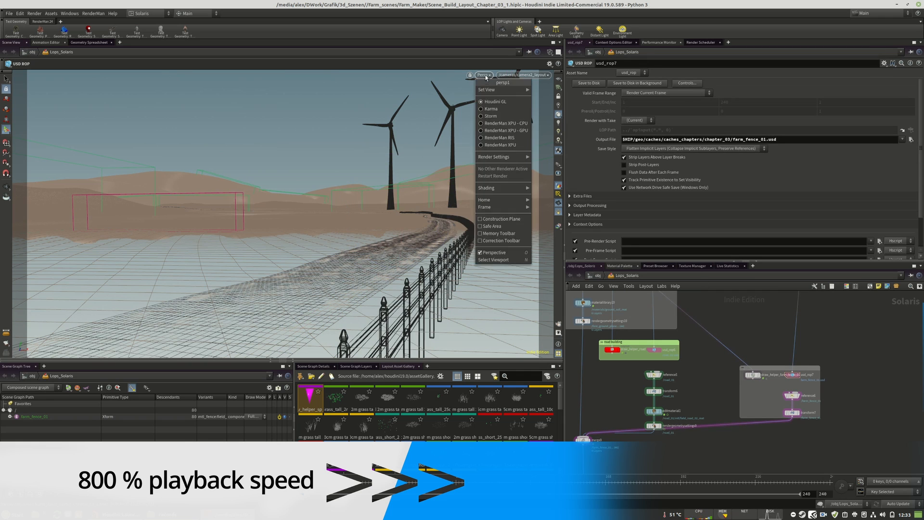
click(495, 113)
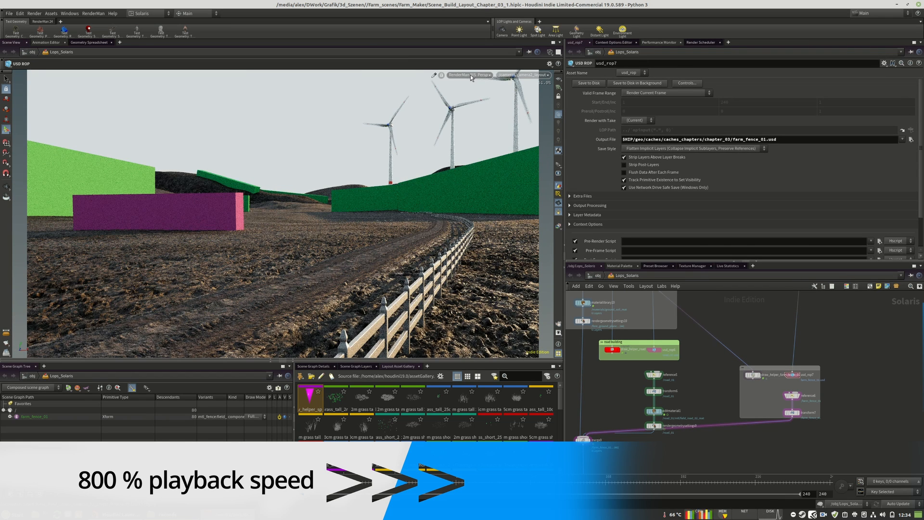
Try X translations of 0.25 and -1.25 on the fence transform, settling on -3.25
click(475, 214)
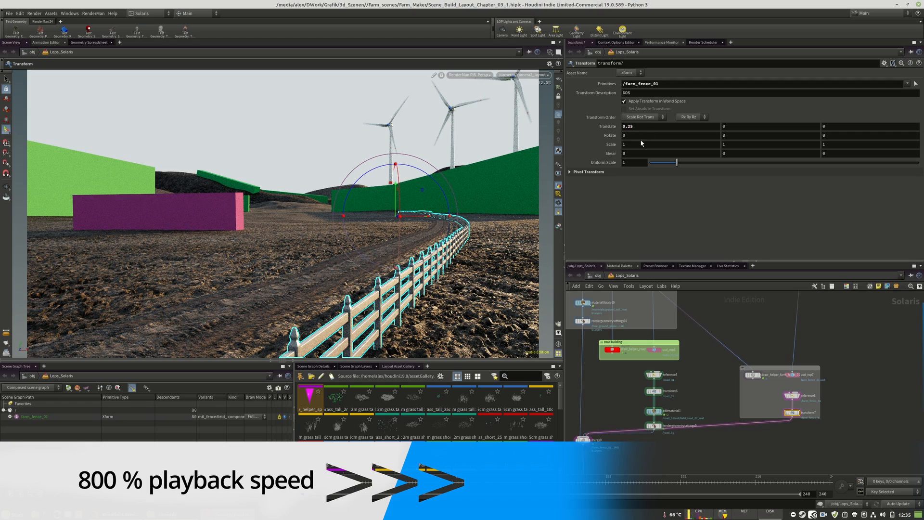
double_click(641, 126)
text(0.25)
key(Return)
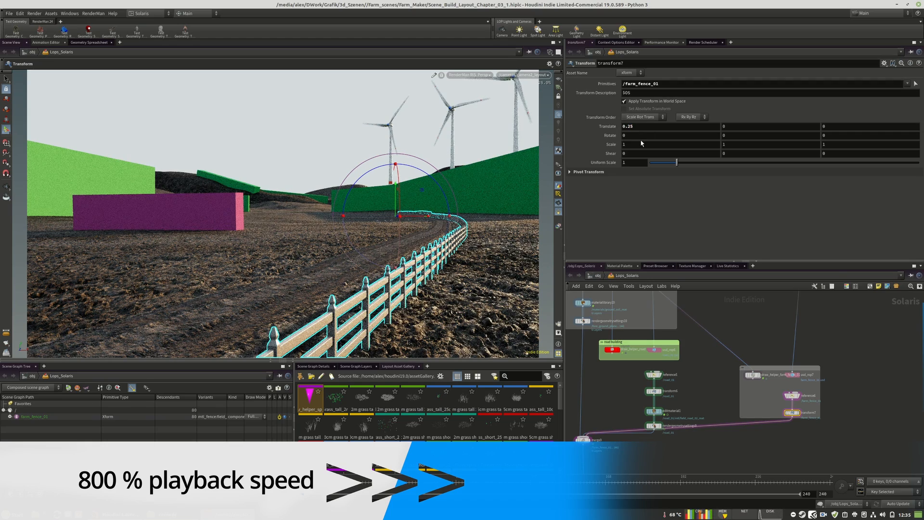
double_click(628, 127)
text(-1.25)
key(Return)
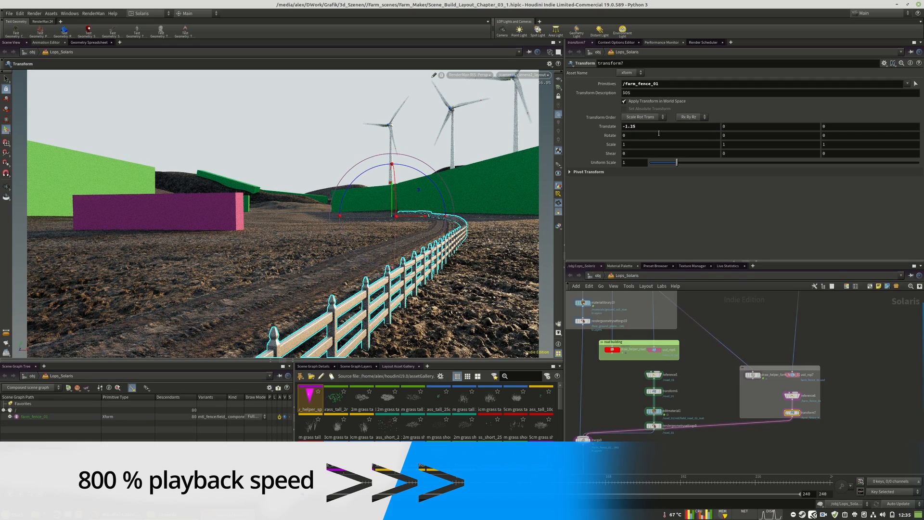
double_click(631, 126)
text(-3.25)
key(Return)
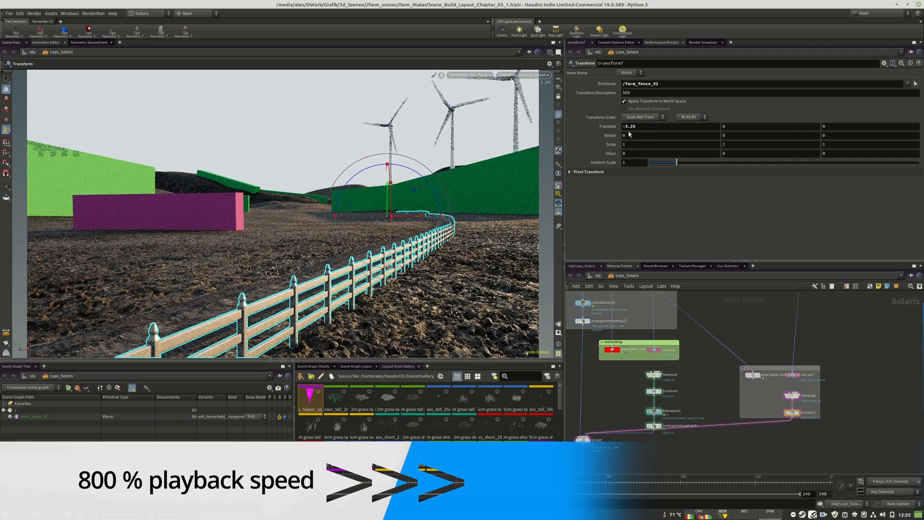
Switch the viewport back to Houdini GL and activate the draw_helper_farm_fence_01 layout for editing
click(470, 74)
click(466, 103)
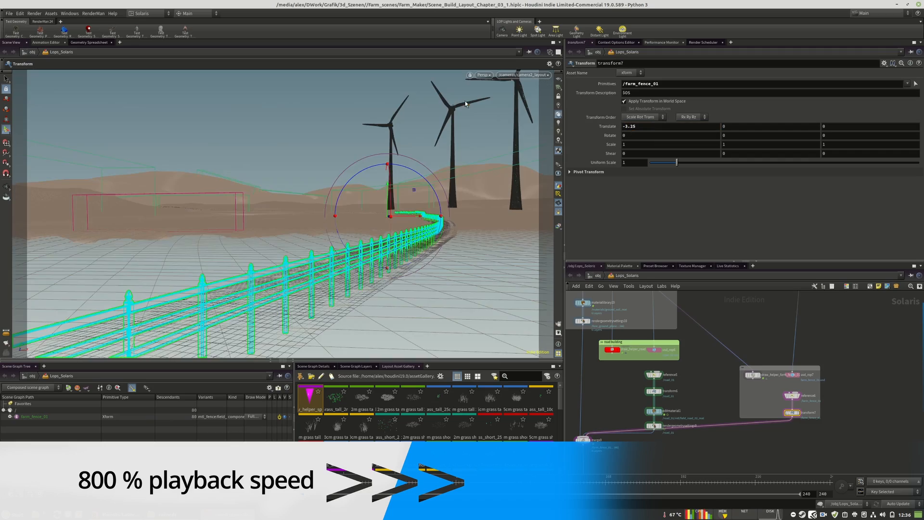
click(752, 374)
key(Return)
scroll(741, 401, up, 3)
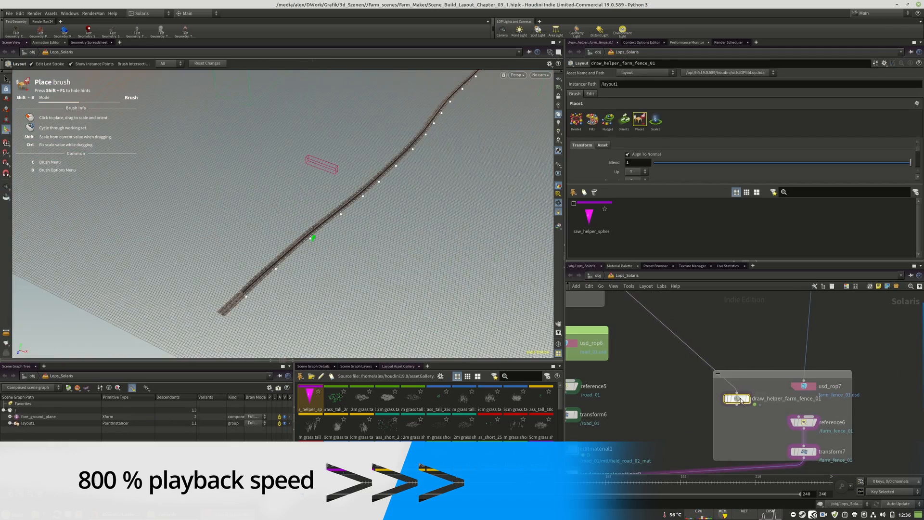
Nudge the fence helper points farther away from the road with the Nudge brush
click(608, 119)
mouse_move(279, 289)
alt+mouse_down()
mouse_move(308, 250)
mouse_move(324, 176)
alt+mouse_up()
scroll(323, 149, down, 6)
mouse_move(310, 248)
alt+mouse_down()
mouse_move(392, 190)
mouse_move(396, 208)
mouse_move(362, 185)
alt+mouse_up()
alt+drag(355, 130, 355, 153)
alt+right_drag(357, 137, 388, 150)
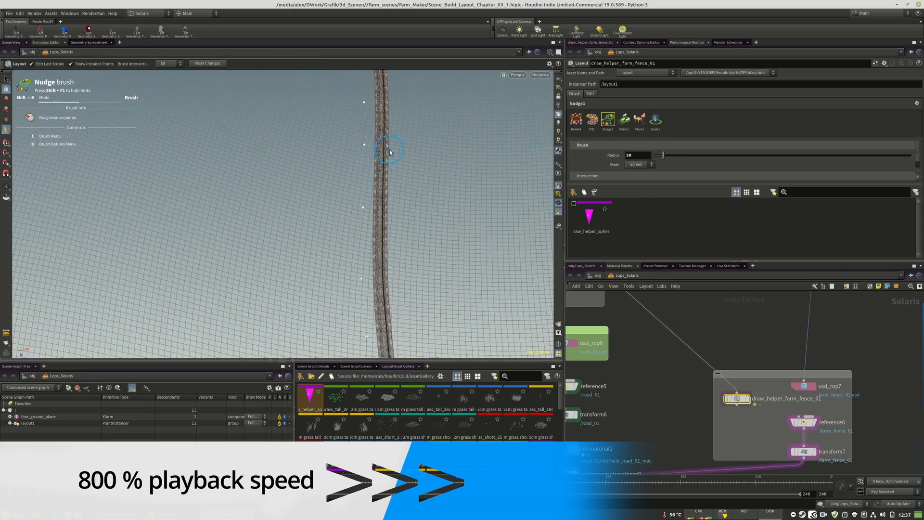
alt+drag(356, 212, 419, 252)
drag(365, 145, 352, 148)
mouse_move(353, 147)
alt+right_down()
mouse_move(258, 196)
mouse_move(241, 192)
alt+right_up()
drag(413, 233, 380, 246)
drag(380, 212, 377, 210)
alt+right_drag(353, 178, 386, 207)
alt+drag(385, 207, 357, 276)
mouse_move(357, 276)
alt+middle_down()
mouse_move(348, 226)
mouse_move(354, 284)
alt+middle_up()
middle_drag(770, 346, 760, 333)
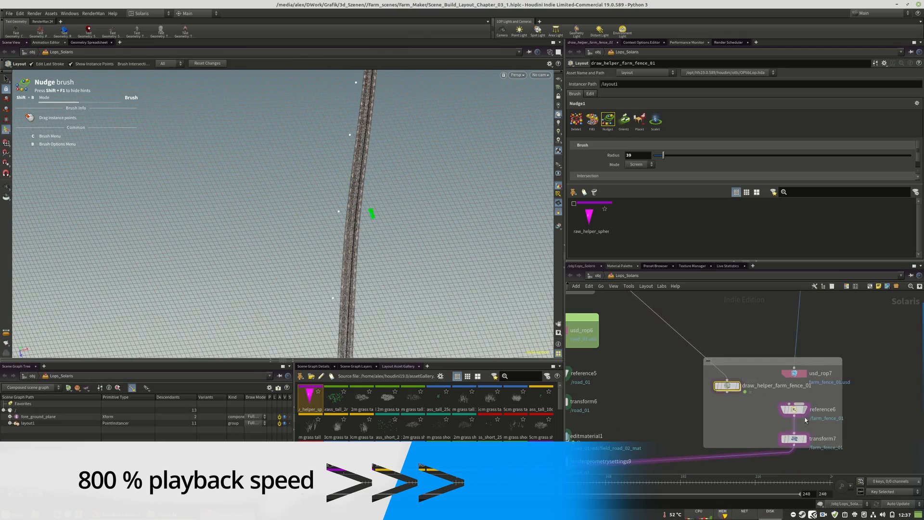
Bypass the transform7 node and save the updated fence to disk from usd_rop7
click(784, 439)
click(794, 374)
click(597, 84)
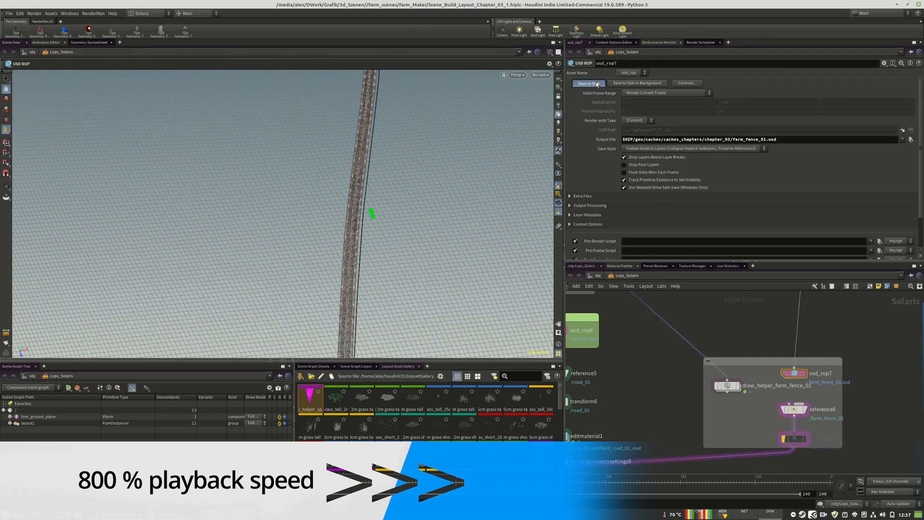
click(794, 409)
Inspect the brush nodes inside draw_helper_farm_fence_01 and return to the Lops_Solaris network
alt+right_drag(351, 207, 305, 227)
alt+drag(305, 226, 294, 173)
scroll(771, 434, down, 3)
double_click(746, 409)
scroll(729, 409, up, 4)
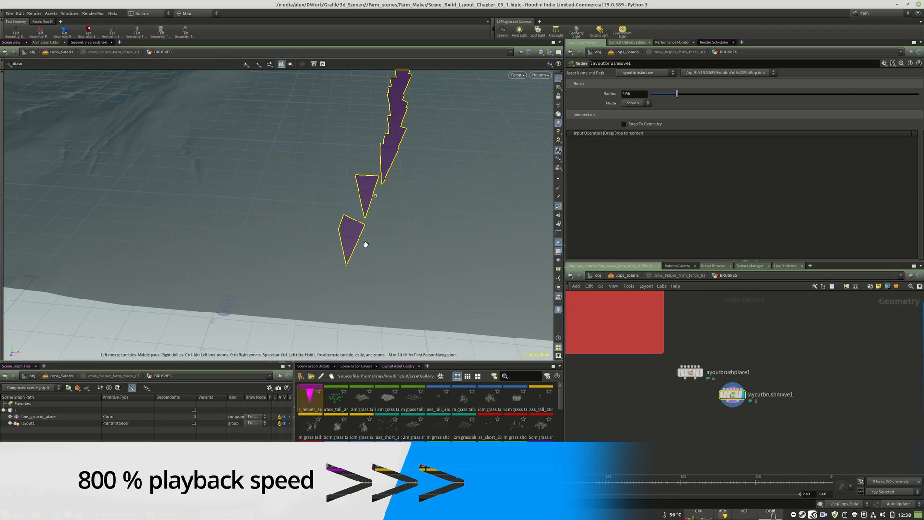
click(627, 275)
scroll(774, 338, up, 4)
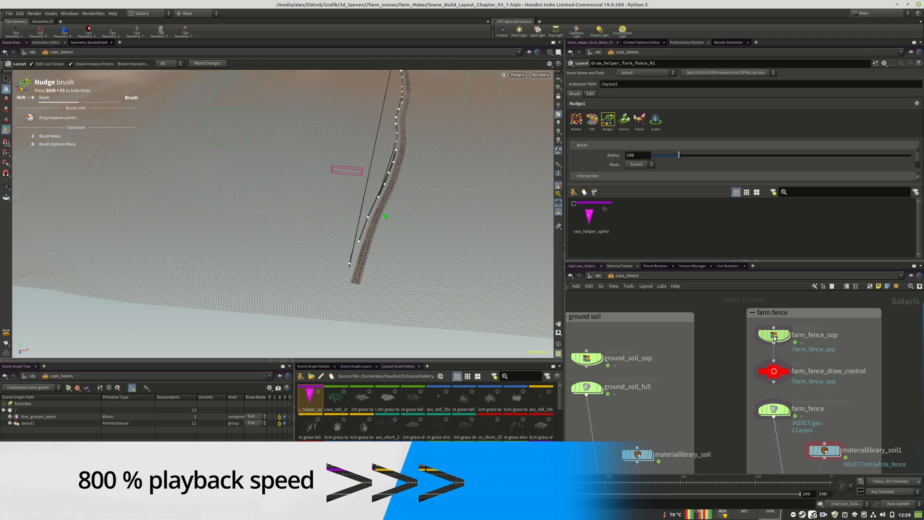
Open the geometry network inside farm_fence_sop at its lopimport1 node and switch to the Build desktop
double_click(774, 338)
scroll(754, 313, up, 6)
middle_drag(753, 313, 766, 412)
scroll(705, 363, up, 4)
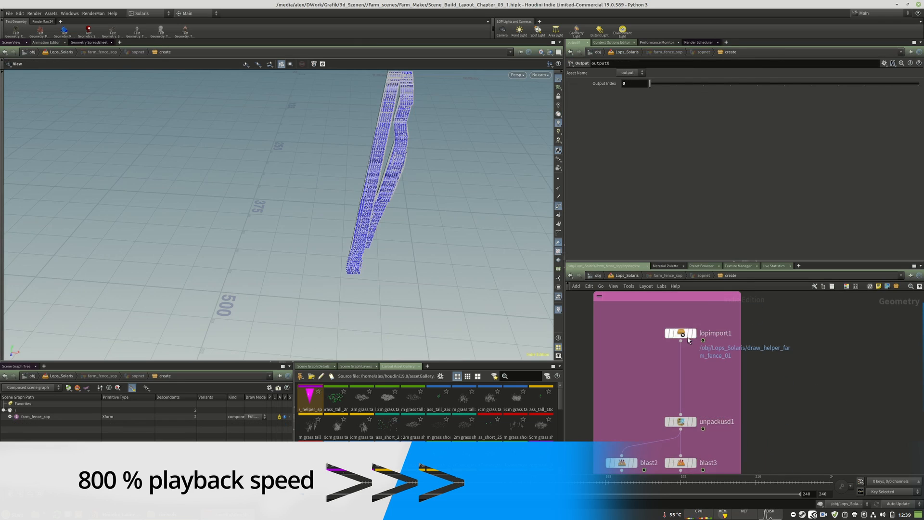
click(694, 333)
click(148, 14)
click(143, 31)
Display the foreach_end4 result with its points and point numbers shown
scroll(749, 452, up, 4)
scroll(722, 337, up, 4)
mouse_move(741, 328)
middle_down()
mouse_move(751, 433)
mouse_move(742, 313)
middle_up()
scroll(489, 264, down, 8)
click(718, 379)
click(722, 409)
scroll(337, 270, up, 4)
click(729, 374)
click(621, 179)
click(621, 206)
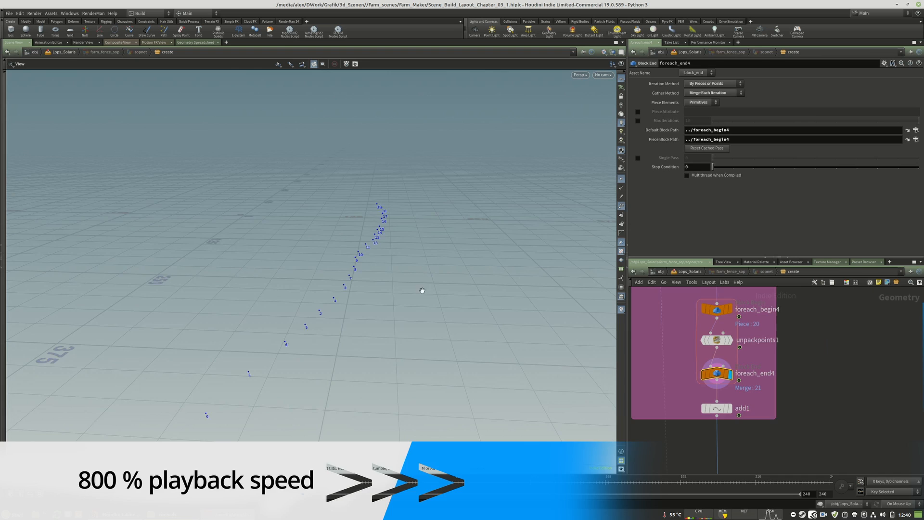
Make room below foreach_end4 and insert a Sort node between it and add1, displaying the sorted result
scroll(717, 393, up, 3)
drag(716, 416, 716, 456)
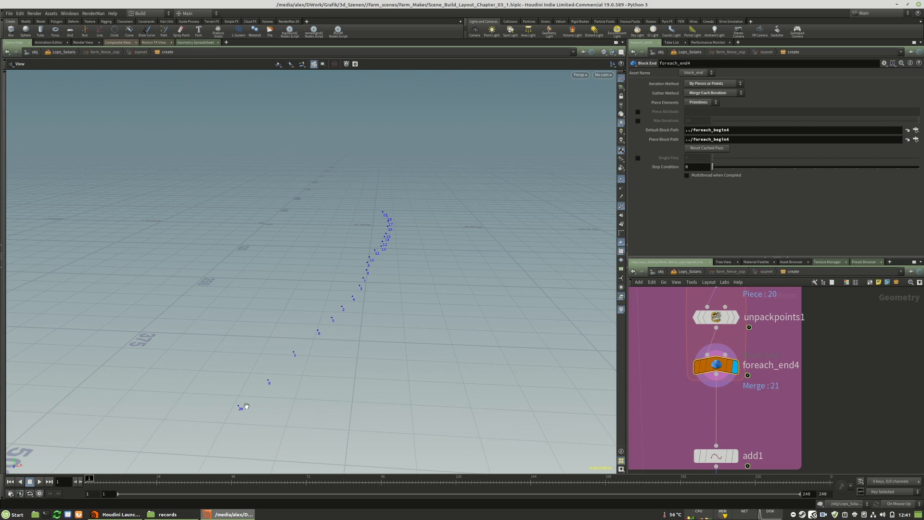
middle_drag(743, 417, 753, 377)
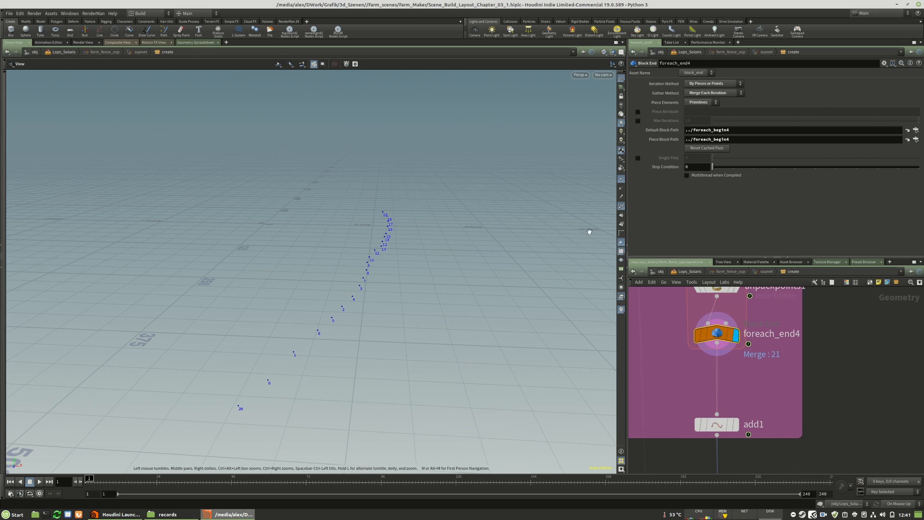
drag(389, 309, 580, 246)
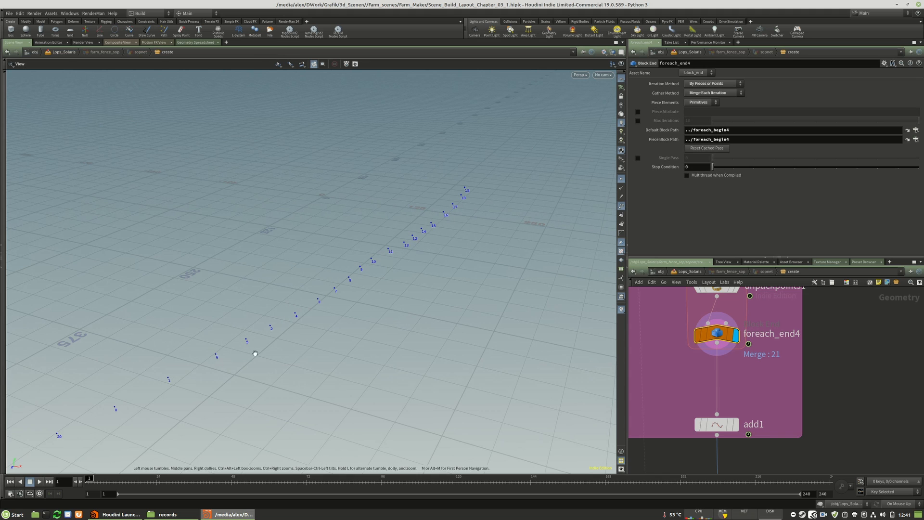
middle_drag(205, 405, 457, 196)
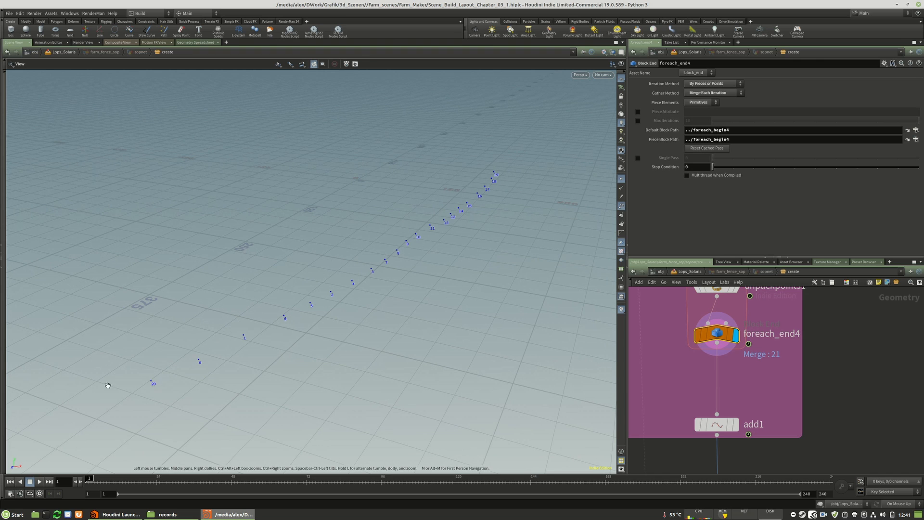
click(3, 86)
key(Tab)
text(sort)
click(815, 202)
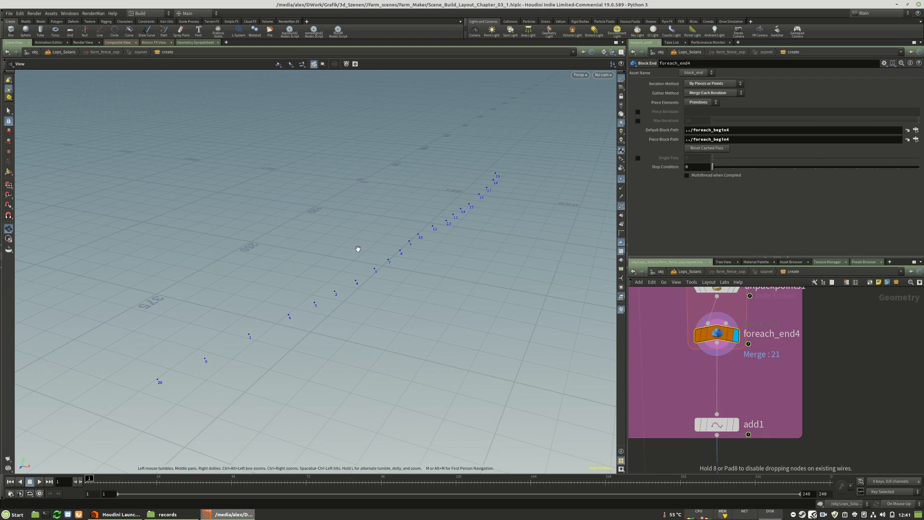
click(672, 394)
drag(692, 394, 739, 383)
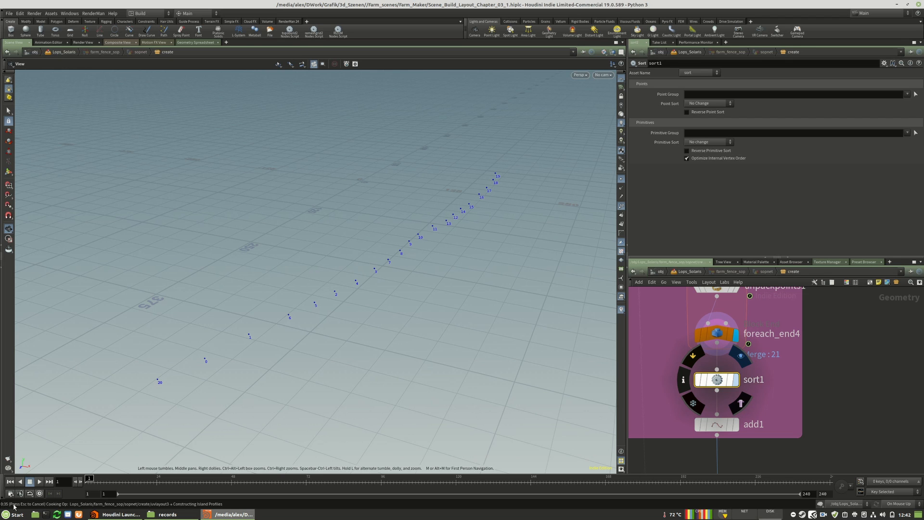
Bypass the uvlayout3, attribdelete1 and name1 nodes below merge1 and set the update mode to On Mouse Up
scroll(738, 432, down, 6)
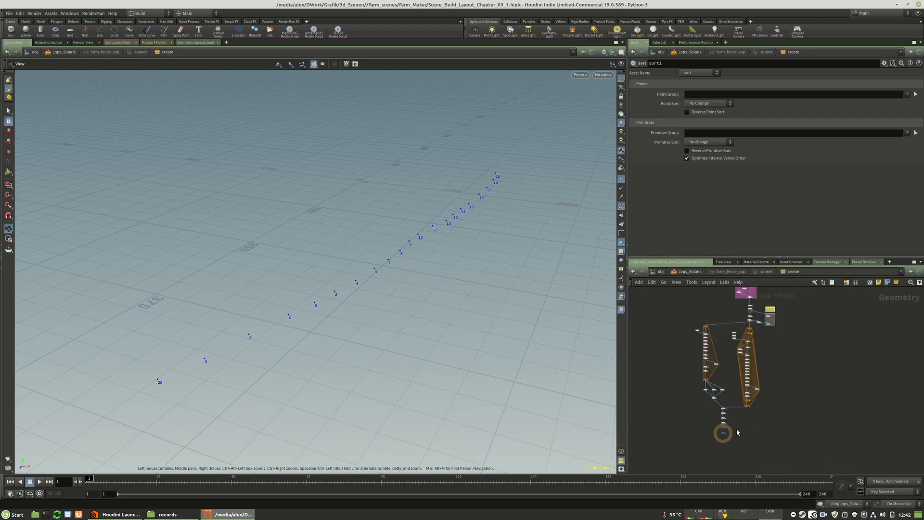
scroll(729, 421, up, 5)
middle_drag(729, 366, 754, 385)
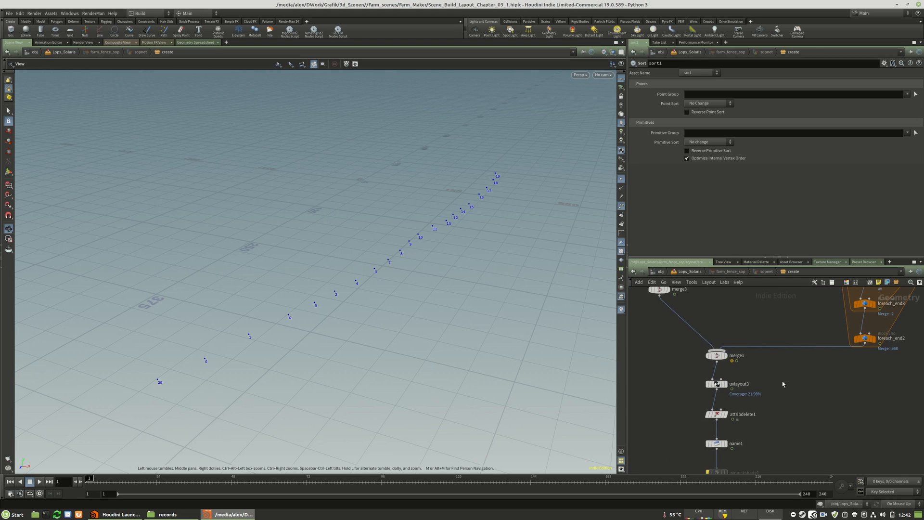
middle_drag(776, 426, 797, 393)
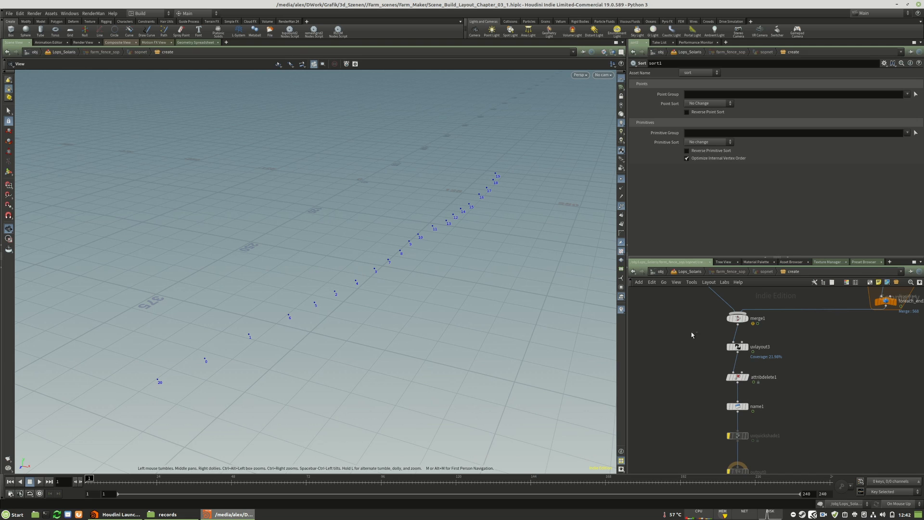
drag(700, 332, 763, 442)
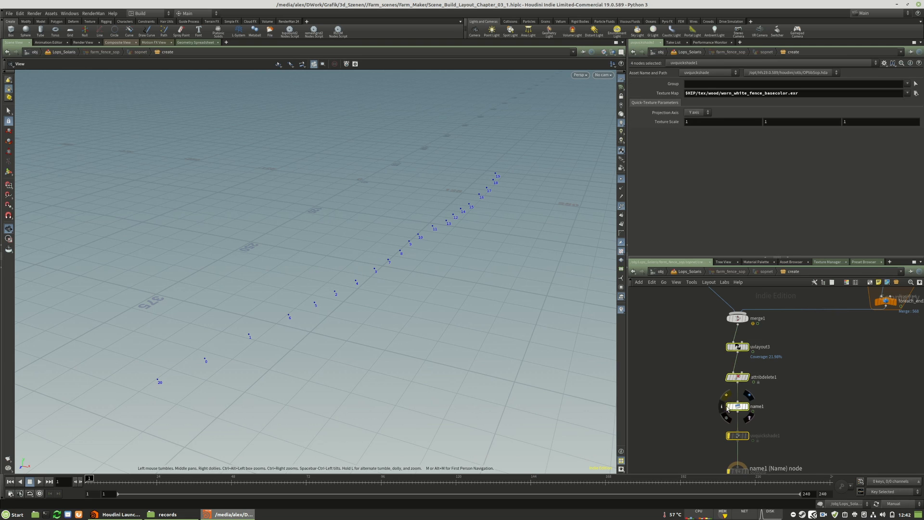
click(729, 407)
click(822, 410)
click(900, 504)
click(900, 491)
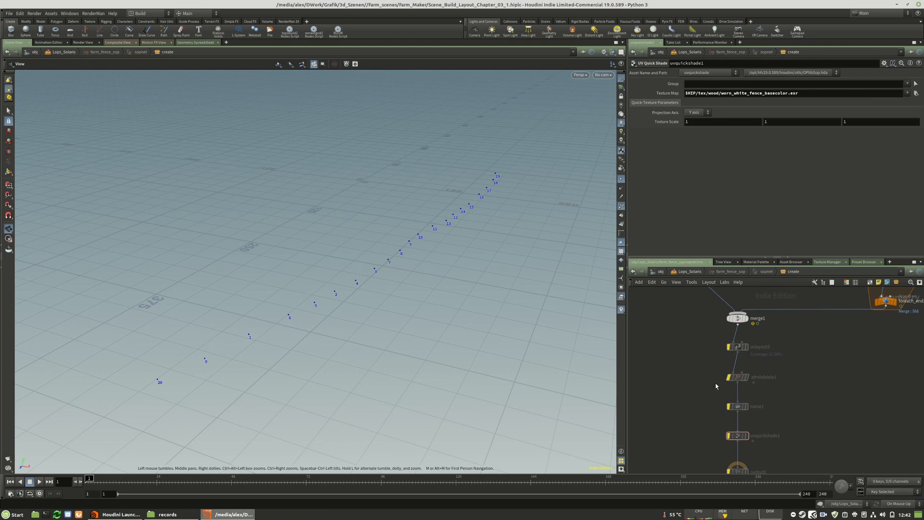
Look over the rail, transform and ray projection branches of the fence network and return to the sort1 node
scroll(739, 458, down, 7)
scroll(725, 375, up, 6)
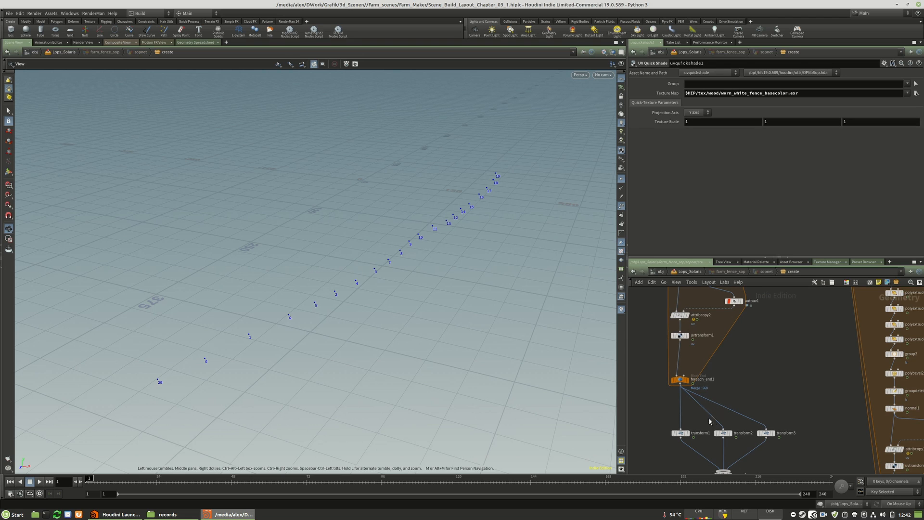
scroll(710, 399, down, 4)
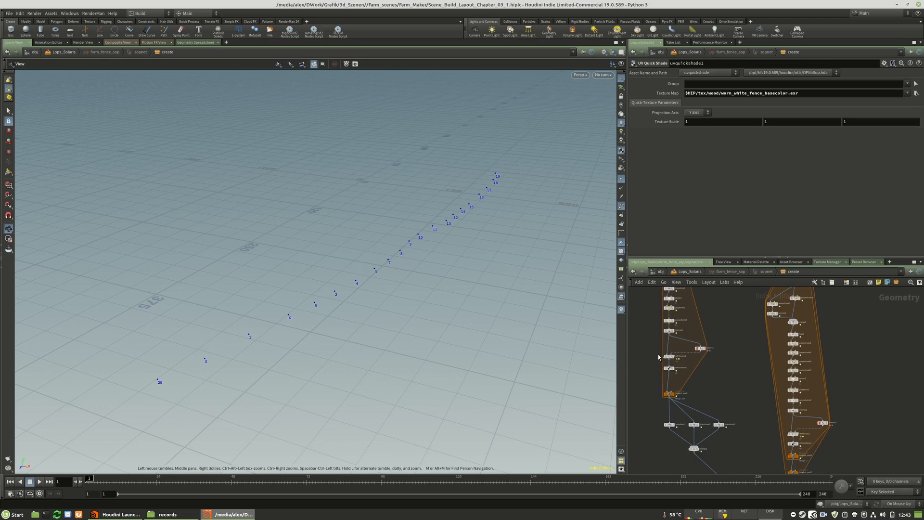
scroll(821, 442, up, 6)
scroll(800, 448, down, 6)
scroll(752, 423, up, 8)
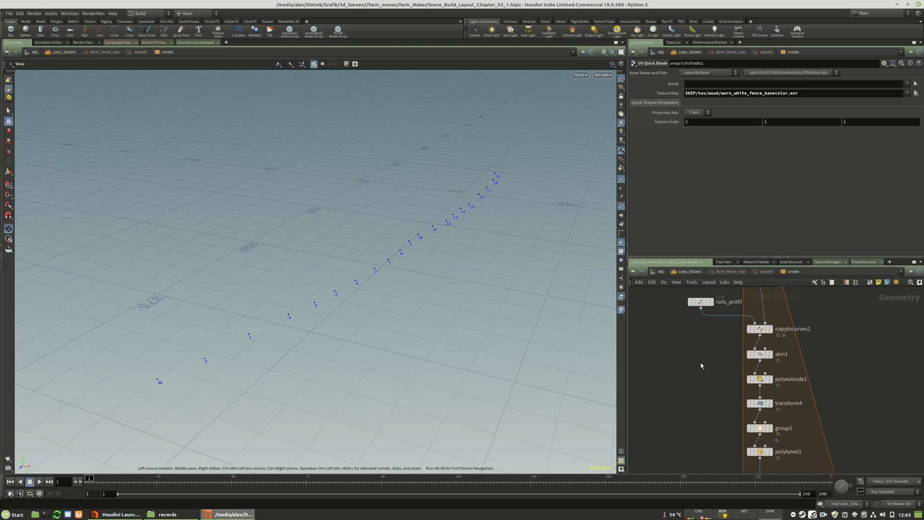
scroll(675, 364, down, 6)
middle_drag(869, 368, 852, 443)
scroll(765, 305, up, 6)
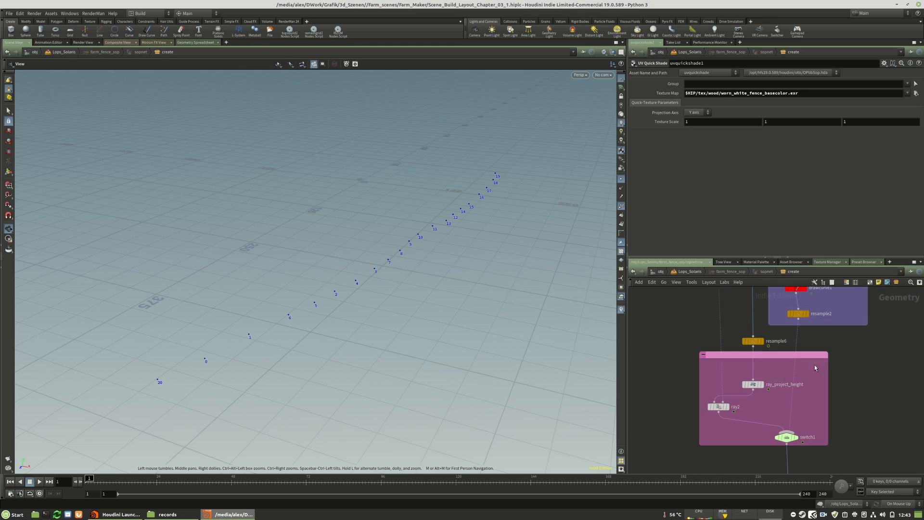
middle_drag(778, 394, 746, 475)
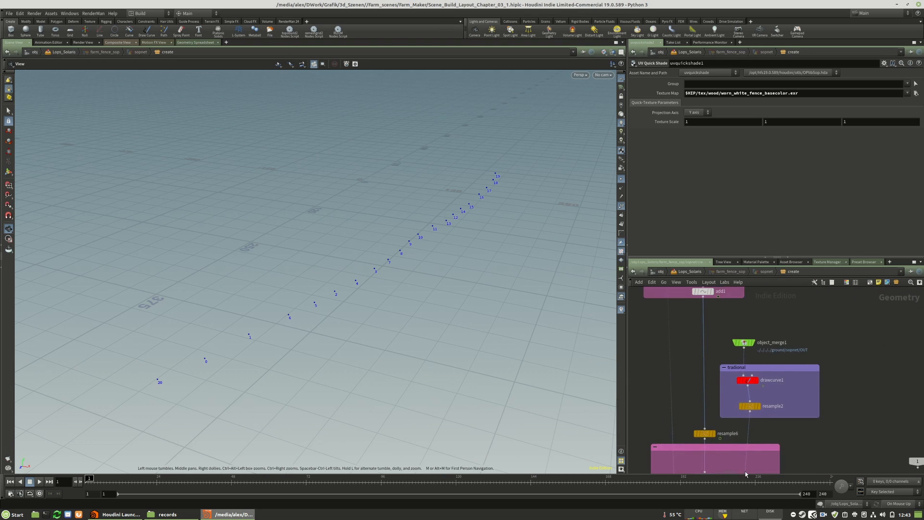
scroll(745, 468, down, 5)
scroll(718, 385, up, 9)
click(760, 383)
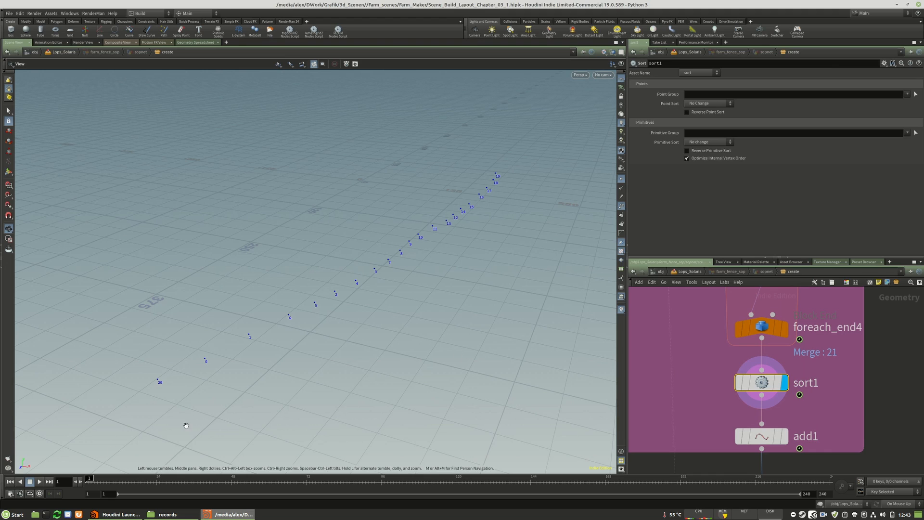
Sort the points by Z with reverse point sort enabled in sort1, and display the add1 curve
click(705, 104)
click(702, 140)
click(716, 113)
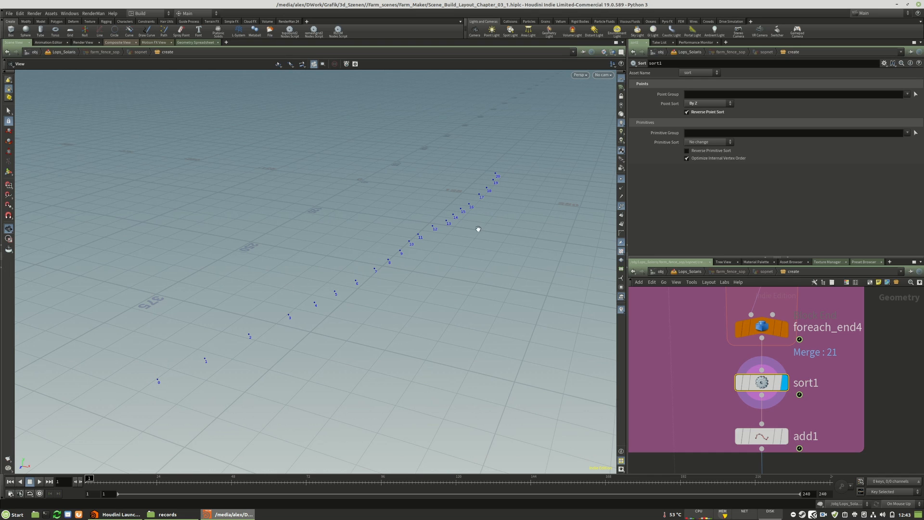
middle_drag(815, 427, 811, 383)
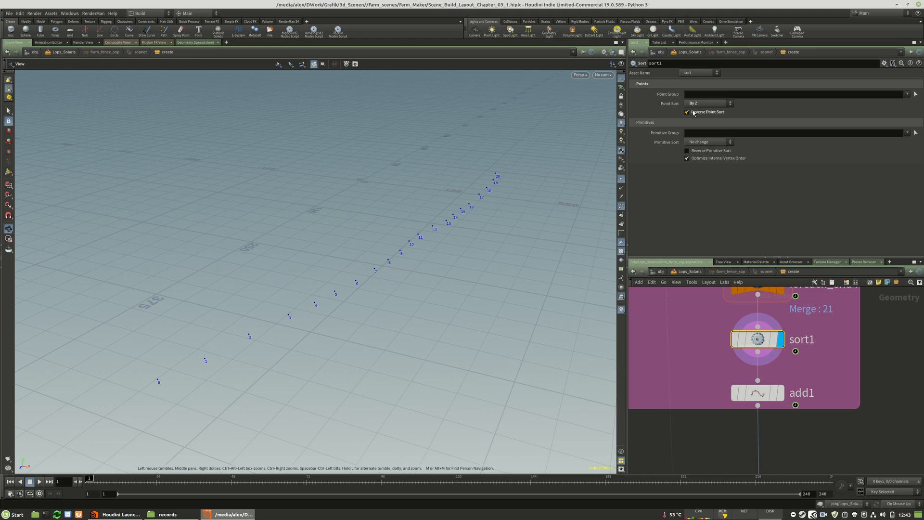
scroll(770, 367, down, 5)
click(776, 363)
Display the output0 result below merge1 and examine the posts and rails at the near end of the fence
scroll(770, 366, down, 3)
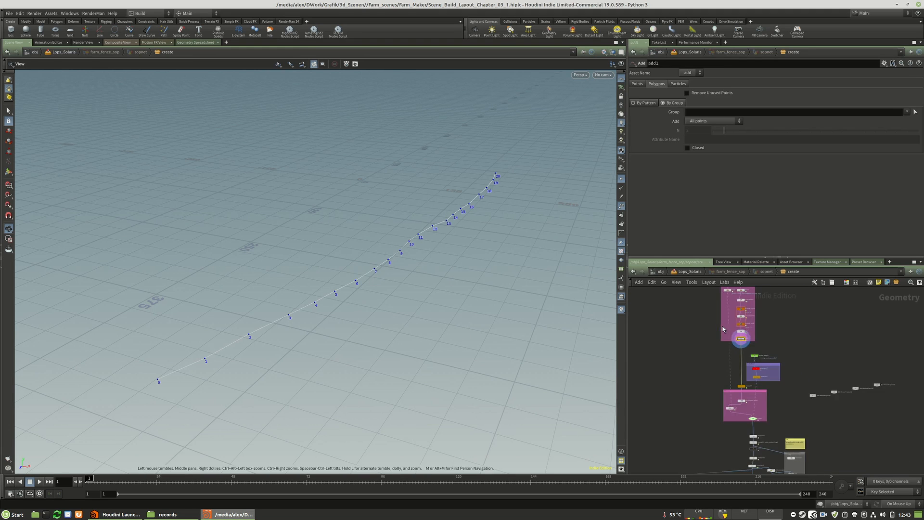
middle_drag(762, 446, 794, 448)
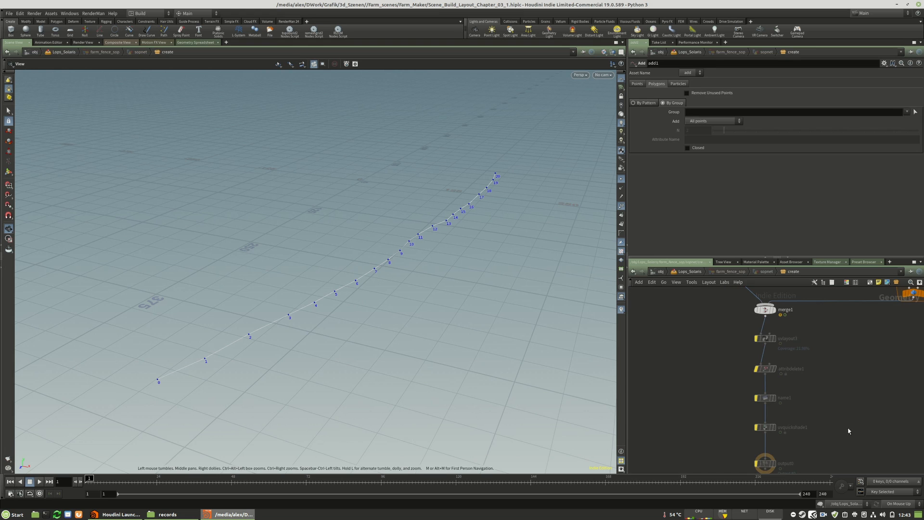
scroll(785, 459, up, 4)
click(785, 462)
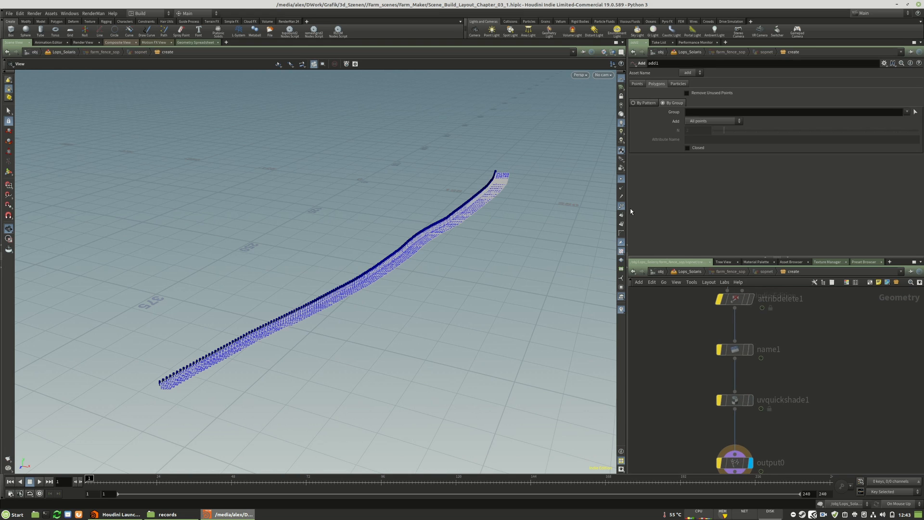
scroll(295, 353, up, 6)
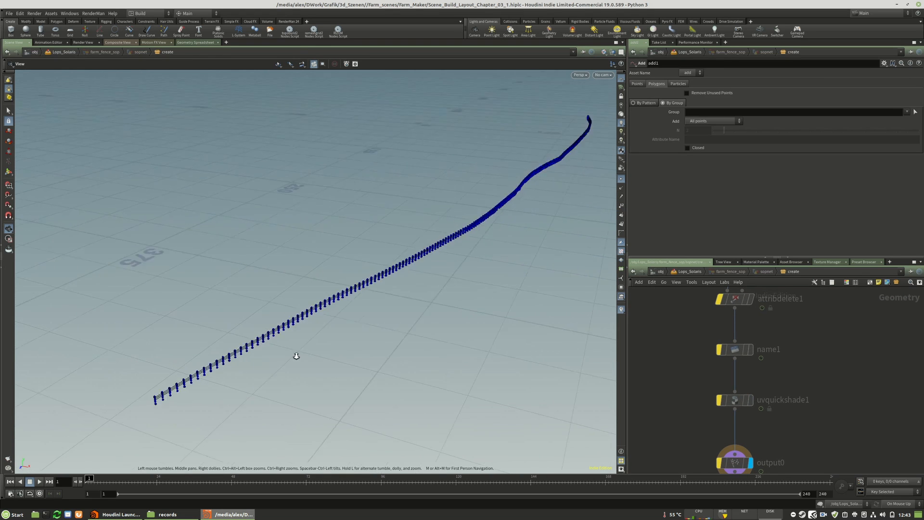
scroll(337, 339, down, 3)
scroll(298, 321, up, 5)
scroll(292, 327, down, 2)
scroll(292, 327, down, 2)
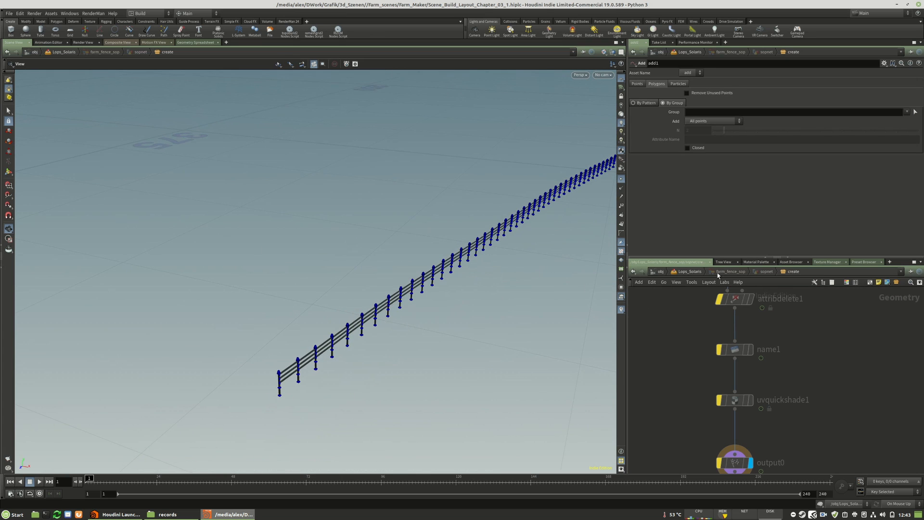
Return to the Lops_Solaris network and save usd_rop7 to disk as farm_fence_01.usd
click(690, 272)
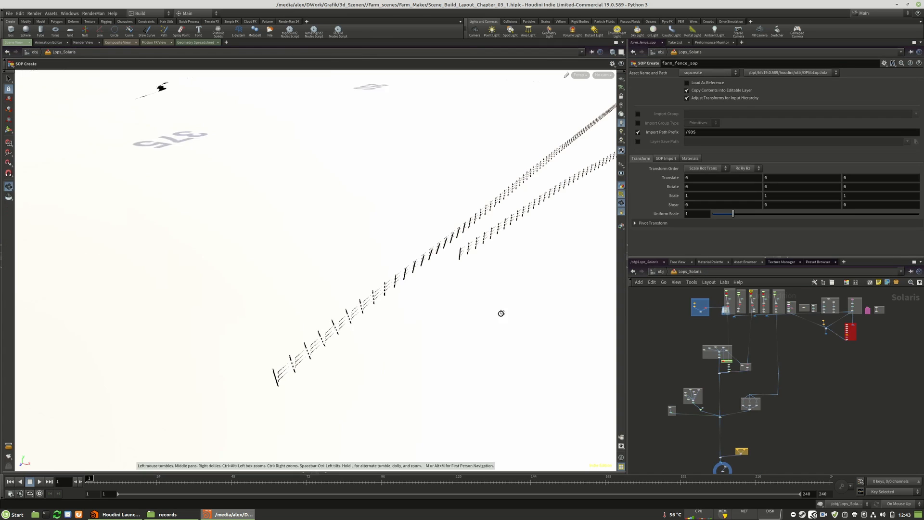
scroll(744, 430, up, 5)
scroll(750, 432, down, 4)
scroll(749, 375, up, 9)
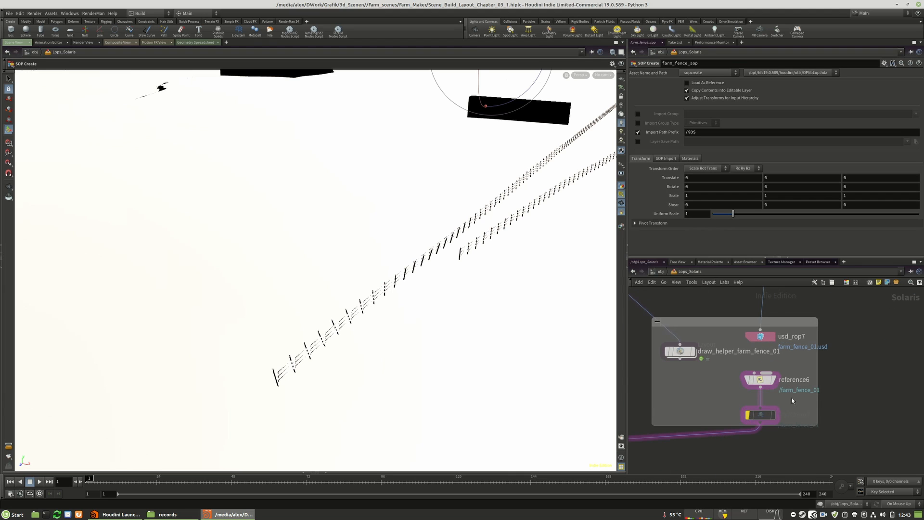
click(761, 336)
click(661, 83)
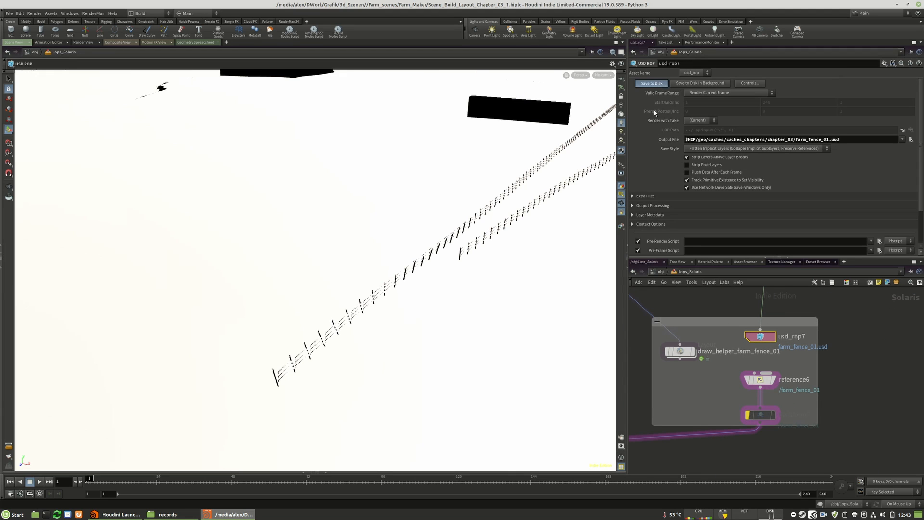
Reload farm_fence_01.usd in the reference6 node and change the viewport lighting mode so the scene is shown shaded
click(760, 380)
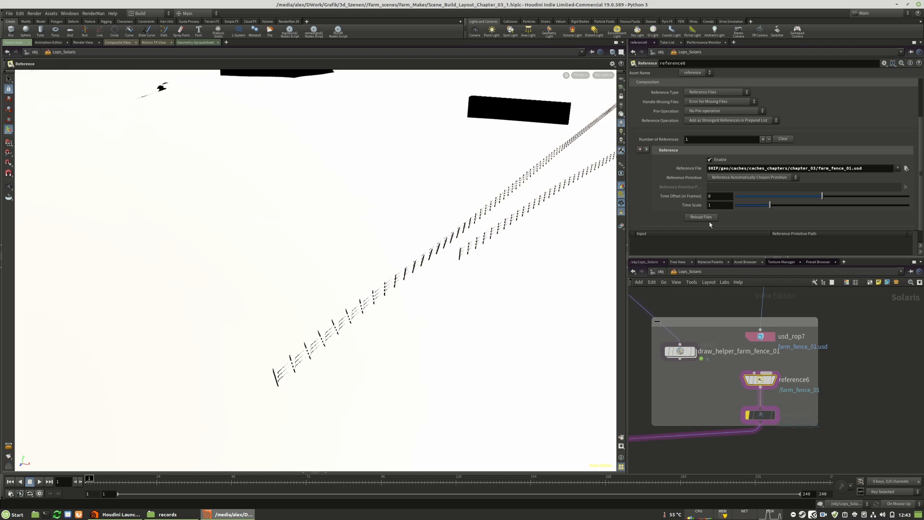
scroll(851, 346, down, 6)
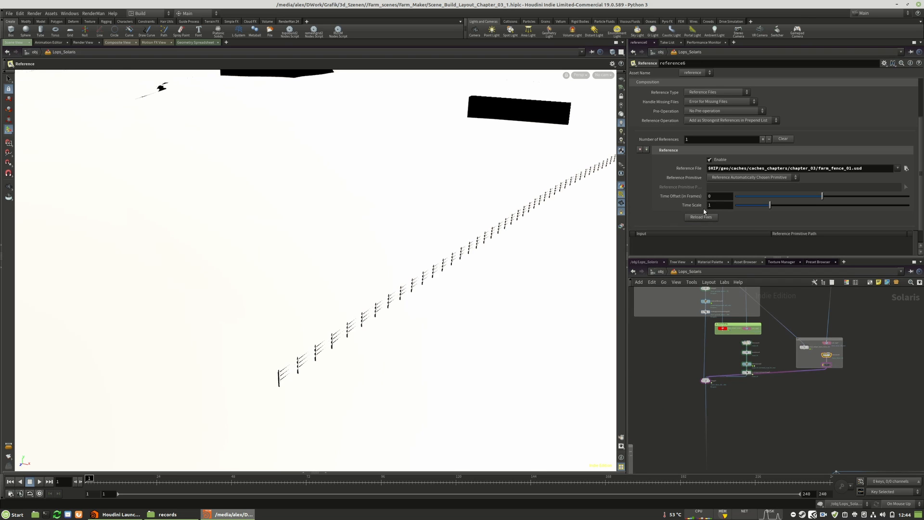
click(622, 115)
View the scene through the camera2_layout camera to check the fence along the road
scroll(825, 354, down, 5)
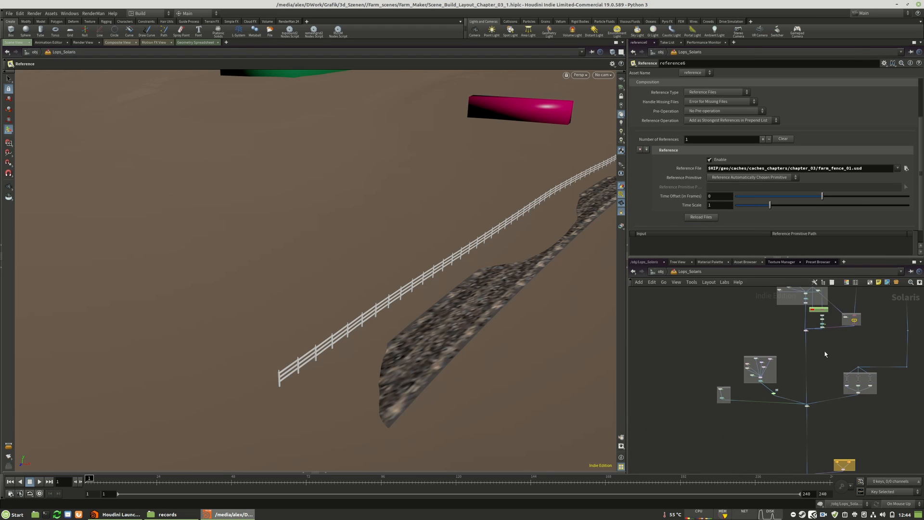
scroll(779, 393, up, 10)
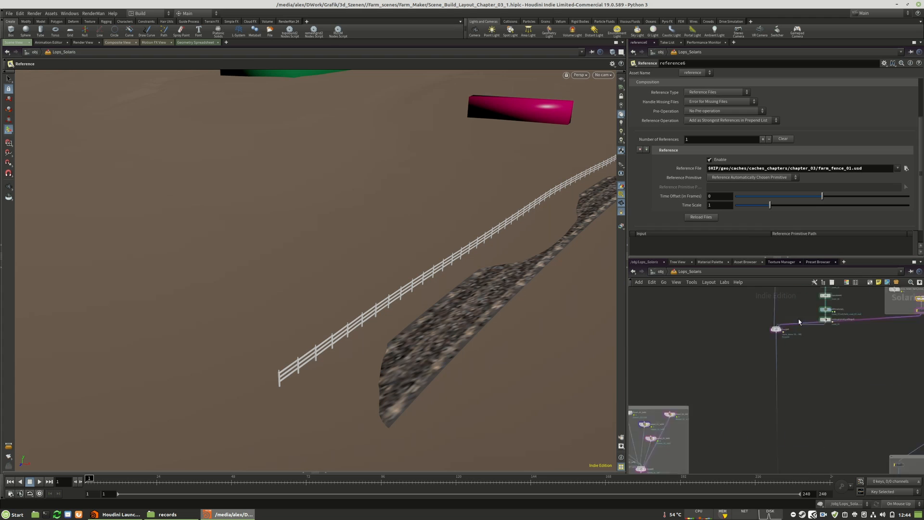
scroll(765, 338, down, 10)
scroll(746, 377, up, 7)
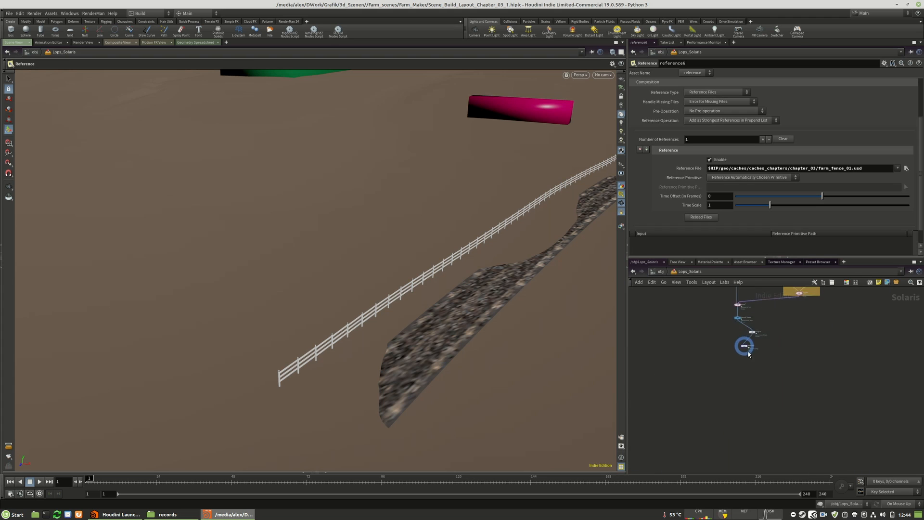
click(603, 74)
click(630, 167)
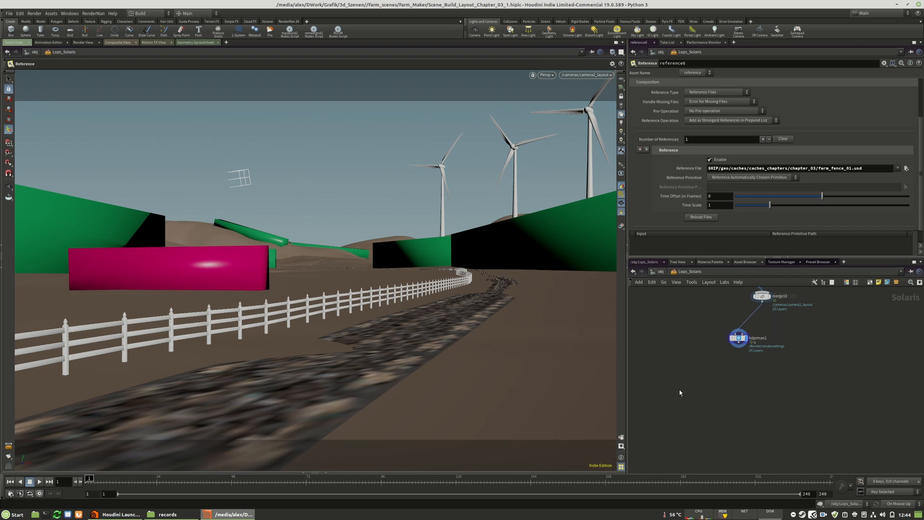
Set the update mode to Manual and open the farm_fence_sop network in the farm fence group
scroll(755, 462, down, 10)
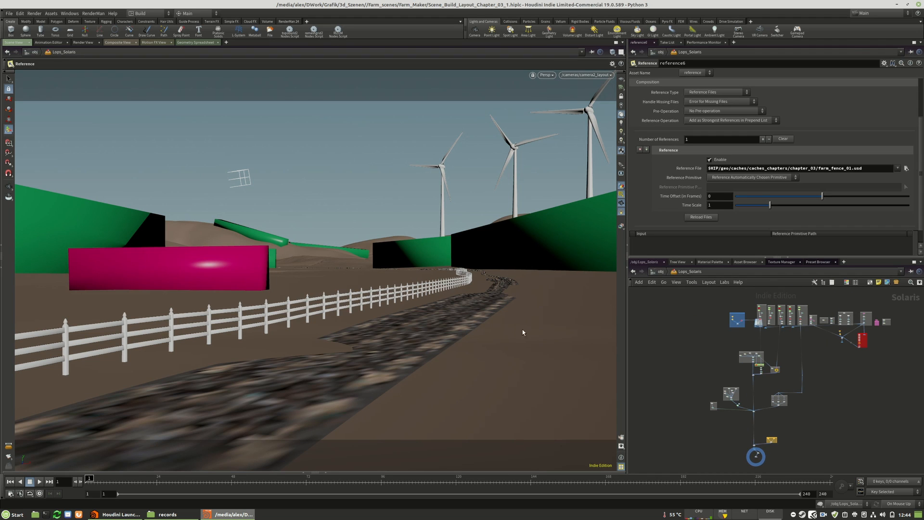
scroll(797, 407, up, 8)
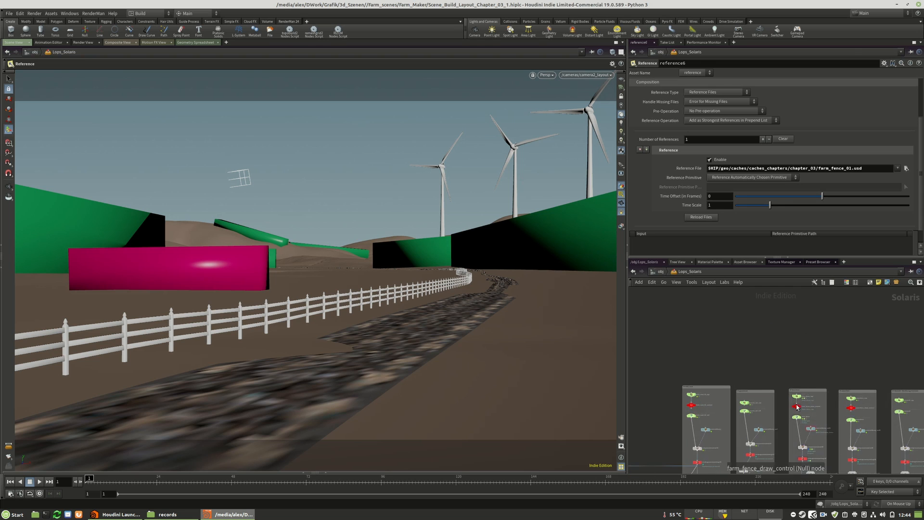
scroll(751, 366, down, 5)
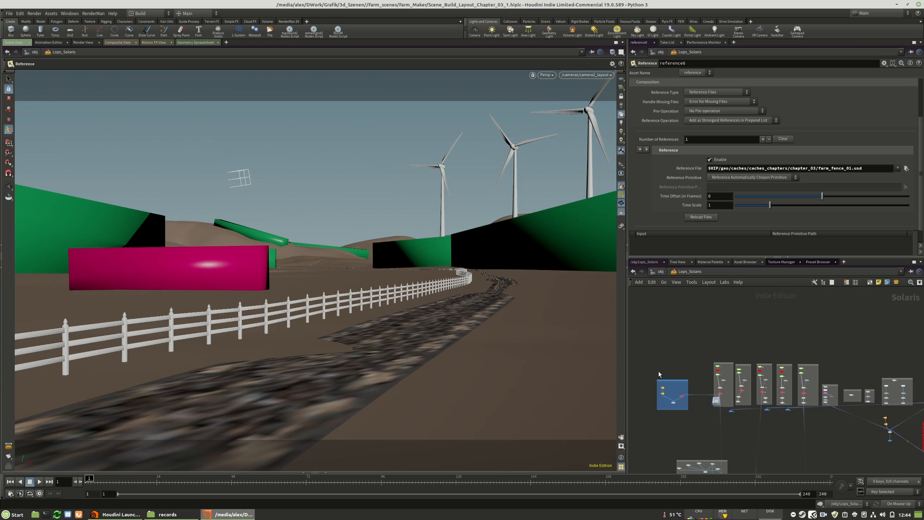
scroll(784, 384, up, 5)
scroll(753, 344, down, 3)
scroll(741, 337, up, 9)
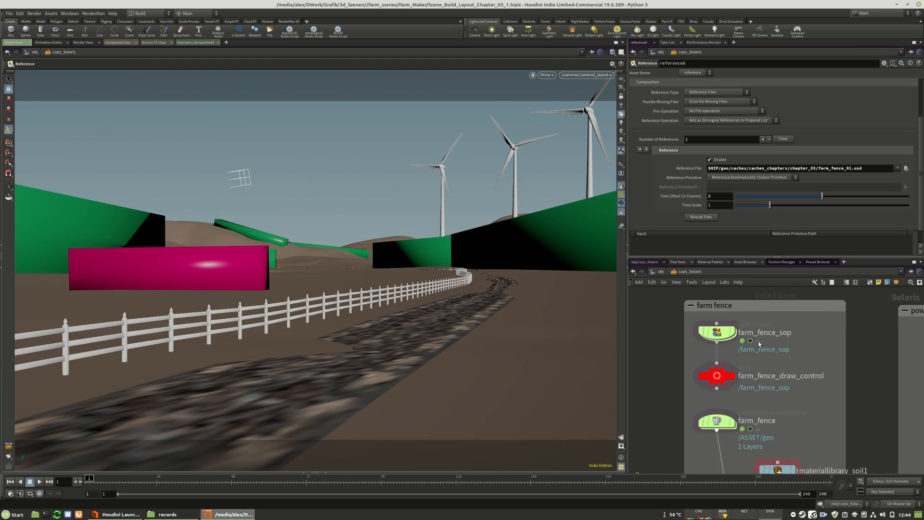
scroll(716, 304, down, 4)
scroll(716, 304, up, 3)
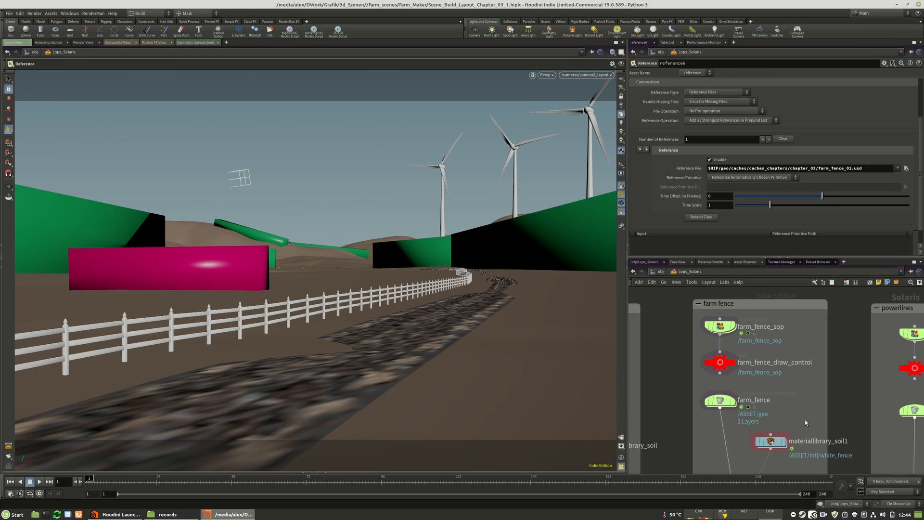
click(905, 504)
click(896, 500)
double_click(721, 326)
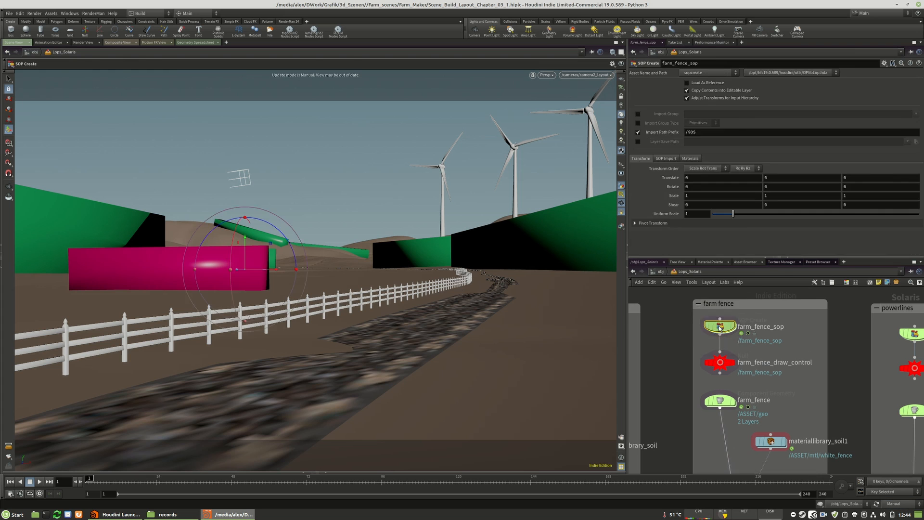
Re-enable the bypassed uvlayout3, attribdelete1, name1 and uvquickshade1 nodes below merge1
scroll(739, 372, up, 2)
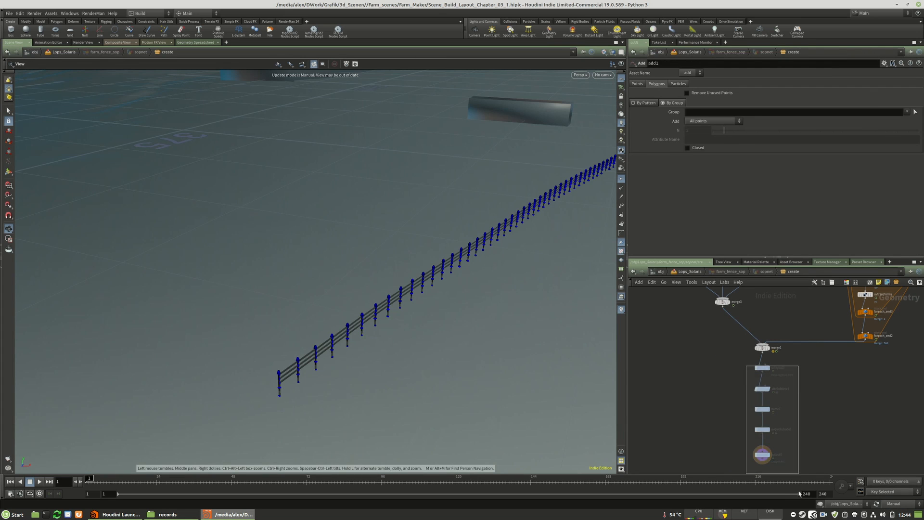
click(762, 368)
scroll(772, 439, up, 3)
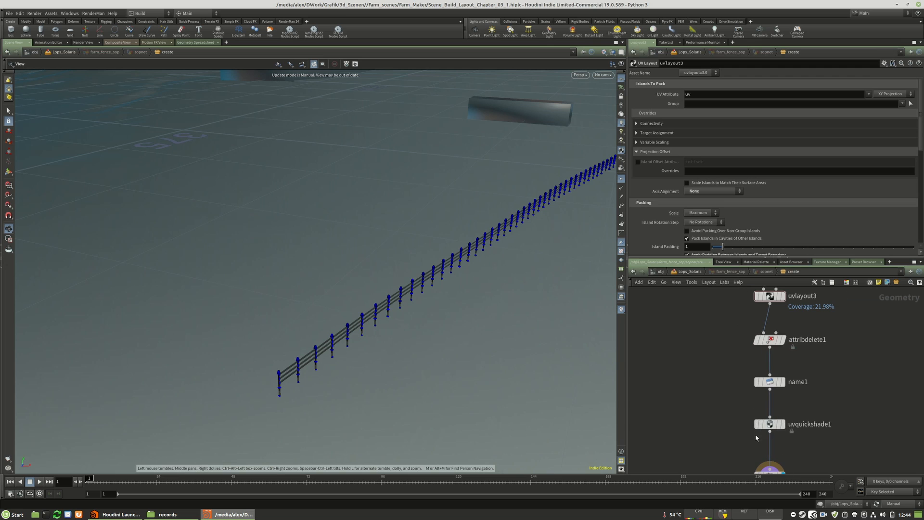
Bypass uvquickshade1 and move it out of the chain, connecting name1 directly to output0
mouse_move(767, 428)
drag(767, 429, 715, 428)
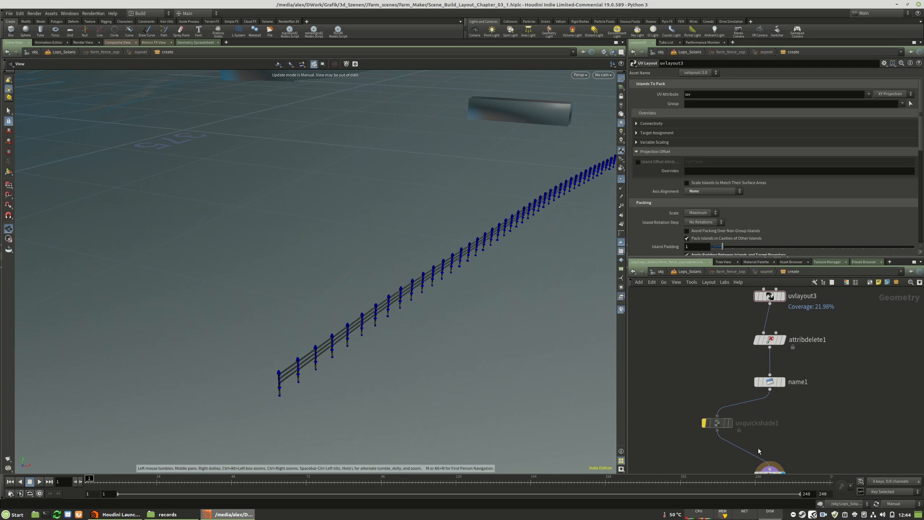
scroll(790, 464, down, 3)
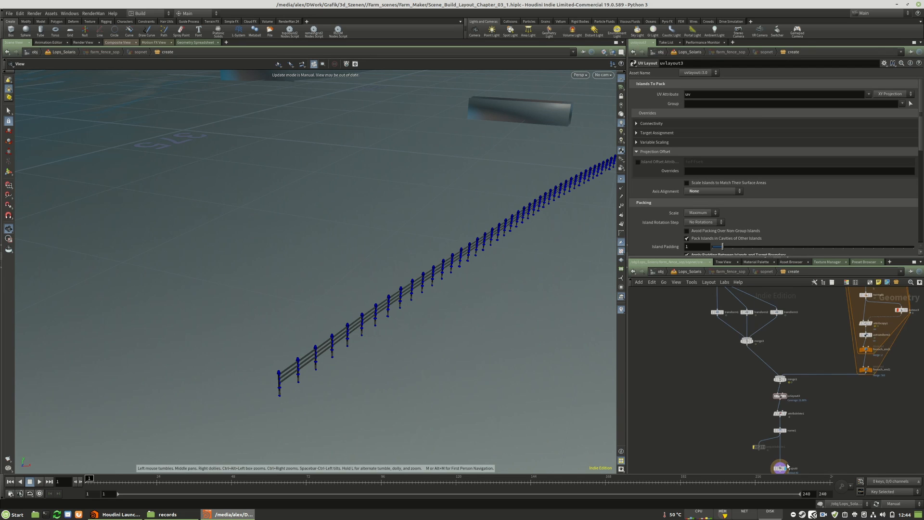
scroll(786, 393, down, 4)
scroll(785, 392, up, 3)
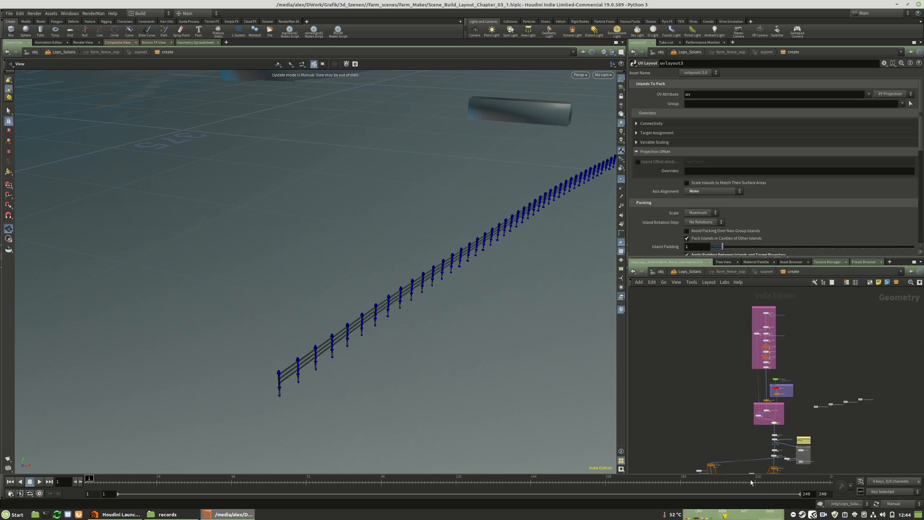
scroll(724, 370, up, 5)
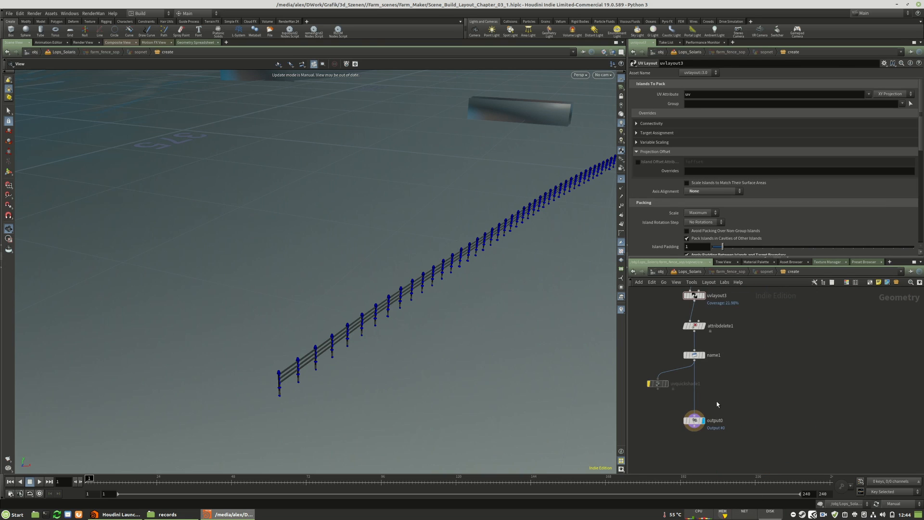
Back in Lops_Solaris, set the update mode to On Mouse Up and save the farm_fence_01.usd cache from usd_rop7 again
click(690, 272)
scroll(787, 370, down, 8)
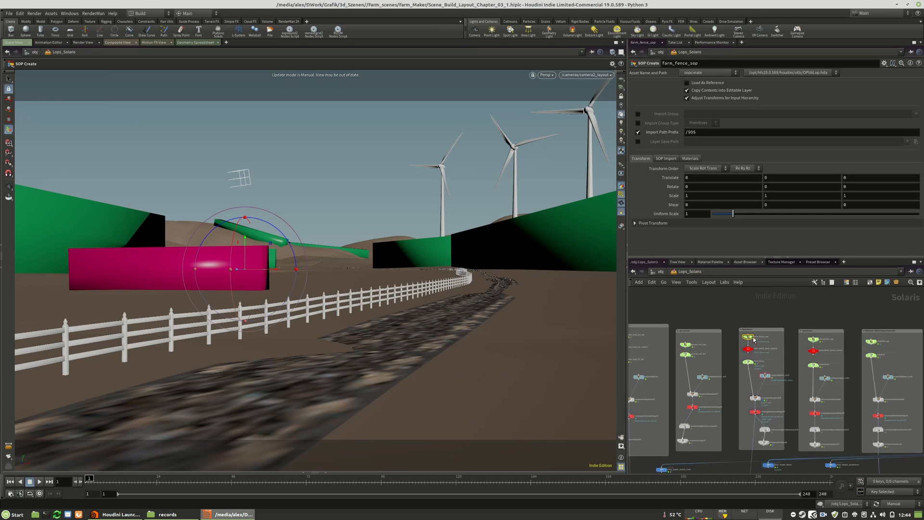
scroll(749, 385, up, 10)
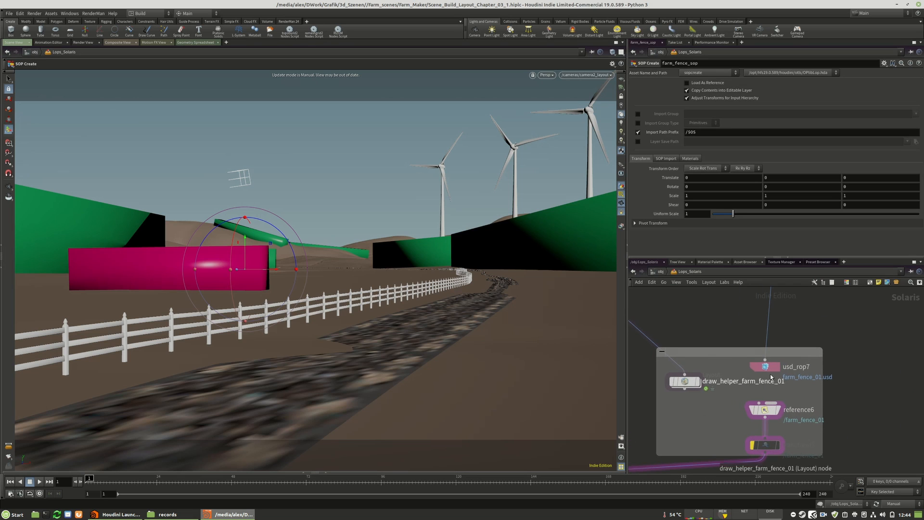
click(763, 365)
click(894, 504)
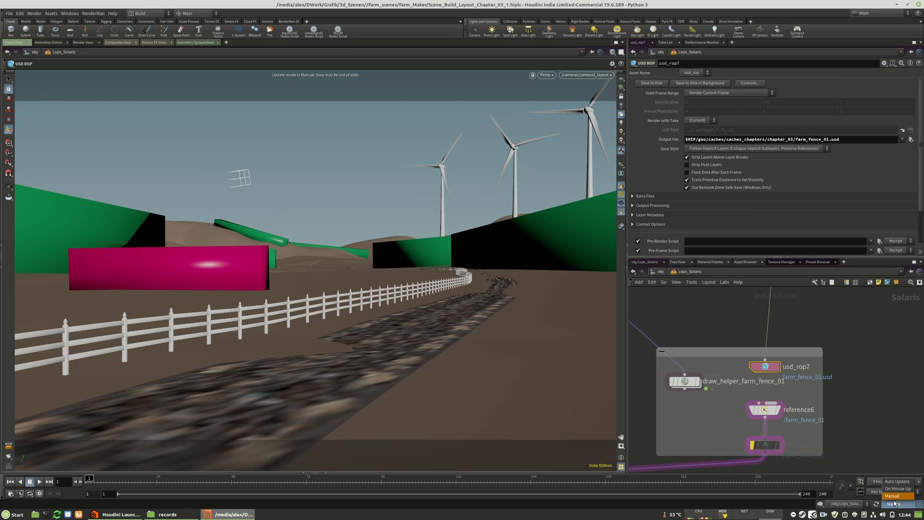
click(895, 489)
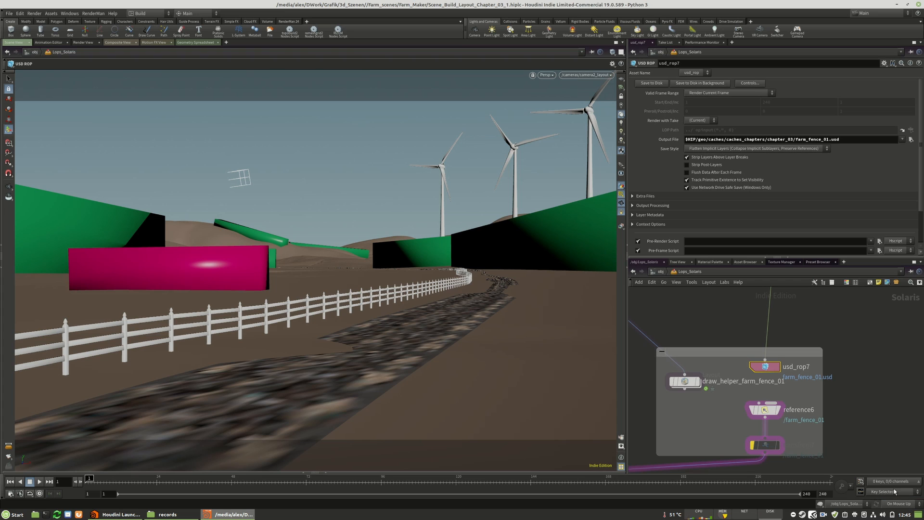
click(653, 85)
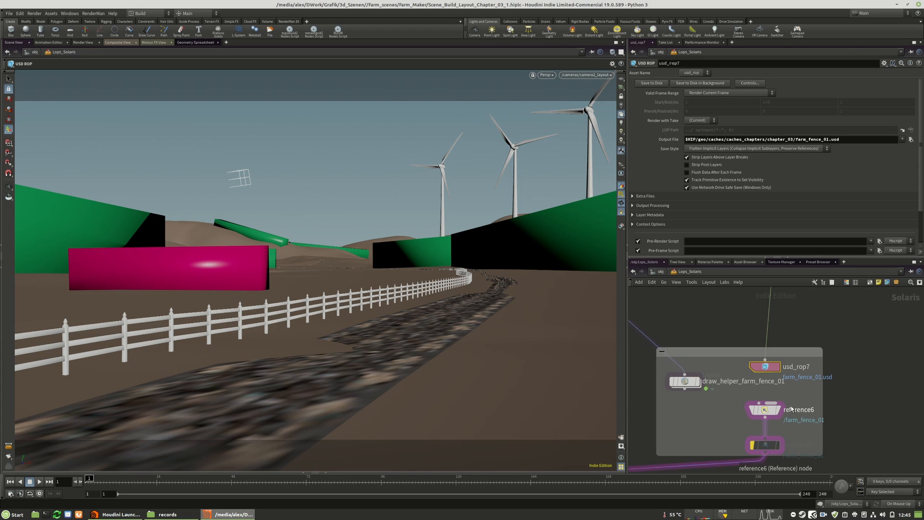
Select the reference6 node of the farm fence and save the scene file
click(766, 408)
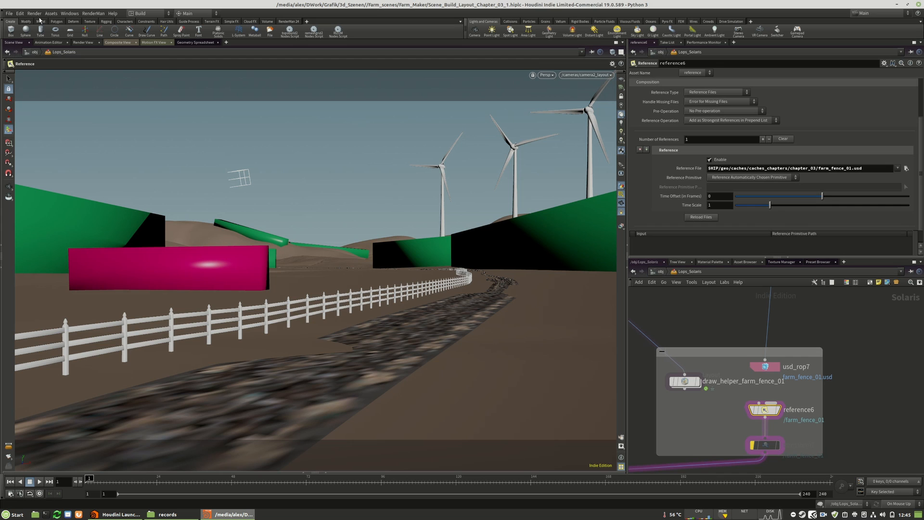
click(10, 15)
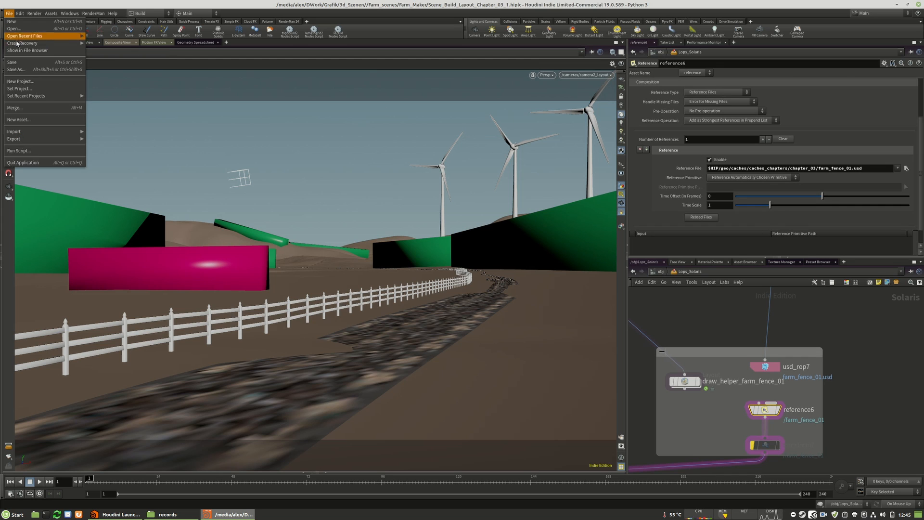
click(12, 63)
Delete the bypassed transform7 node below reference6 in the farm fence group
middle_drag(783, 424, 716, 425)
scroll(843, 369, down, 7)
scroll(779, 376, up, 5)
click(855, 385)
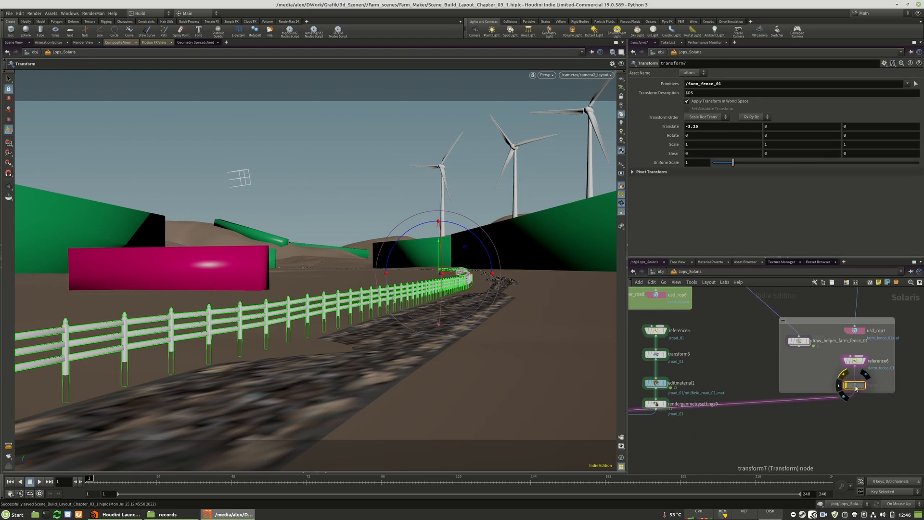
key(Delete)
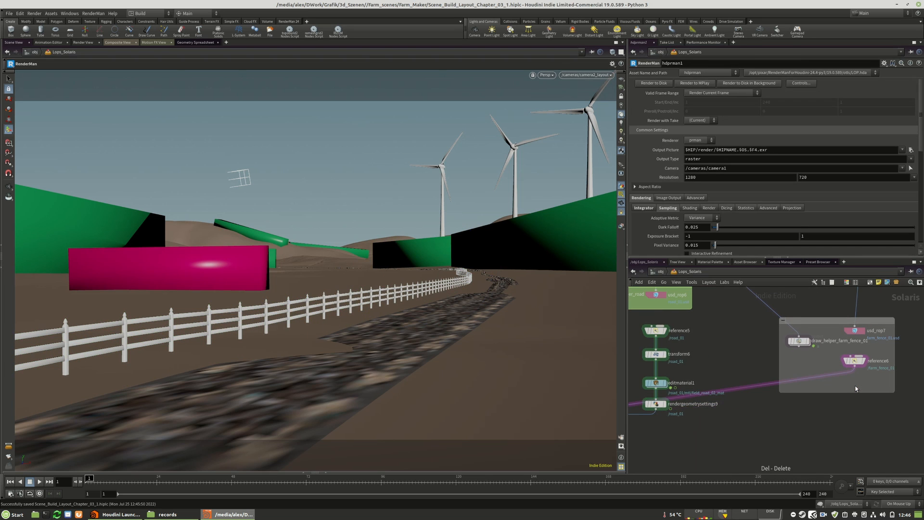
Render the camera view with RenderMan RIS to check the fence along the road
alt+drag(771, 386, 855, 418)
scroll(892, 398, down, 2)
scroll(892, 400, down, 3)
scroll(777, 420, up, 4)
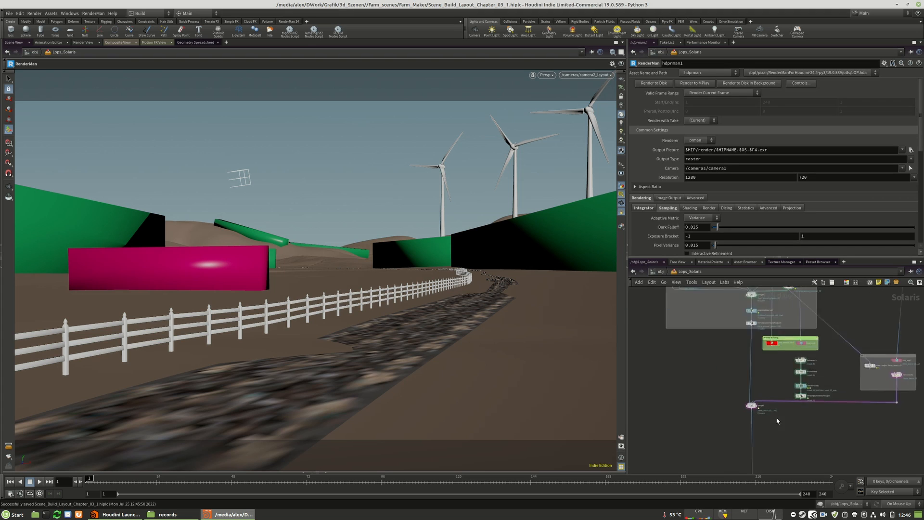
drag(731, 397, 731, 403)
click(548, 76)
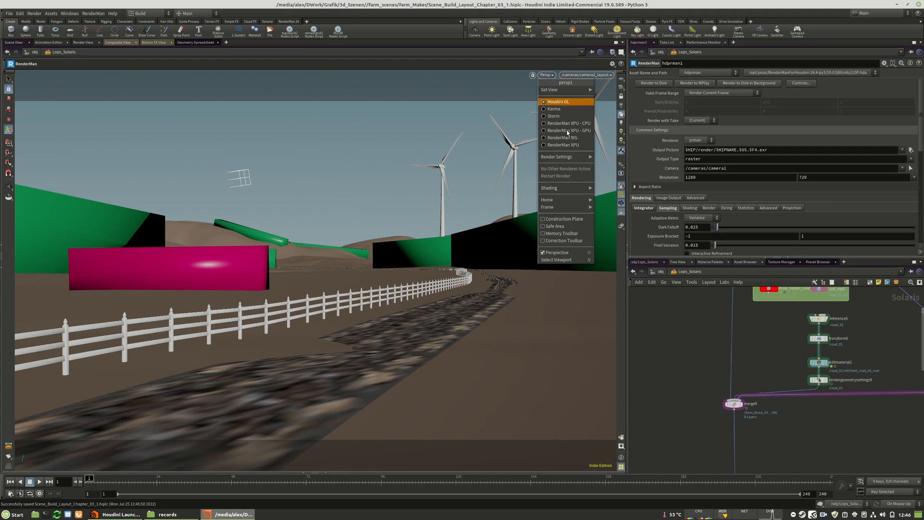
click(839, 430)
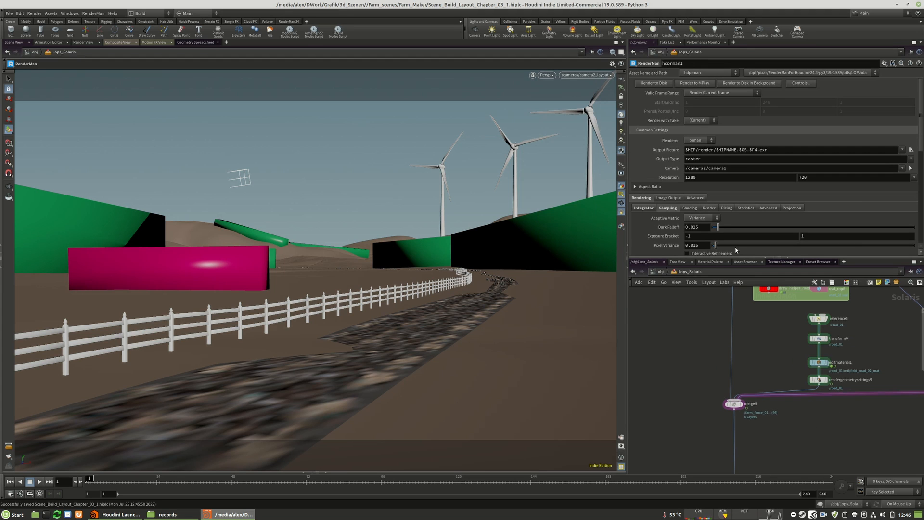
click(548, 76)
click(545, 139)
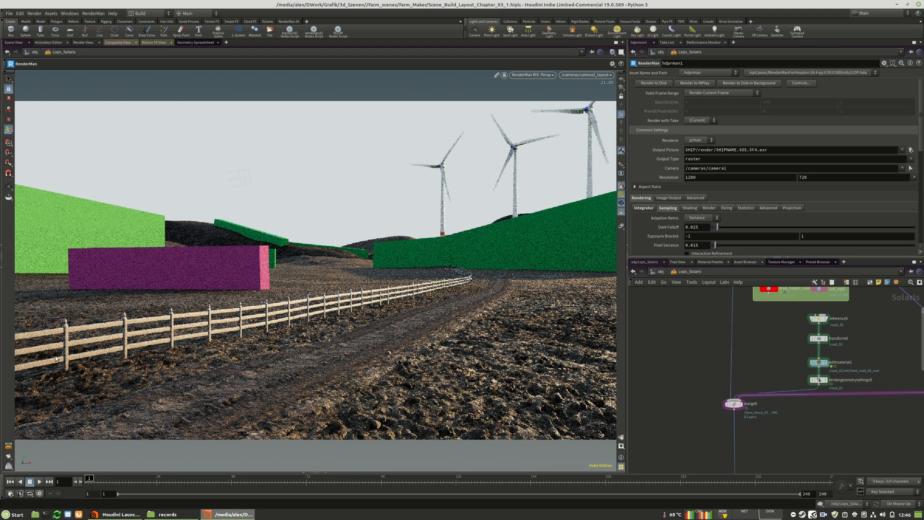
Change the desktop layout to Solaris and look through /cameras/camera2_layout
key(f)
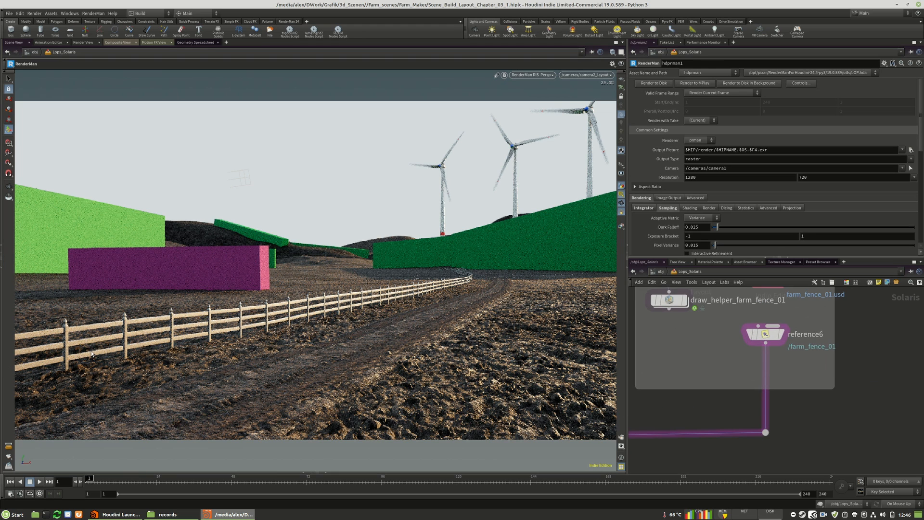
click(149, 13)
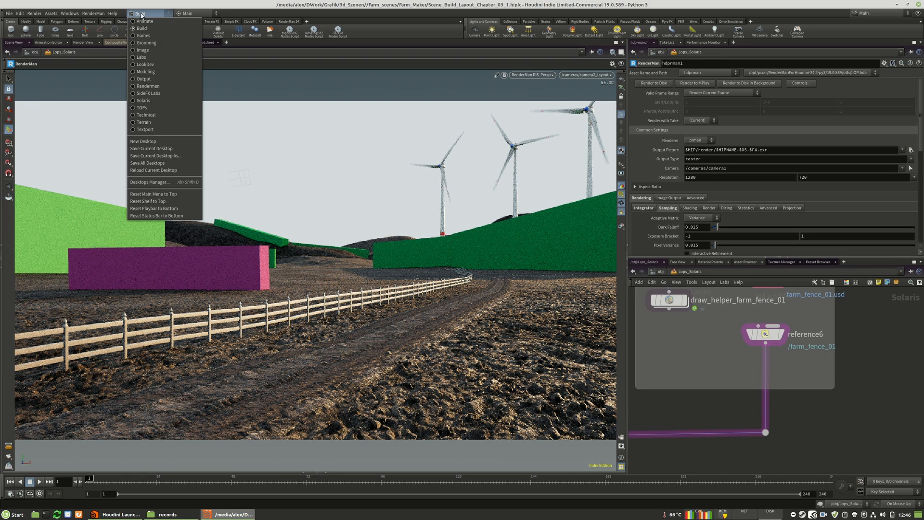
click(155, 100)
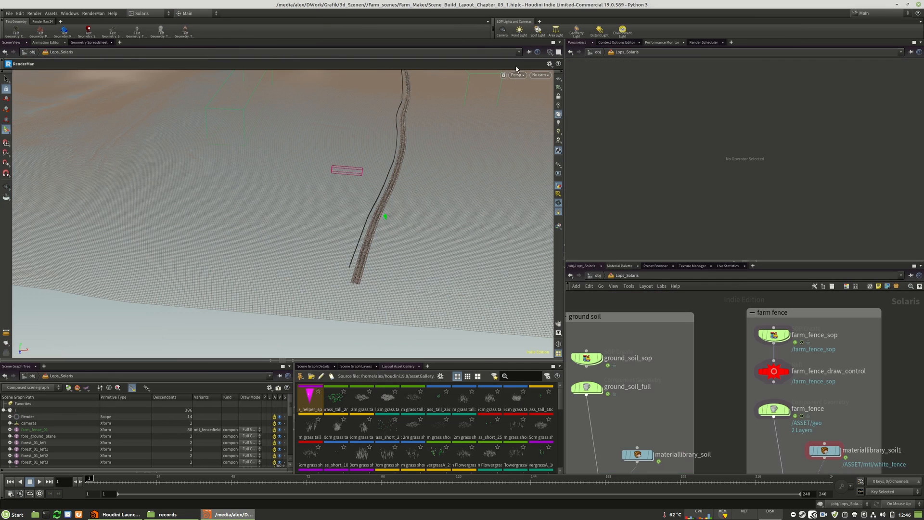
click(539, 75)
click(539, 87)
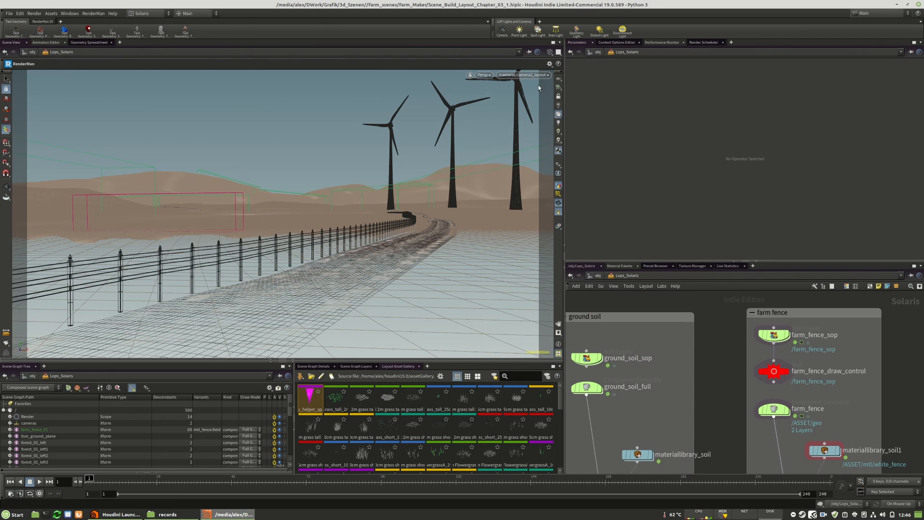
Set the renderer of the Solaris desktop's viewport to RenderMan RIS
click(538, 52)
click(505, 75)
click(506, 75)
click(483, 75)
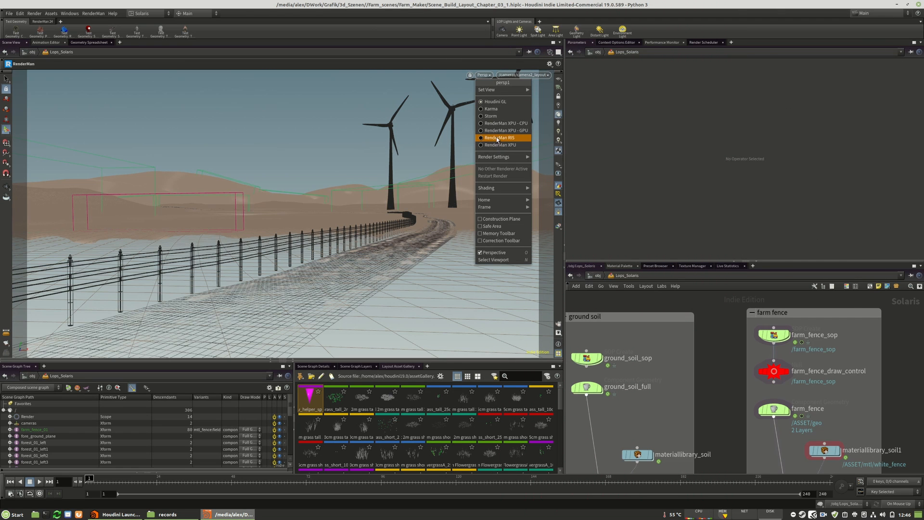
click(498, 138)
Create a new edit node for the _Worn_Paint_Blender shader of farm_fence_01's white_fence material from the scene graph
scroll(828, 333, down, 5)
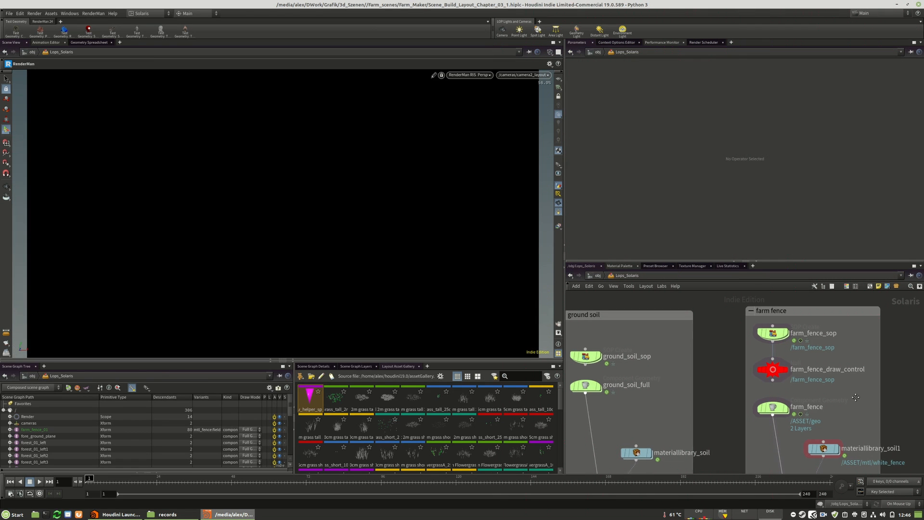
scroll(831, 334, down, 5)
middle_drag(826, 407, 828, 317)
scroll(814, 389, up, 10)
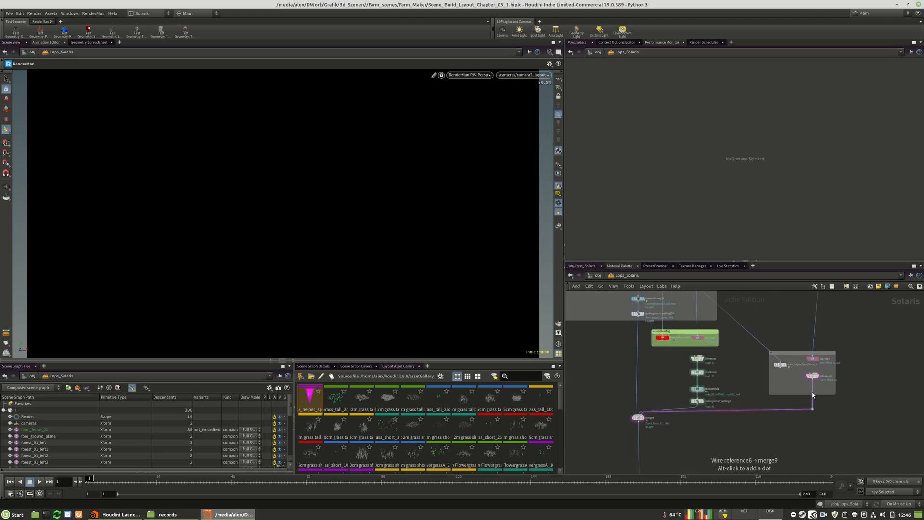
drag(812, 379, 812, 376)
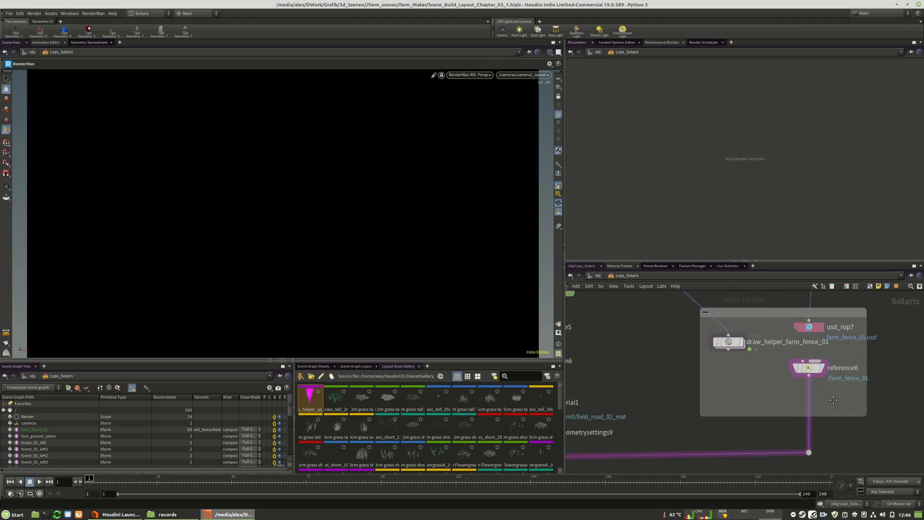
middle_drag(834, 400, 784, 397)
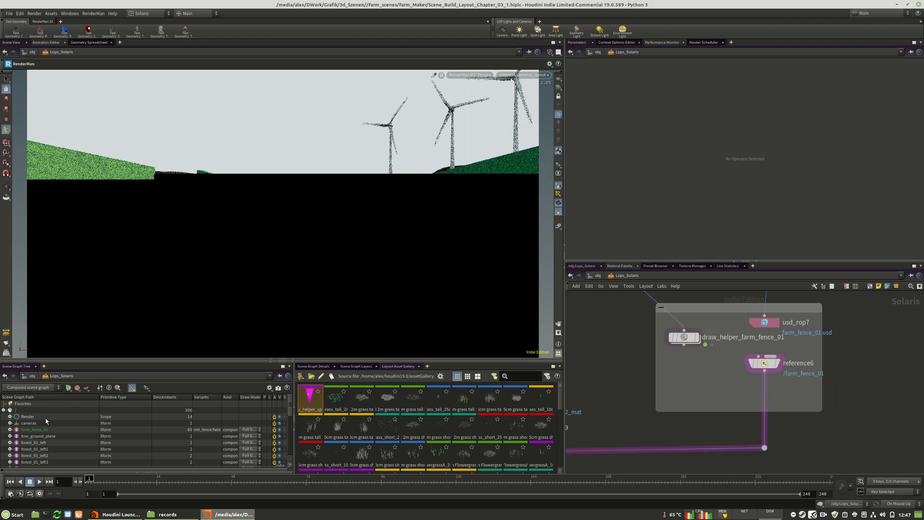
click(10, 430)
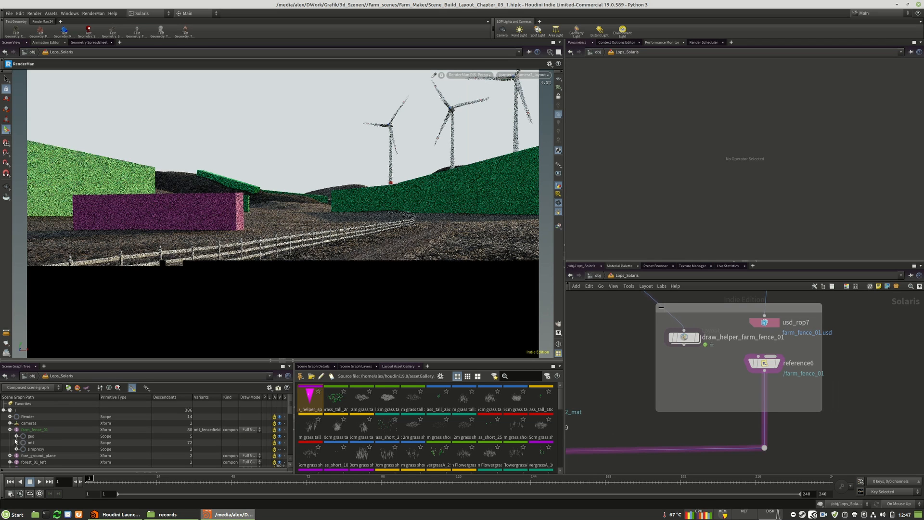
click(16, 443)
click(23, 449)
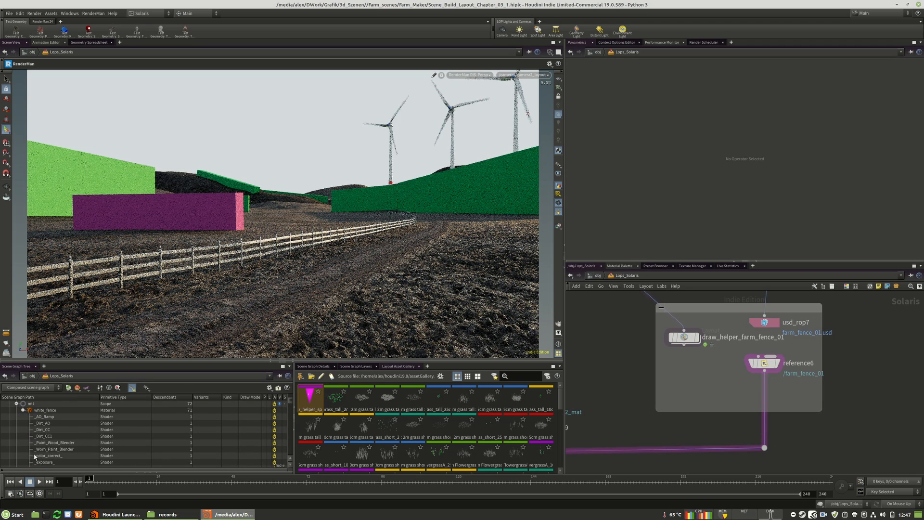
click(53, 449)
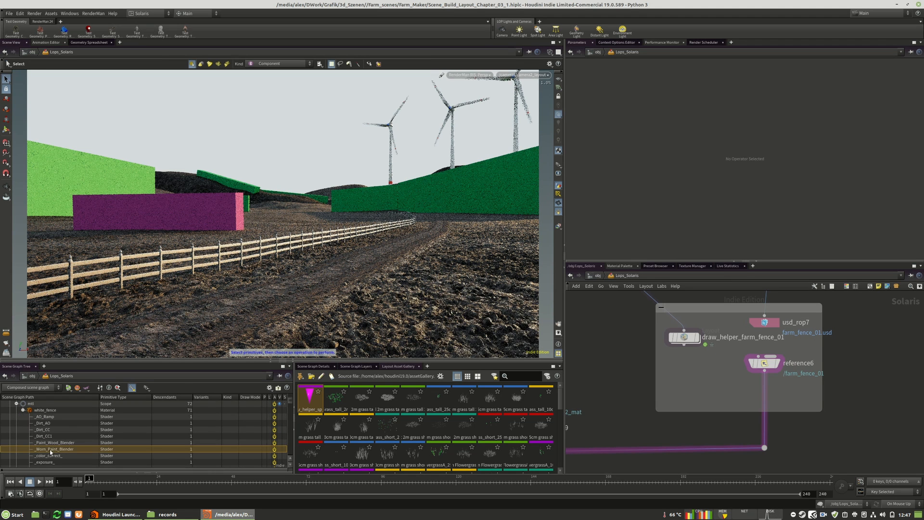
right_click(56, 451)
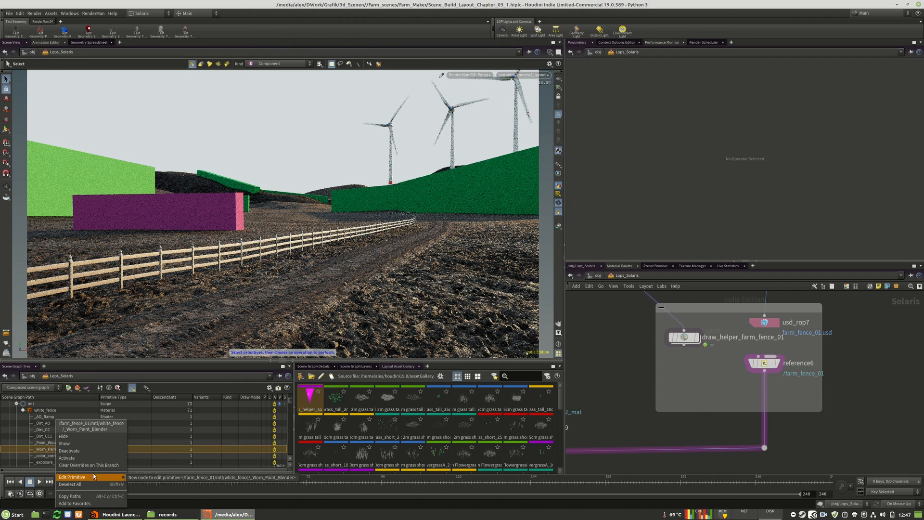
click(160, 478)
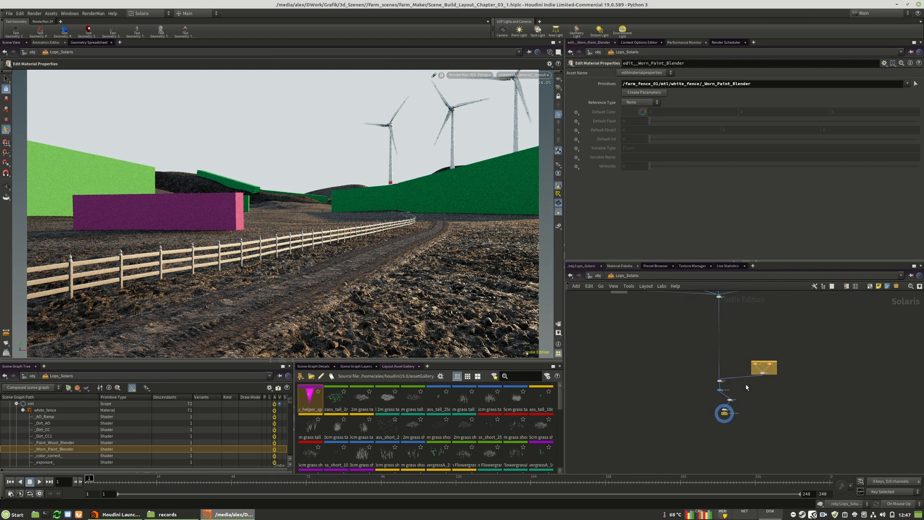
Move the edit__Worn_Paint_Blender node into the farm fence group and insert it directly below reference6
scroll(720, 418, up, 2)
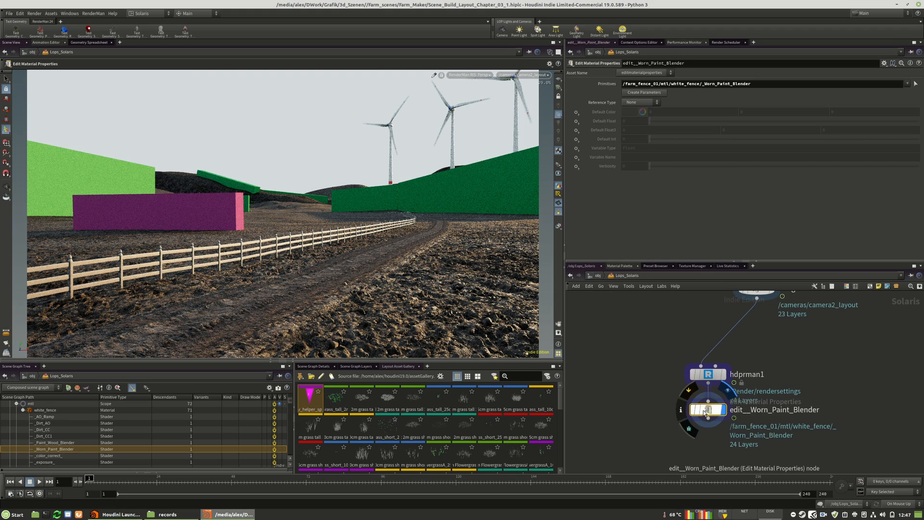
drag(707, 414, 715, 325)
scroll(691, 453, down, 7)
middle_drag(714, 325, 713, 450)
drag(713, 450, 758, 330)
scroll(750, 294, up, 8)
scroll(780, 415, down, 3)
drag(788, 462, 749, 397)
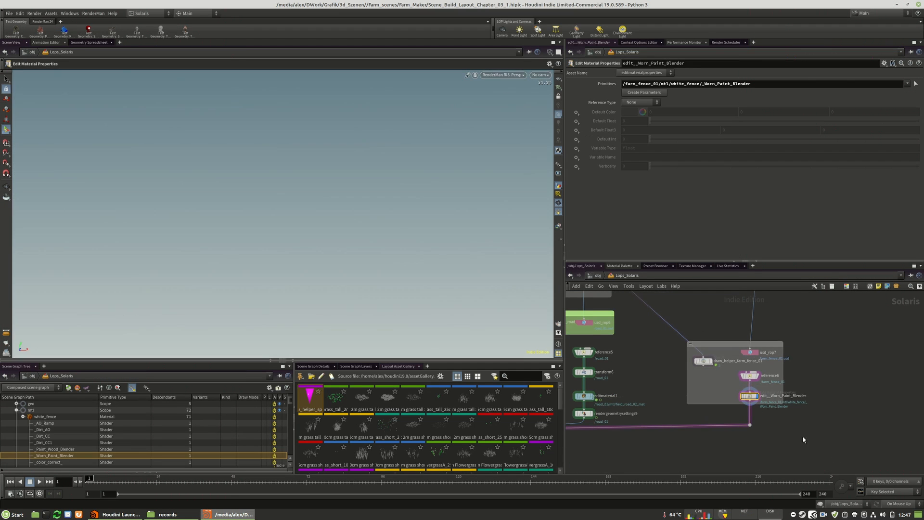
Display the hdprman1 node's output and look through /cameras/camera2_layout again
scroll(770, 424, down, 6)
scroll(760, 444, up, 10)
click(717, 435)
click(540, 75)
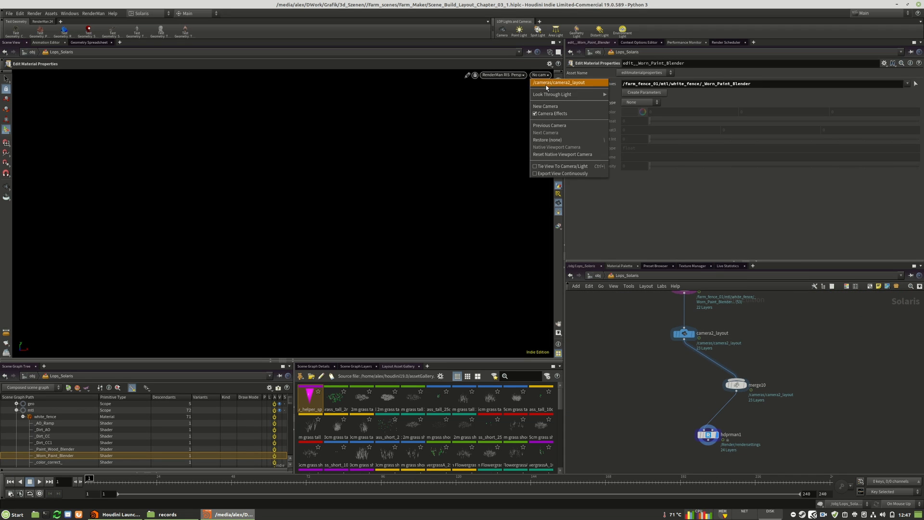
click(553, 89)
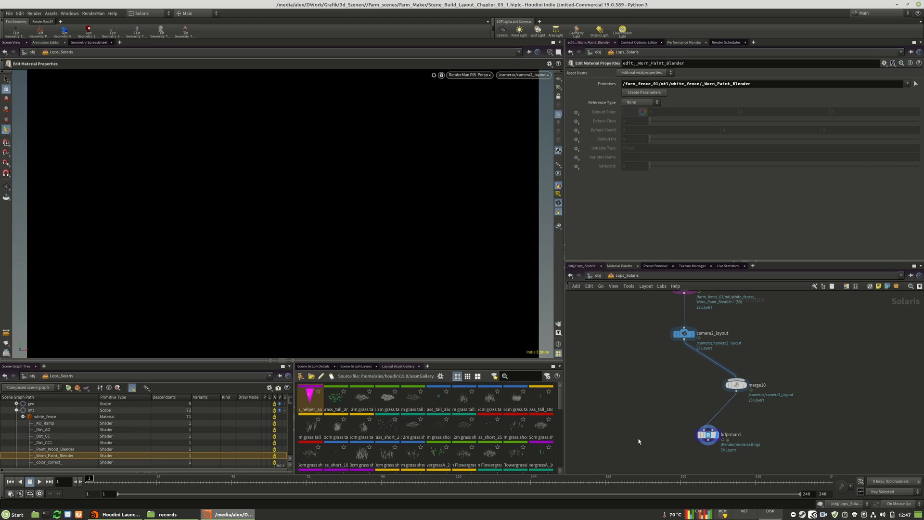
Enable Default Float on edit__Worn_Paint_Blender, set it to 1, and let the fence render update
scroll(638, 441, down, 2)
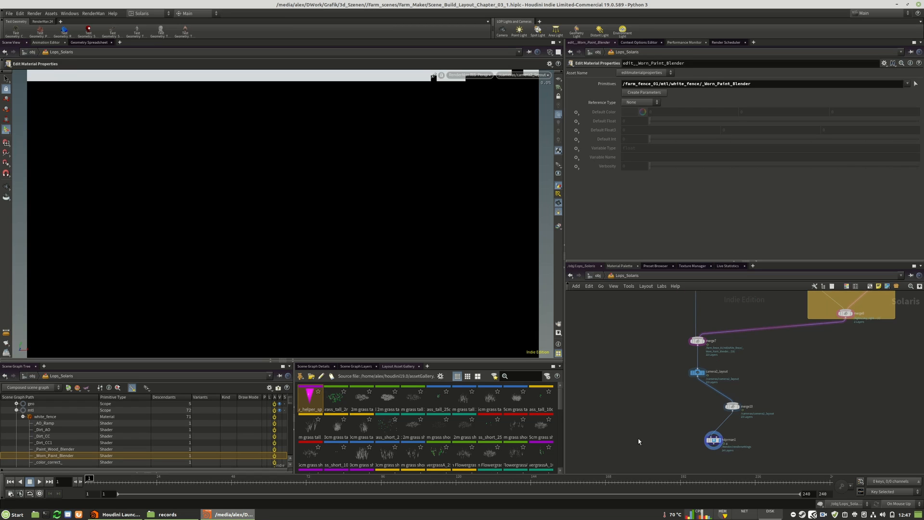
scroll(661, 442, down, 5)
key(f)
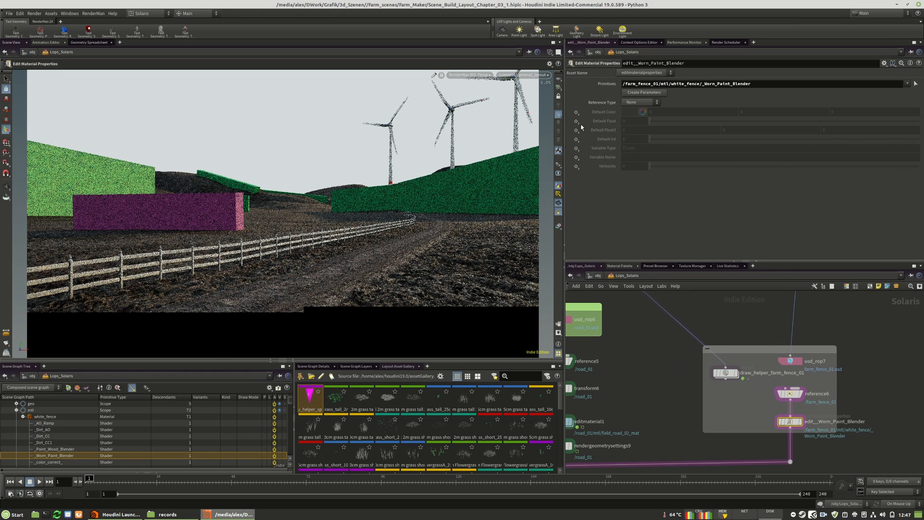
click(576, 112)
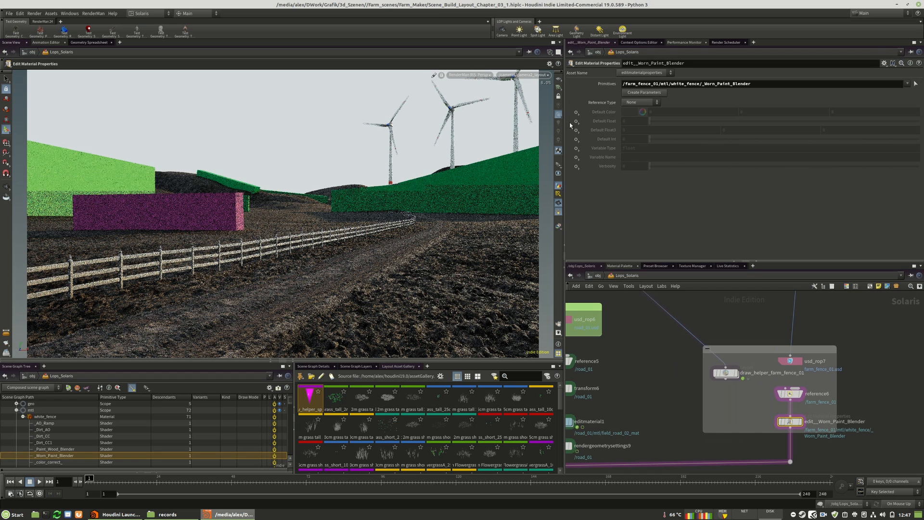
click(594, 119)
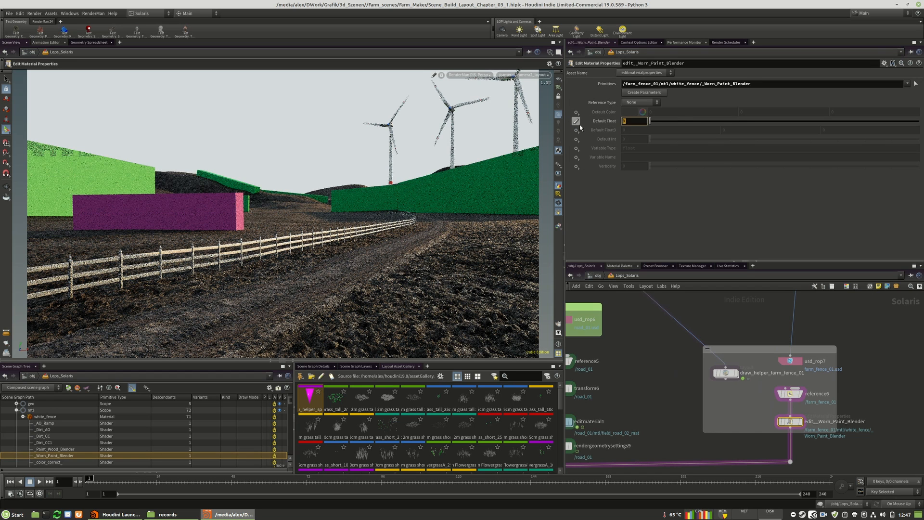
text(1)
key(Return)
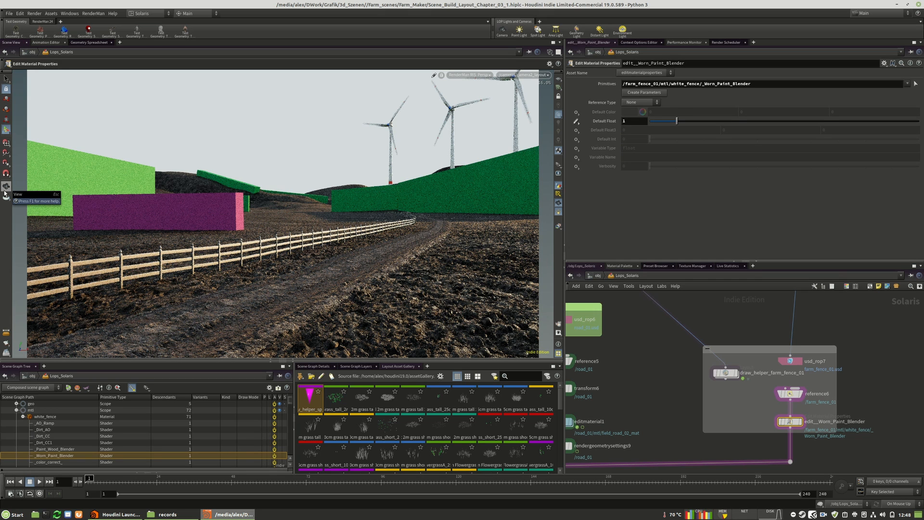
click(6, 195)
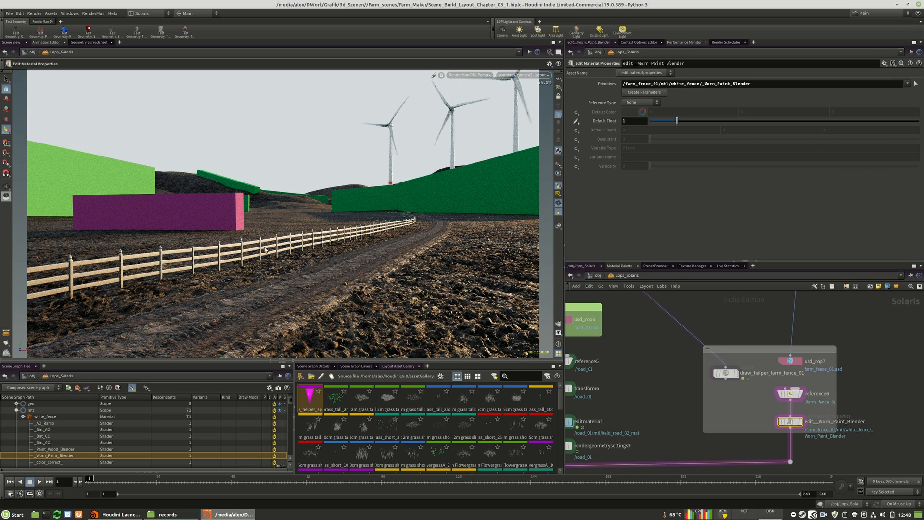
Look over the whole Solaris network, including the ground group, to see how its node groups are organized and labelled
scroll(693, 423, down, 8)
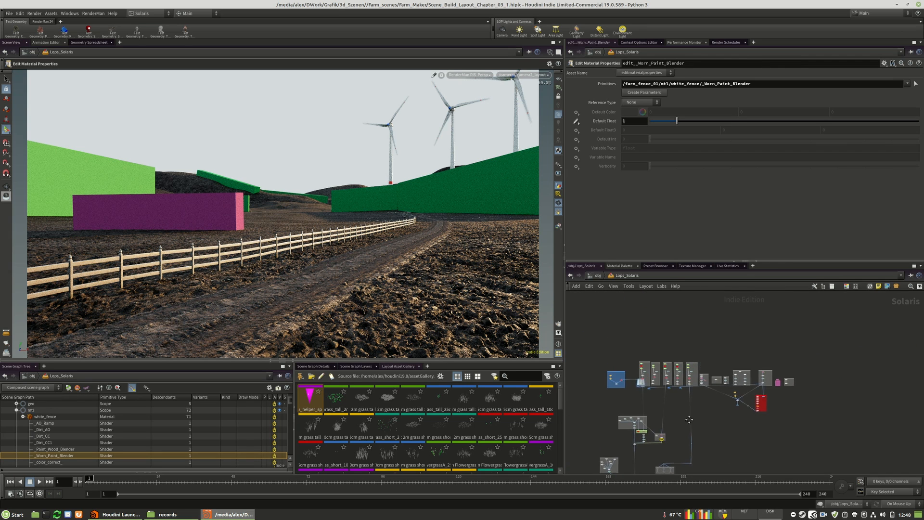
scroll(689, 420, up, 6)
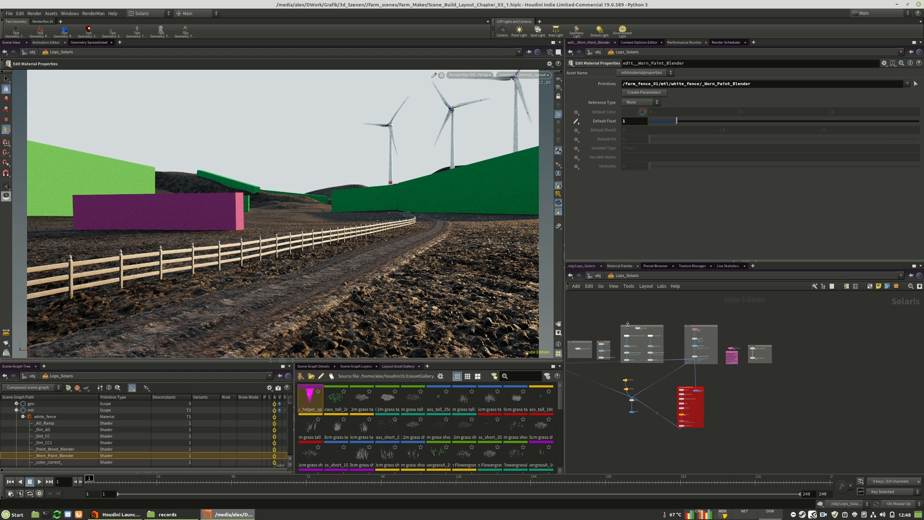
scroll(764, 341, up, 6)
scroll(782, 368, down, 4)
scroll(643, 345, up, 5)
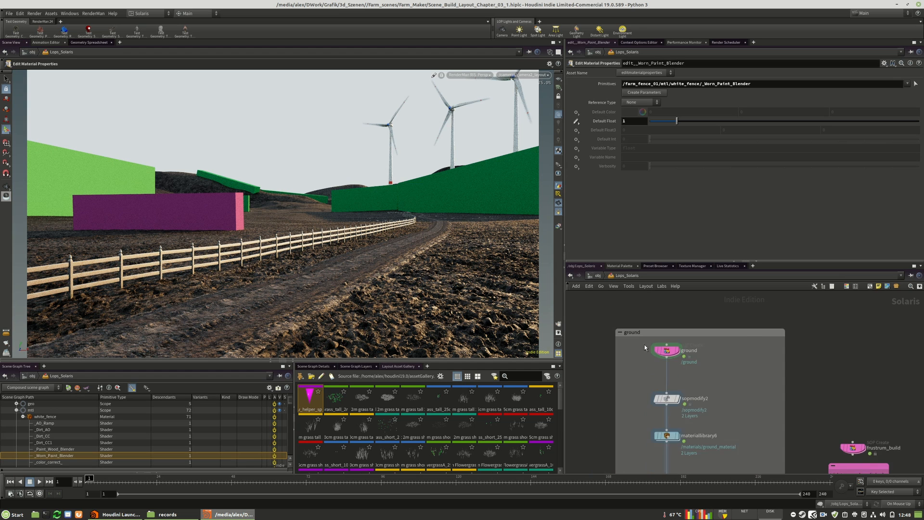
scroll(856, 330, down, 6)
scroll(616, 324, down, 6)
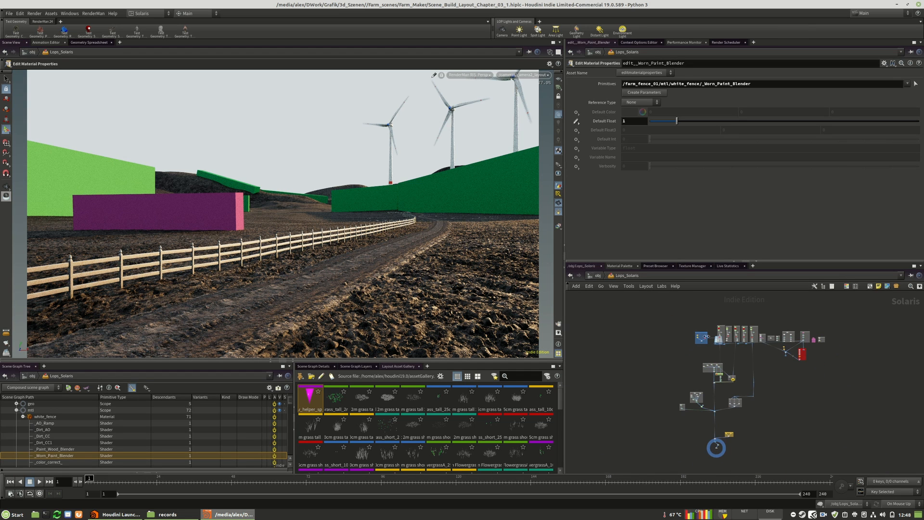
middle_drag(773, 378, 754, 390)
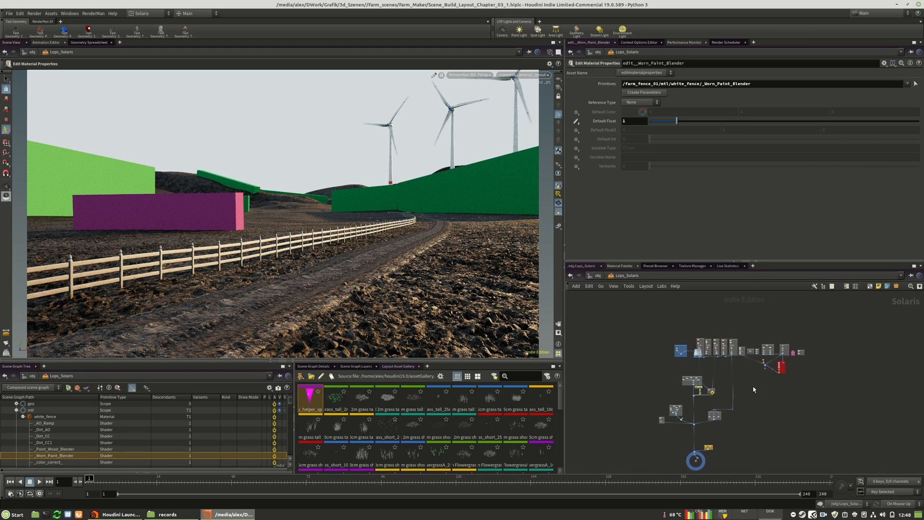
scroll(698, 342, up, 5)
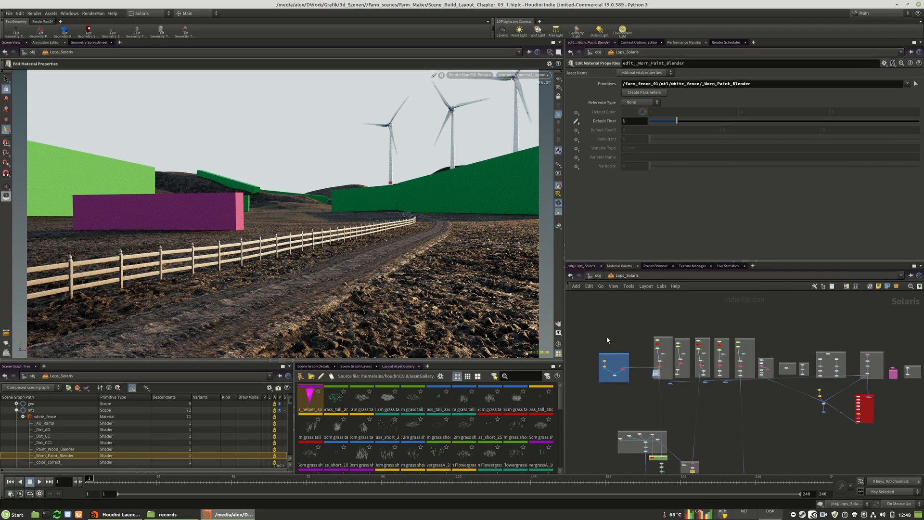
scroll(609, 338, down, 4)
scroll(632, 413, up, 6)
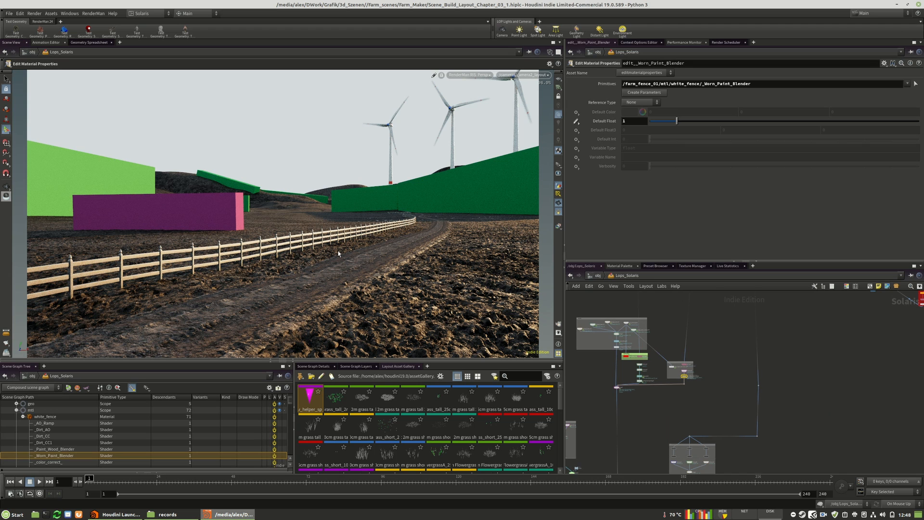
scroll(666, 366, up, 8)
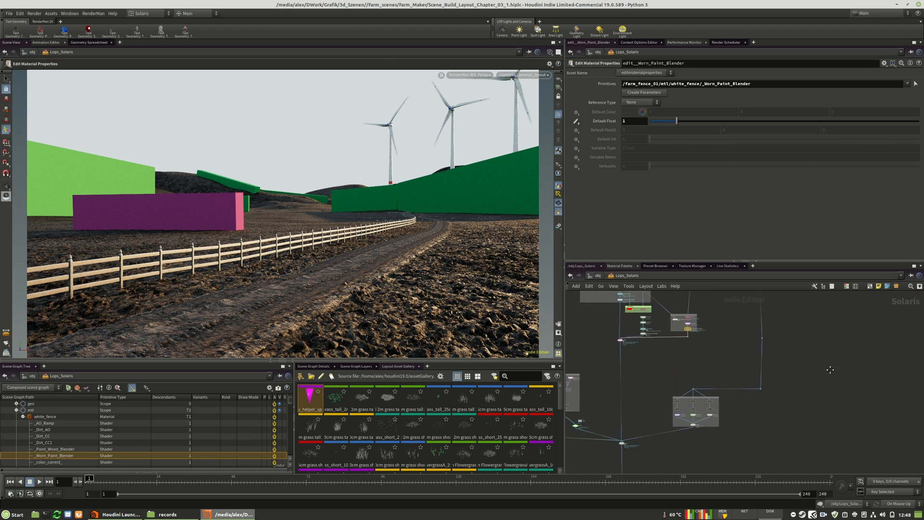
Name the network box around the farm fence nodes farm_fence_01
middle_drag(802, 399, 843, 430)
scroll(842, 431, down, 4)
double_click(753, 387)
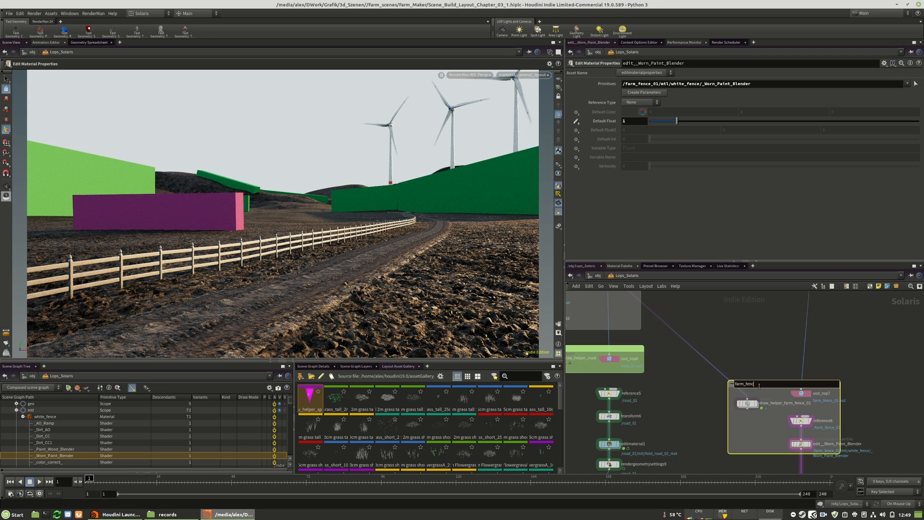
text(farm_fence_01)
key(Return)
Review the terrain group and the neighbouring node groups in the network
scroll(849, 428, down, 4)
scroll(732, 350, up, 4)
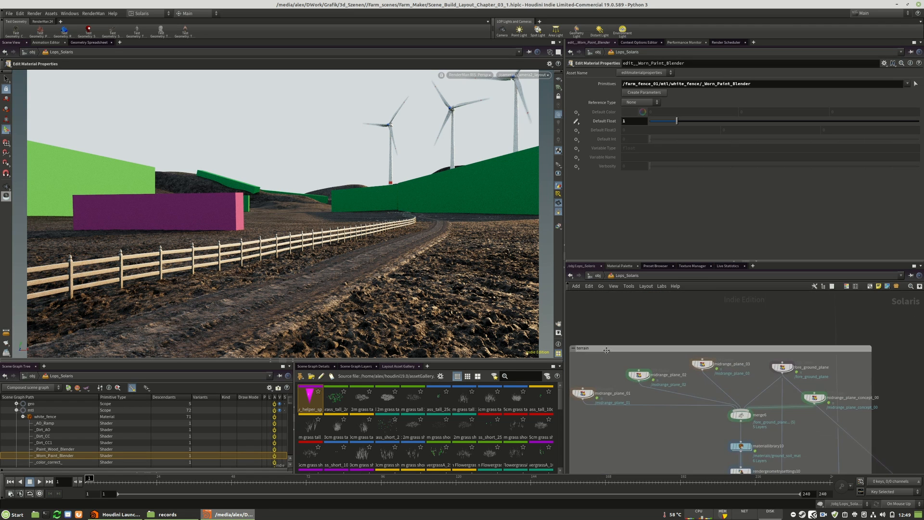
scroll(585, 339, down, 4)
scroll(668, 397, up, 4)
scroll(601, 356, down, 4)
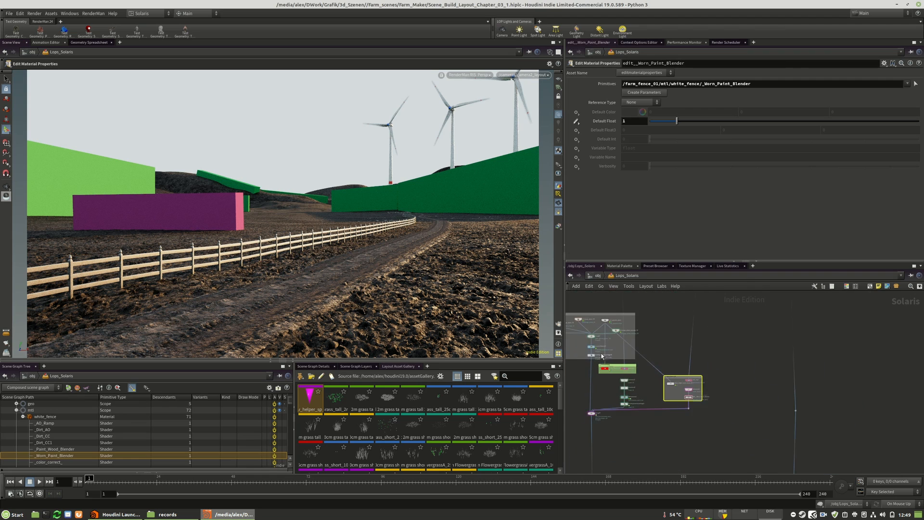
scroll(689, 386, up, 4)
scroll(732, 417, down, 5)
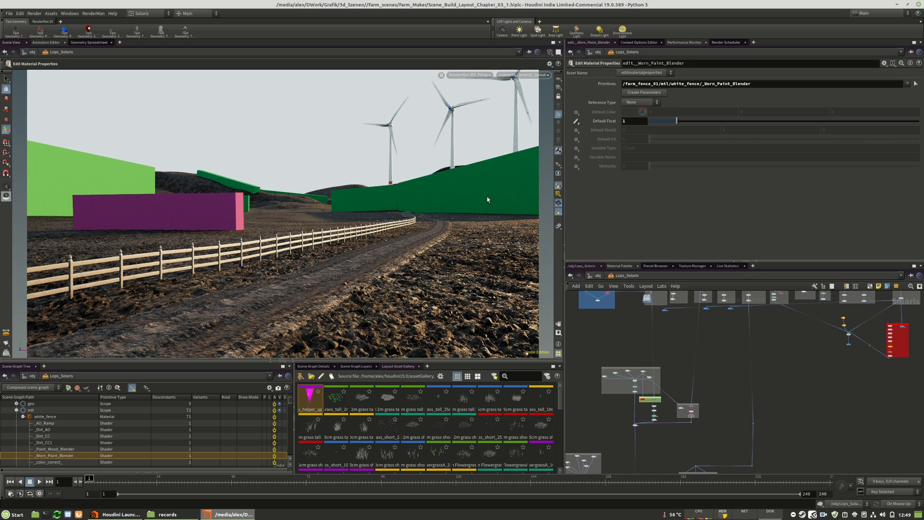
Switch the viewport from the RenderMan render back to the interactive preview and save the scene file
click(475, 75)
click(468, 101)
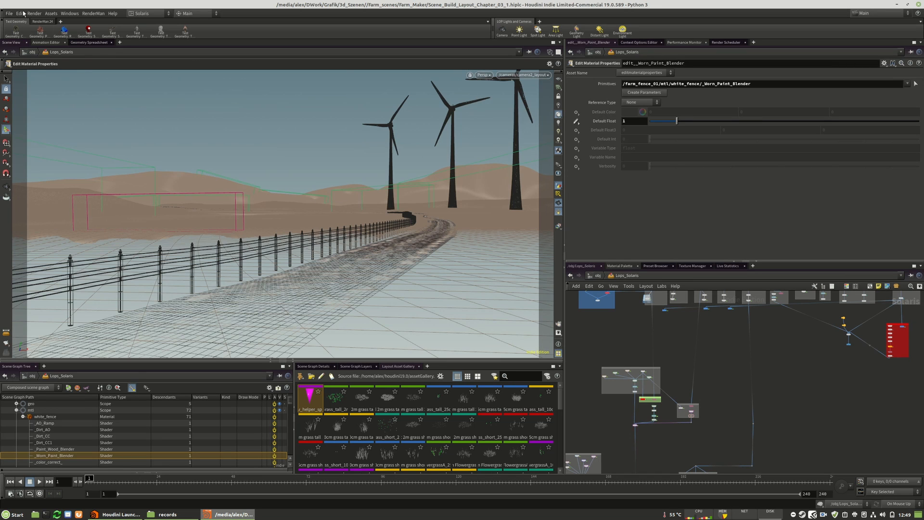
click(9, 13)
click(29, 65)
Open Asset_Robot_Sprayer.hiplc and dismiss the Python script error by sending future errors to the console
click(9, 13)
click(24, 29)
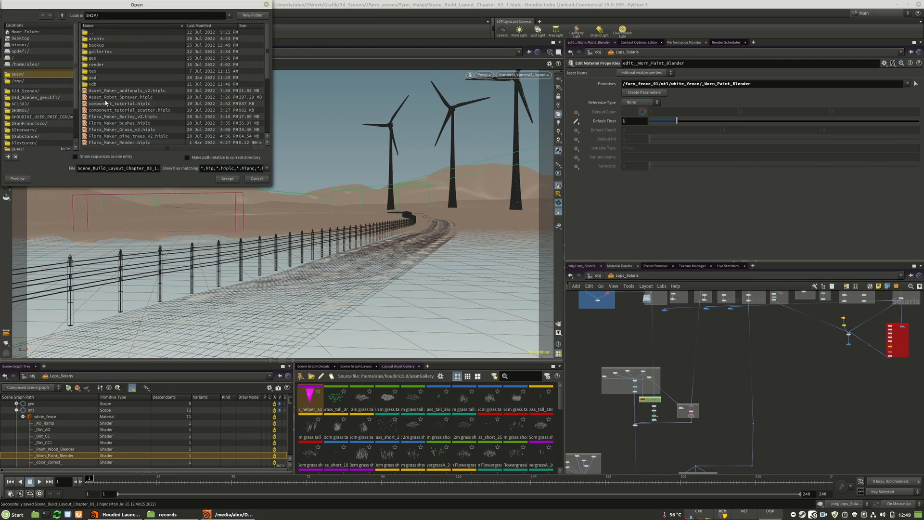
click(98, 97)
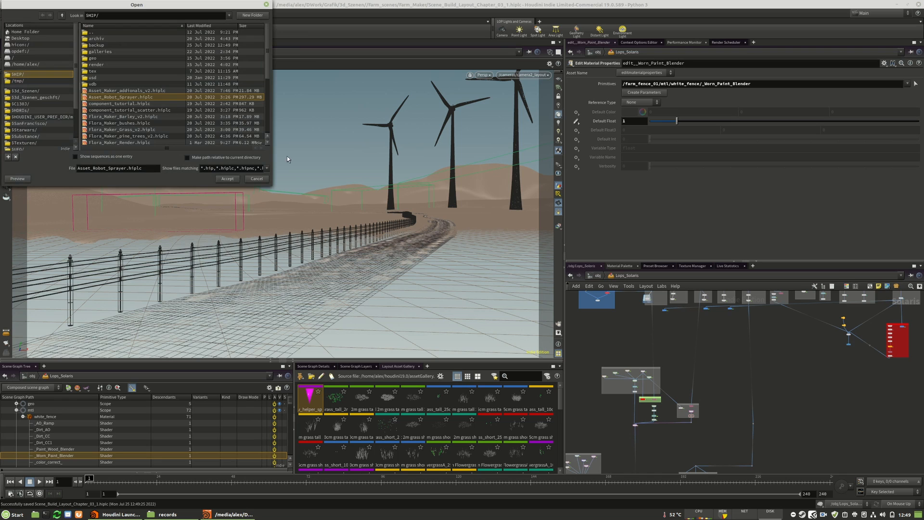
click(224, 179)
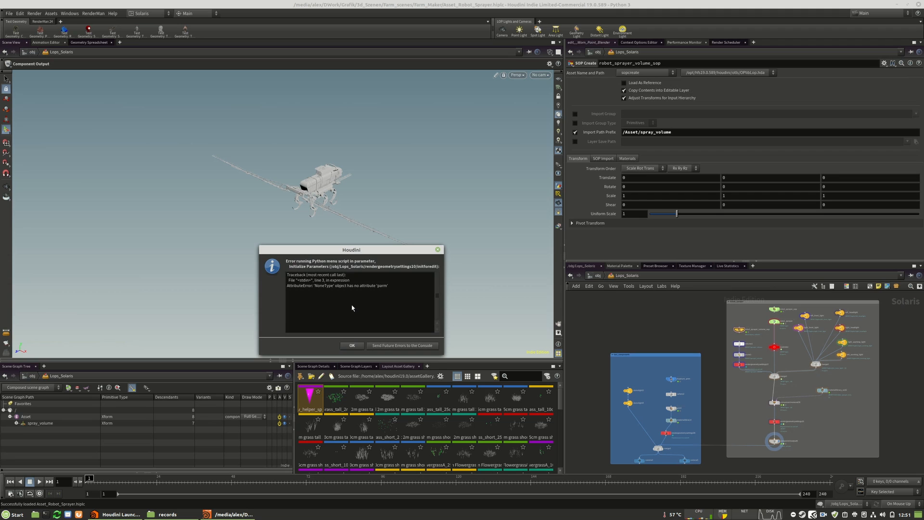
click(403, 346)
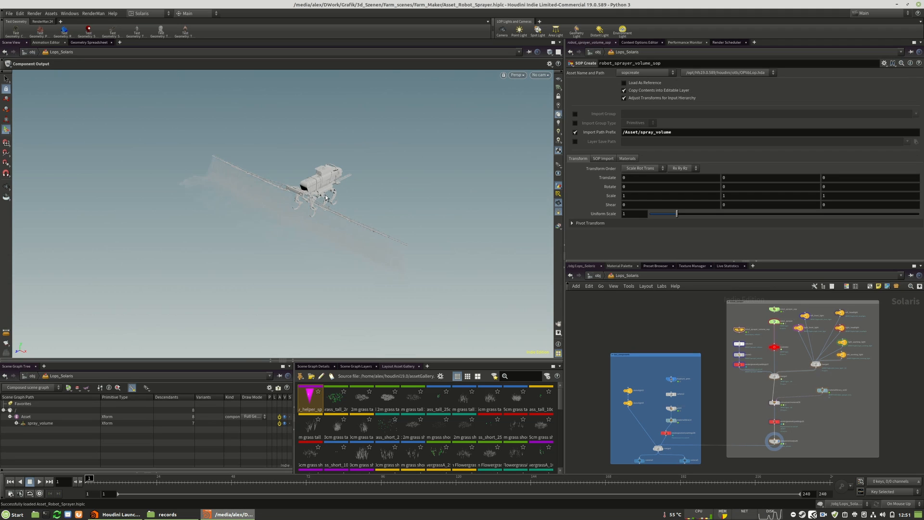
Inspect the robot sprayer model and its spray volume closely from another angle in the viewport
key(Escape)
mouse_move(317, 198)
mouse_down()
mouse_move(254, 163)
mouse_move(256, 154)
mouse_move(289, 193)
mouse_move(481, 189)
mouse_move(363, 192)
mouse_move(318, 204)
mouse_move(354, 184)
mouse_move(382, 260)
mouse_move(364, 220)
mouse_up()
key(Return)
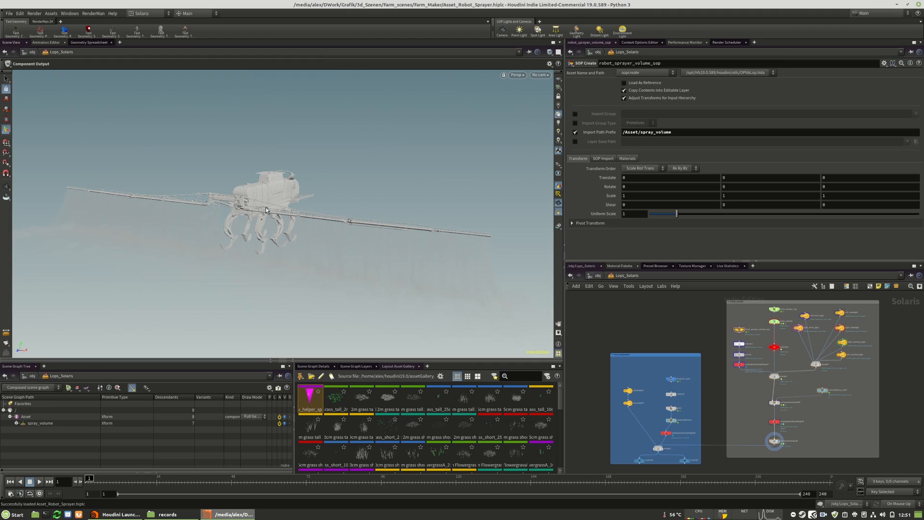
Examine the Robot_Sprayer group's network, from its lights, volume and Controler nodes to the material library and component output
scroll(727, 329, down, 3)
scroll(780, 323, up, 5)
scroll(774, 324, down, 3)
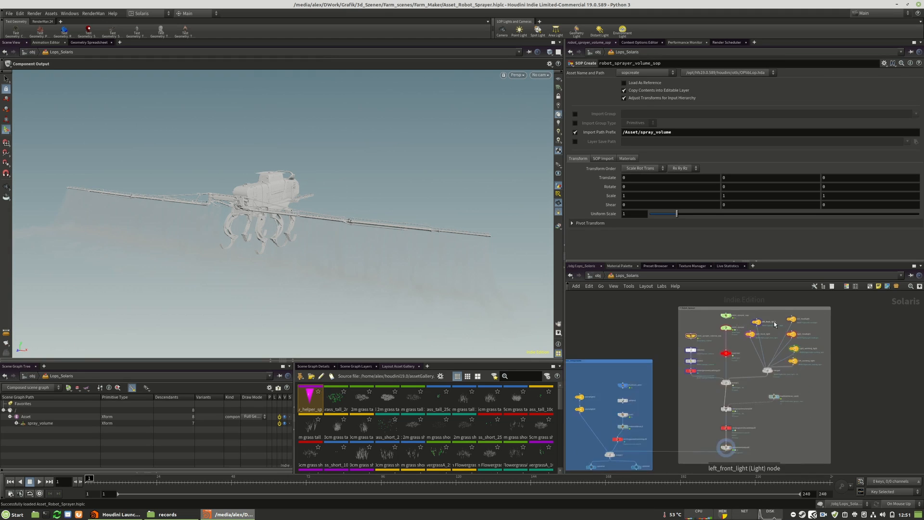
scroll(727, 315, up, 5)
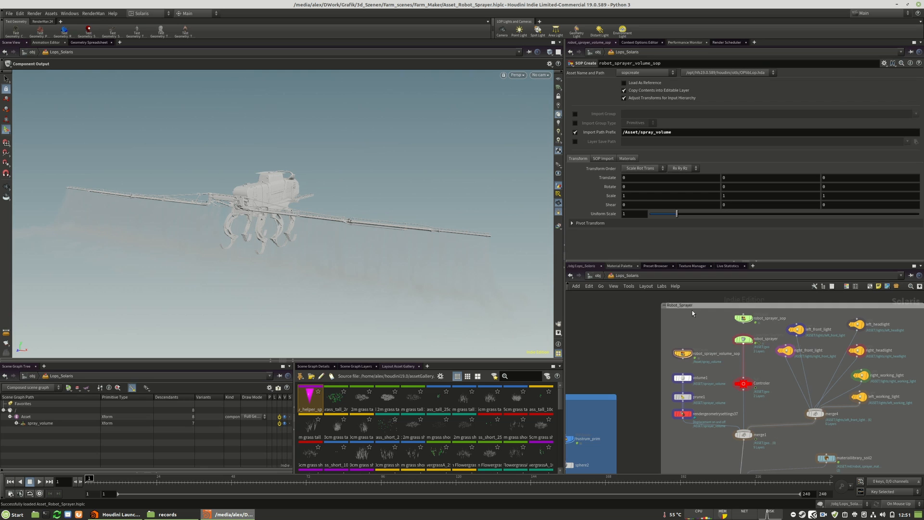
scroll(638, 301, down, 4)
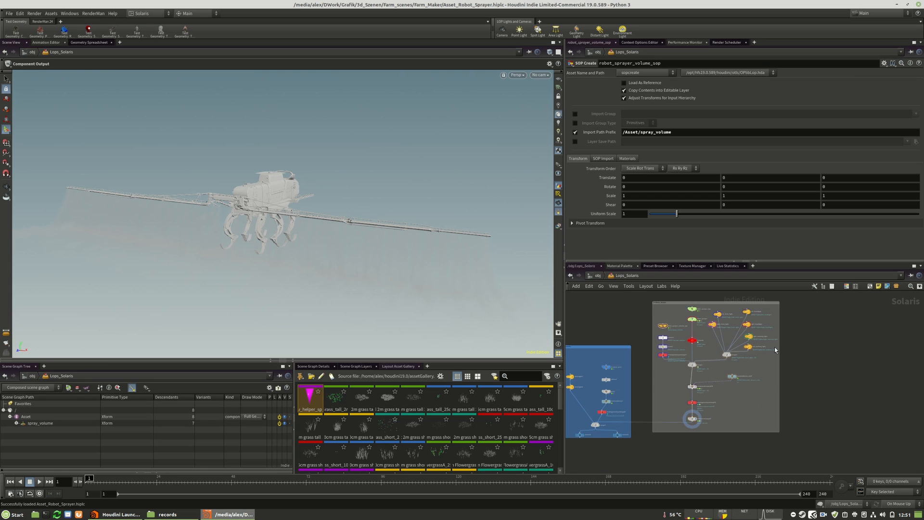
scroll(770, 345, up, 1)
scroll(689, 326, up, 5)
scroll(648, 310, down, 4)
mouse_move(632, 309)
middle_down()
mouse_move(684, 296)
mouse_move(596, 300)
mouse_move(627, 300)
middle_up()
scroll(698, 344, up, 5)
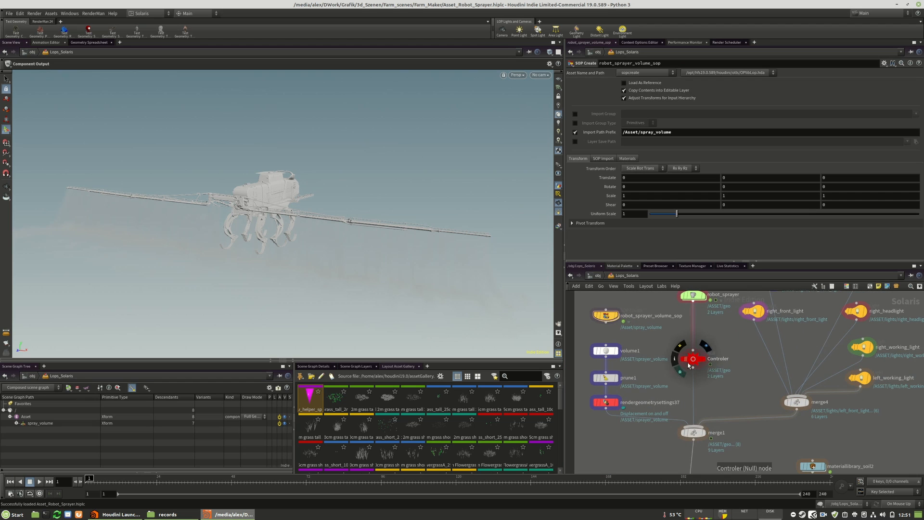
scroll(674, 326, down, 6)
scroll(676, 409, up, 5)
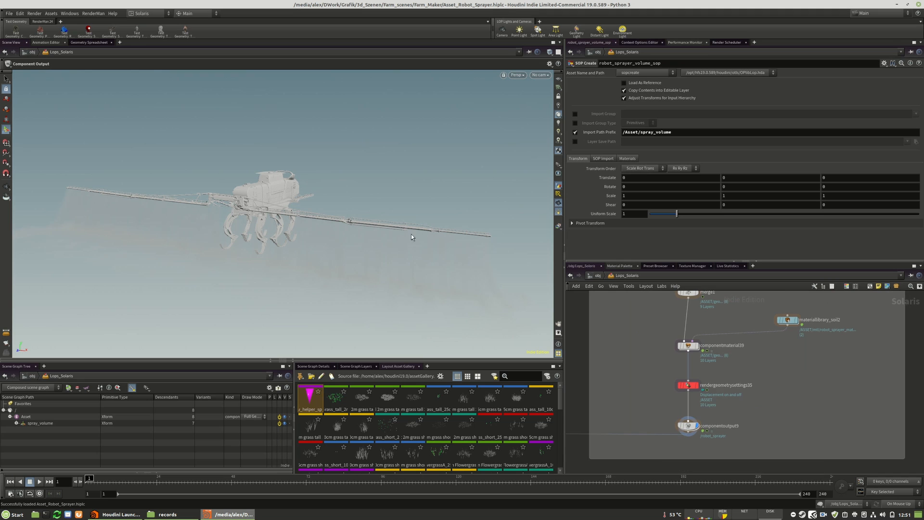
scroll(713, 437, down, 4)
Set Lights_On/Off to 0.5 on the robot sprayer's Controler node
scroll(689, 347, up, 6)
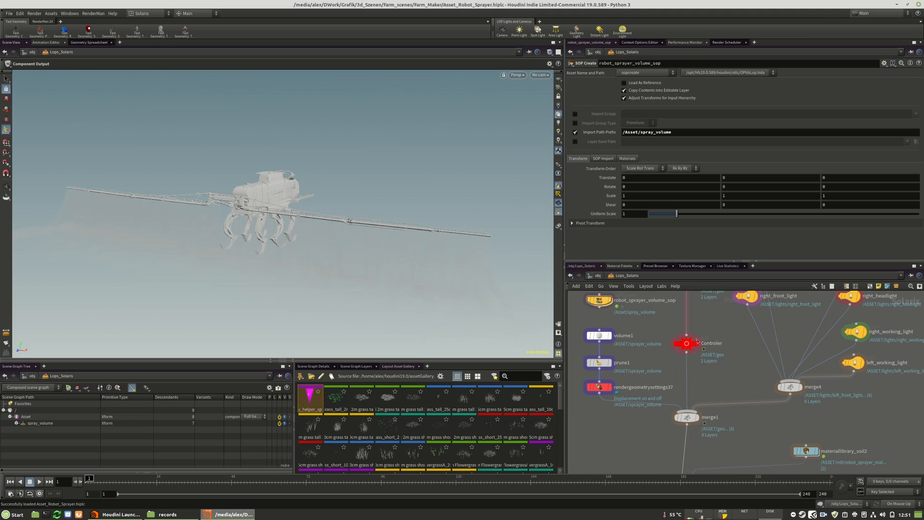
click(689, 348)
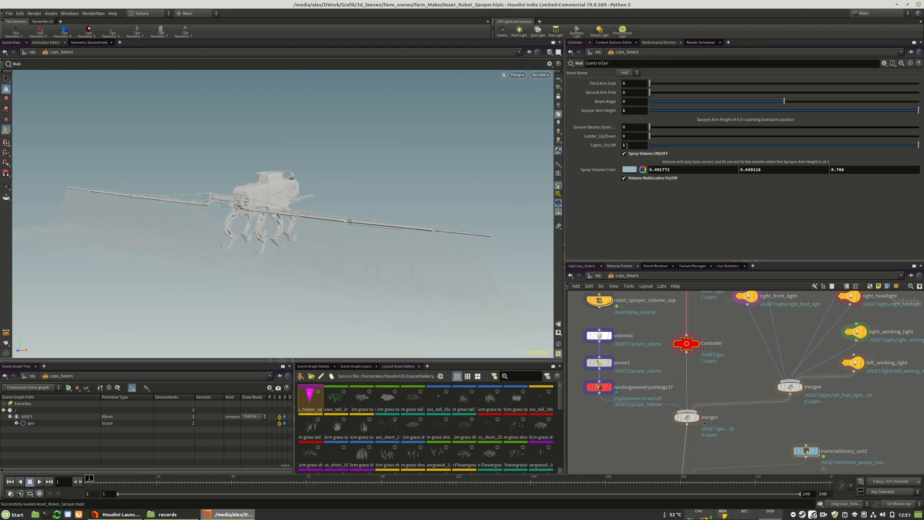
key(Tab)
text(.5)
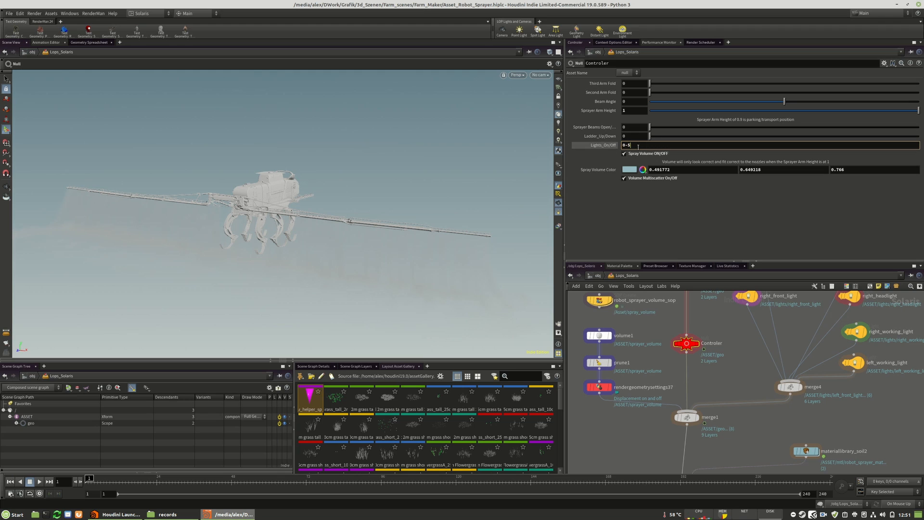
key(Return)
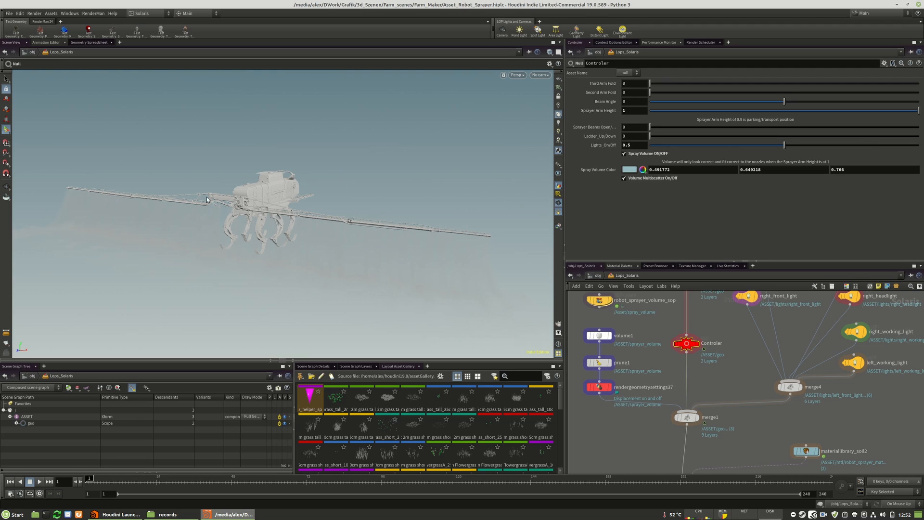
Select componentoutput9 and review its root prim, asset metadata, caching and export settings
scroll(748, 411, down, 5)
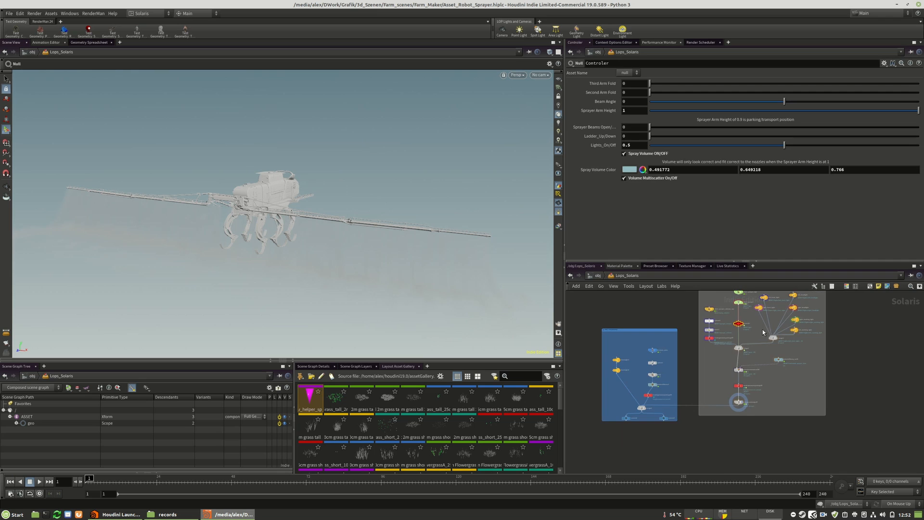
scroll(748, 410, up, 5)
click(772, 365)
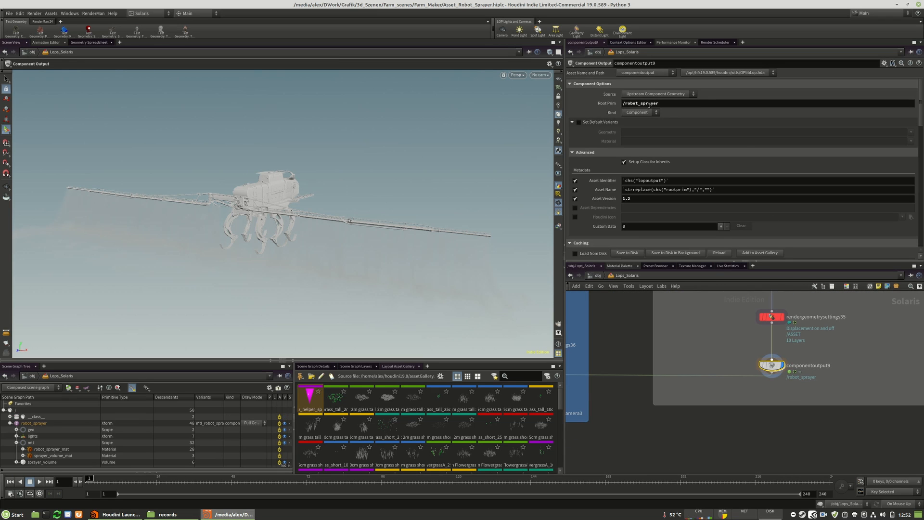
scroll(922, 113, down, 5)
scroll(642, 177, up, 2)
click(626, 167)
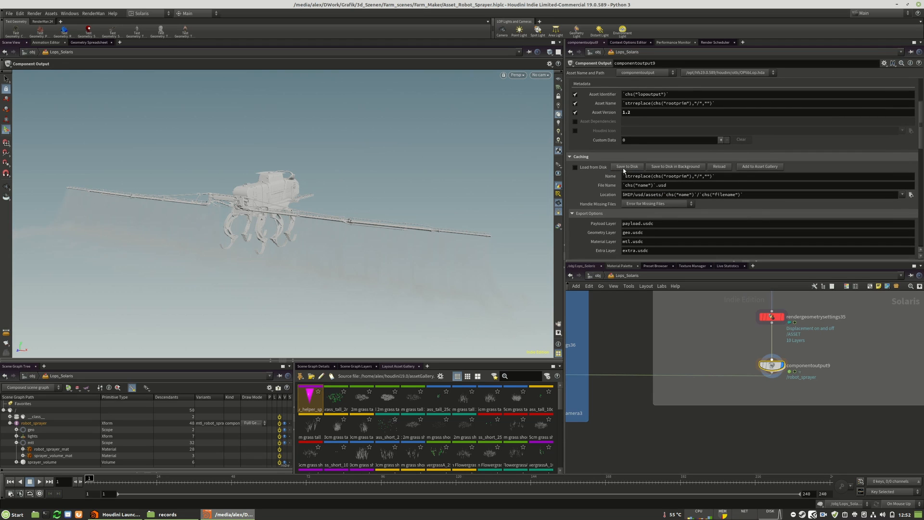
Reopen the recent scene Scene_Build_Layout_Chapter_03_1.hiplc, discard the sprayer file's changes, dismiss the load warnings, and return to the farm fence group
click(10, 13)
mouse_move(43, 36)
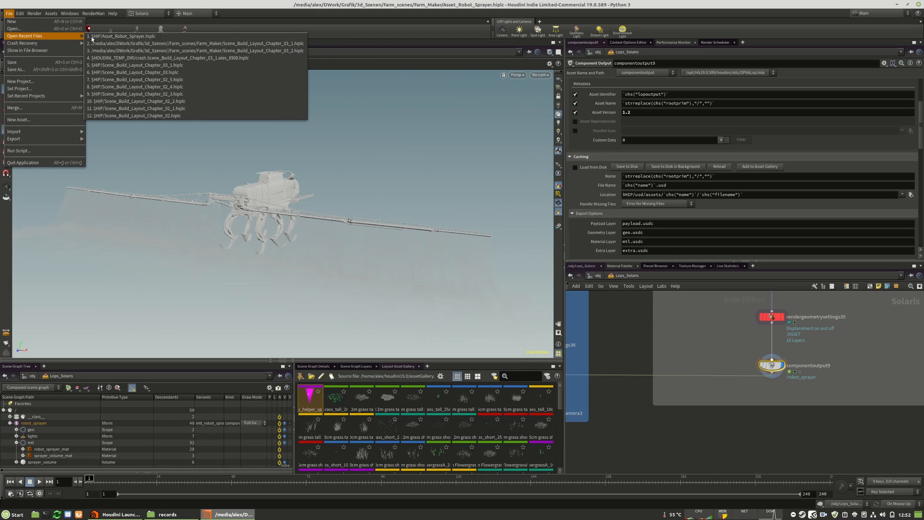
click(268, 43)
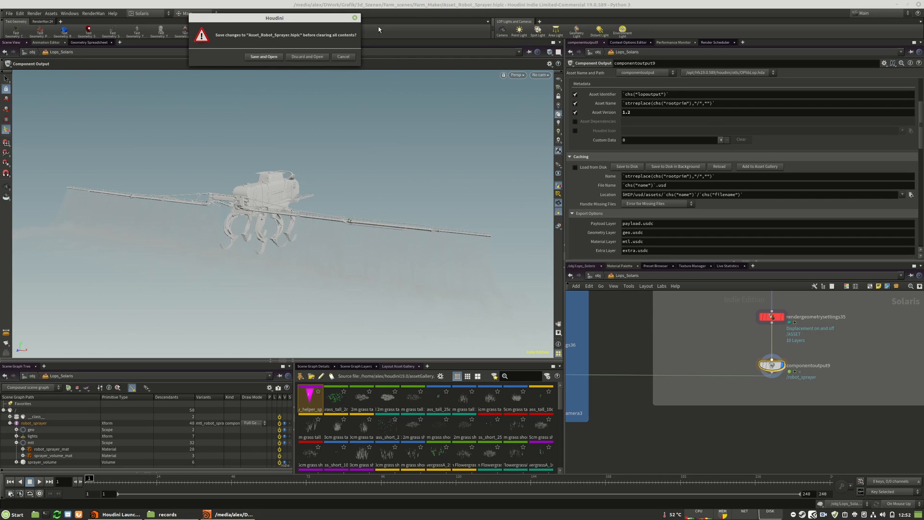
click(306, 59)
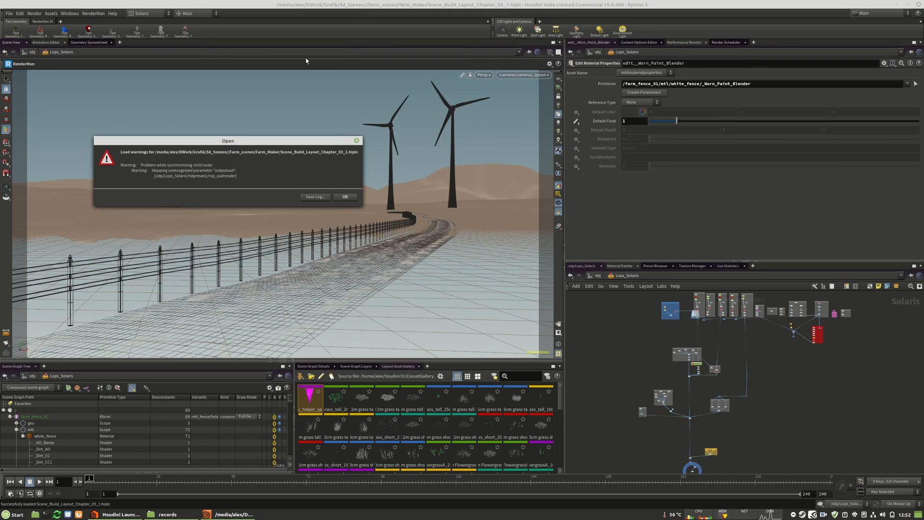
click(345, 197)
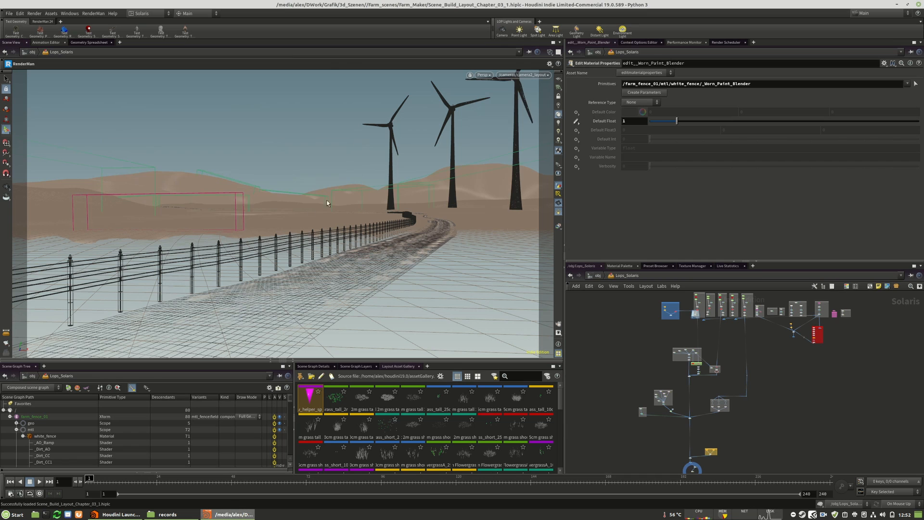
middle_drag(781, 421, 758, 421)
scroll(693, 367, up, 8)
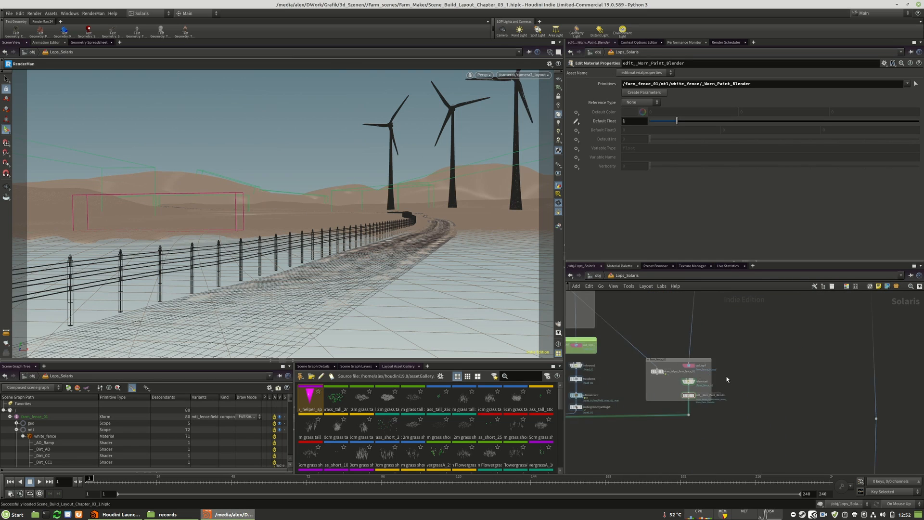
Add a Reference node beside the farm_fence_01 group and set its primitive path to /robot_sprayer
key(Tab)
text(ref)
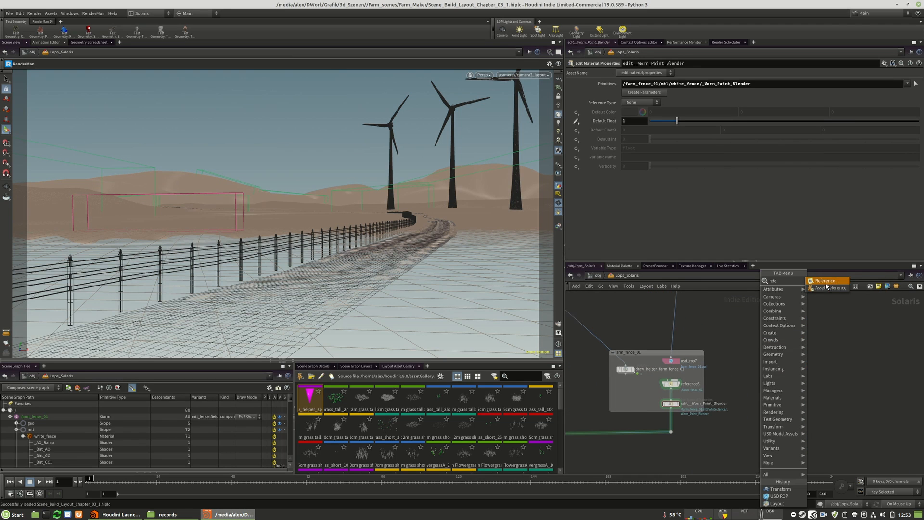
click(828, 281)
click(780, 360)
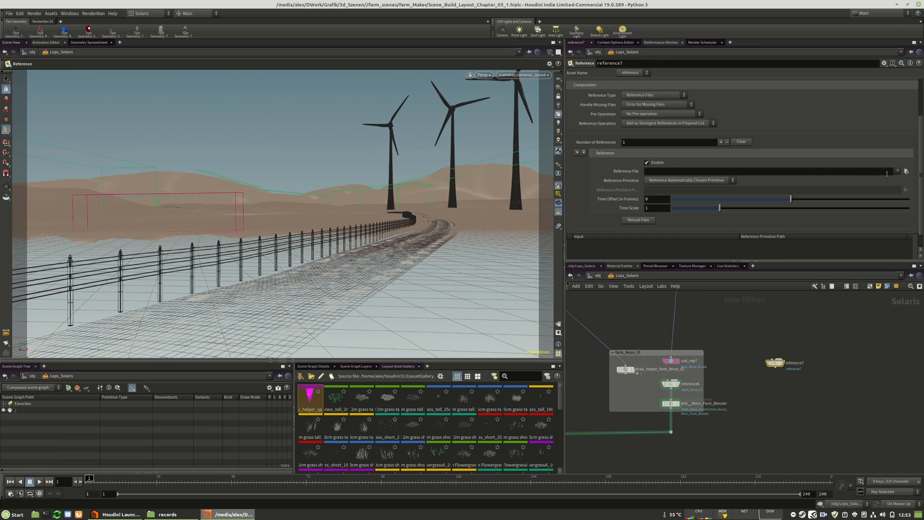
click(628, 94)
text(/robot_sprayer)
key(Return)
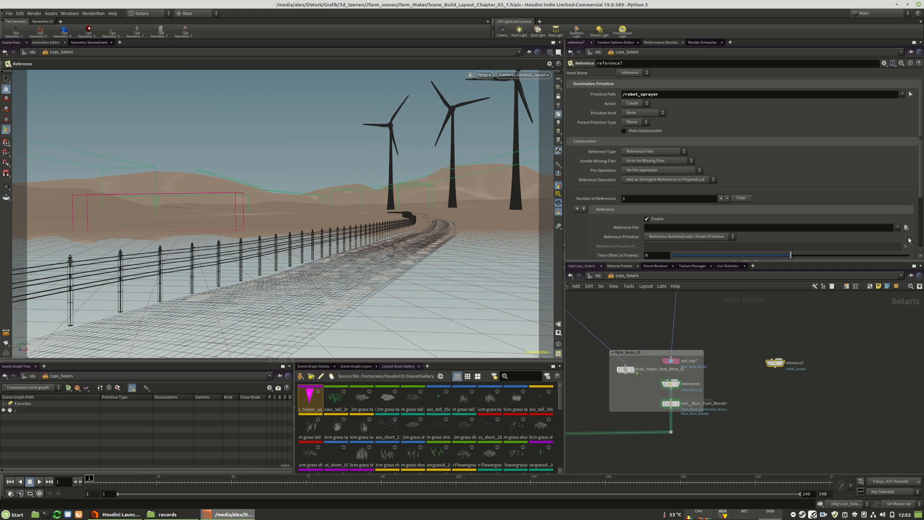
Set the new node's reference file to $HIP/usd/assets/robot_sprayer/robot_sprayer.usd
click(907, 227)
double_click(745, 79)
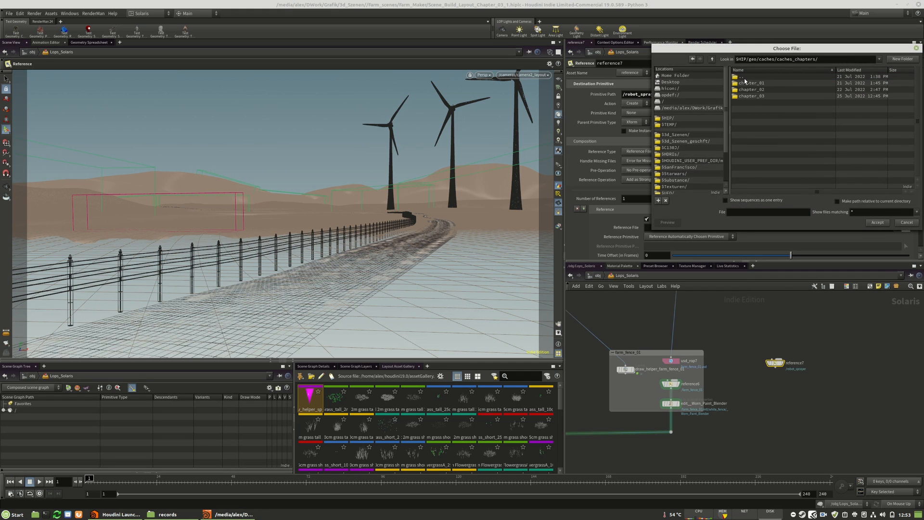
double_click(752, 76)
double_click(753, 77)
double_click(753, 76)
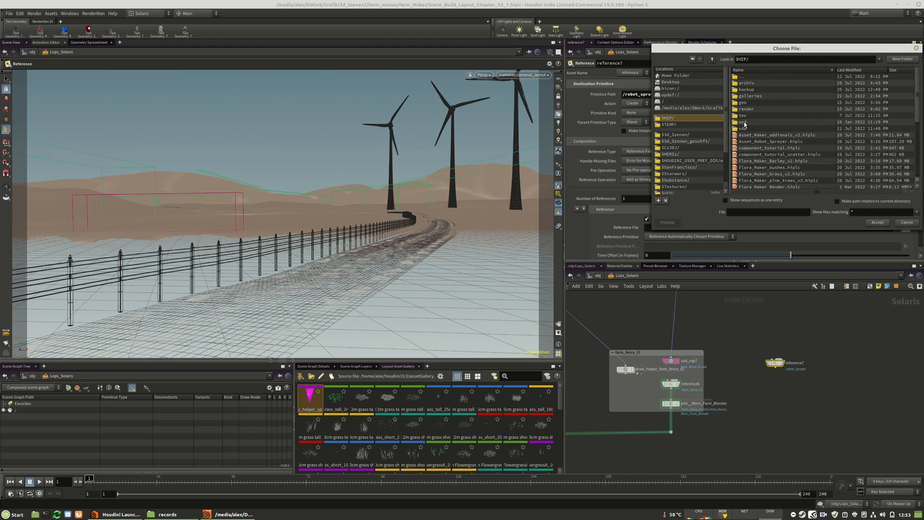
double_click(743, 121)
double_click(747, 83)
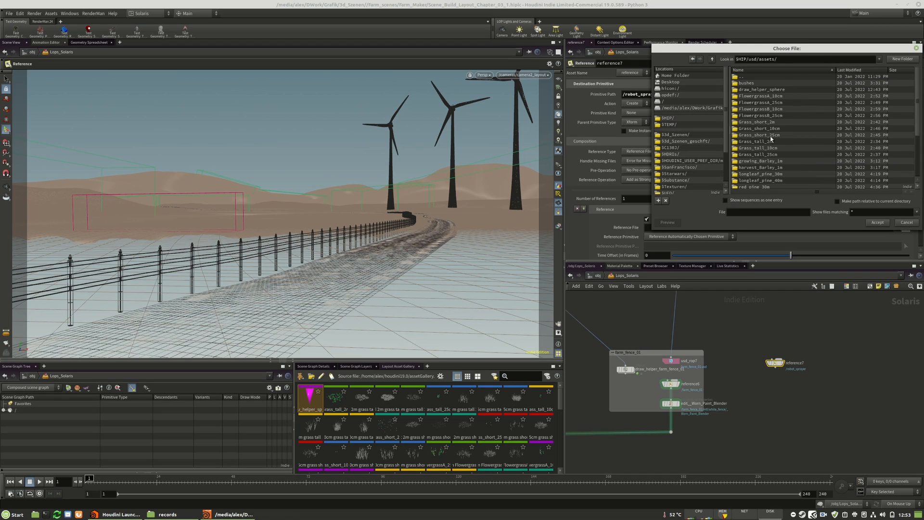
scroll(754, 106, down, 3)
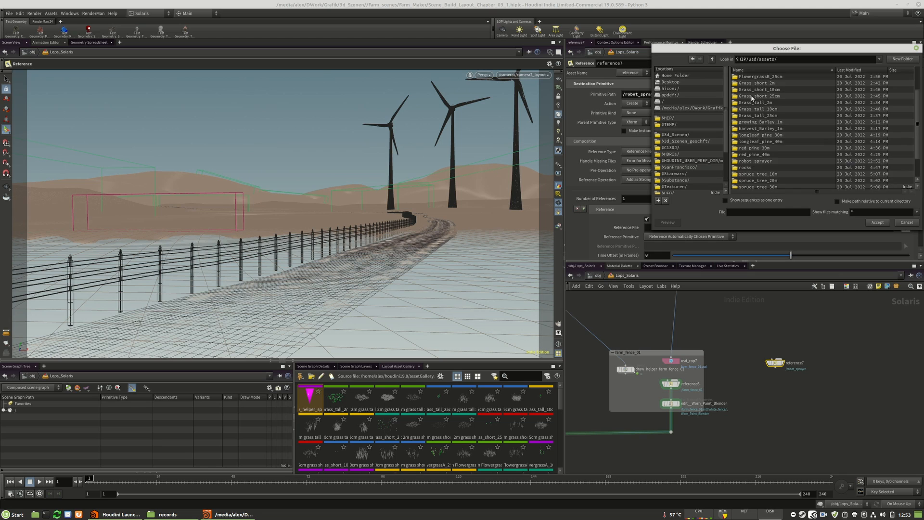
double_click(756, 141)
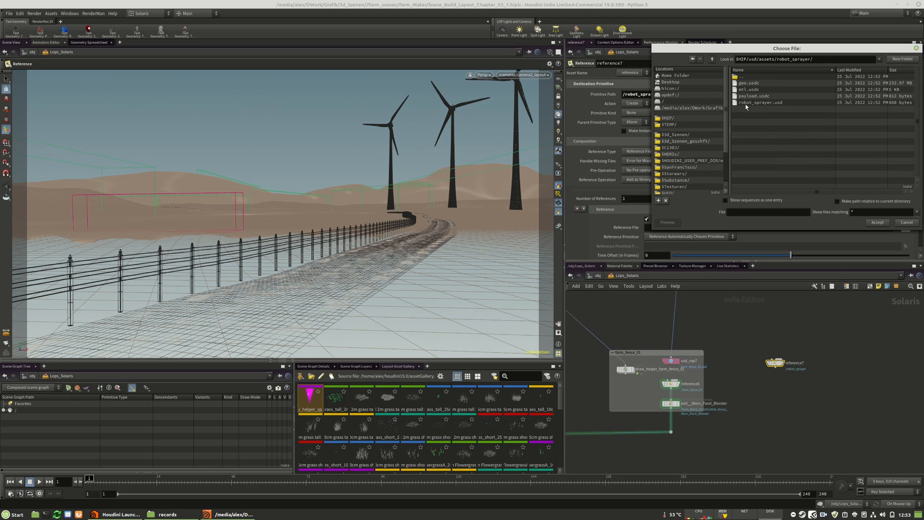
click(802, 103)
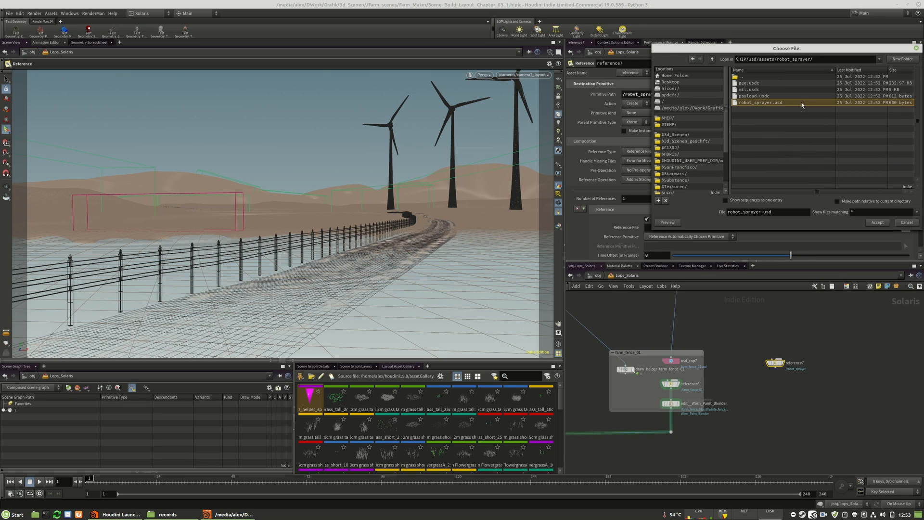
click(877, 223)
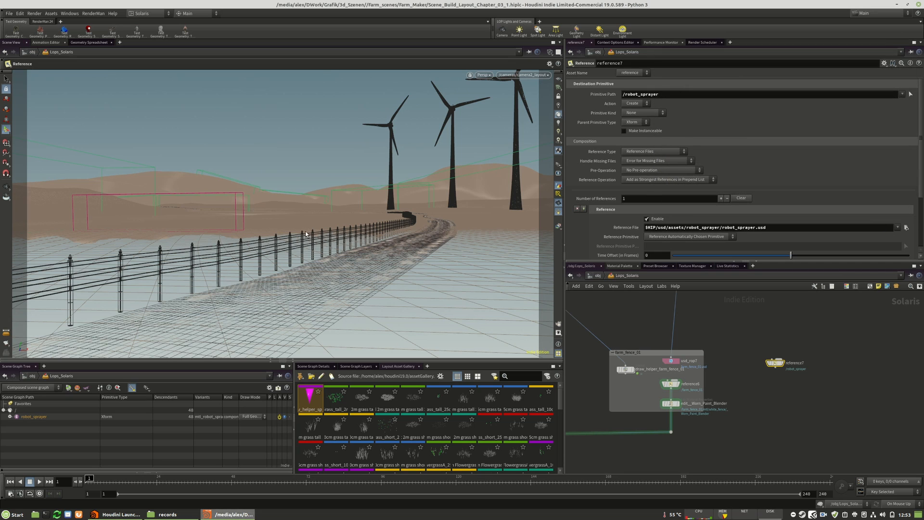
Display the robot sprayer reference and check the child prims of robot_sprayer in the scene graph
click(776, 363)
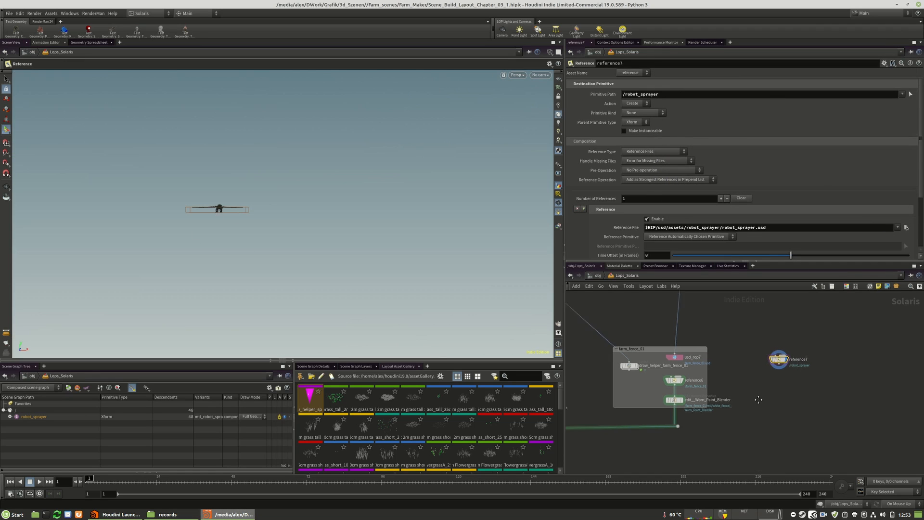
click(10, 416)
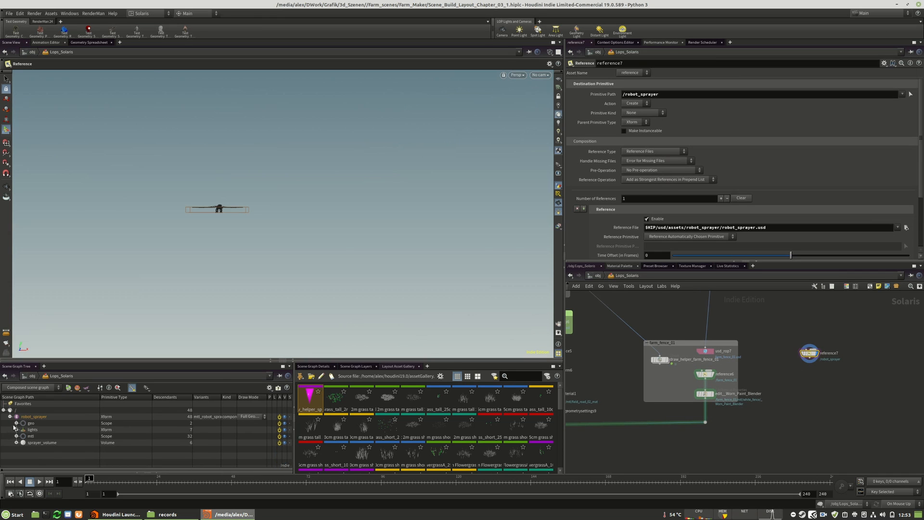
click(10, 417)
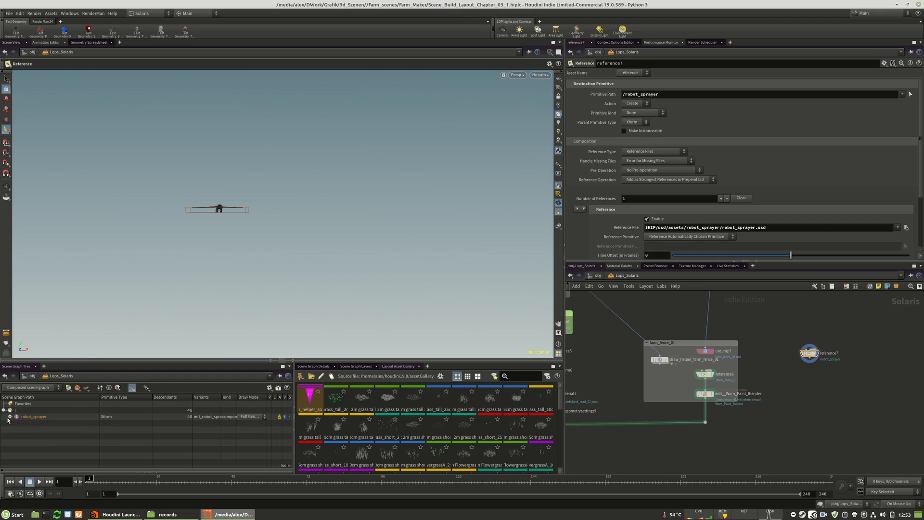
Add a Transform node below the robot sprayer reference and assign /robot_sprayer as its primitive
mouse_move(771, 415)
middle_down()
mouse_move(826, 362)
mouse_move(848, 379)
mouse_move(864, 381)
mouse_move(864, 372)
middle_up()
key(Tab)
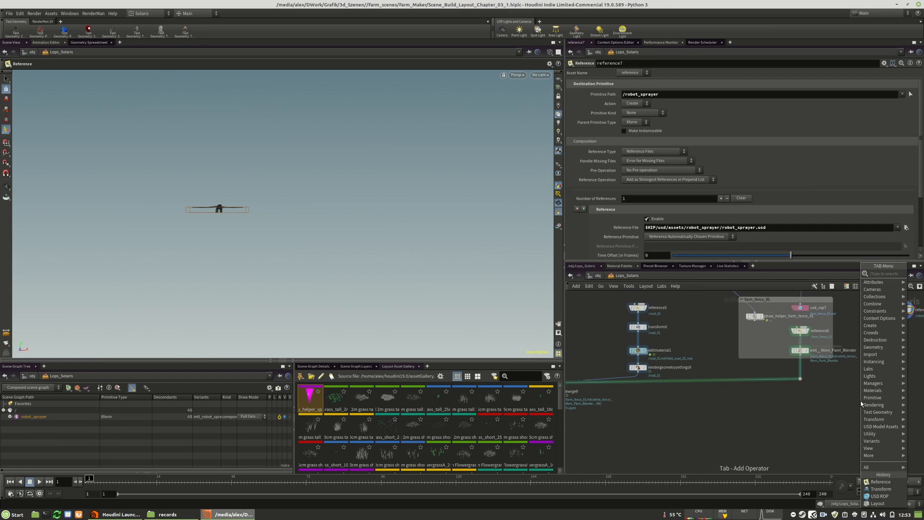
text(tr)
click(815, 280)
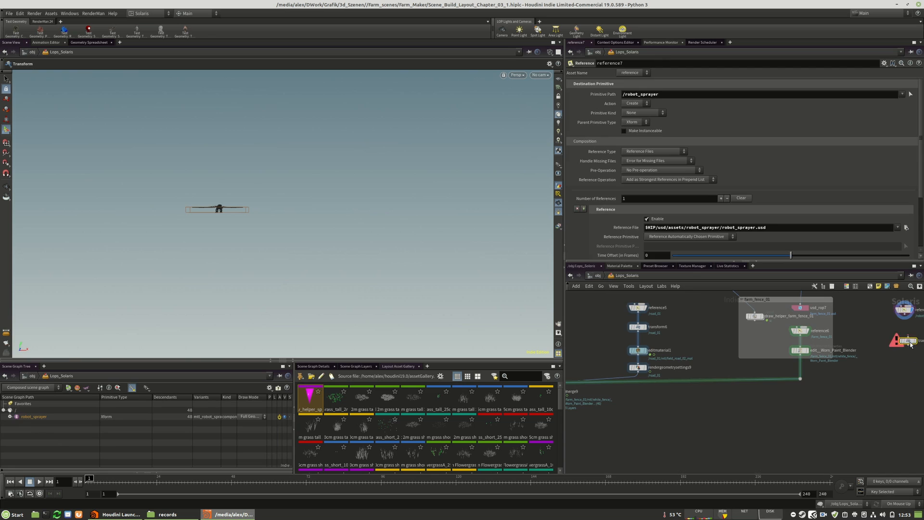
click(803, 356)
mouse_move(806, 351)
mouse_down()
mouse_move(802, 329)
mouse_move(805, 356)
mouse_up()
click(813, 357)
drag(24, 416, 690, 84)
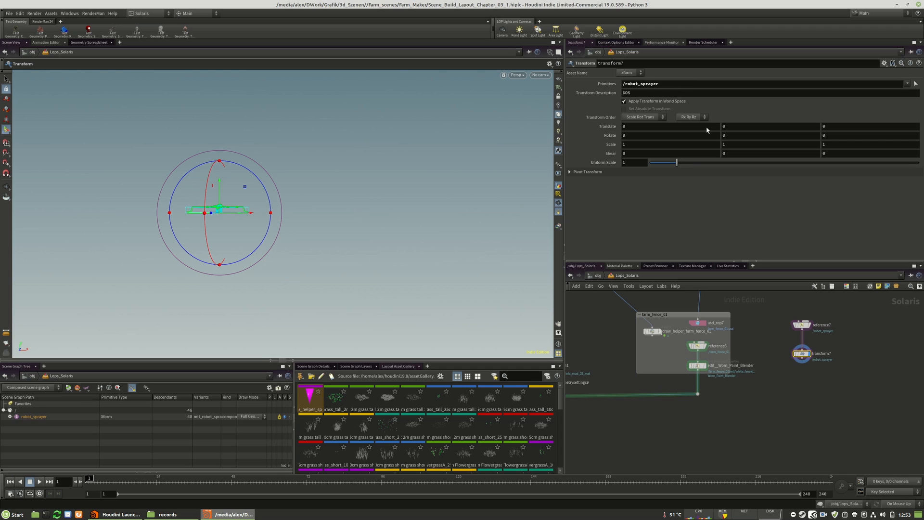
Wire the sprayer's transform into the existing merge9 node and route the wire through a network dot
middle_drag(817, 411, 917, 393)
click(903, 340)
middle_drag(737, 412, 713, 382)
click(662, 375)
alt+drag(775, 344, 922, 369)
middle_drag(895, 403, 908, 390)
Insert a Merge node below merge9, connect the sprayer's transform to it, and remove the wire's dot while moving the sprayer nodes down
scroll(890, 381, down, 2)
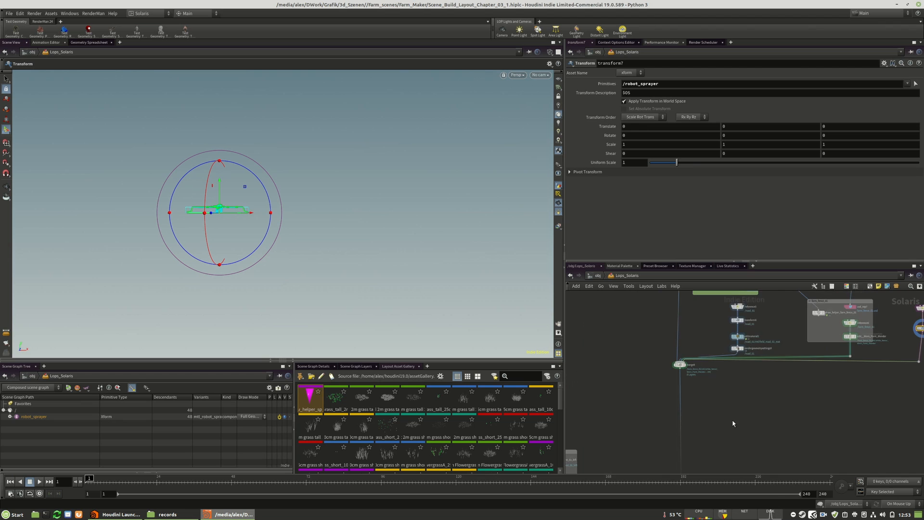
key(Tab)
text(mer)
click(787, 275)
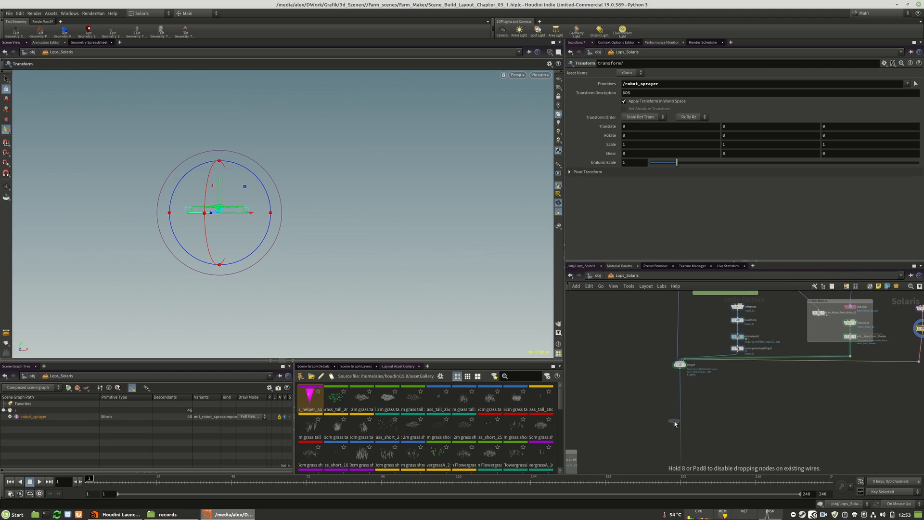
click(682, 422)
middle_drag(800, 417, 747, 408)
drag(853, 352, 629, 407)
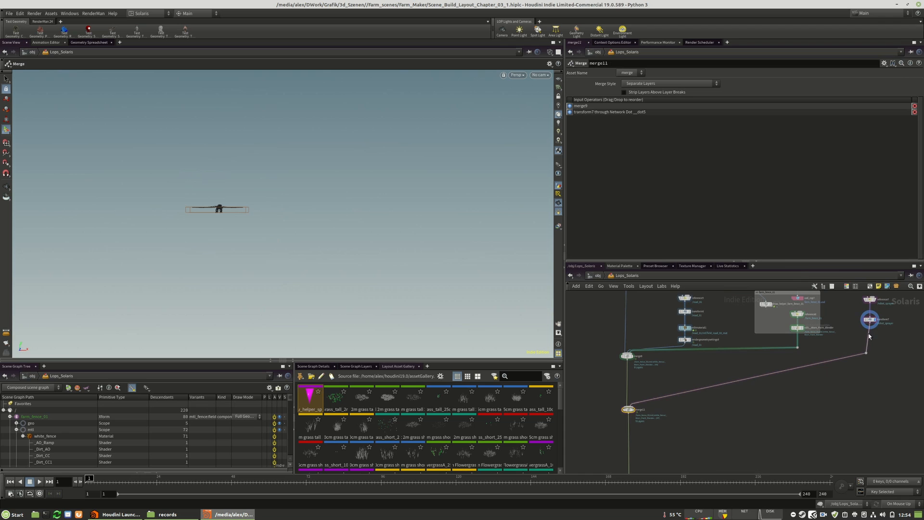
drag(872, 322, 871, 344)
key(Delete)
drag(875, 395, 870, 399)
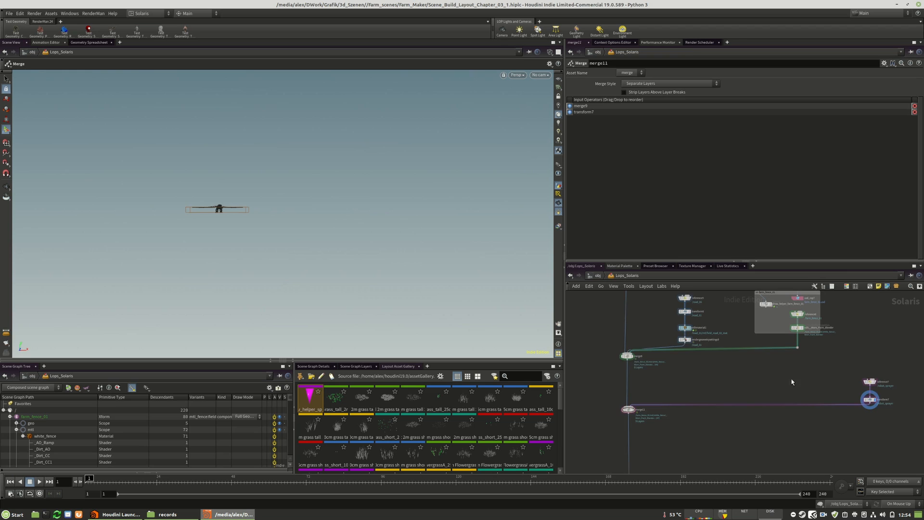
Insert another Merge between merge9 and the sprayer's merge, wire the farm fence branch into it, and move the farm_fence_01 group level with it
middle_drag(681, 394, 723, 399)
key(Tab)
text(m)
key(Return)
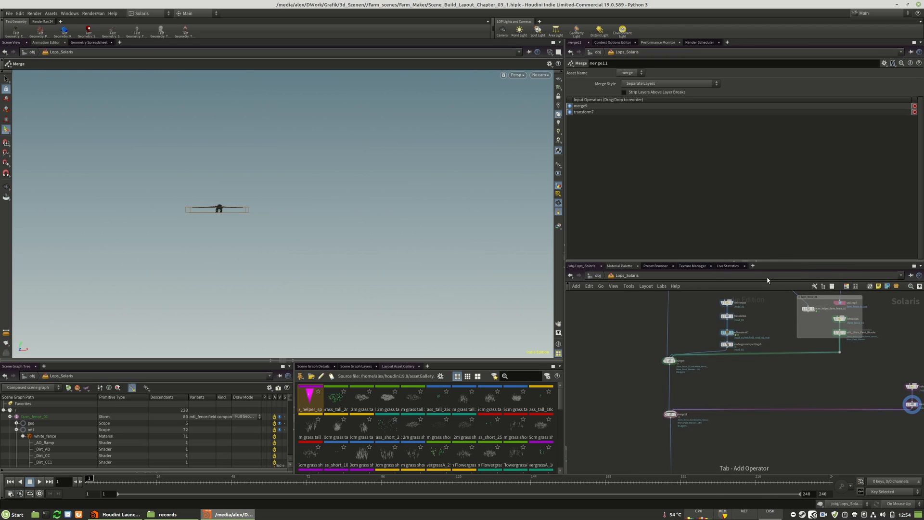
click(670, 391)
drag(760, 358, 664, 390)
middle_drag(774, 389, 713, 412)
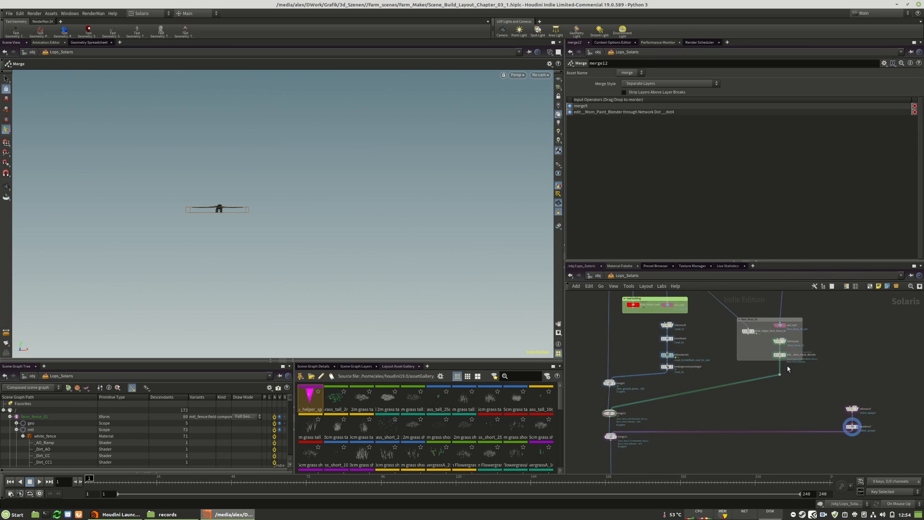
drag(762, 321, 745, 352)
click(762, 324)
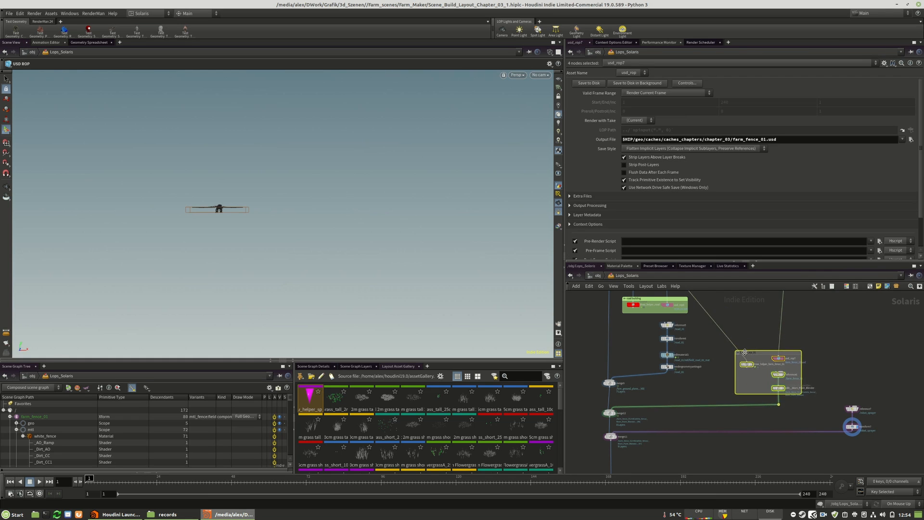
Enclose the sprayer's reference and transform nodes in a network box named Robot_sprayer
click(842, 336)
middle_drag(869, 435, 794, 376)
drag(818, 332, 723, 399)
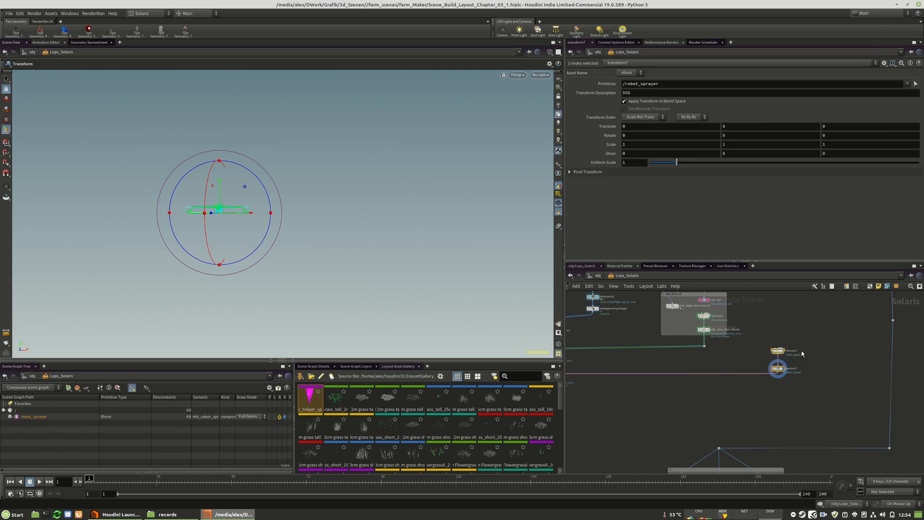
click(868, 288)
scroll(789, 342, up, 3)
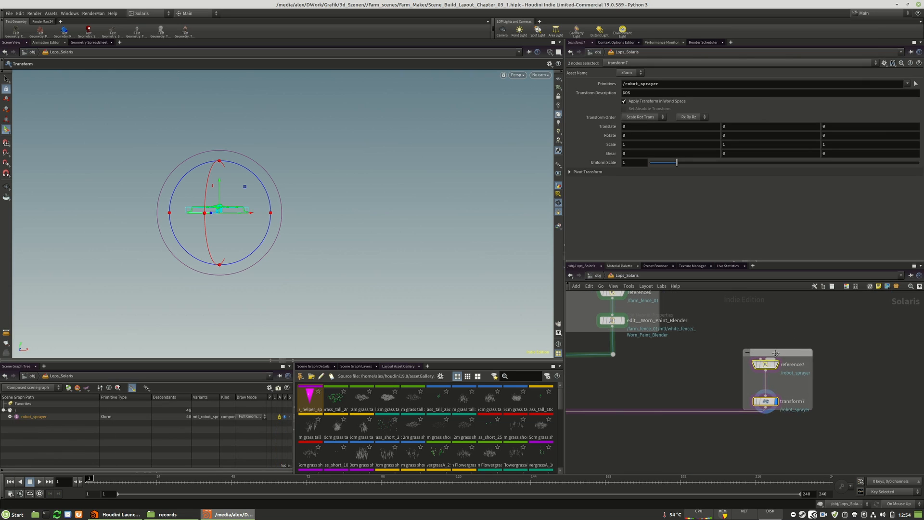
double_click(776, 349)
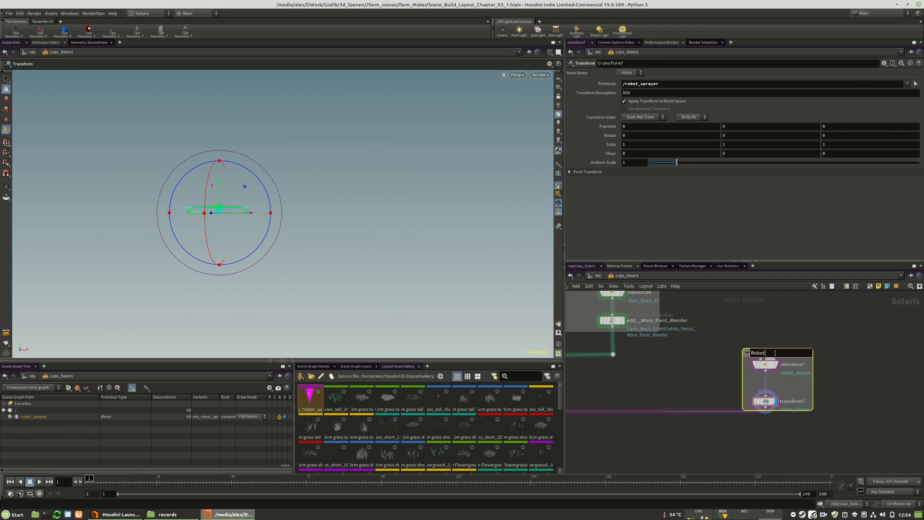
text(Robot_sprayer)
key(Return)
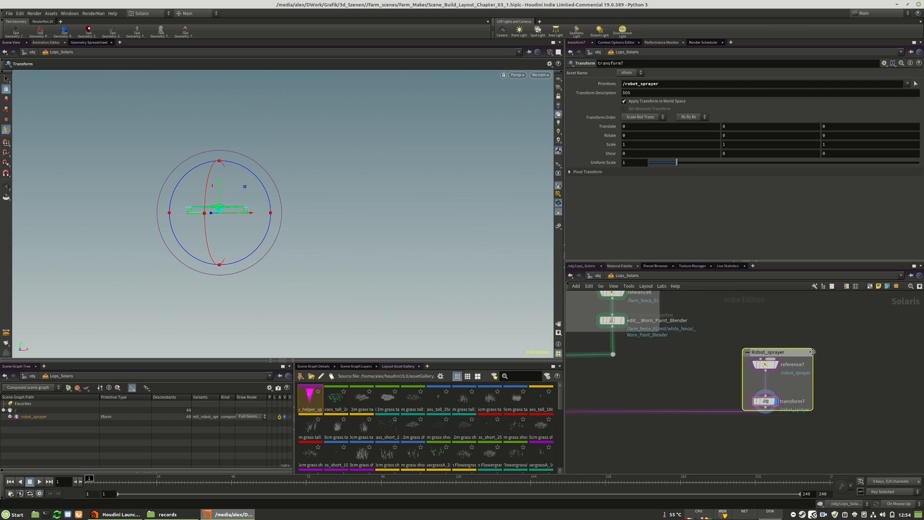
Display the merged scene and move the robot sprayer behind the fence to about X 74.06, Z 321.5
scroll(915, 352, down, 6)
scroll(730, 396, up, 4)
scroll(671, 364, down, 6)
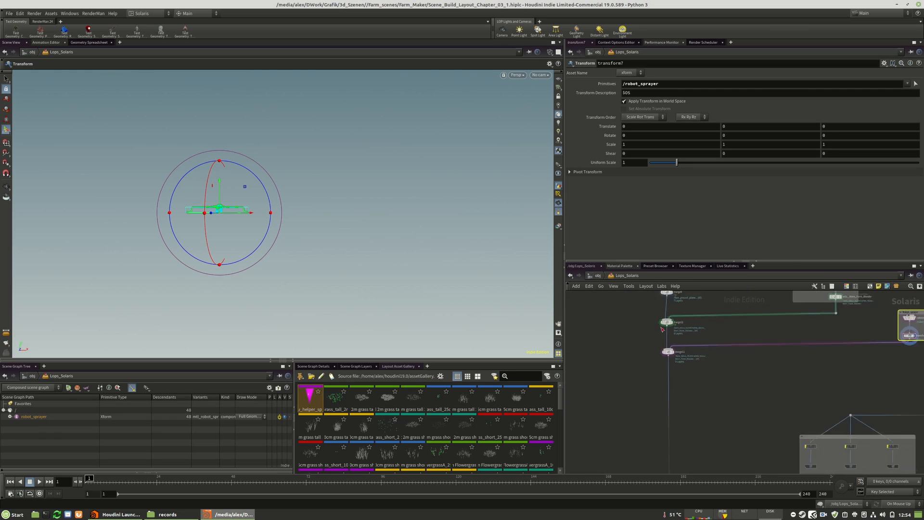
scroll(671, 395, up, 6)
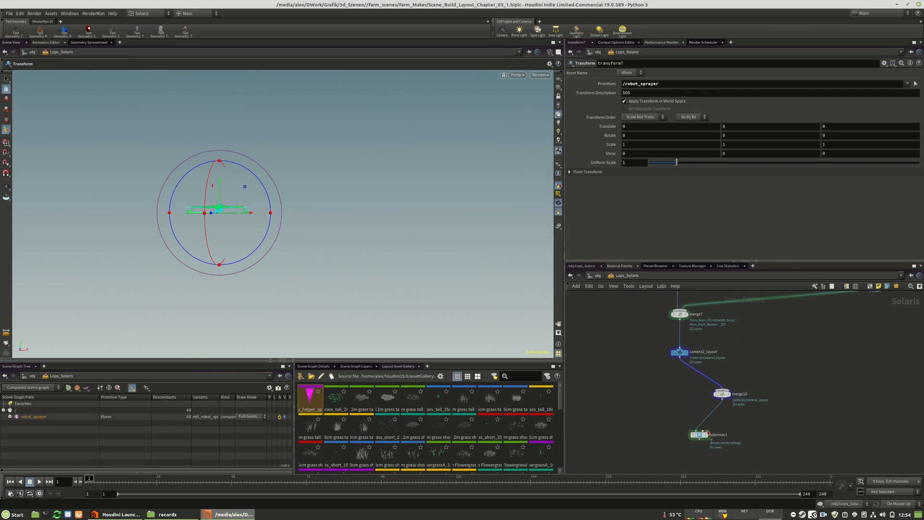
scroll(643, 453, down, 6)
scroll(801, 355, down, 3)
middle_drag(801, 355, 799, 464)
scroll(794, 378, up, 4)
scroll(794, 379, up, 3)
click(766, 429)
drag(214, 215, 200, 231)
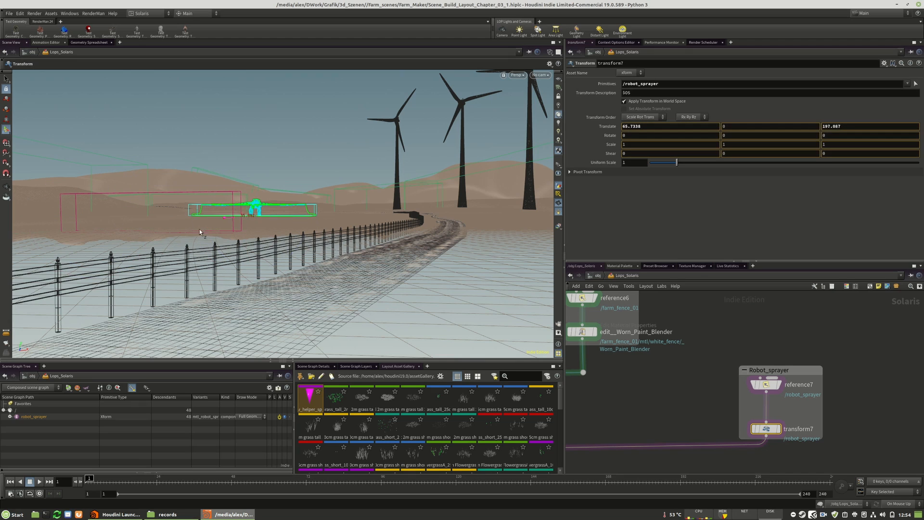
drag(47, 247, 50, 245)
drag(106, 225, 134, 225)
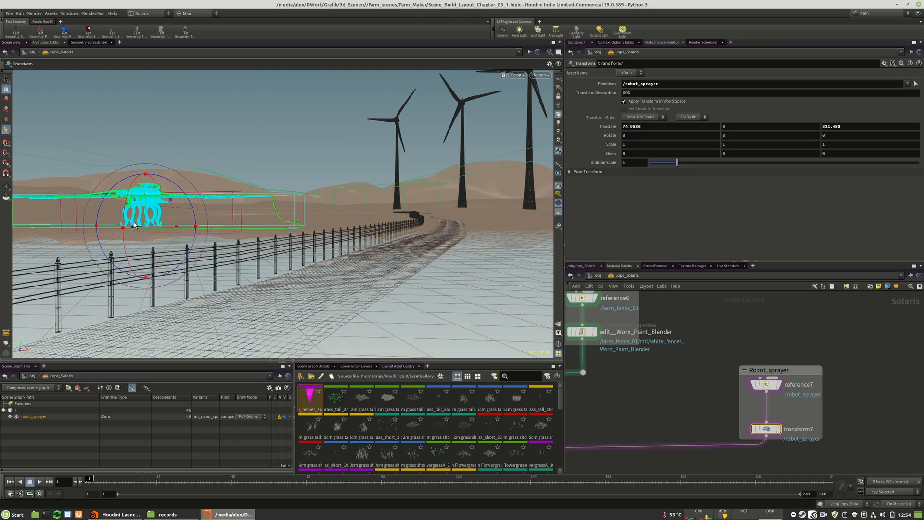
Switch the viewport to Smooth Shaded and adjust the robot sprayer to about X 74.74, Z 310.9, rotated about -3.68 around Y
click(549, 52)
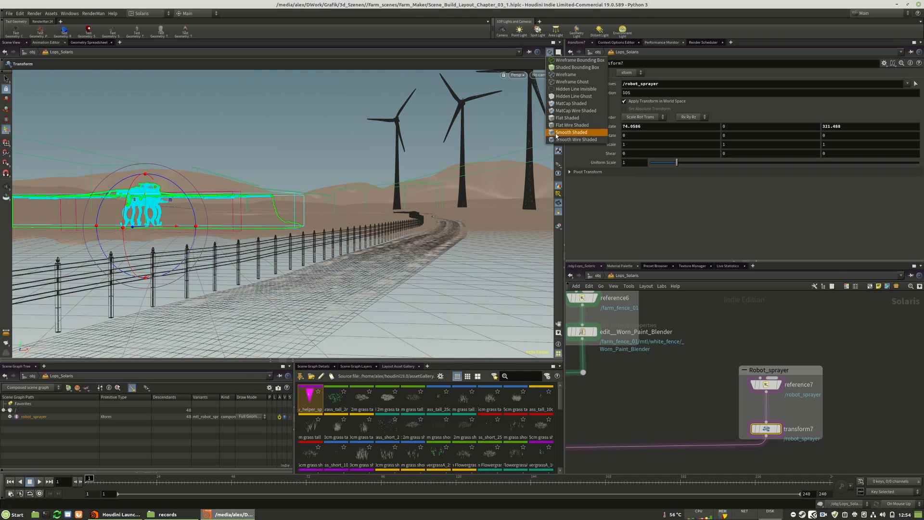
click(580, 132)
alt+drag(228, 185, 227, 192)
mouse_move(215, 224)
alt+middle_down()
mouse_move(356, 171)
mouse_move(347, 186)
alt+middle_up()
alt+drag(347, 185, 338, 225)
alt+right_drag(338, 225, 568, 207)
mouse_move(284, 231)
alt+mouse_down()
mouse_move(413, 240)
mouse_move(276, 260)
mouse_move(264, 241)
mouse_move(299, 242)
mouse_move(271, 275)
mouse_move(254, 249)
mouse_move(220, 254)
alt+mouse_up()
key(t)
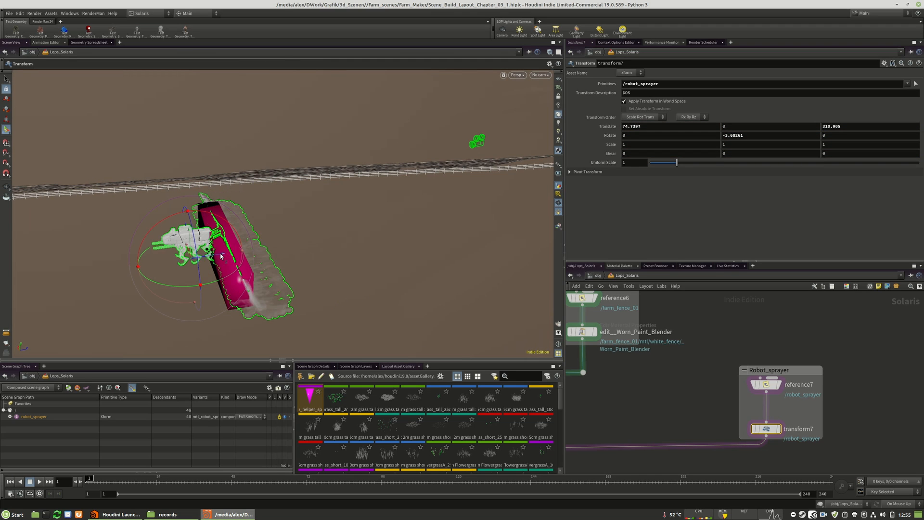
Lower the robot sprayer toward the terrain to a Y translation of about -0.875
mouse_move(332, 250)
alt+mouse_down()
mouse_move(181, 223)
mouse_move(313, 202)
mouse_move(320, 227)
mouse_move(255, 233)
mouse_move(225, 200)
alt+mouse_up()
key(t)
mouse_move(281, 184)
mouse_down()
mouse_move(276, 229)
mouse_move(304, 243)
mouse_up()
key(Escape)
key(t)
Duplicate the empty null and its switch node, placing the copies near the machine_dummy network box
scroll(843, 362, down, 5)
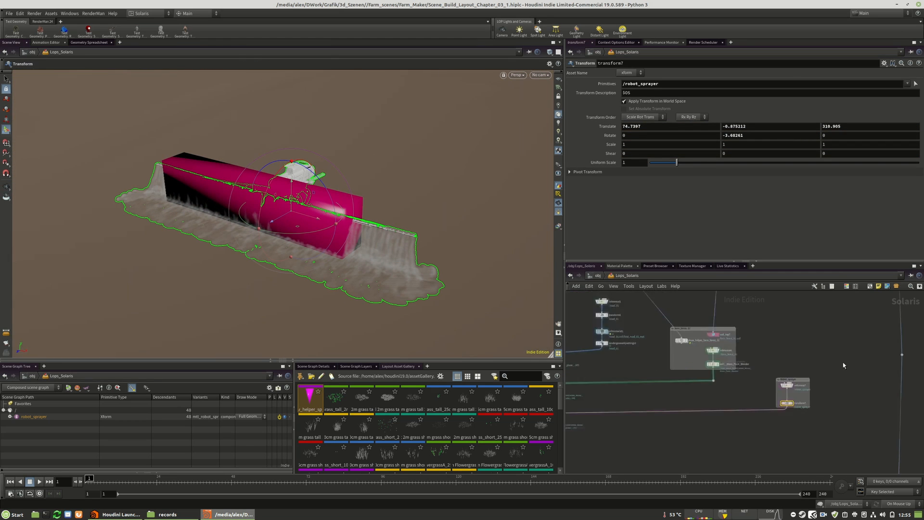
scroll(768, 341, up, 5)
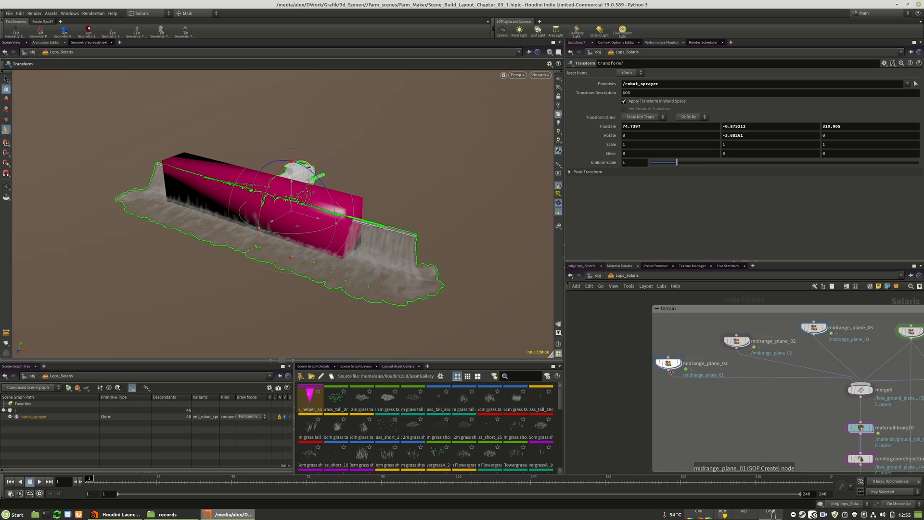
scroll(689, 326, down, 3)
scroll(672, 389, up, 4)
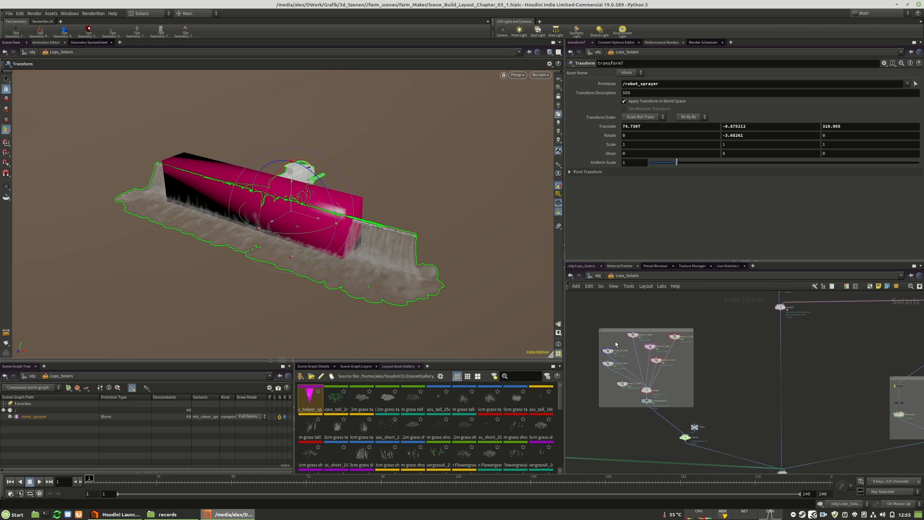
scroll(674, 396, down, 3)
scroll(674, 397, up, 4)
scroll(601, 361, down, 3)
scroll(584, 330, up, 3)
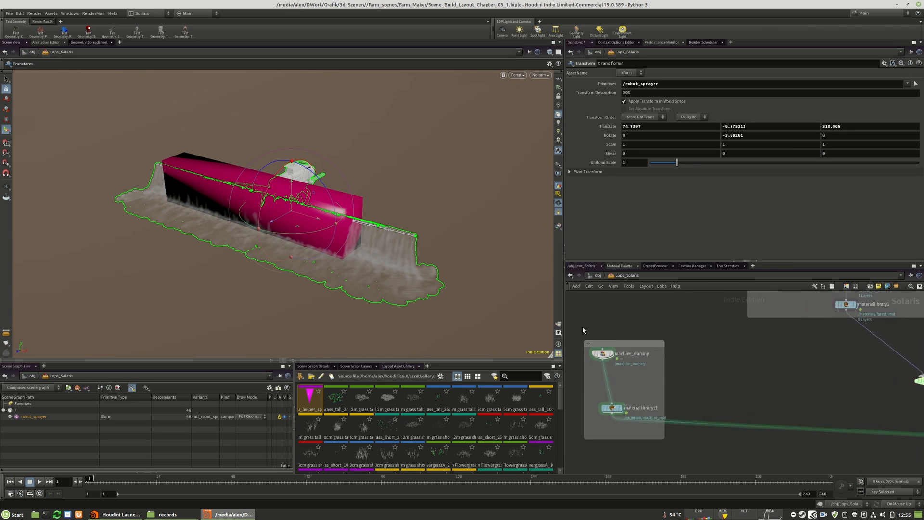
scroll(674, 356, down, 3)
scroll(767, 381, up, 3)
middle_drag(703, 382, 801, 410)
scroll(801, 409, down, 2)
drag(829, 345, 727, 389)
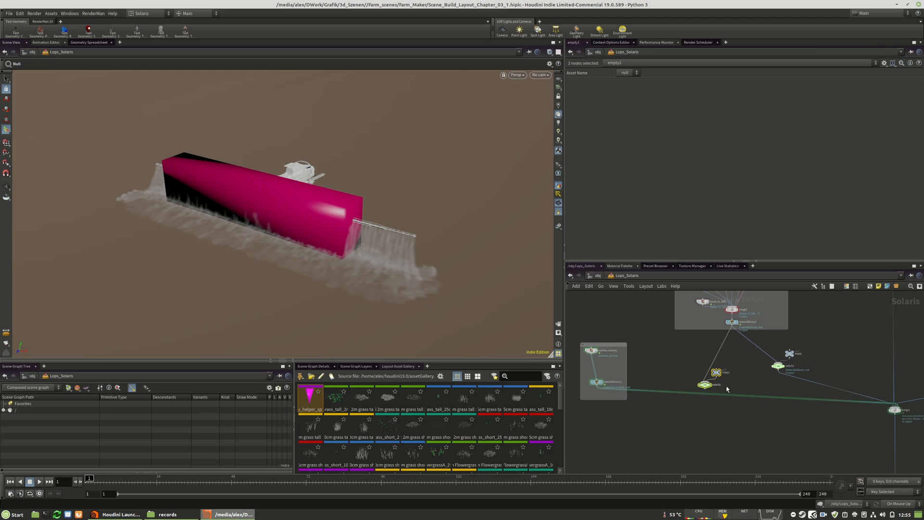
click(727, 389)
Insert the duplicated switch into the machine_dummy branch after materiallibrary11, with empty1 as second input, and set Select Input to 1
scroll(702, 381, up, 3)
middle_drag(681, 360, 787, 352)
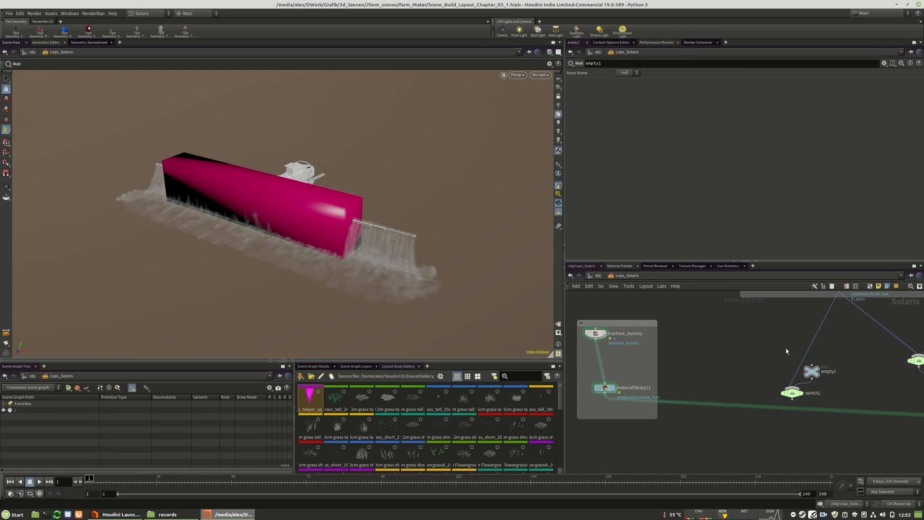
drag(812, 345, 607, 397)
middle_drag(865, 389, 711, 376)
drag(720, 398, 639, 389)
drag(683, 408, 624, 342)
drag(638, 379, 632, 406)
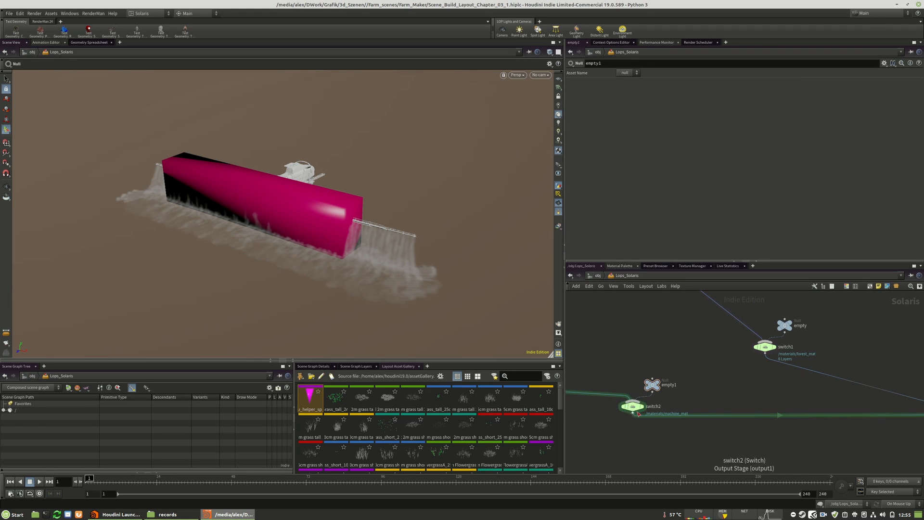
drag(649, 93, 676, 92)
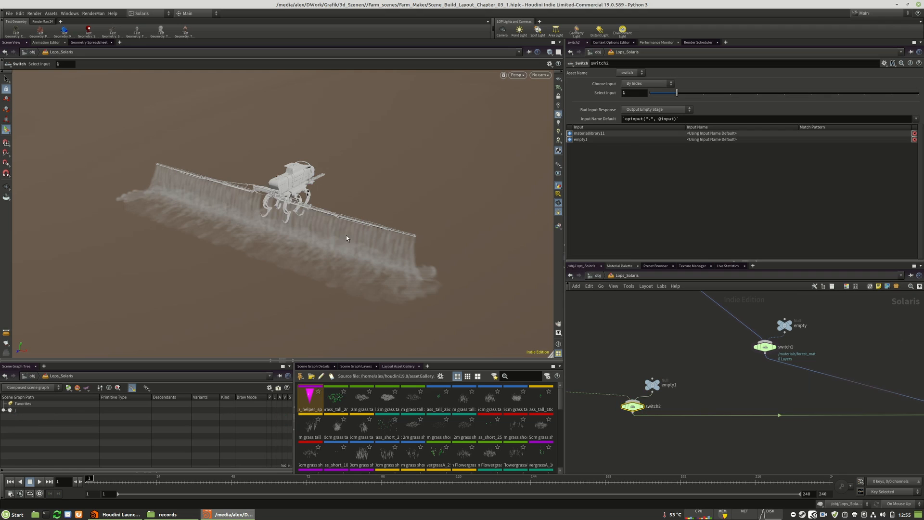
Look through the scene's layout camera in the viewport
scroll(660, 364, down, 6)
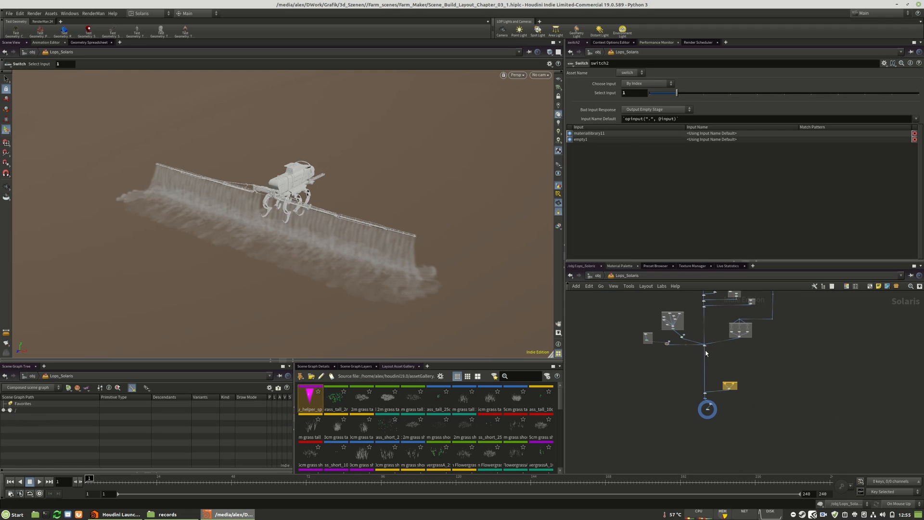
click(540, 75)
click(541, 87)
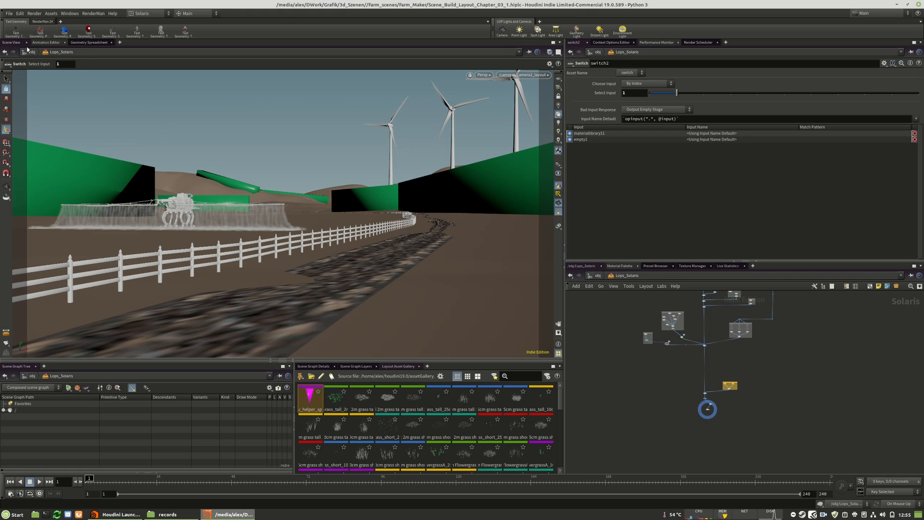
Save the scene as a new version named Scene_Build_Layout_Chapter_03_2.hiplc
click(8, 14)
click(98, 135)
click(145, 169)
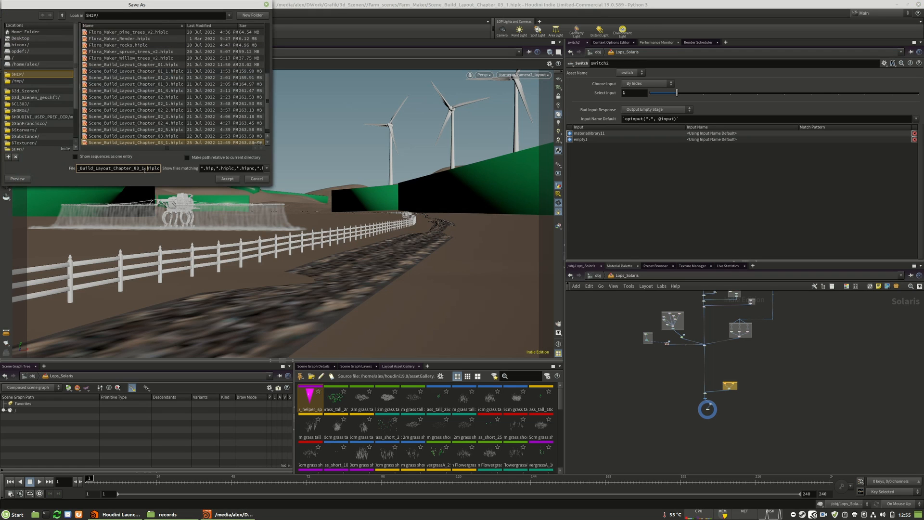
click(227, 179)
click(258, 198)
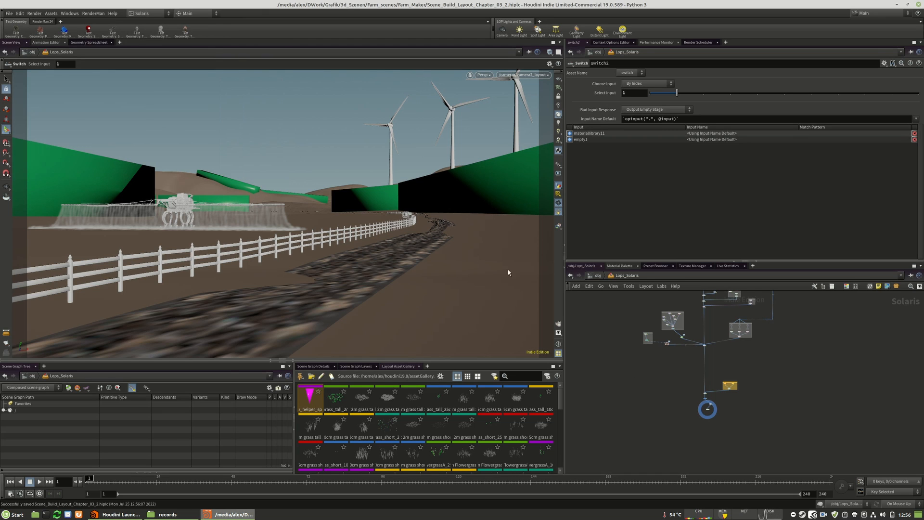
Align the last merge node and the displayed end node vertically beneath the main node chain
middle_drag(832, 339, 823, 387)
scroll(721, 342, up, 4)
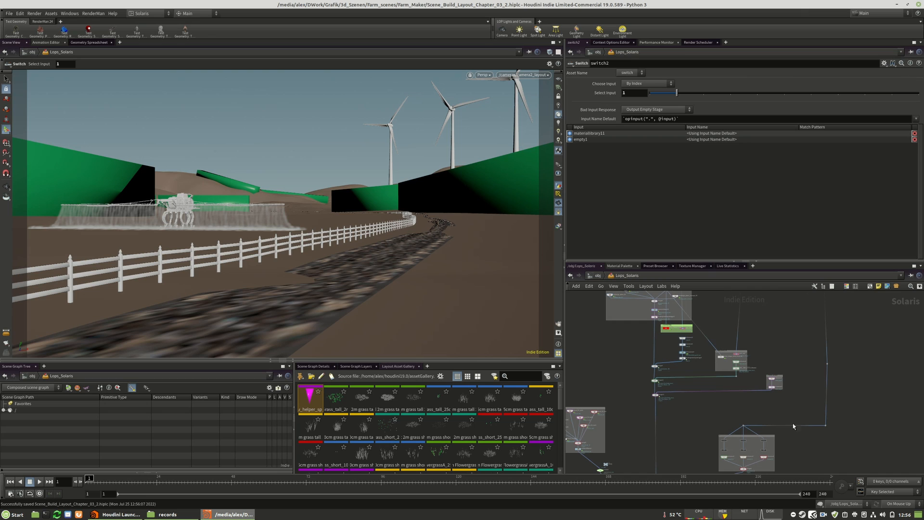
middle_drag(615, 340, 640, 345)
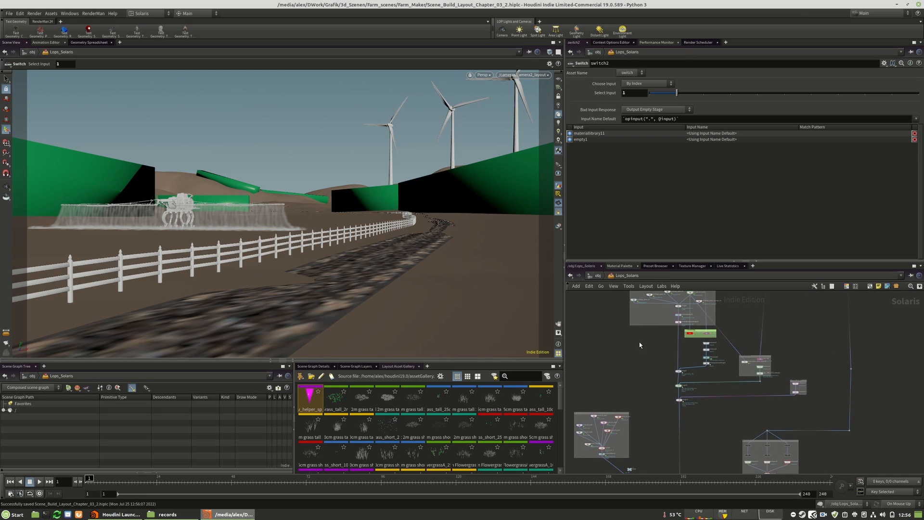
middle_drag(813, 346, 793, 357)
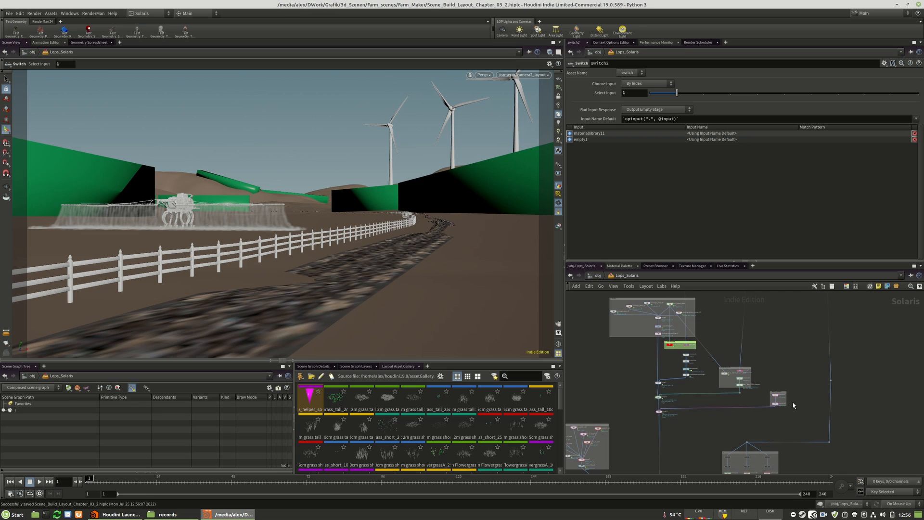
scroll(768, 418, down, 4)
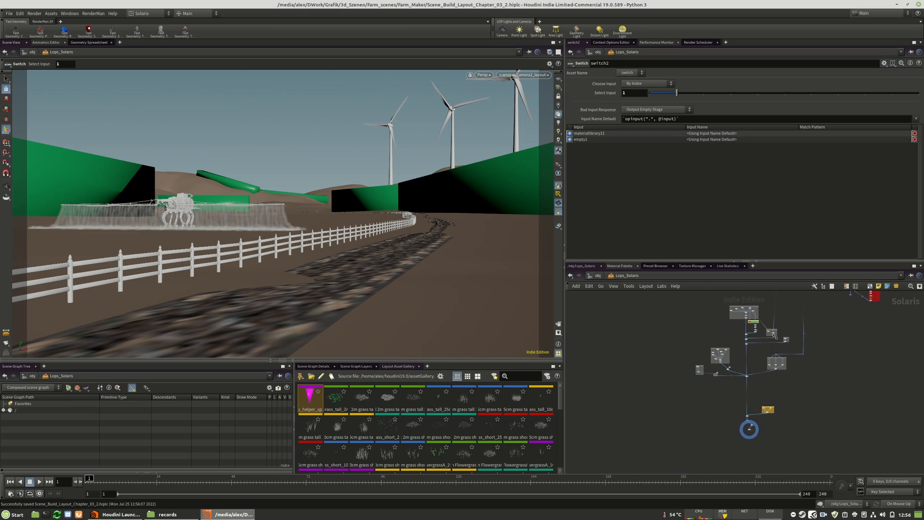
scroll(751, 423, up, 4)
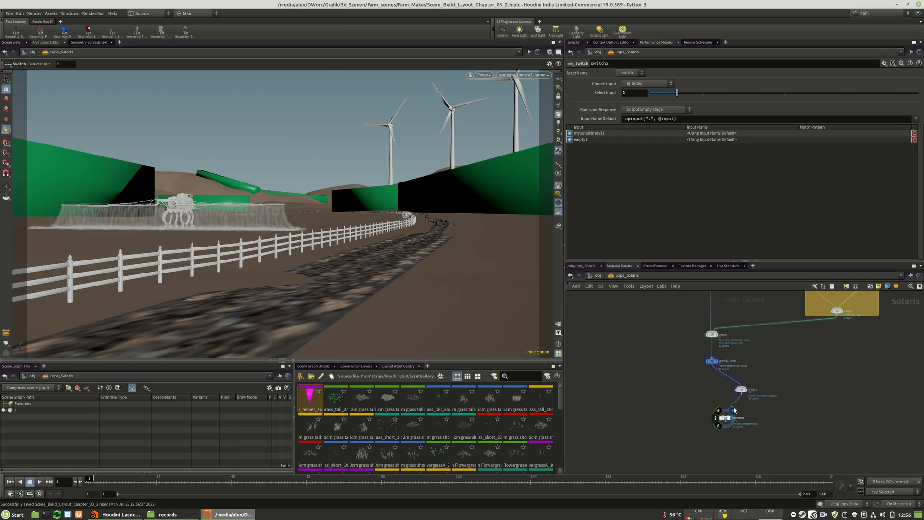
drag(741, 393, 715, 425)
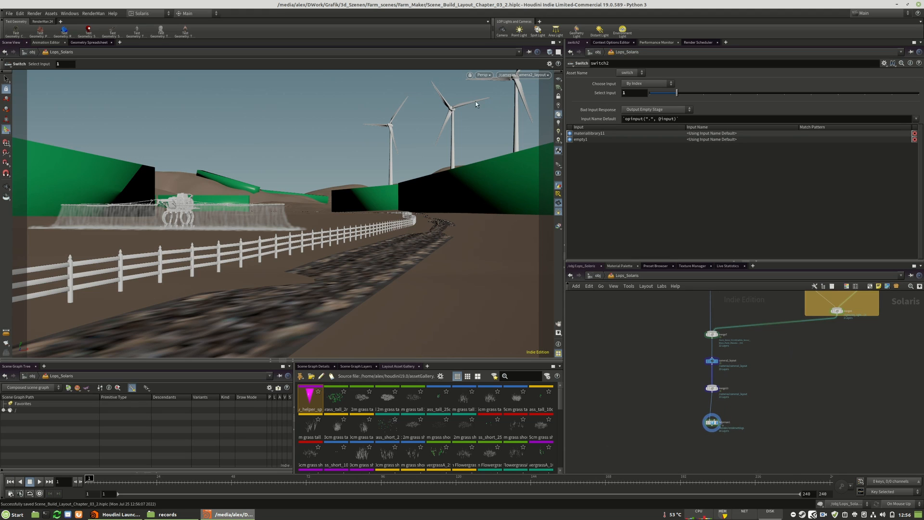
Render the camera view with the RenderMan RIS renderer
click(483, 75)
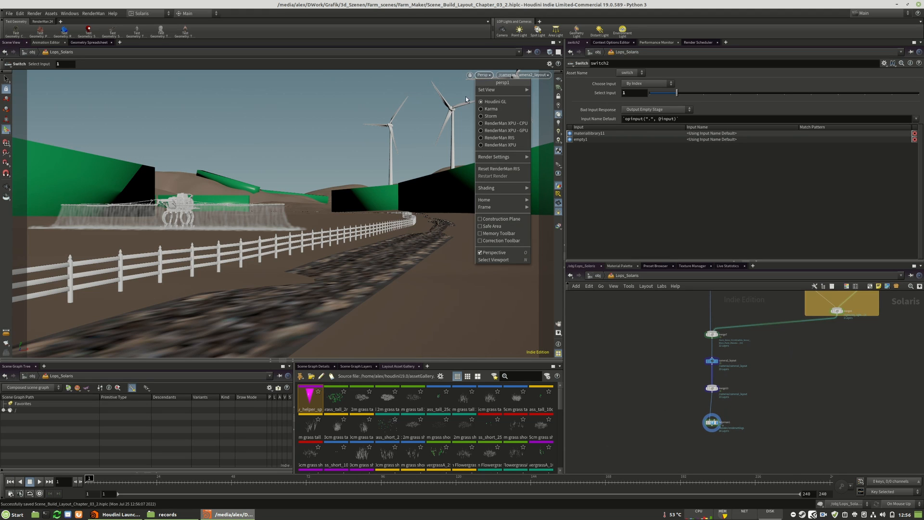
click(520, 140)
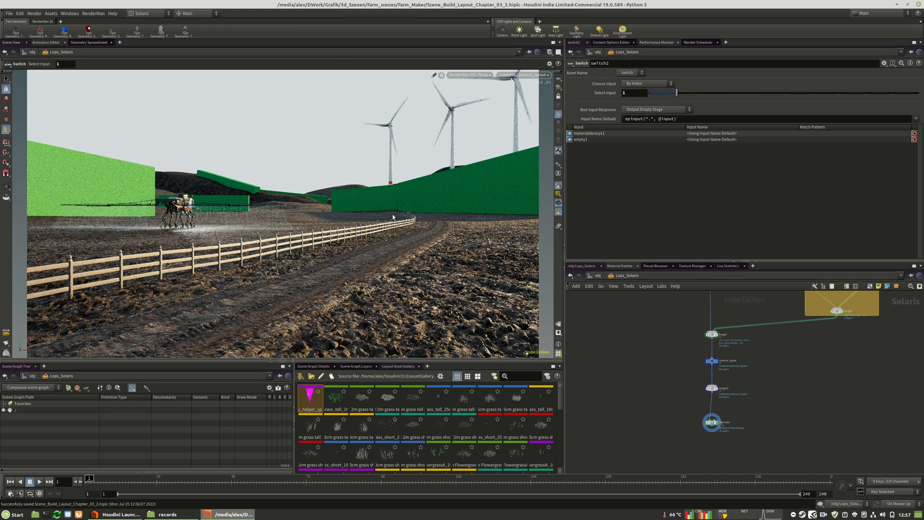
Tidy the network by lowering the main-chain merge nodes slightly and moving the Robot_sprayer network box closer to the chain
scroll(658, 428, down, 4)
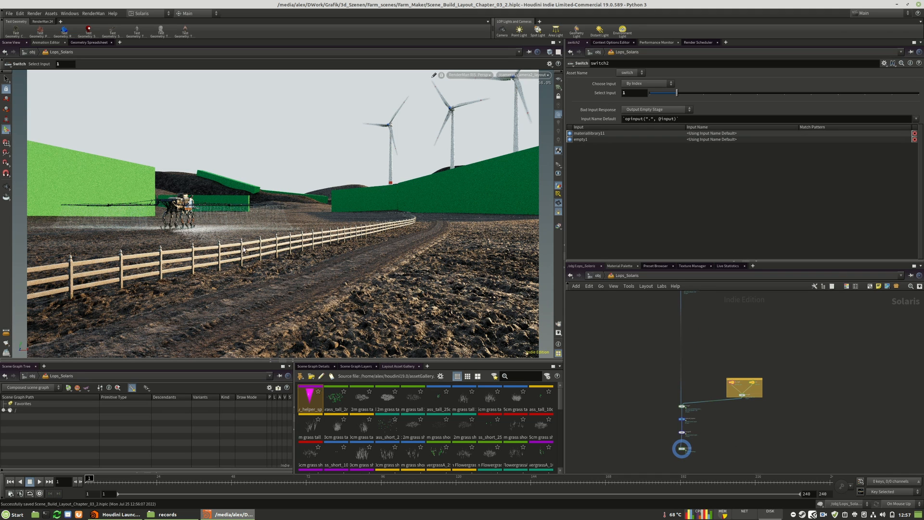
middle_drag(713, 339, 717, 432)
scroll(716, 432, down, 2)
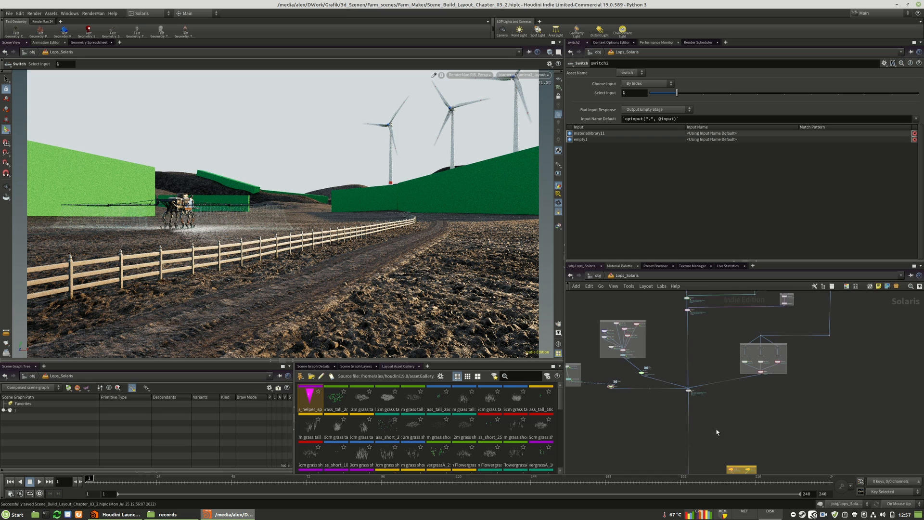
scroll(688, 401, up, 3)
drag(677, 383, 677, 394)
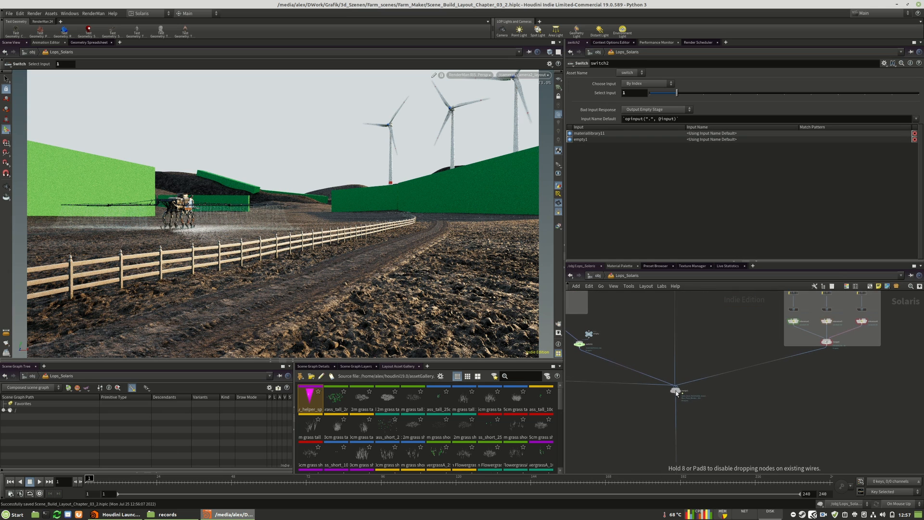
middle_drag(703, 380, 709, 433)
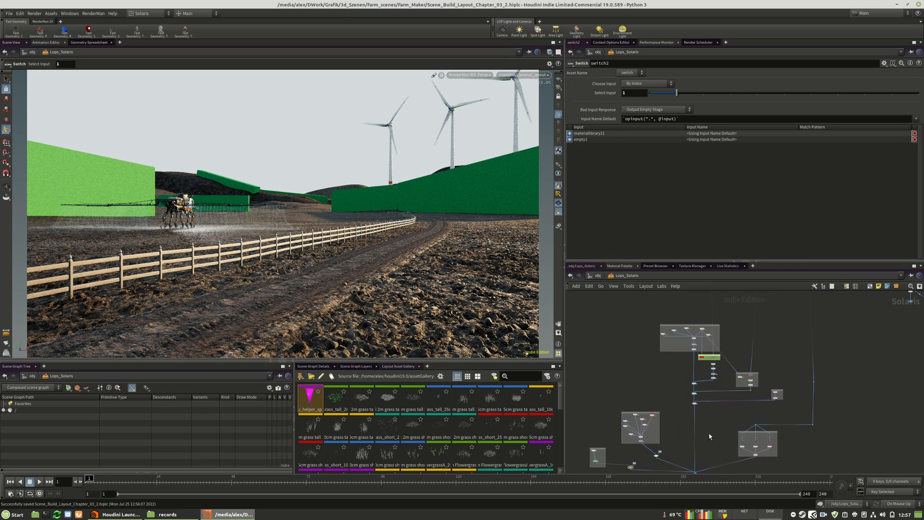
scroll(709, 396, up, 5)
drag(675, 403, 675, 415)
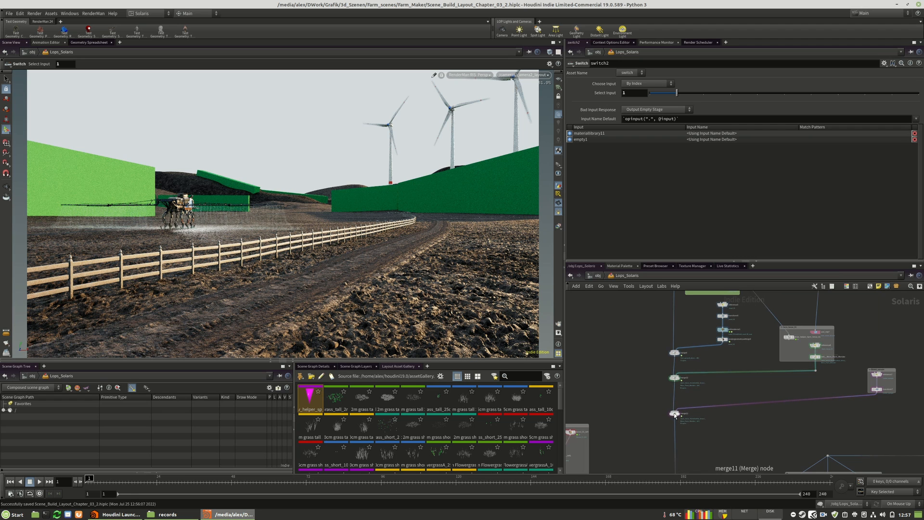
drag(882, 369, 850, 386)
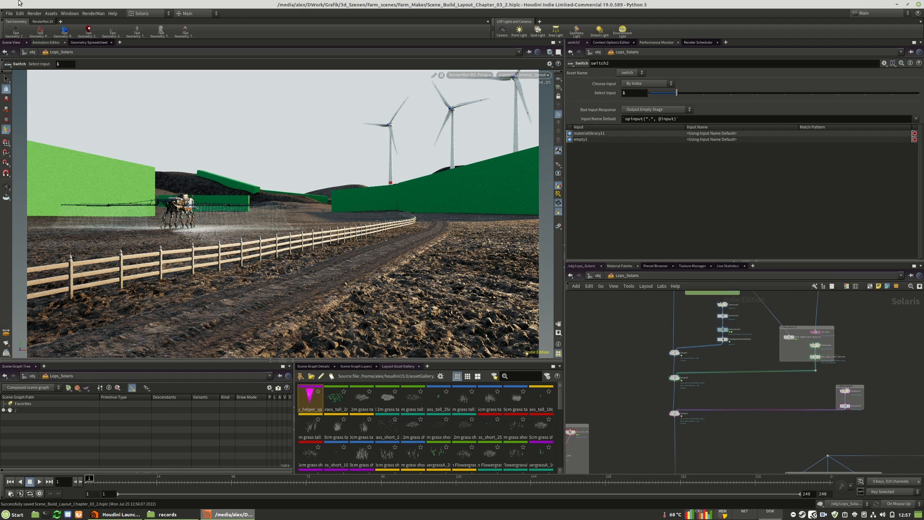
Save the scene under the new name Scene_Build_Layout_Chapter_04.hiplc
click(5, 14)
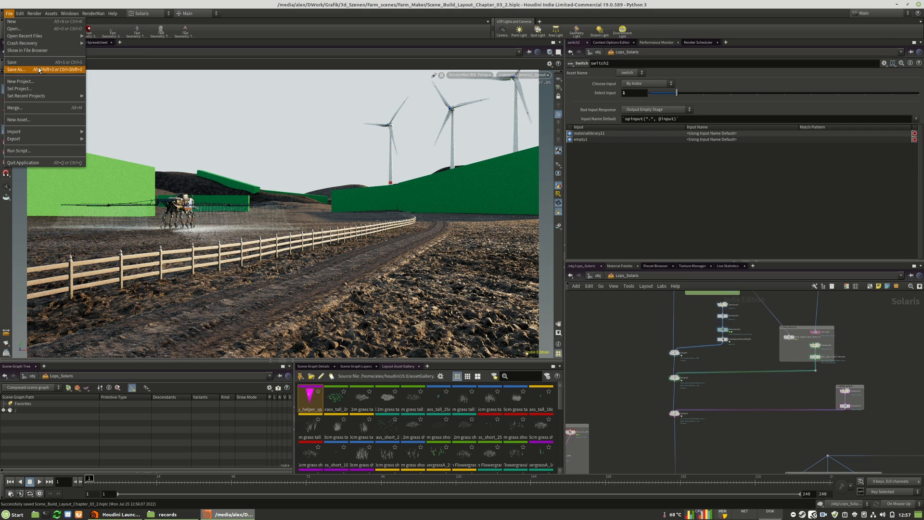
click(18, 70)
click(143, 168)
key(BackSpace)
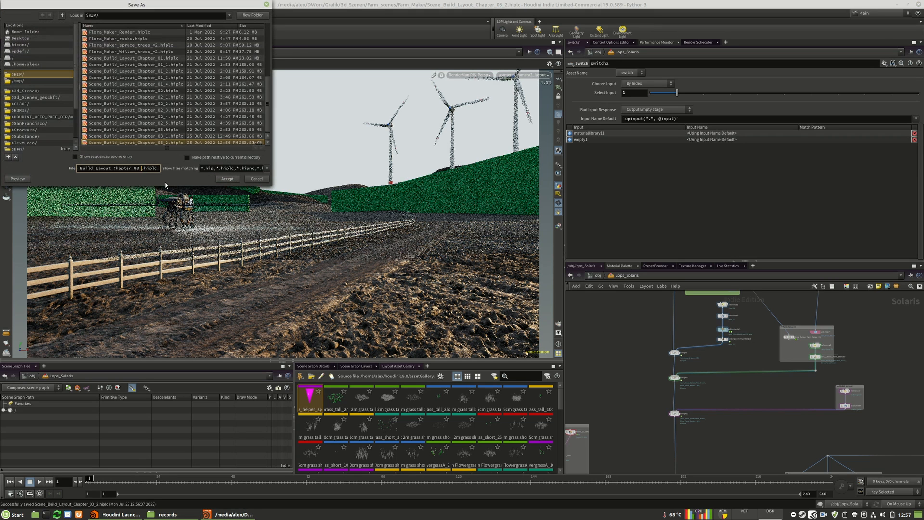
key(BackSpace)
key(BackSpace)
text(4)
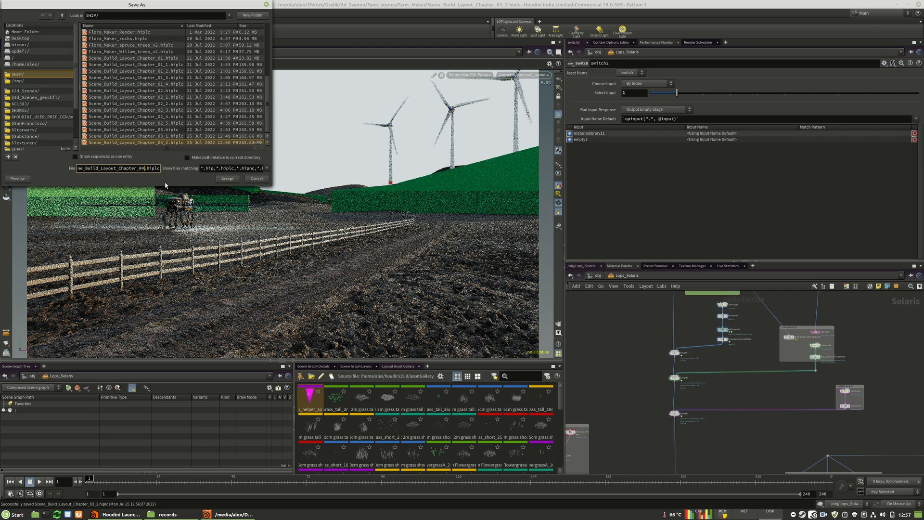
click(226, 179)
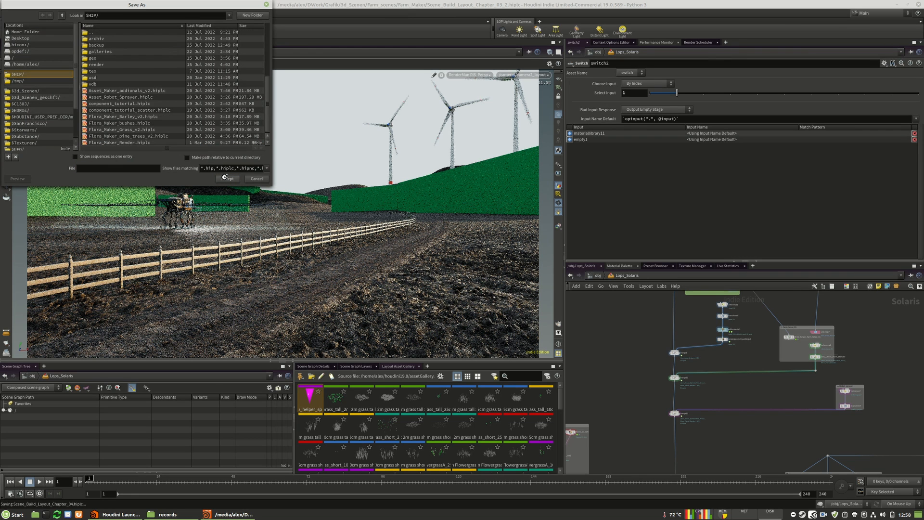